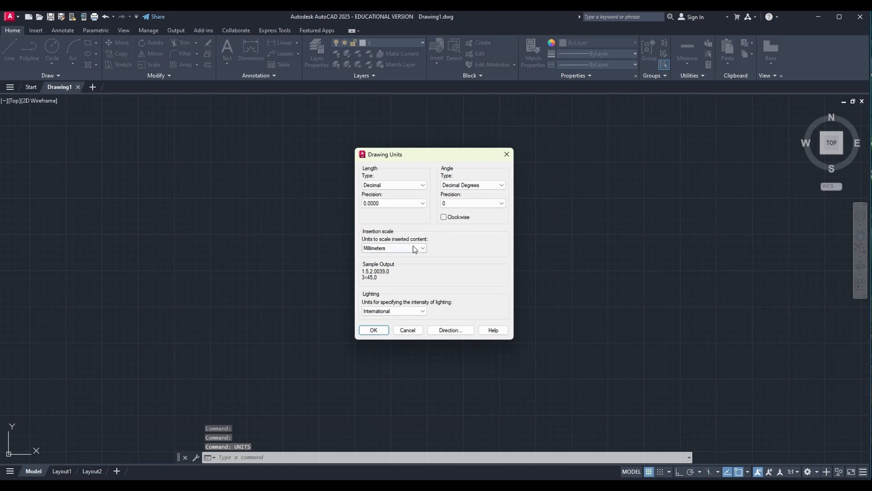
Configure the drawing units to millimetres with a length precision of 0.00
click(411, 247)
click(399, 215)
click(390, 204)
click(389, 227)
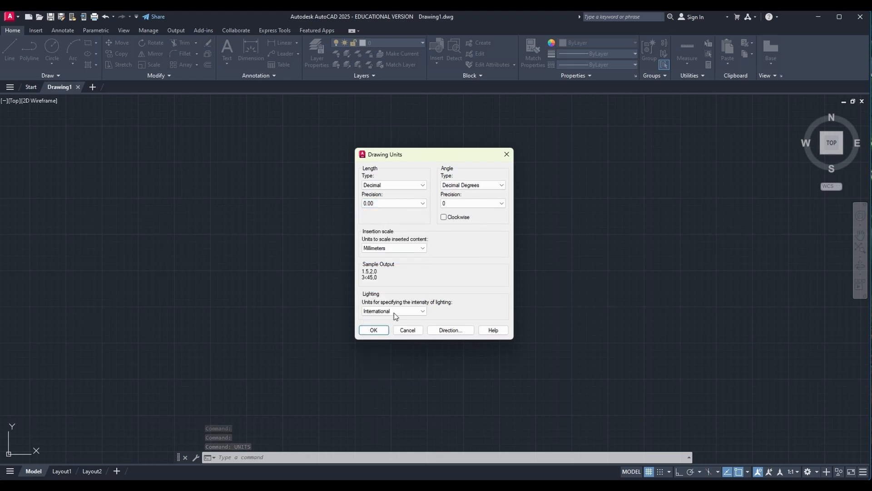
click(374, 331)
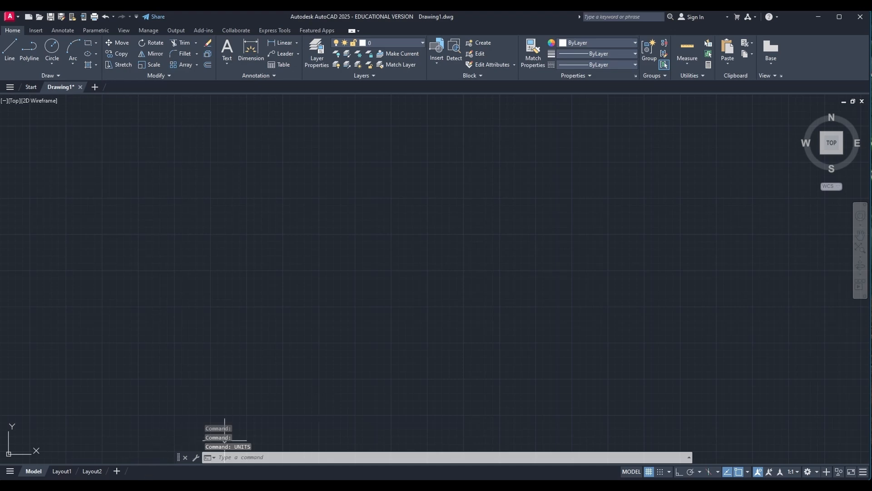
Set the model space limits from lower-left corner 0,0 to upper-right corner 500,500
click(253, 457)
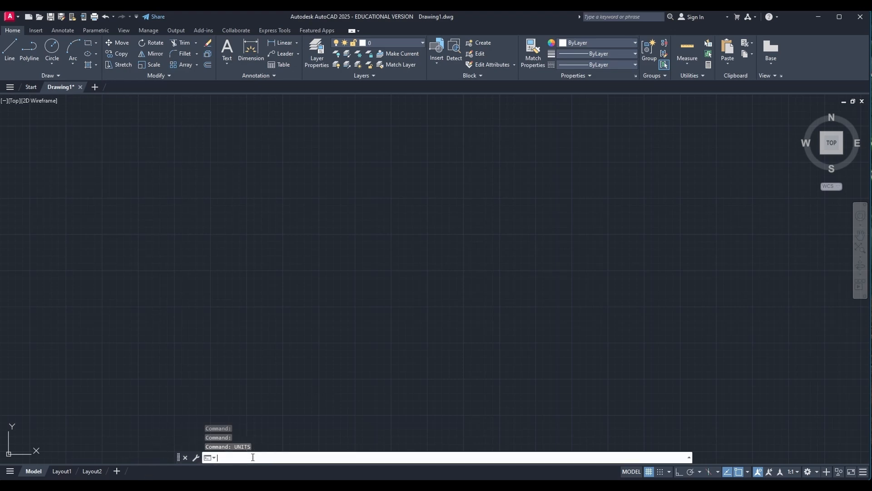
text(LIMITS)
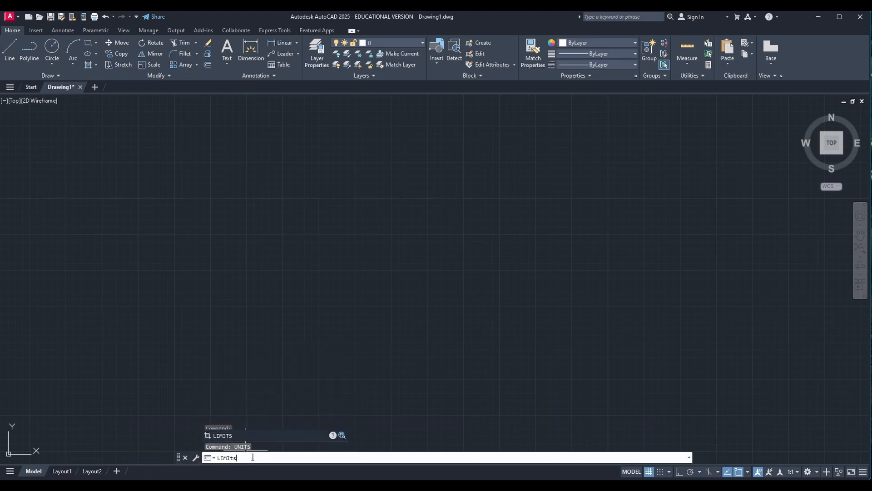
key(Return)
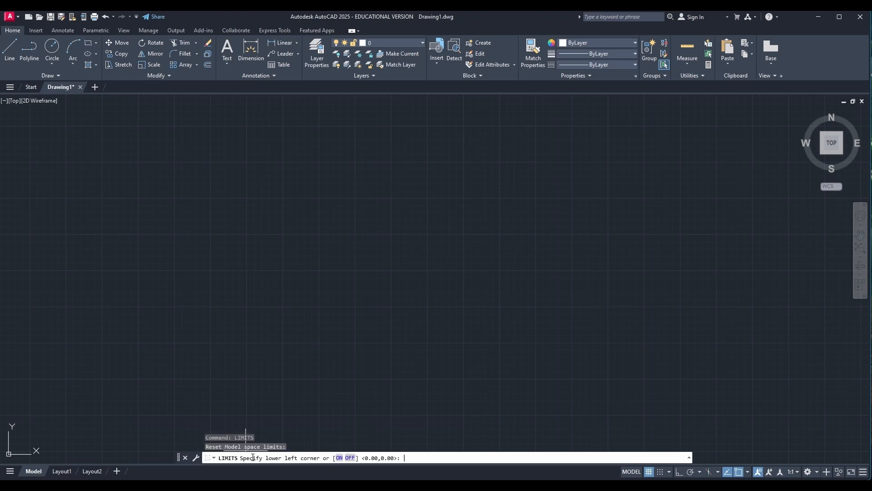
text(0,0)
key(Return)
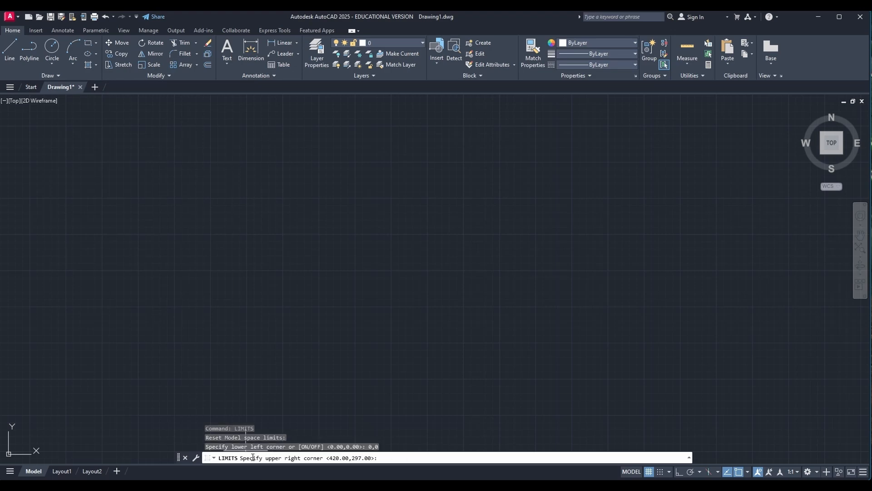
text(500,500)
key(Return)
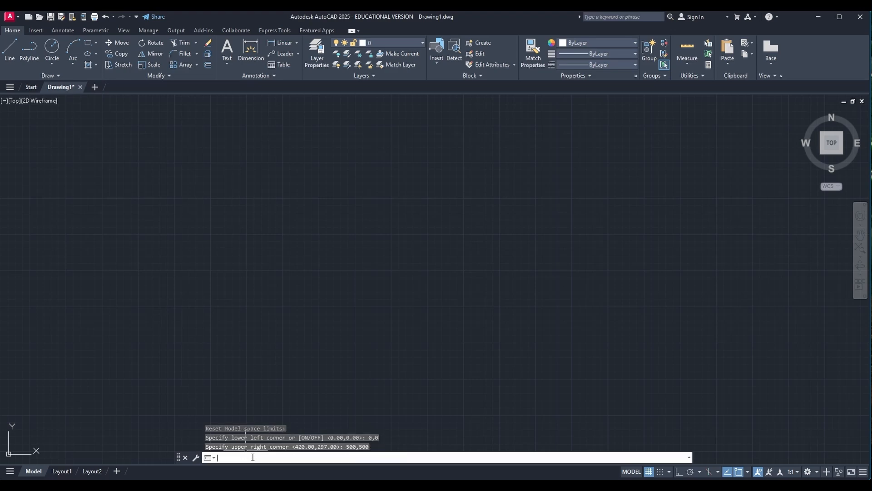
Zoom the view with the All option to fit the drawing limits
text(z)
key(Return)
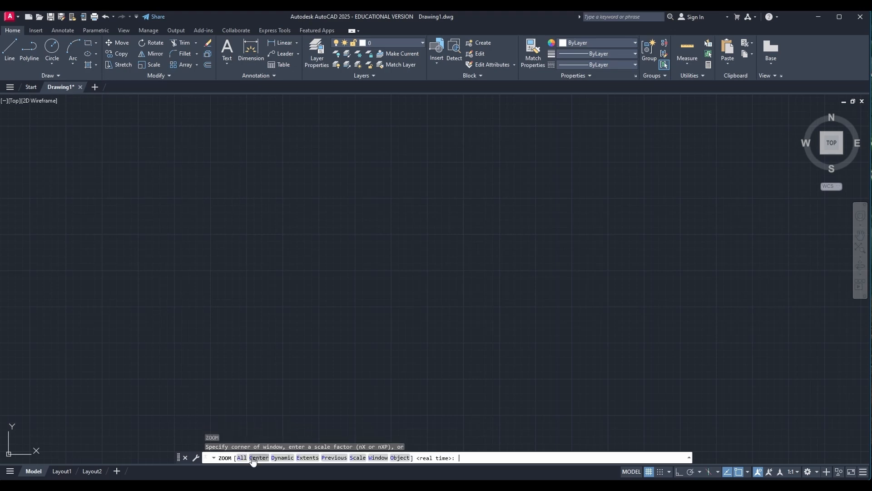
text(a)
key(Return)
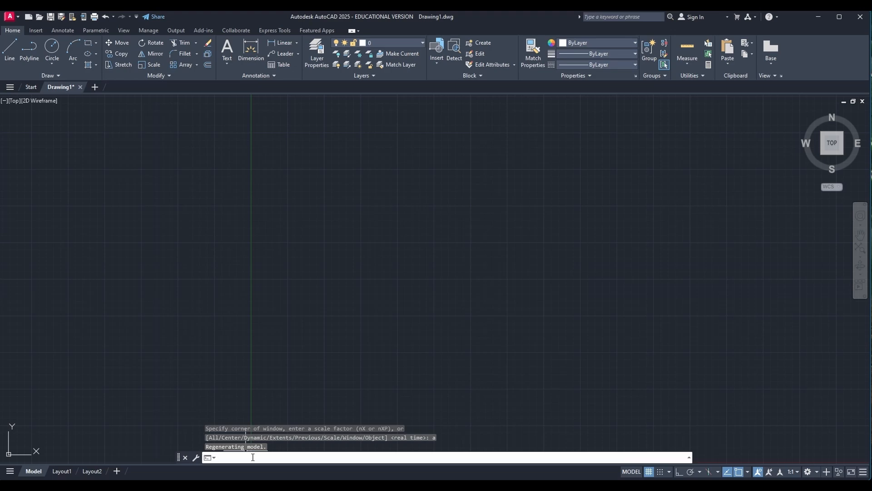
Draw a near-horizontal line 208 mm long, starting at a free point left of the drawing area's centre
click(10, 47)
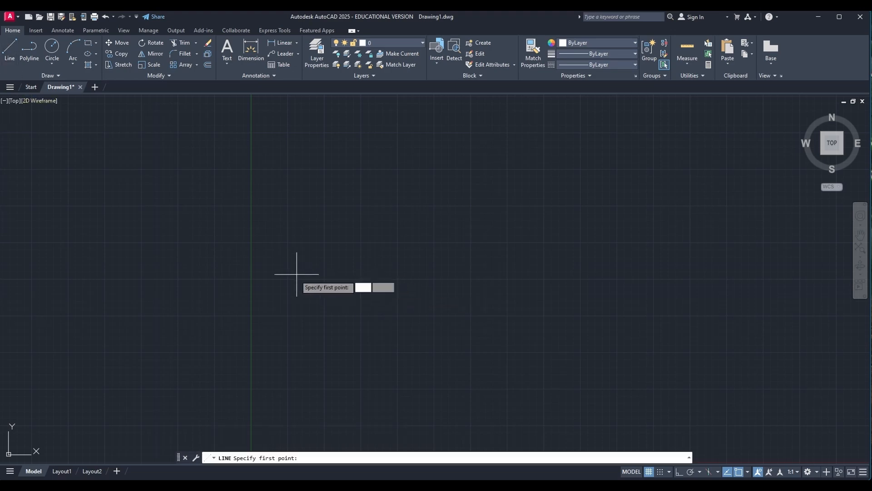
click(323, 279)
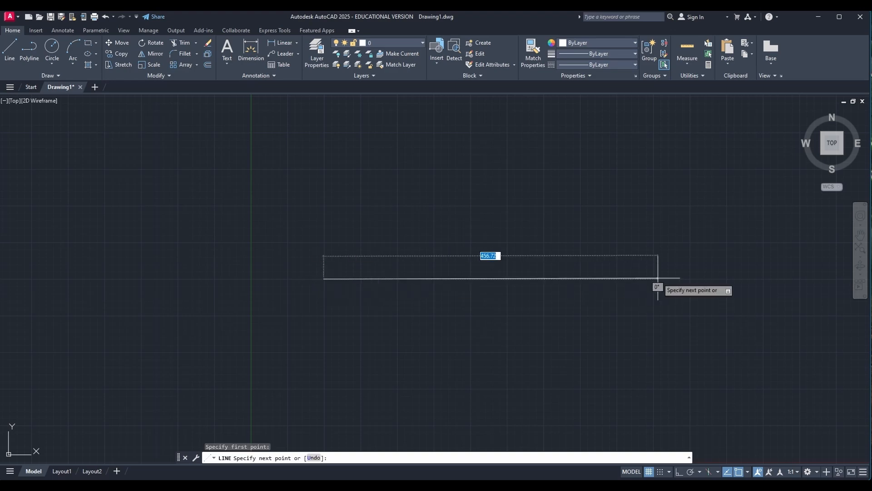
text(20)
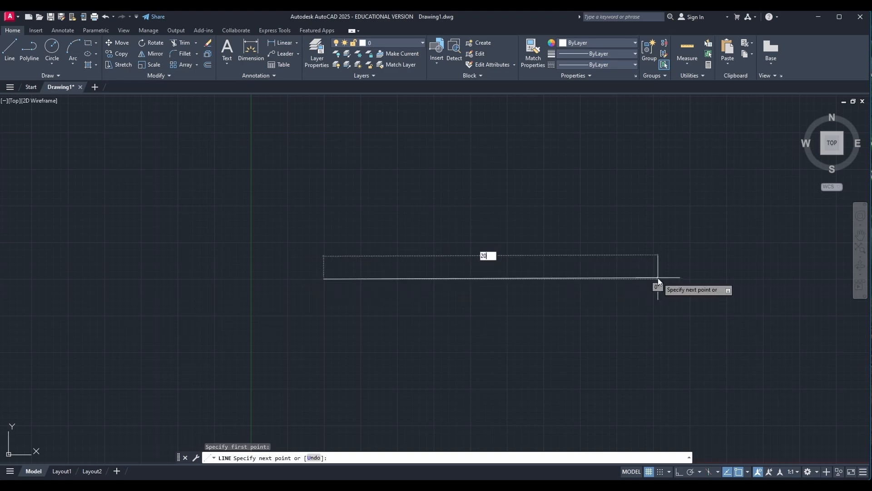
text(8)
key(Return)
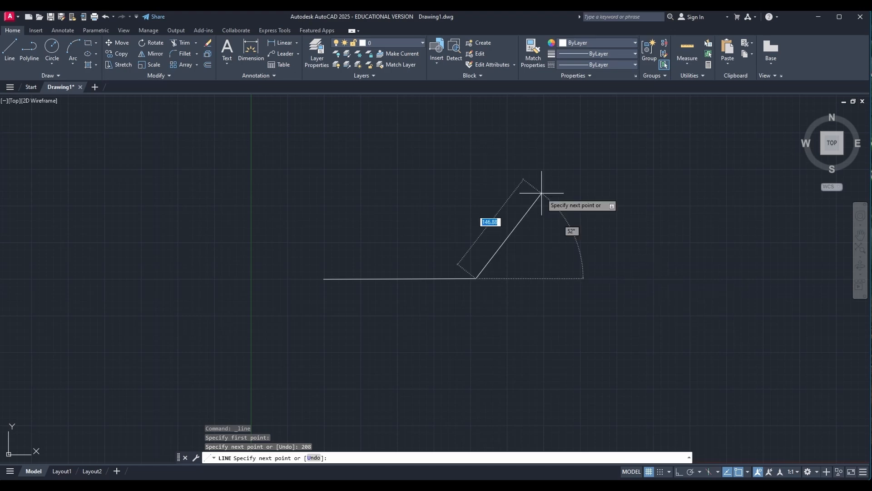
key(Escape)
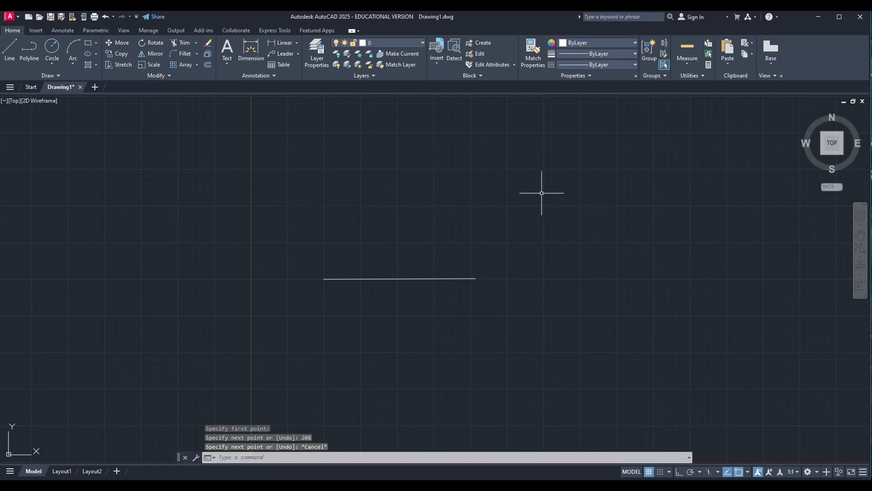
Offset the 208 mm line upward by 13 mm
click(10, 50)
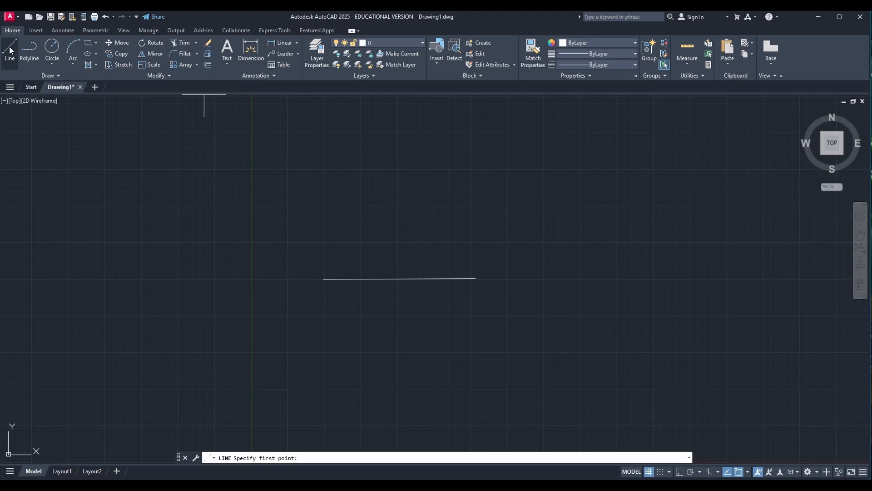
key(Escape)
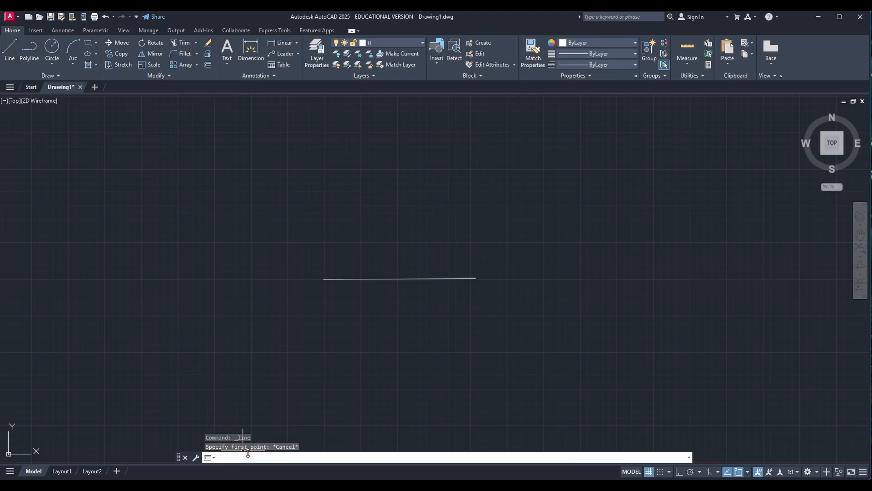
text(OFFSET)
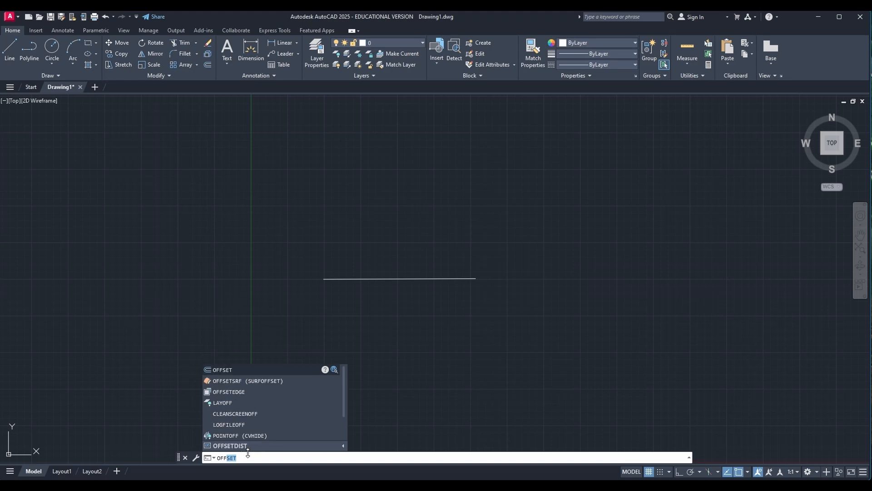
click(248, 369)
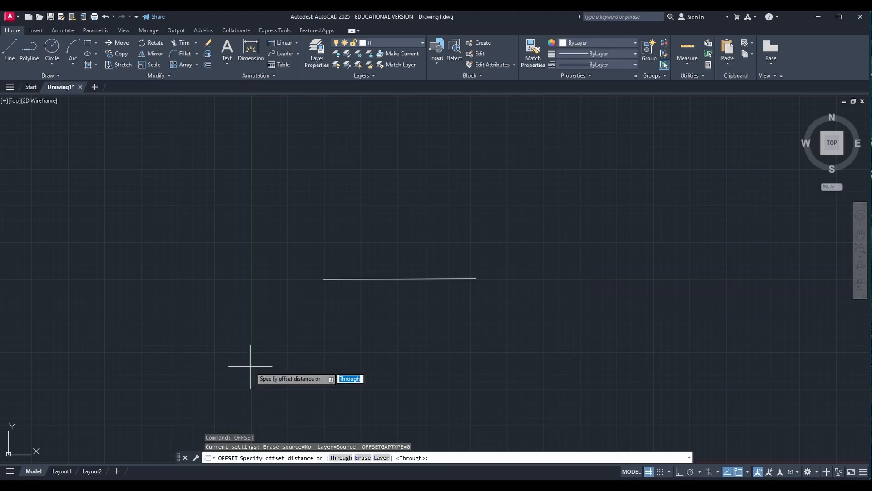
text(13)
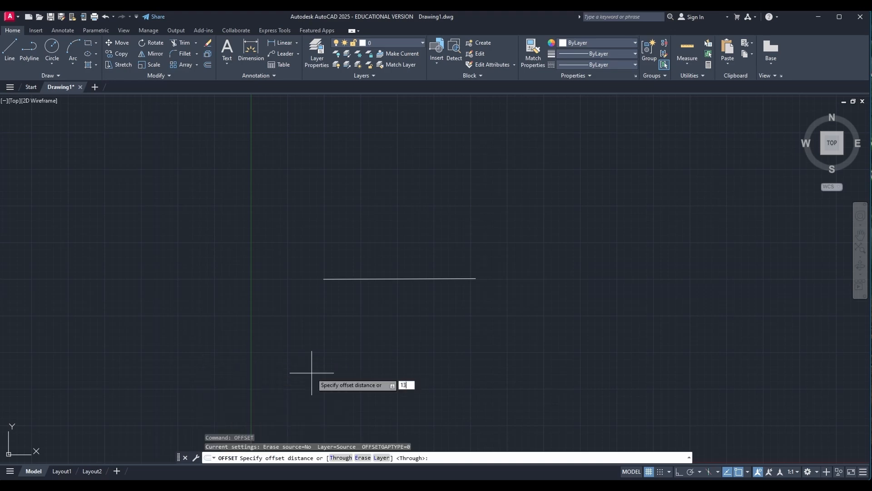
key(Return)
click(366, 278)
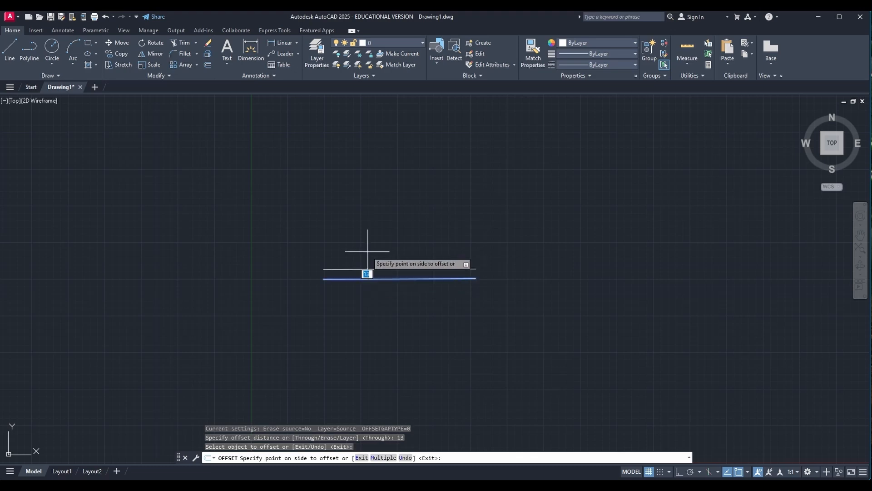
click(368, 250)
key(Escape)
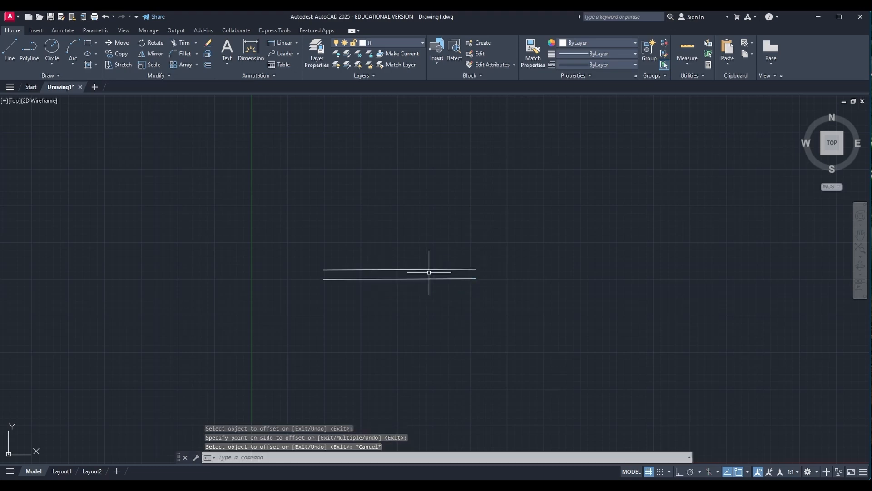
Try closing the left end between the two parallel lines with a short line, and undo it
click(11, 50)
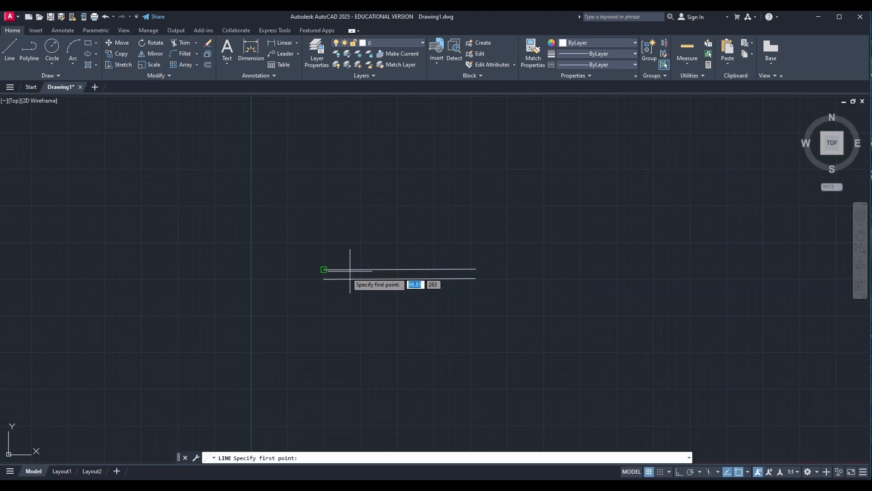
click(324, 269)
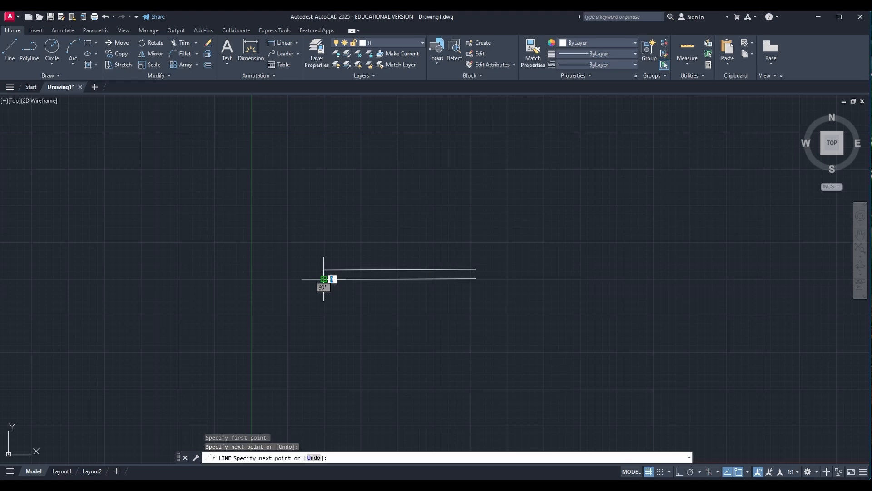
key(Escape)
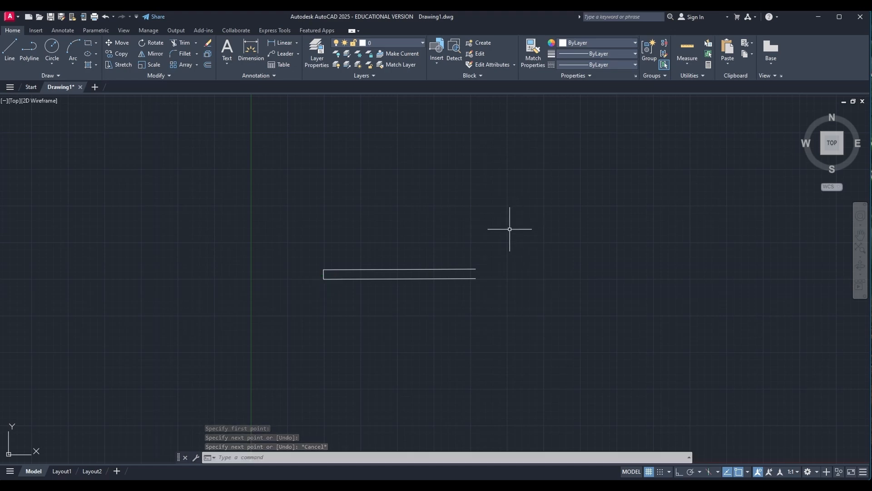
key(ctrl+z)
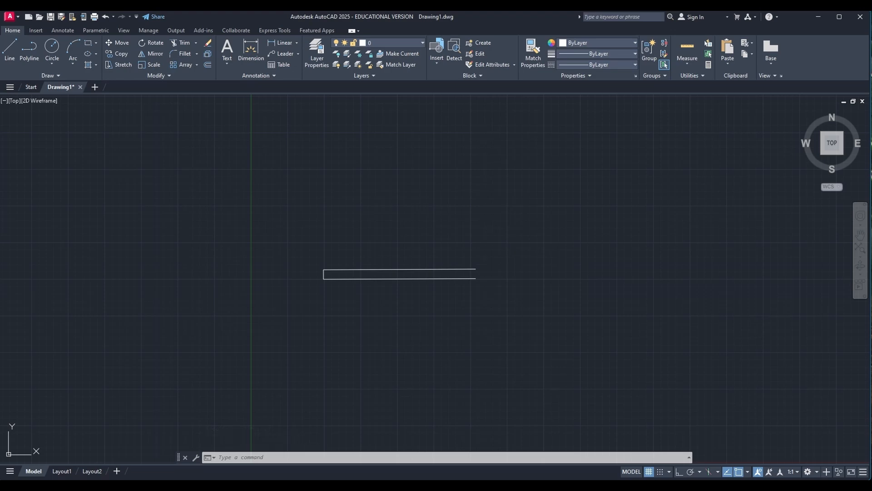
key(ctrl+z)
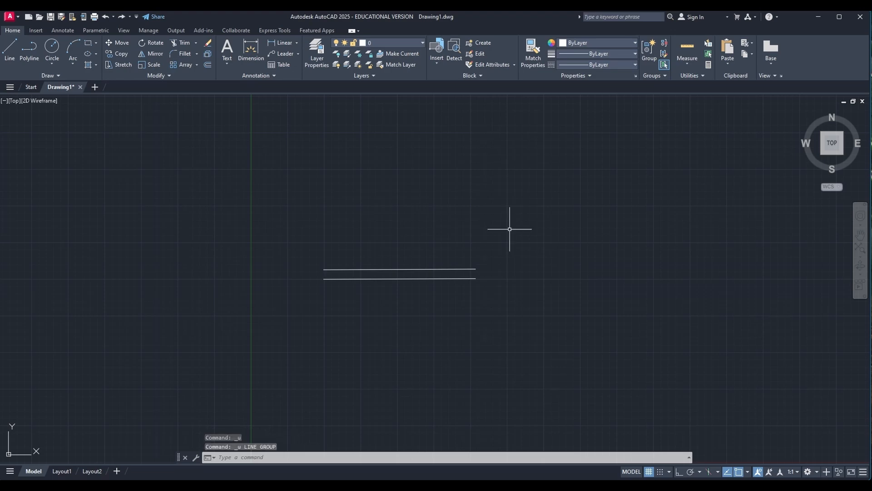
Start a line at the left endpoint of the lower horizontal line
click(11, 56)
click(324, 279)
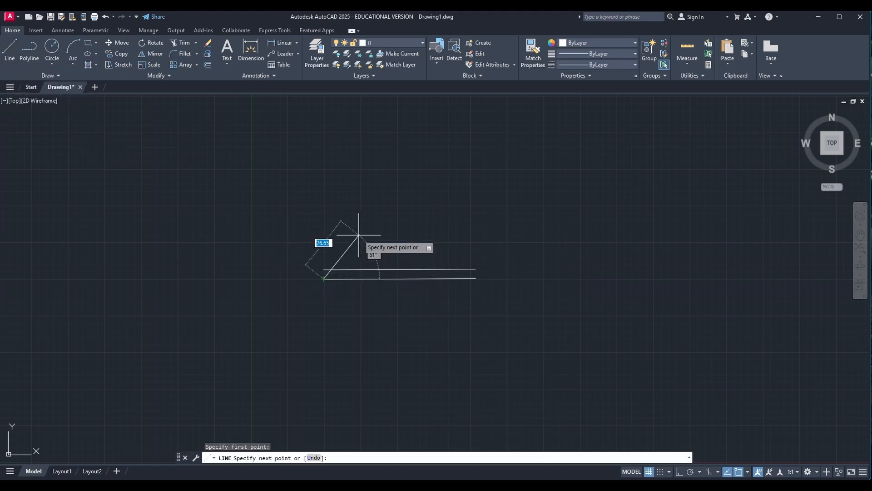
Try a line segment at an angle of 106 degrees from the start point, and undo it
key(Tab)
text(106)
key(Return)
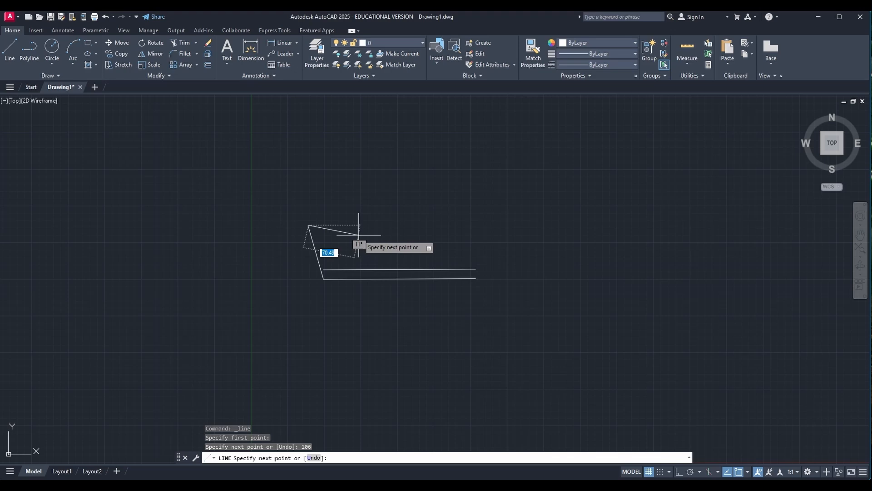
key(ctrl+z)
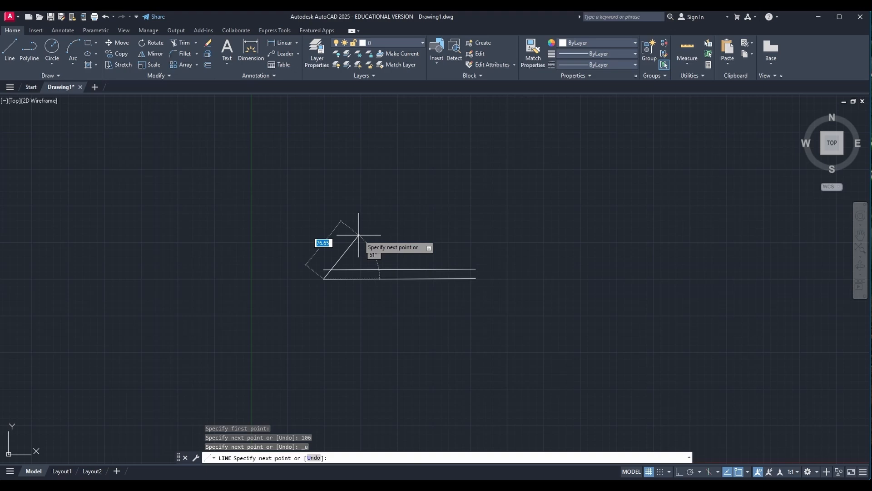
Switch the pending segment to angle entry, calculate 180 minus 106 in Calculator, and return to the drawing
key(Tab)
key(super)
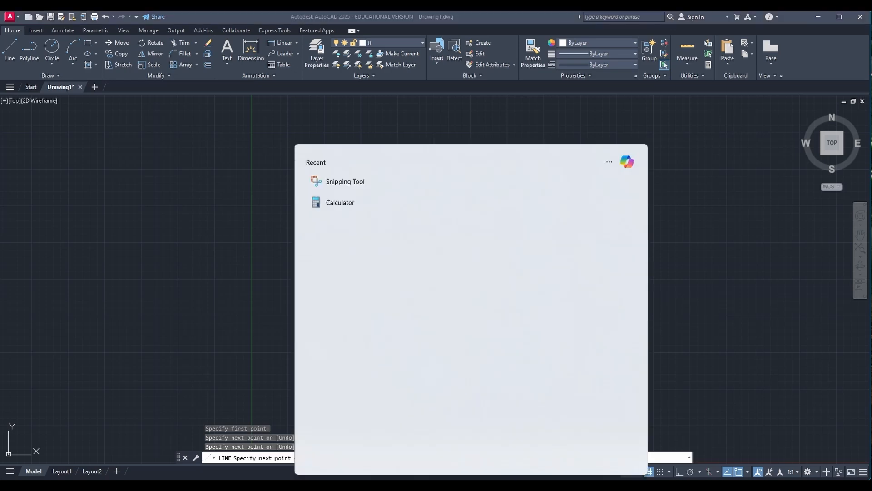
click(344, 203)
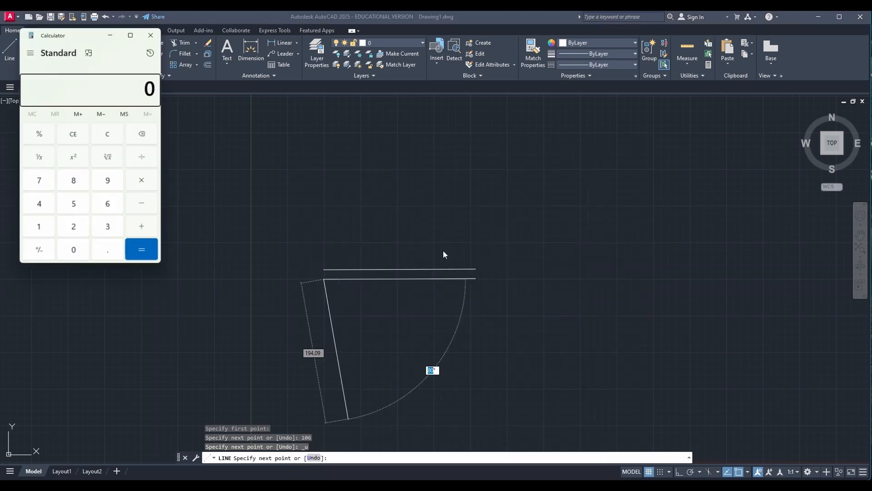
click(39, 230)
click(72, 182)
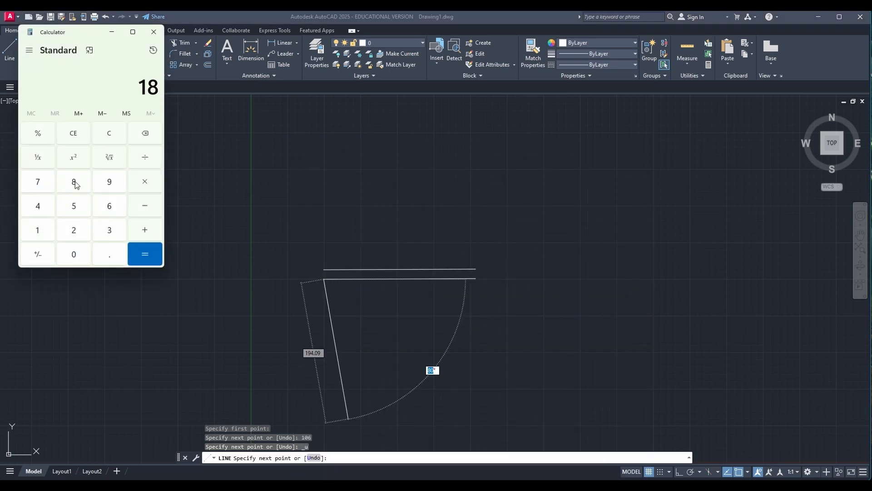
click(72, 254)
click(153, 212)
click(45, 230)
click(75, 253)
click(111, 206)
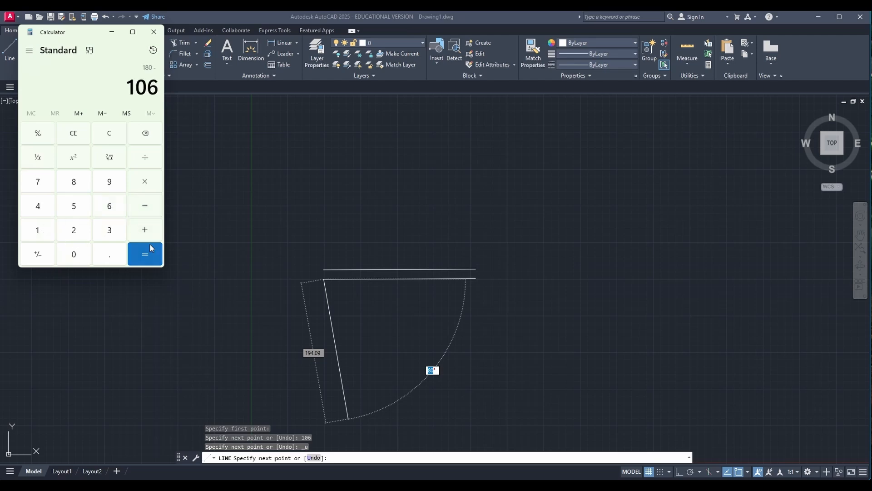
click(151, 256)
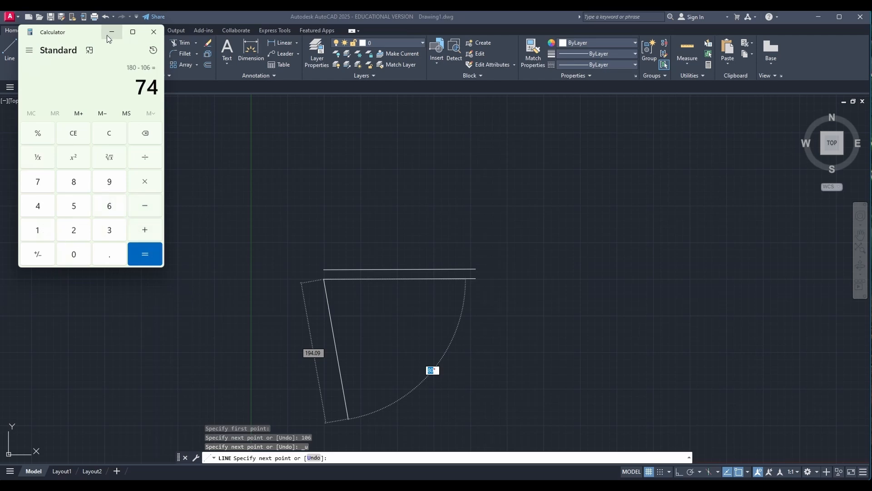
click(152, 33)
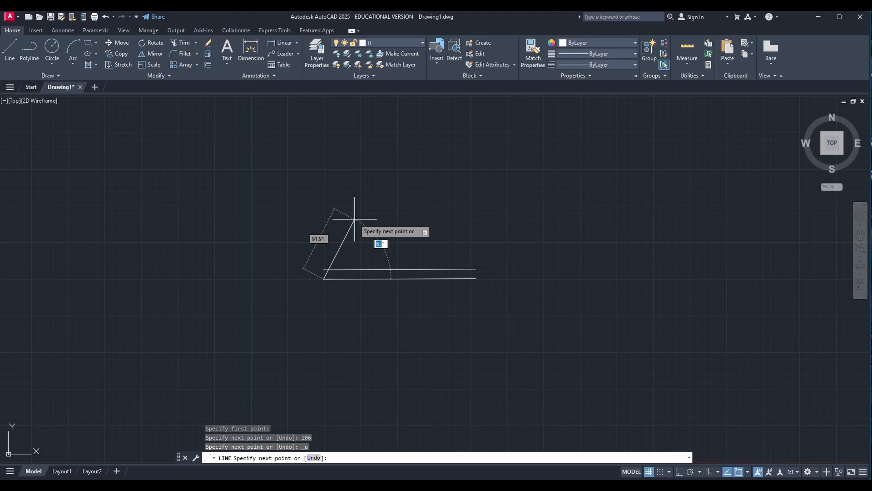
Finish the slanted side line from the lower line's left endpoint at an angle of 74 degrees
text(74)
key(Return)
key(Escape)
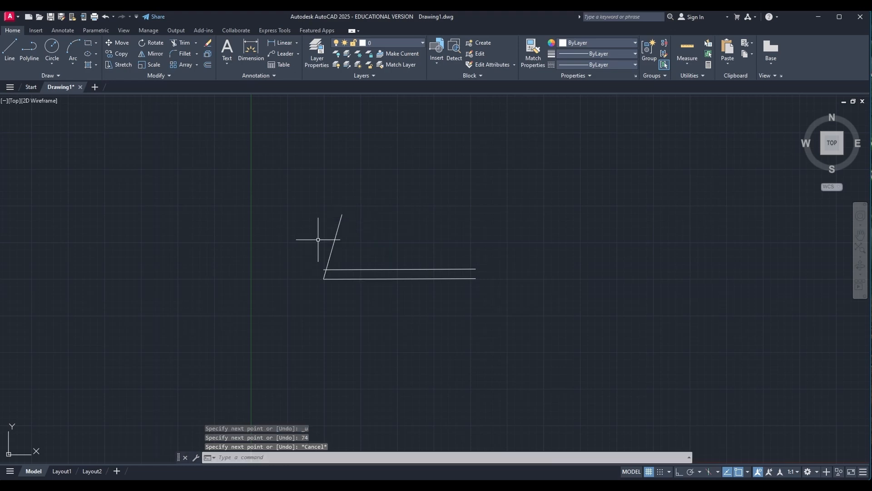
Trim the slanted line above the upper horizontal line and the upper line's short stub outside the slanted side
click(180, 43)
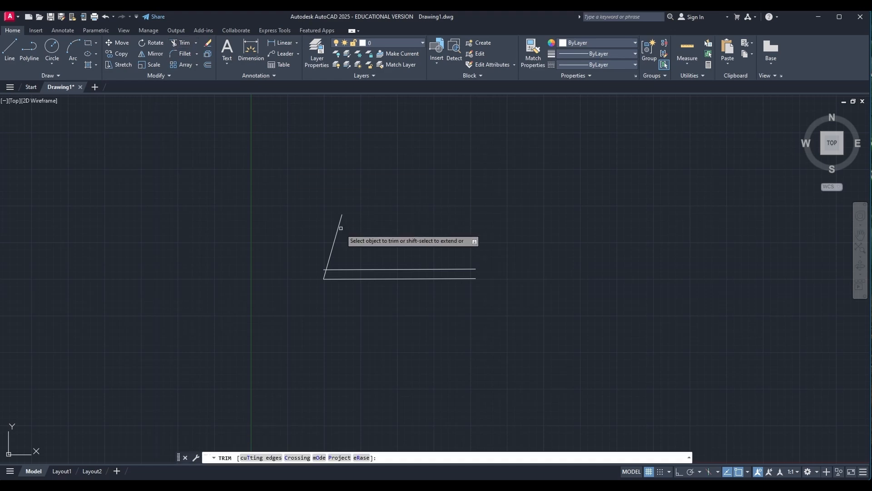
click(340, 222)
scroll(312, 266, up, 4)
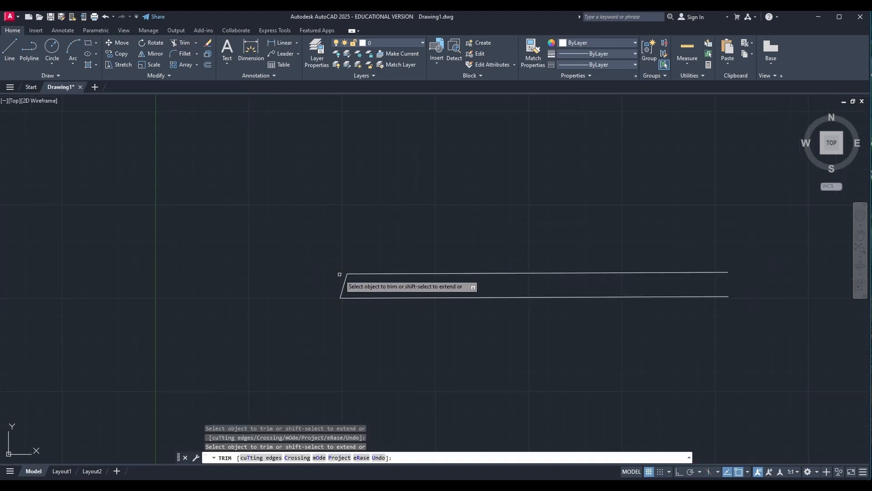
key(Escape)
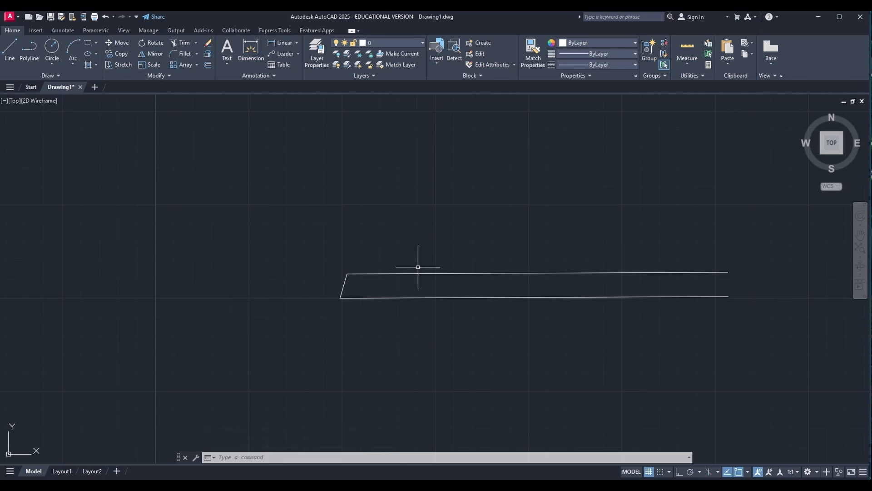
With Ortho on, draw a vertical line upward past both horizontals, starting 104 mm along from the lower line's left endpoint
click(11, 51)
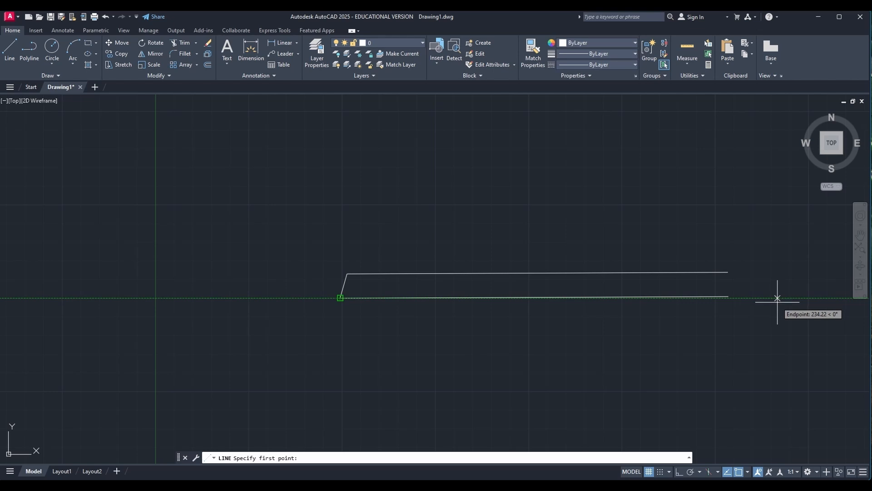
text(104)
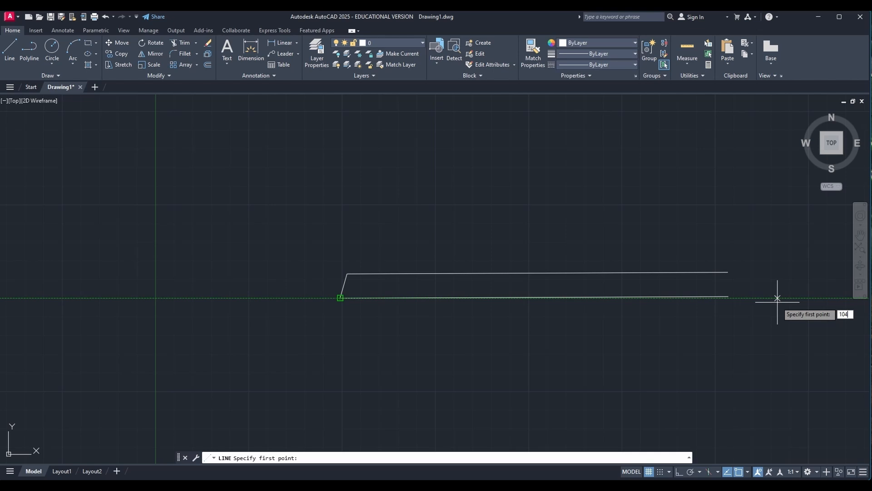
key(Return)
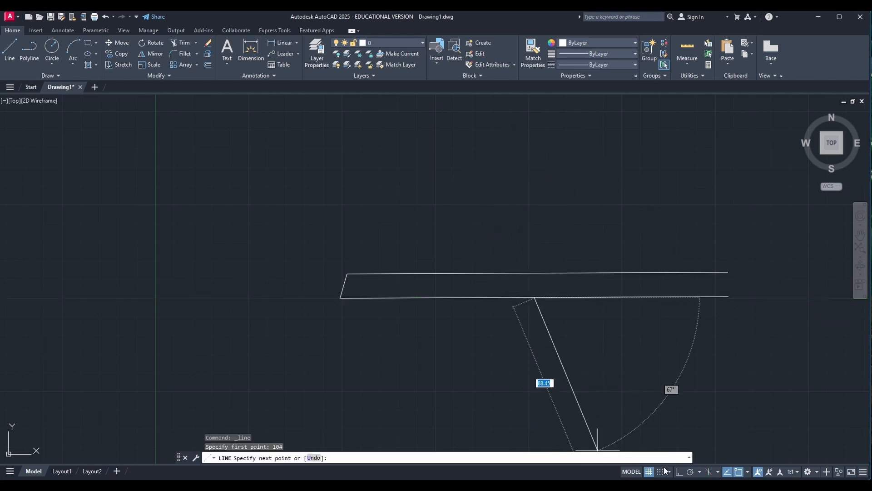
click(679, 471)
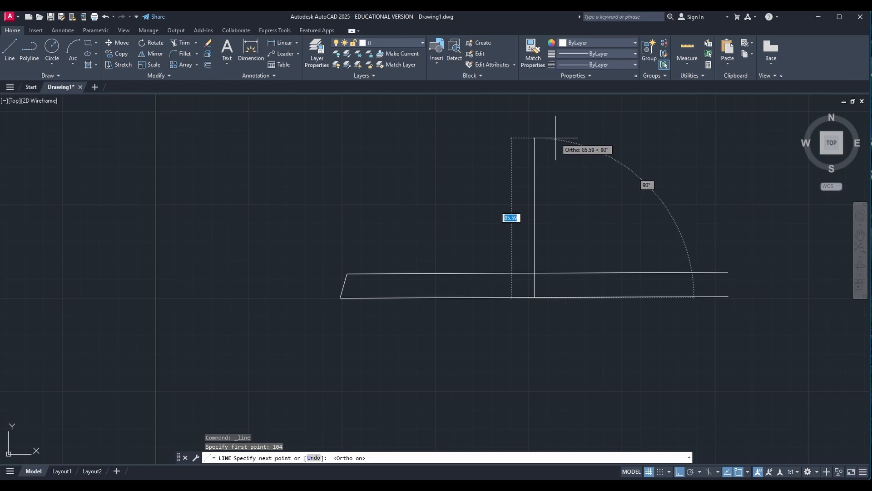
click(536, 105)
key(Escape)
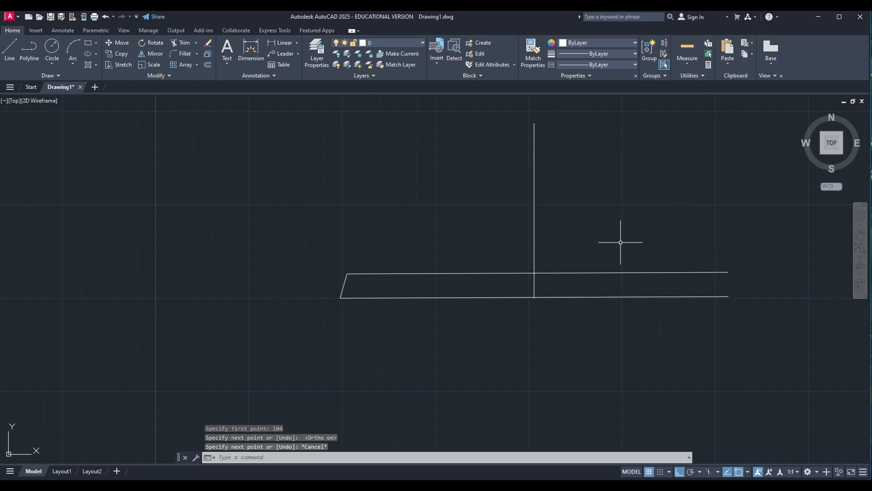
Trim both horizontal lines to the right of the vertical line
click(185, 43)
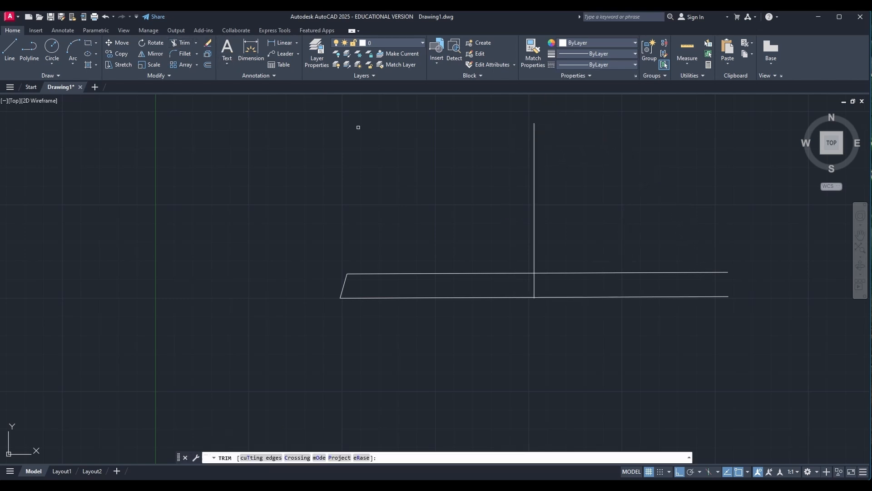
click(634, 272)
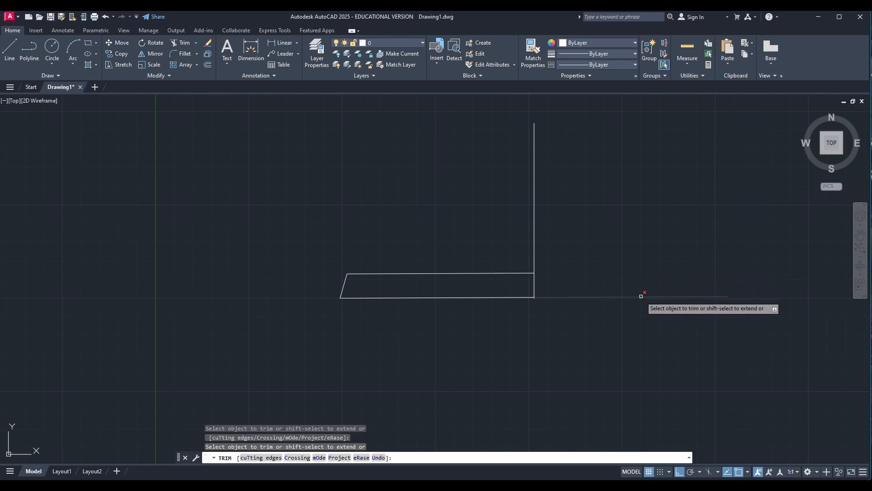
click(641, 296)
key(Escape)
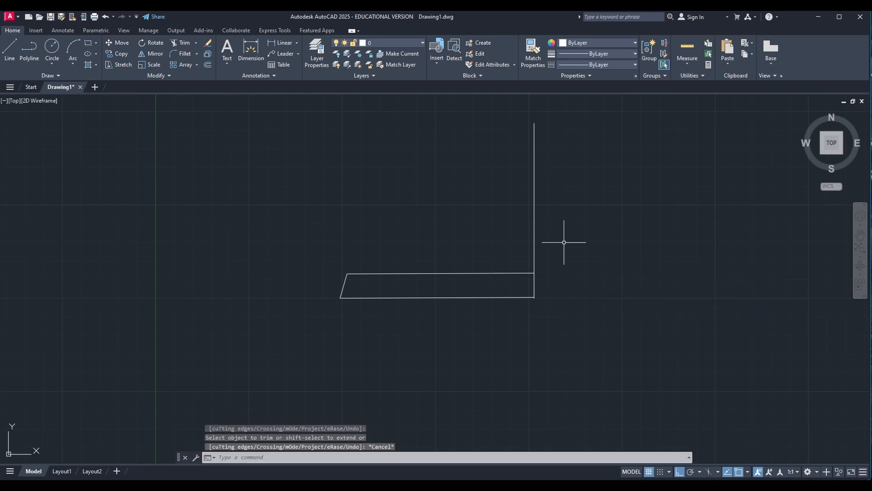
Stretch the vertical line's lower endpoint straight down below the base line
click(535, 191)
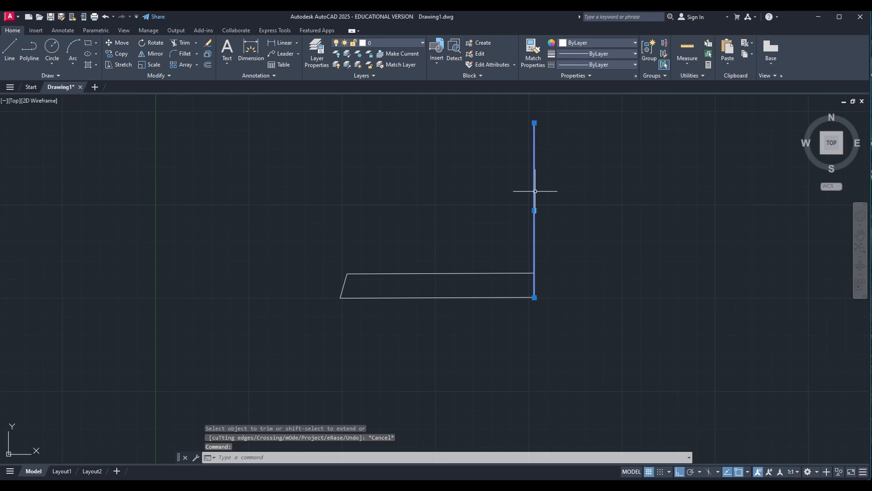
click(534, 297)
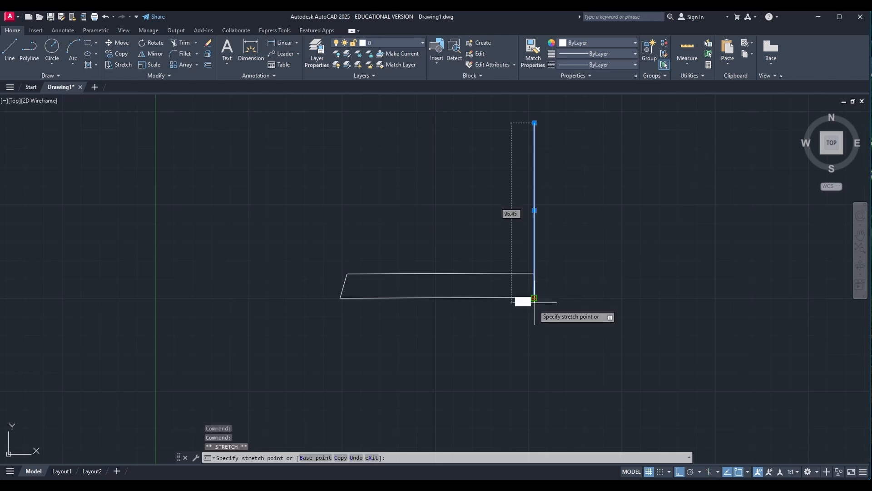
click(537, 349)
key(Escape)
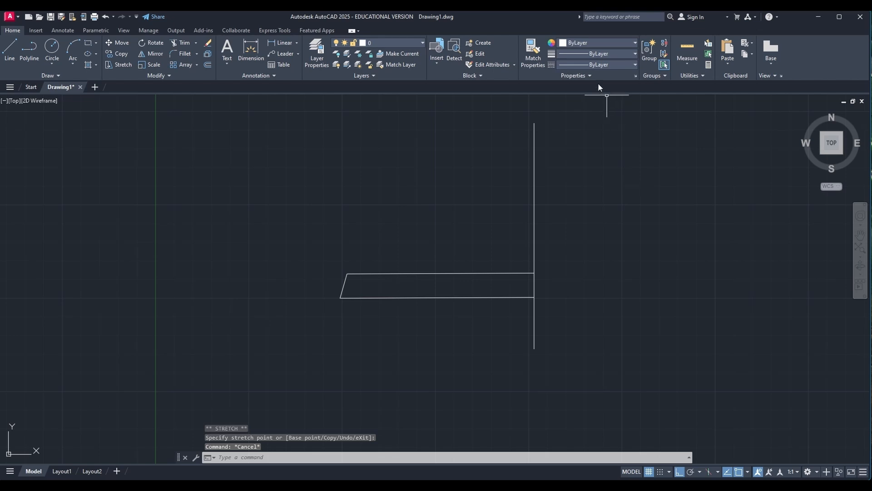
Load the CENTER linetype from acadiso.lin in the Linetype Manager
click(594, 63)
click(592, 107)
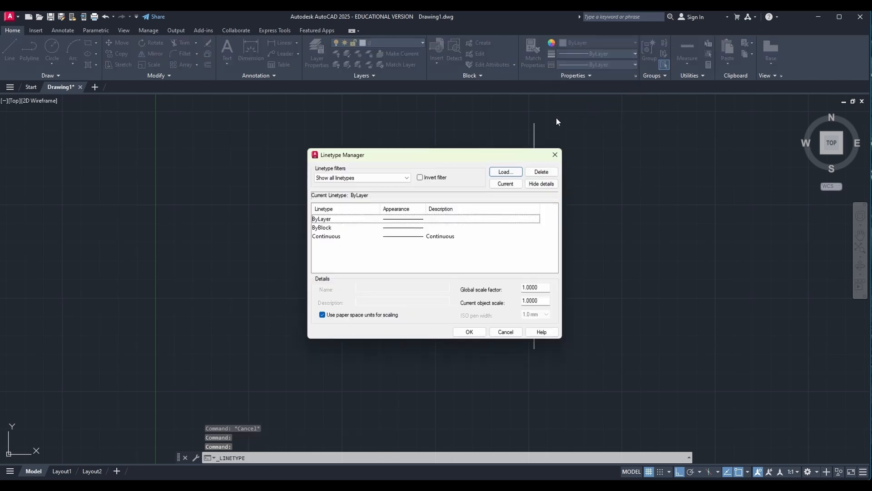
click(516, 173)
scroll(450, 282, down, 4)
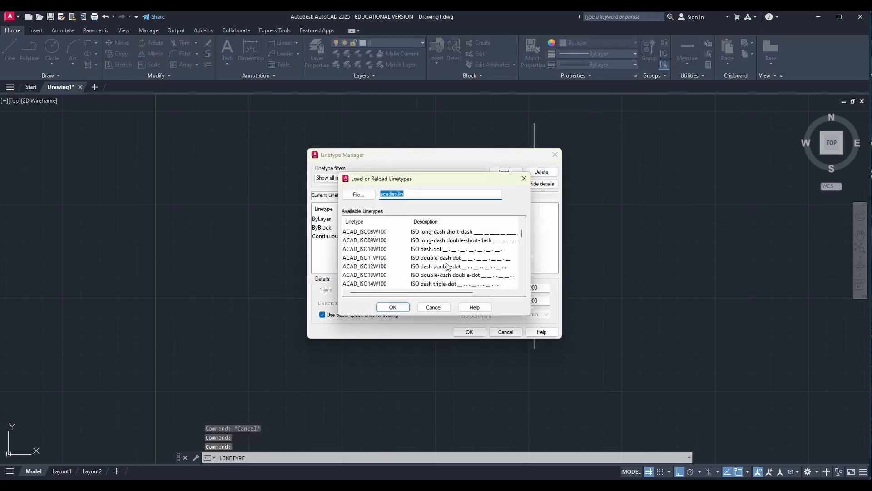
click(450, 284)
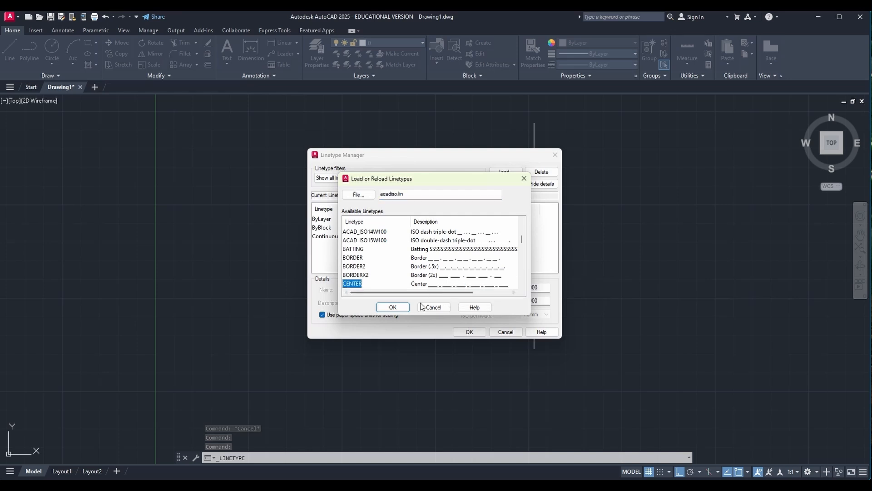
click(392, 308)
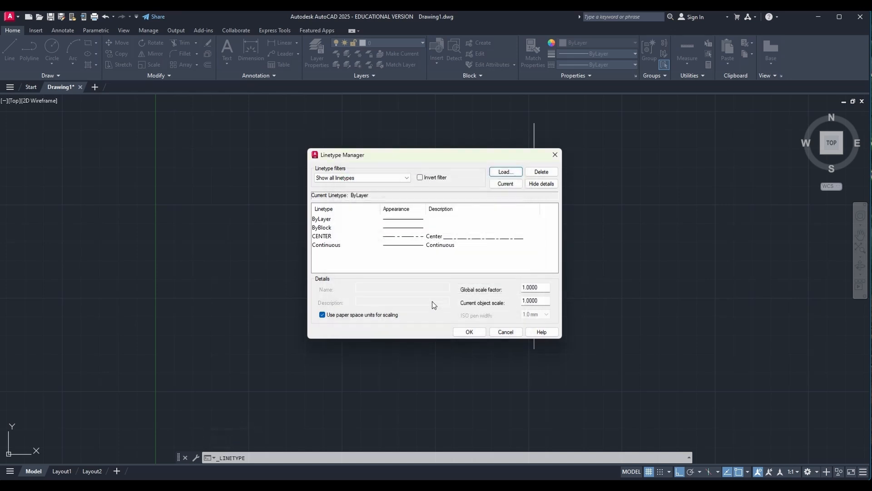
Set the linetype global scale factor and current object scale both to 0.6
double_click(541, 288)
text(0.6)
double_click(546, 301)
text(0.6)
click(469, 332)
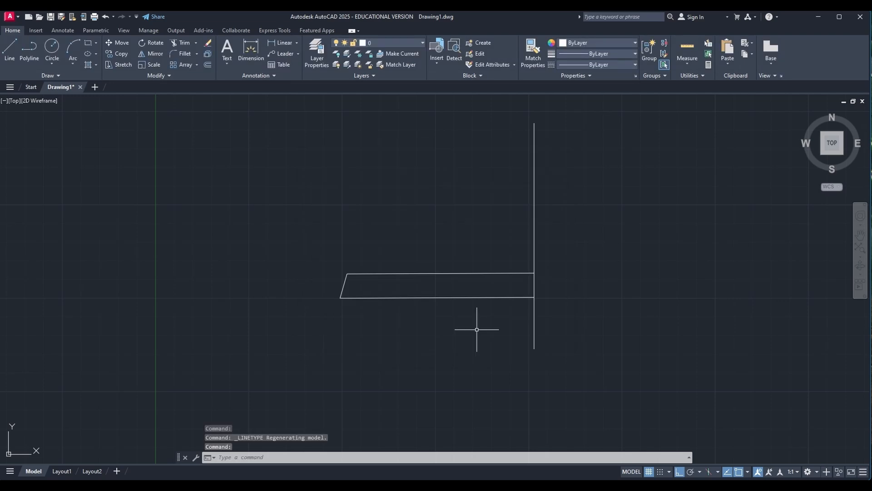
Assign the CENTER linetype to the vertical line and clear the selection
click(534, 230)
click(599, 64)
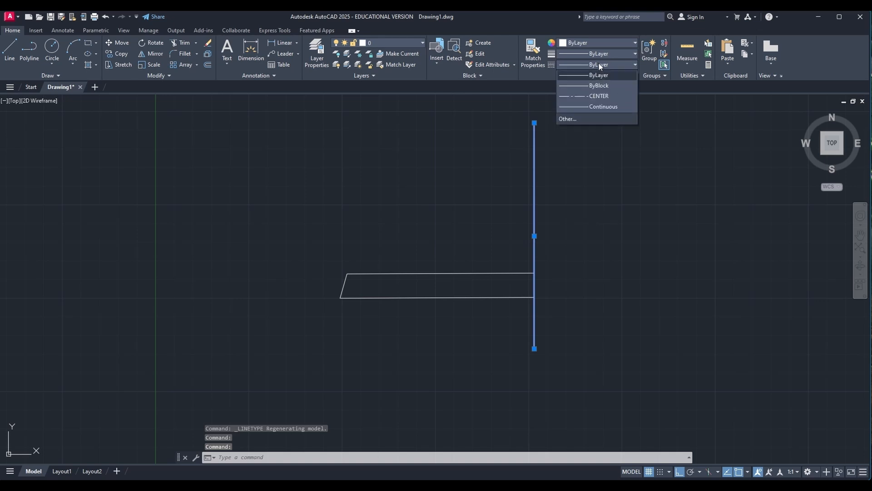
click(602, 94)
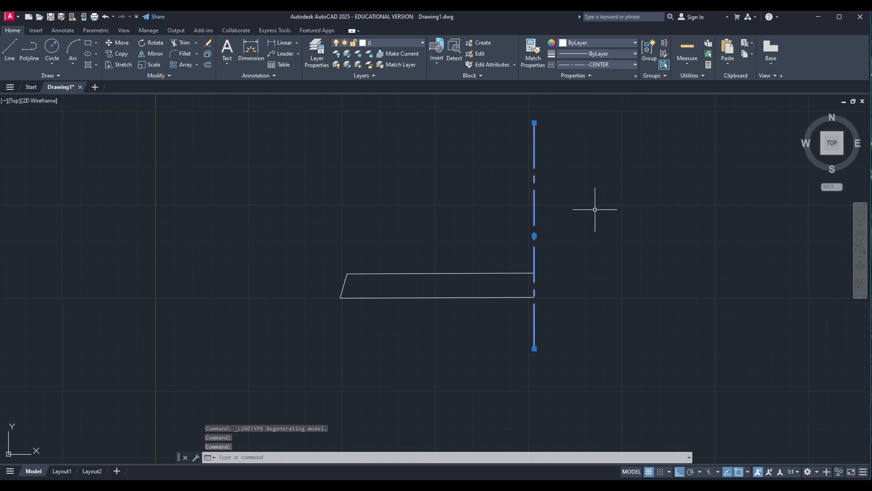
key(Escape)
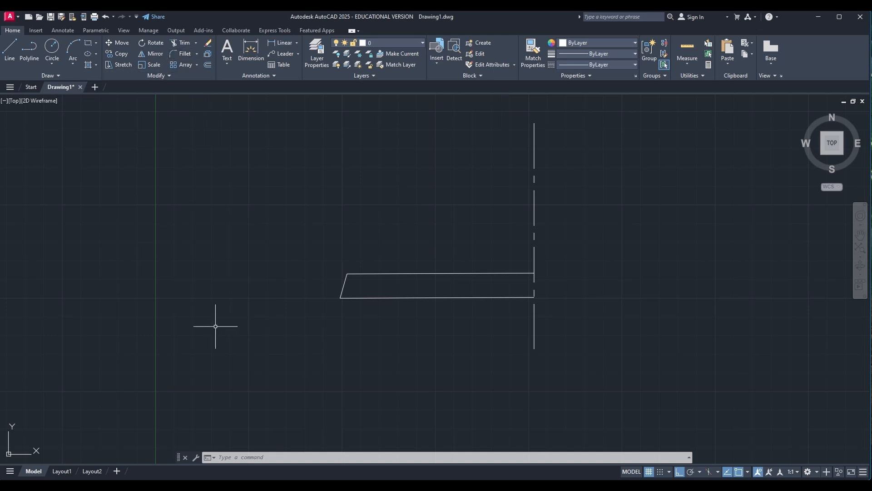
Offset the vertical centre line 39 mm to the left
text(off)
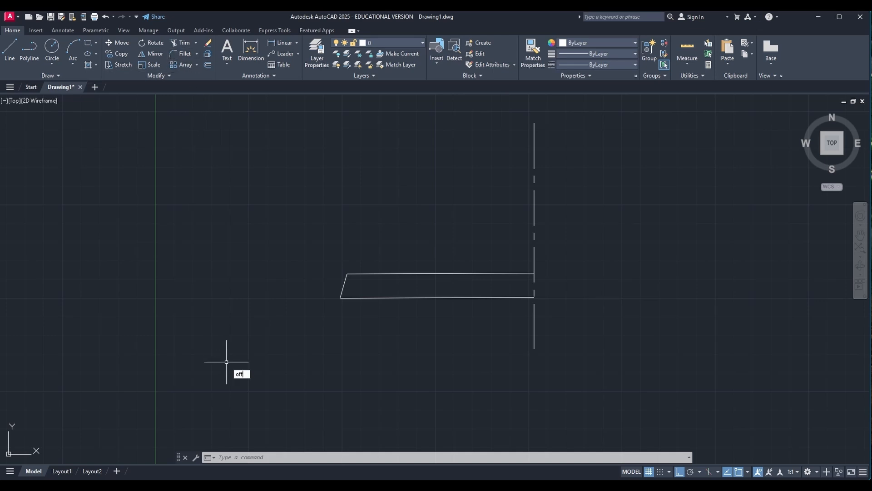
key(Return)
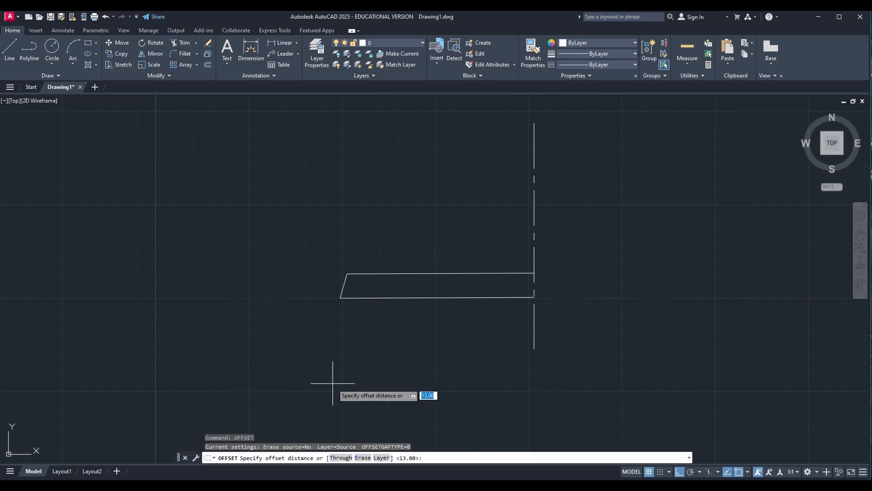
text(39)
key(Return)
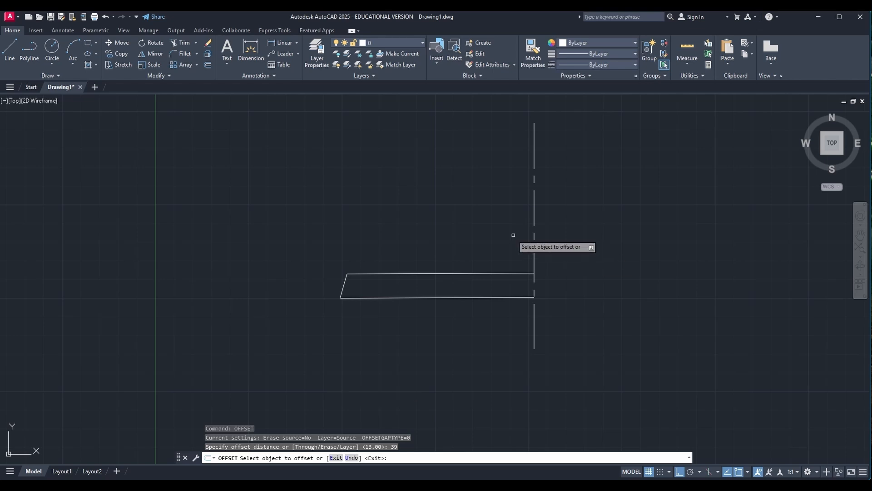
click(535, 212)
click(422, 225)
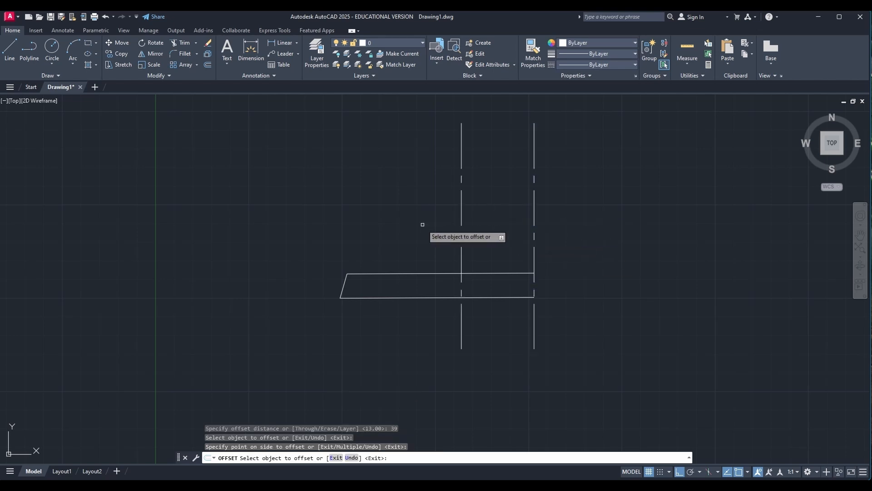
key(Escape)
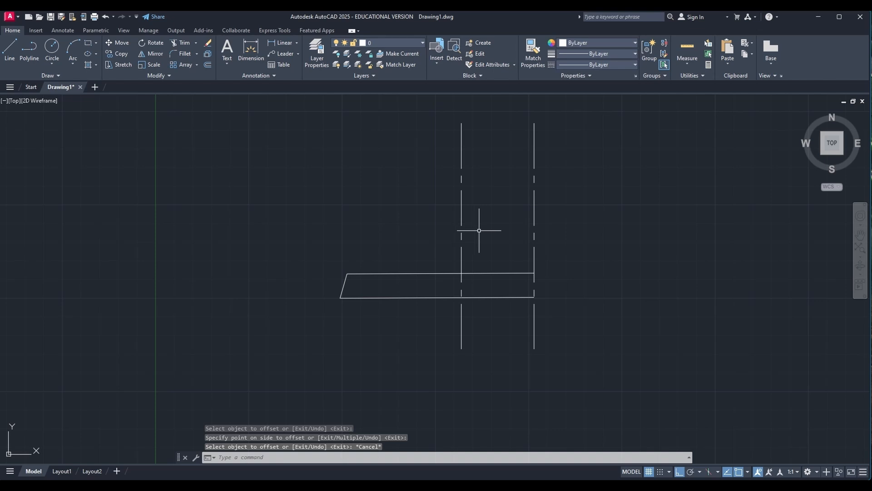
Offset the lower horizontal line 1 mm upward, inside the profile
text(OFF)
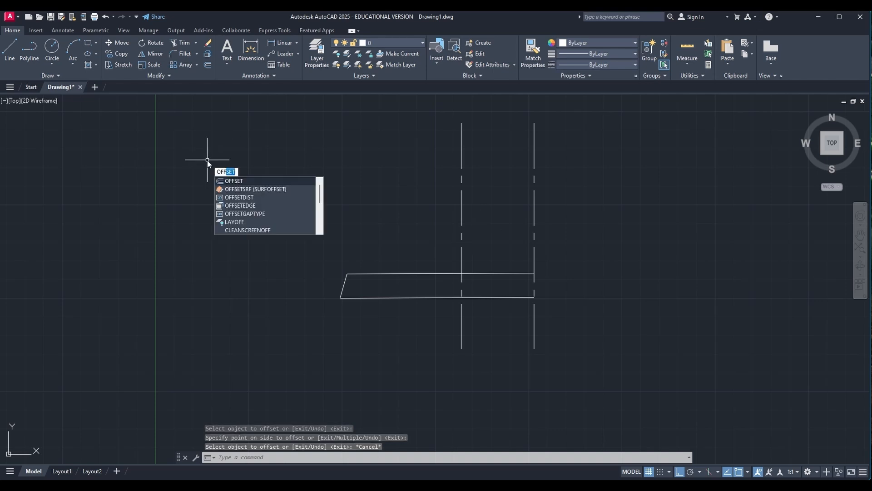
key(Return)
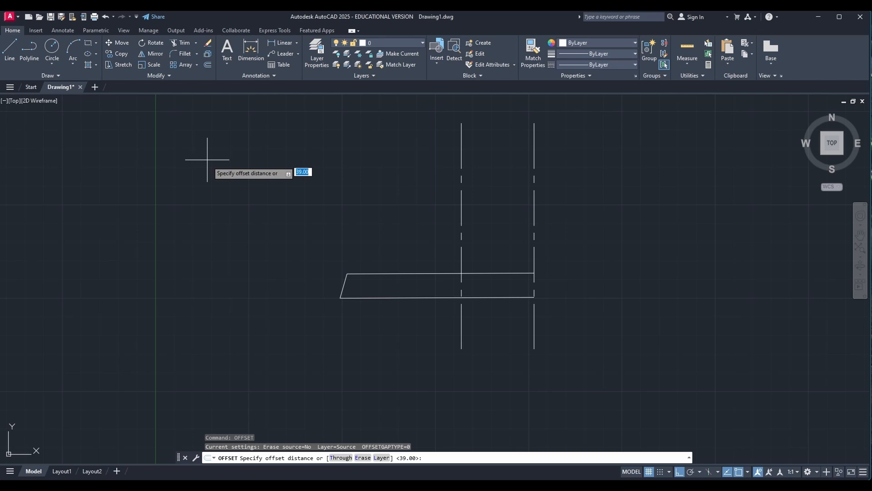
text(1)
key(Return)
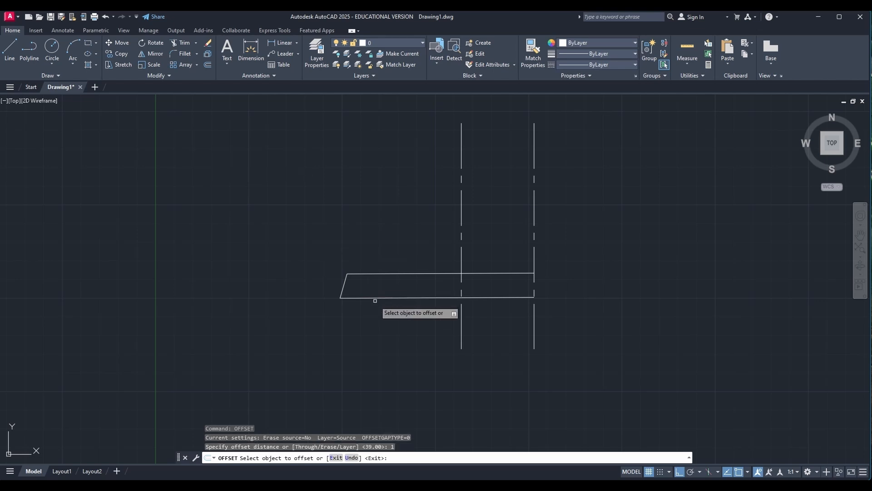
click(375, 298)
click(375, 292)
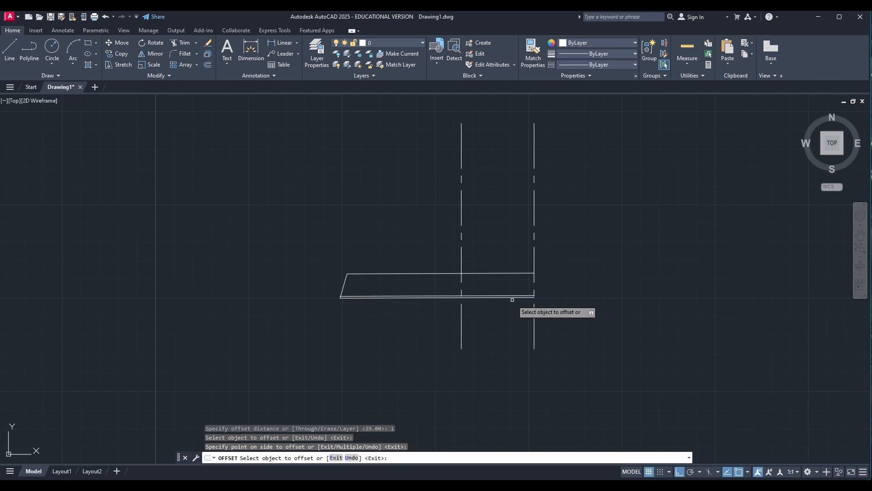
key(Escape)
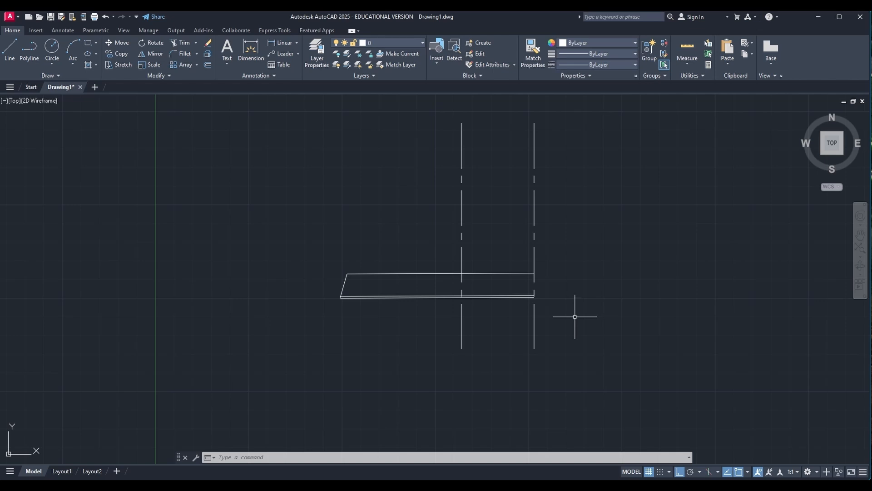
Draw a 24 mm wide, 10 mm high rectangular outline with lines, centred on the left centre line and standing on the 1 mm offset line
click(9, 50)
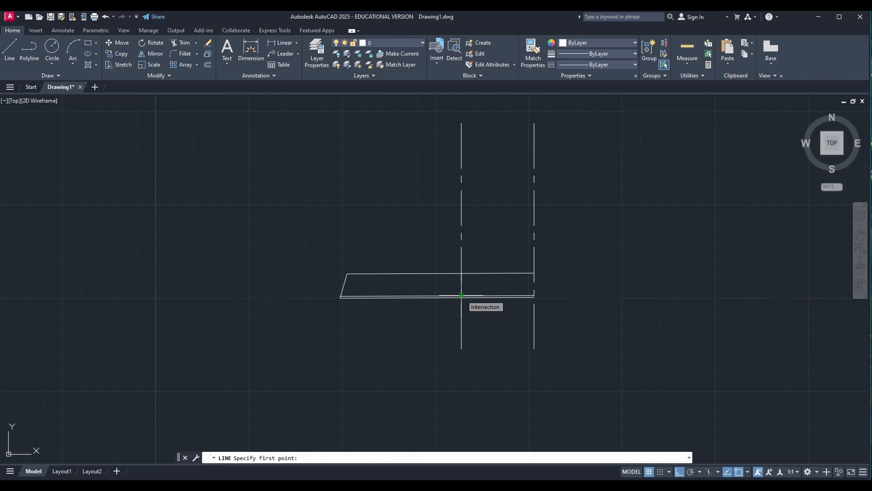
click(461, 295)
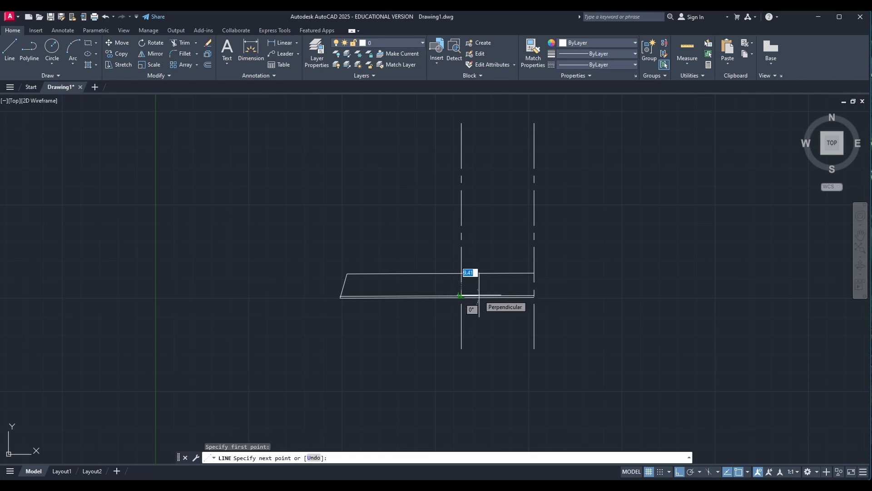
text(12)
key(Return)
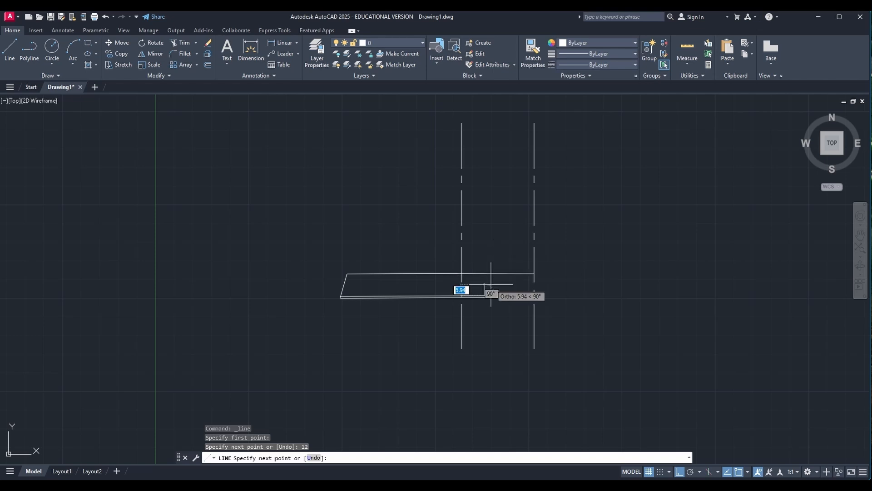
text(10)
key(Return)
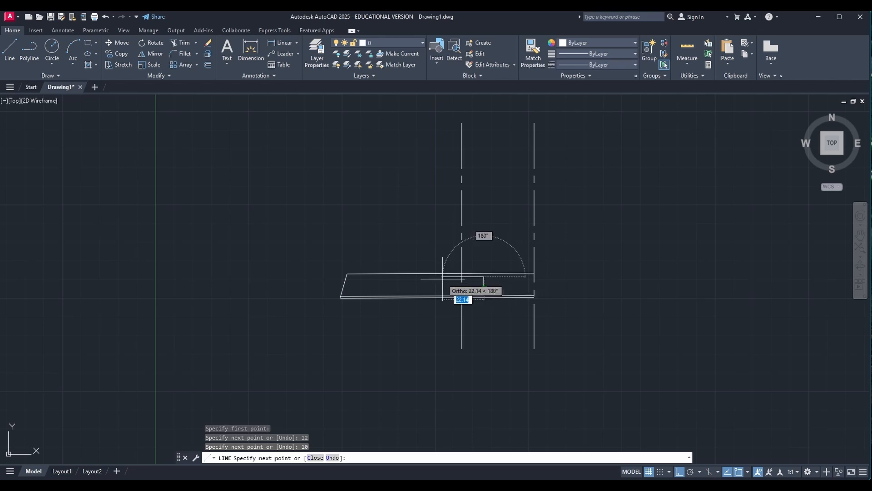
text(24)
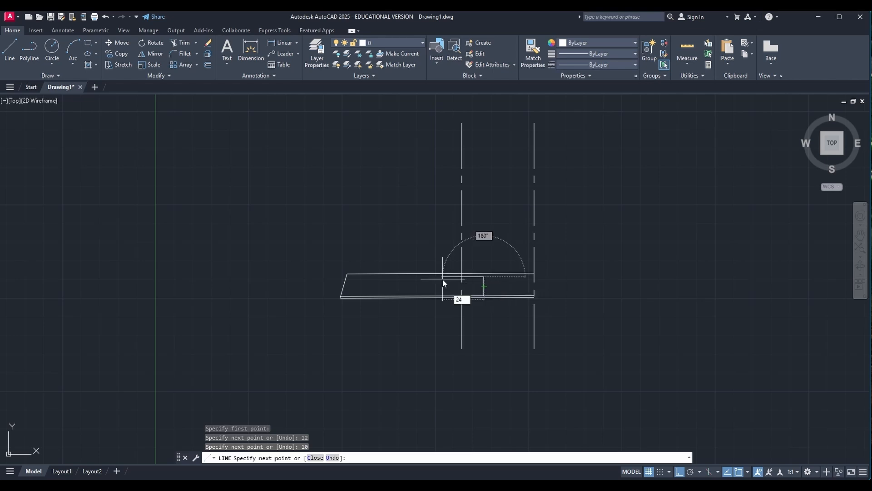
key(Return)
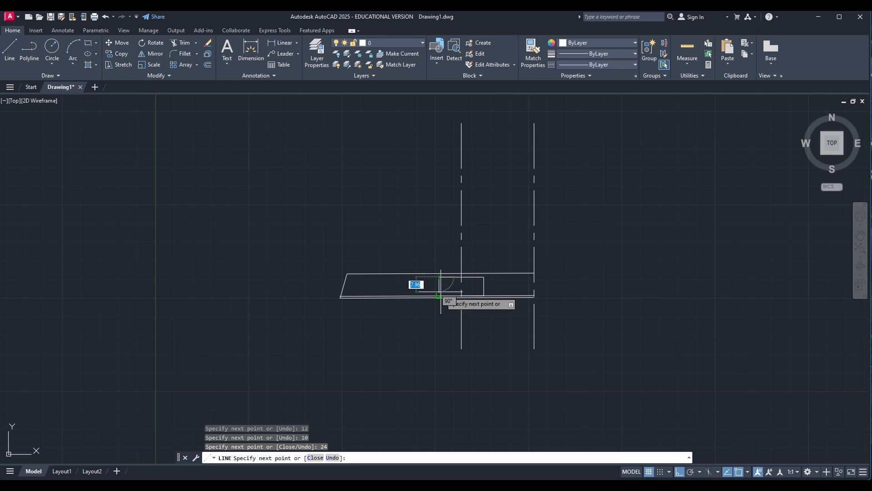
click(439, 296)
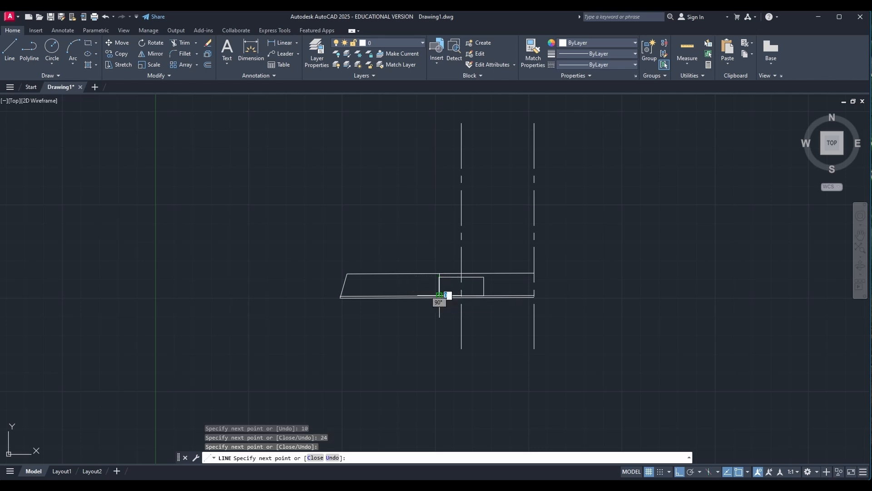
key(Escape)
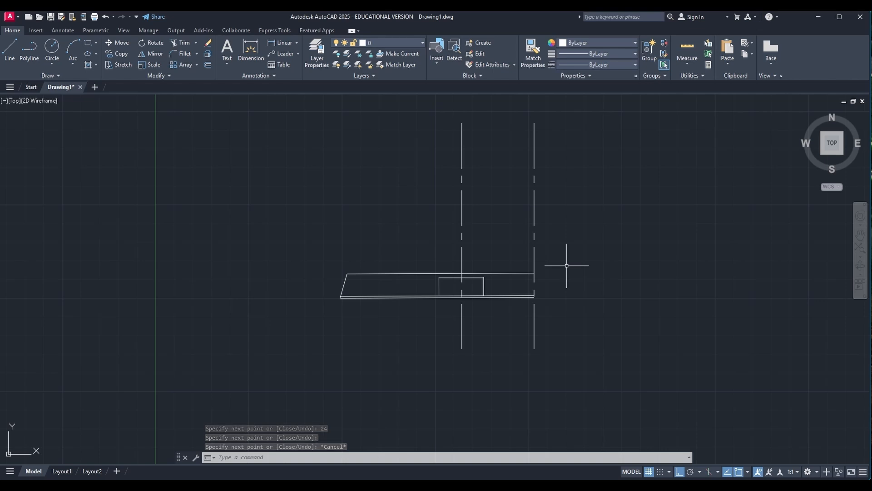
Draw a 12 mm wide, 66 mm high outline with lines, centred on the left centre line and rising from the small rectangle's upper edge
click(12, 46)
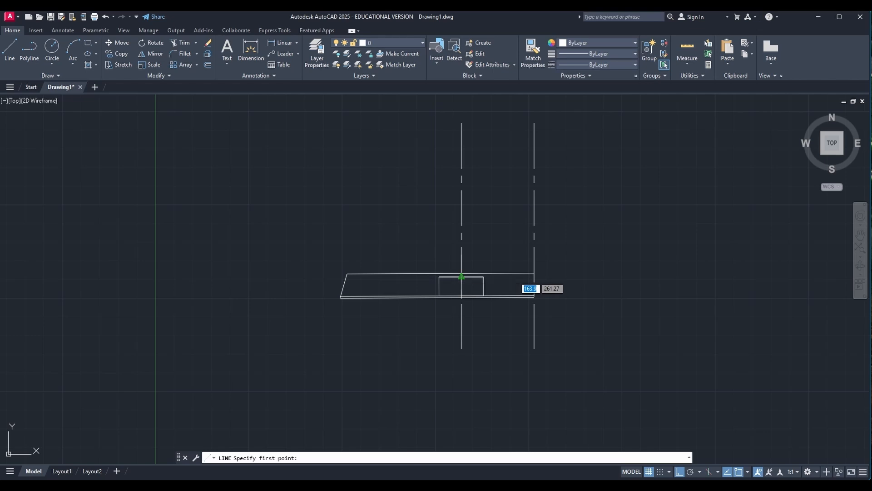
click(462, 276)
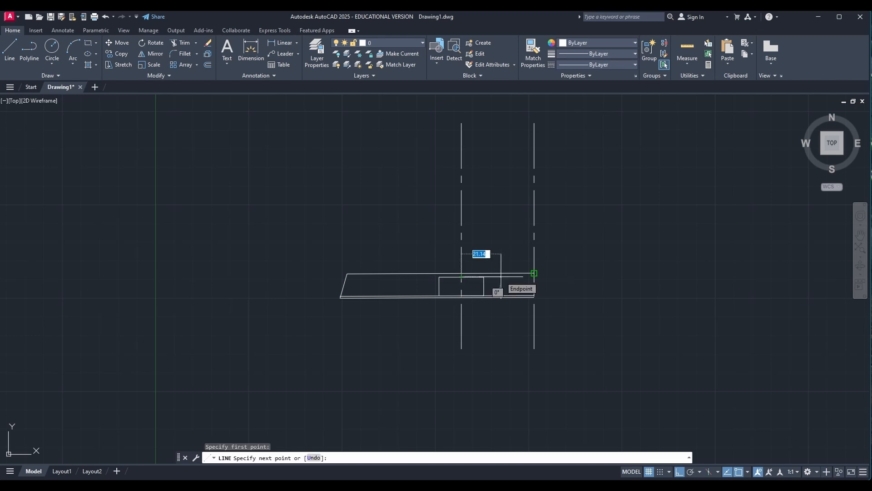
text(6)
key(Return)
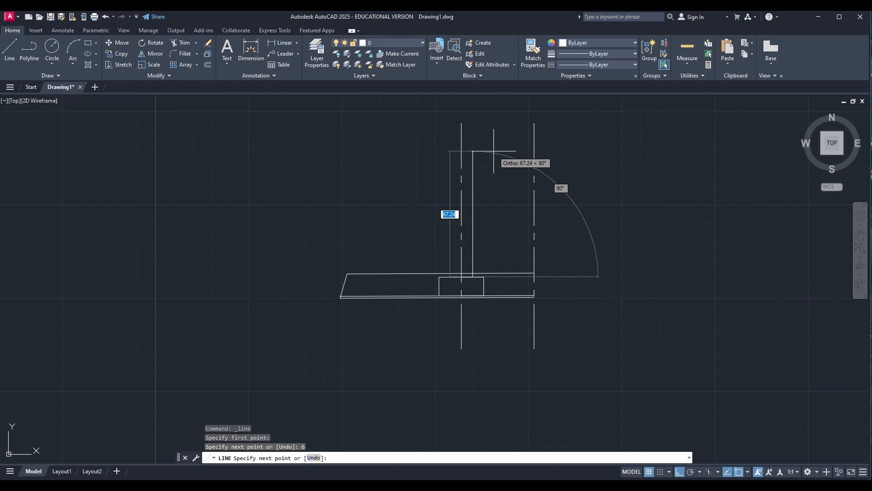
text(66)
key(Return)
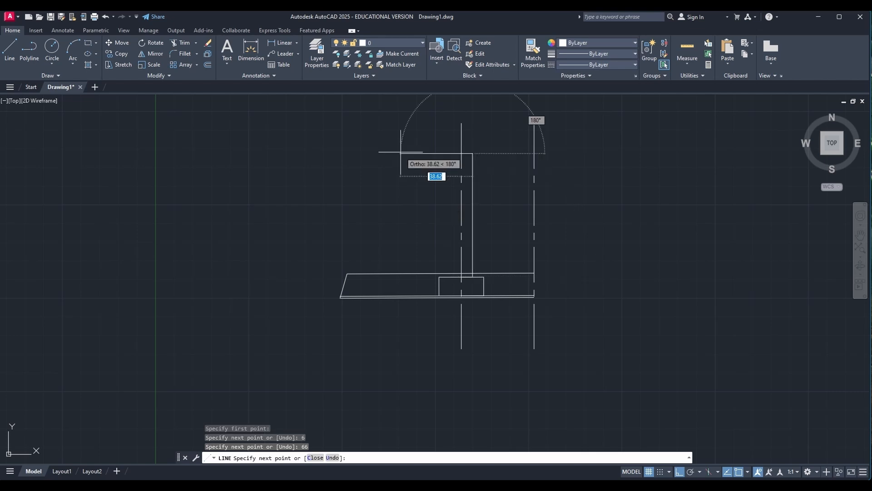
text(12)
key(Return)
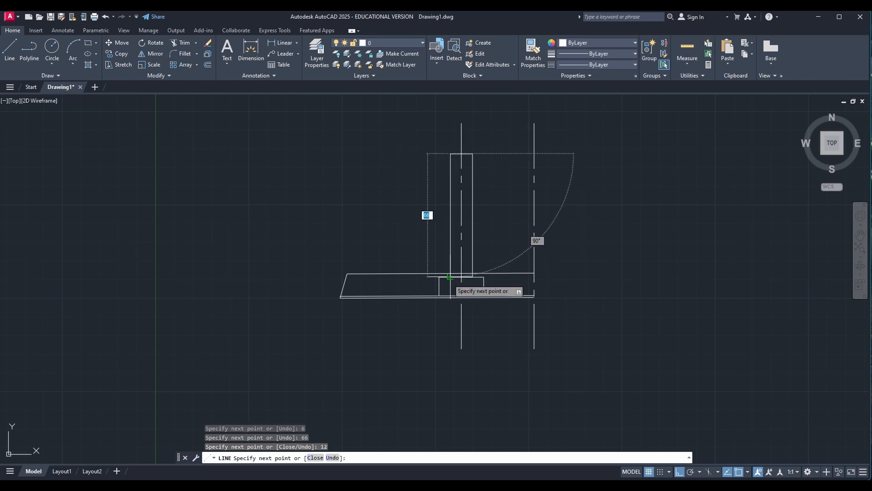
click(450, 276)
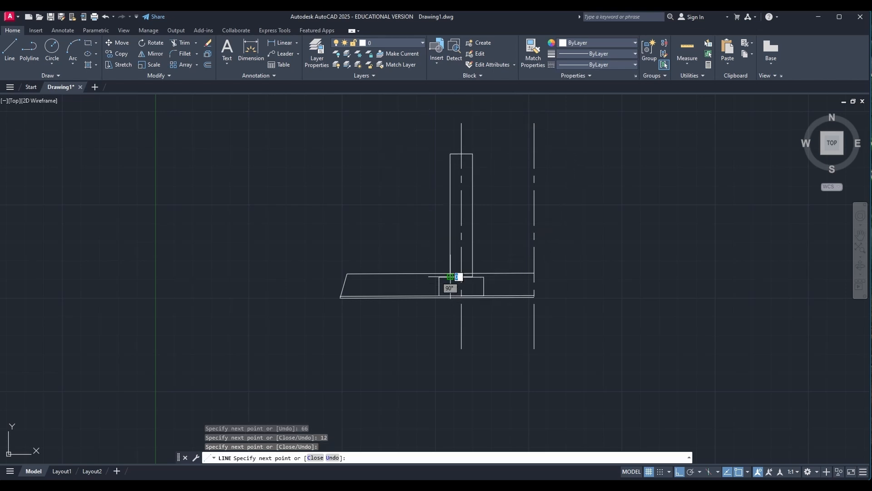
key(Escape)
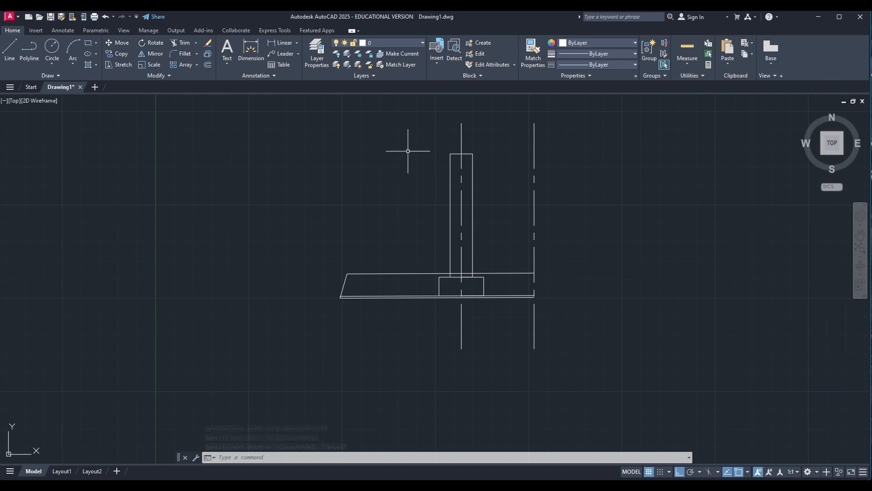
Trim the profile's upper horizontal line inside the 12 mm wide column and from there to the right centre line
click(187, 44)
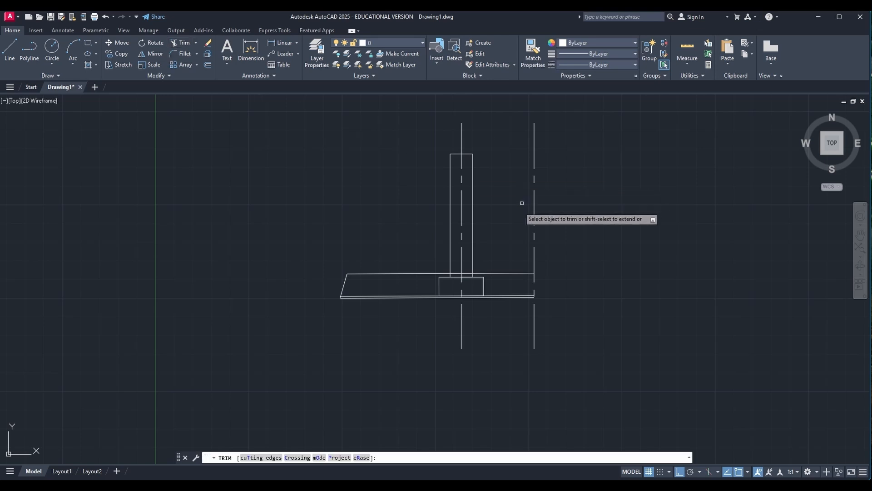
click(468, 273)
click(458, 274)
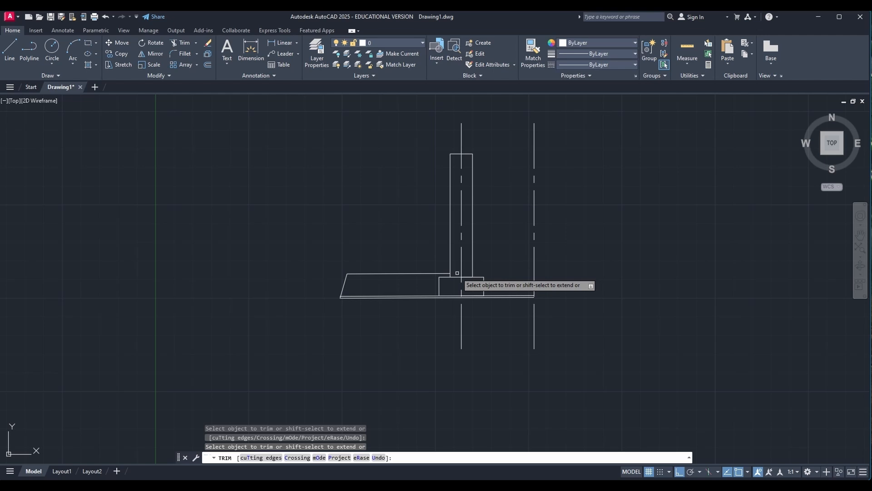
key(Escape)
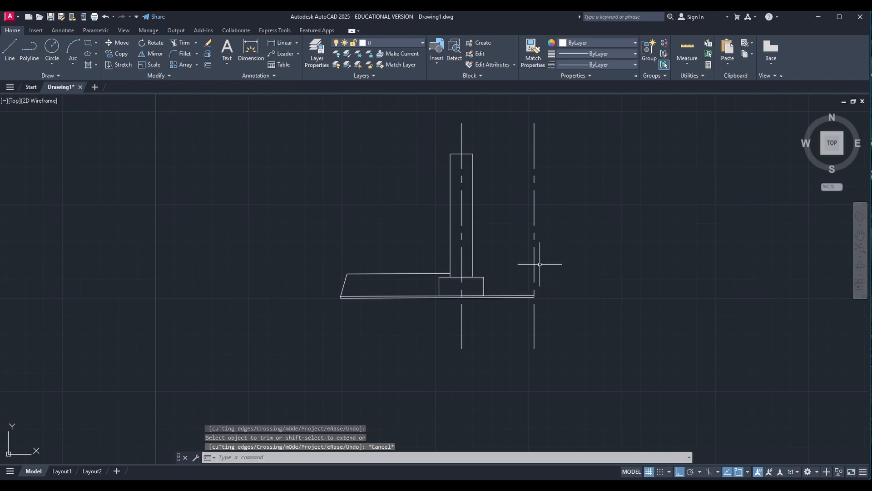
Draw a line 54 mm leftward from the right centre line at the column's top level, continuing straight down to the base's upper line
click(10, 50)
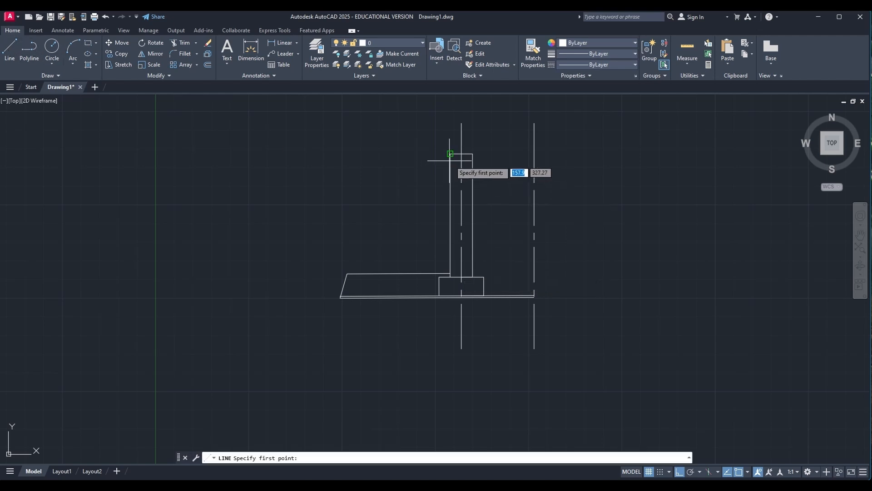
click(534, 154)
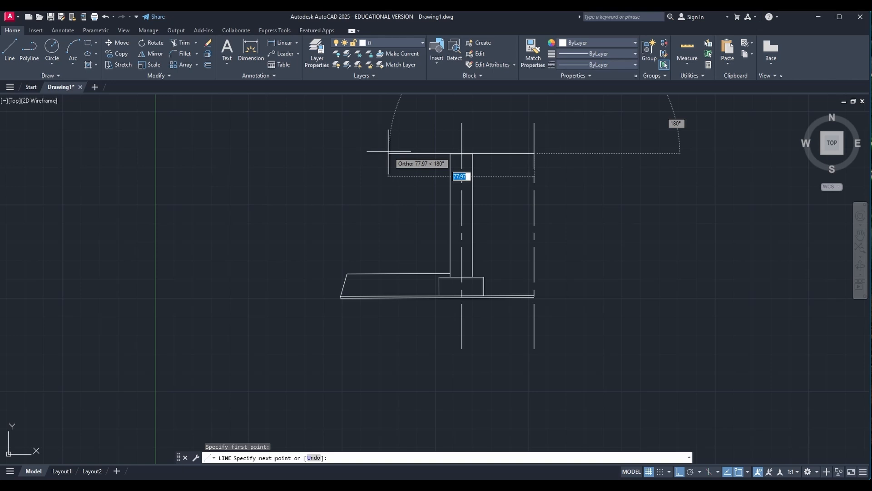
text(54)
key(Return)
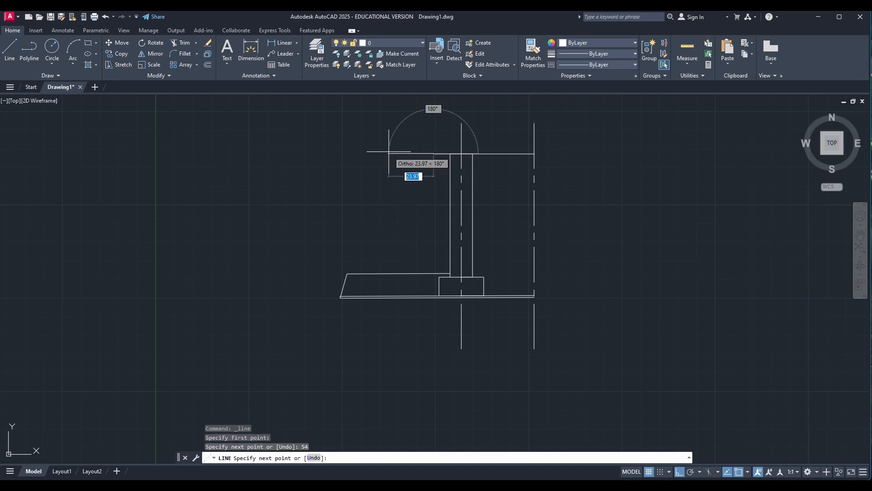
click(444, 273)
key(Escape)
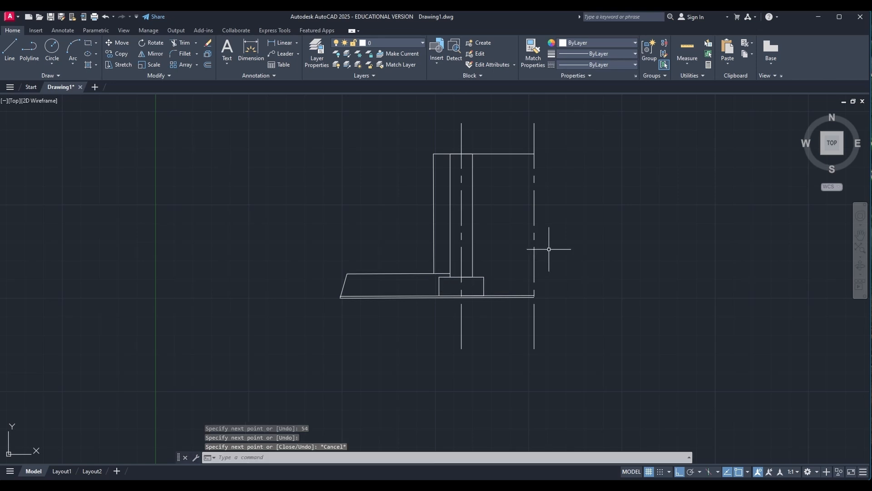
Trim the base's upper line between the outer vertical line and the left side of the 12 mm column
click(181, 43)
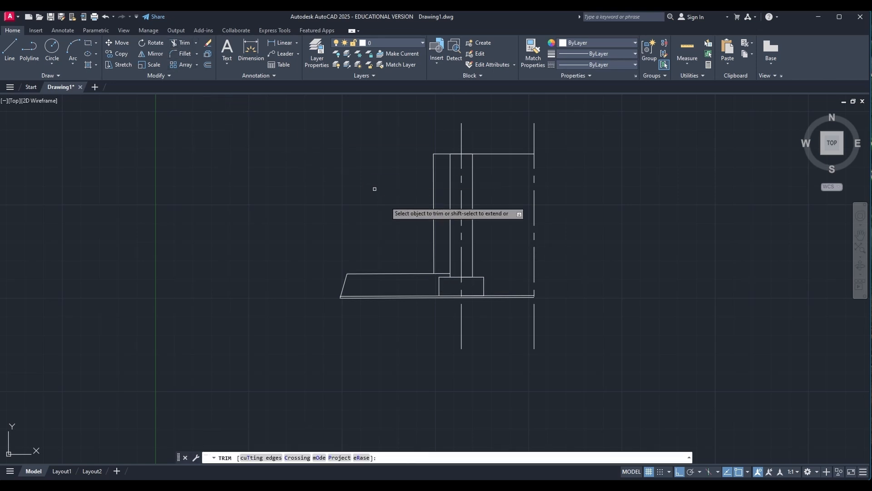
click(439, 273)
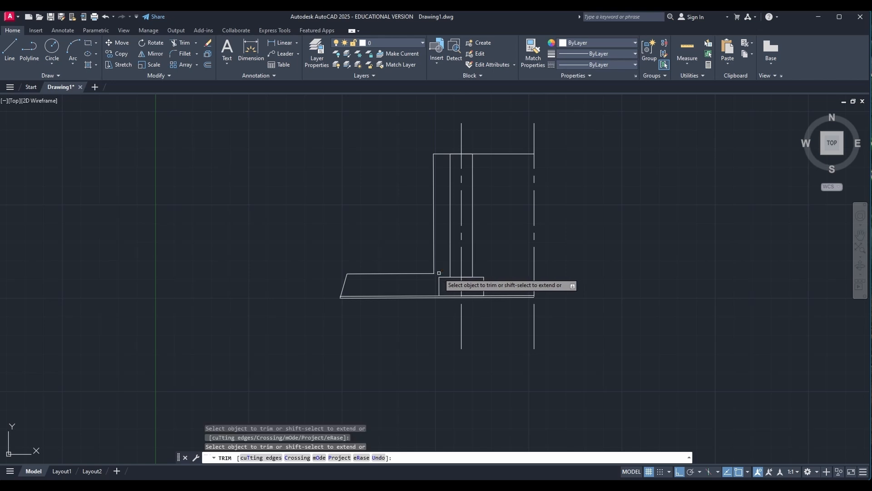
key(Escape)
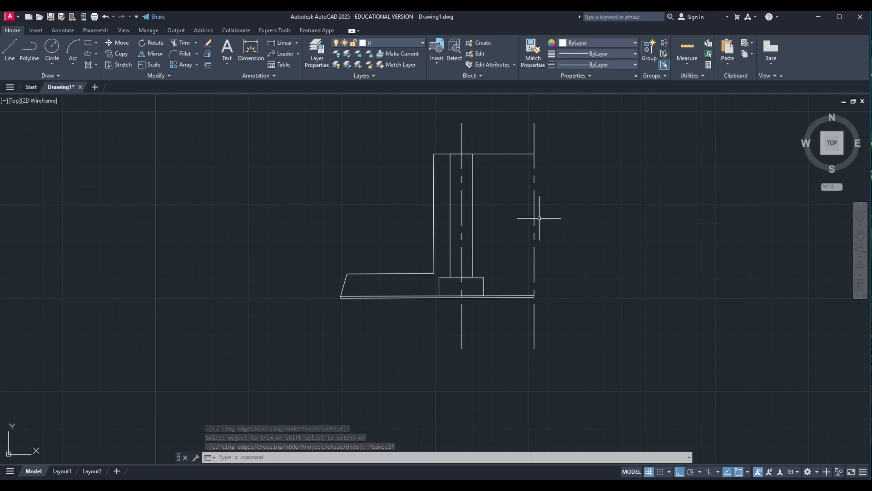
Fillet the corner between the outer vertical line and the base's upper line with a radius of 8 mm
click(197, 54)
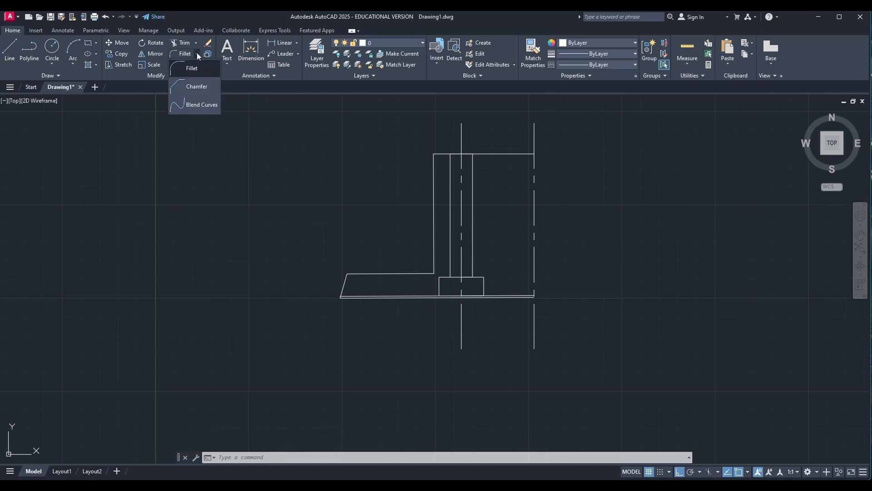
click(191, 67)
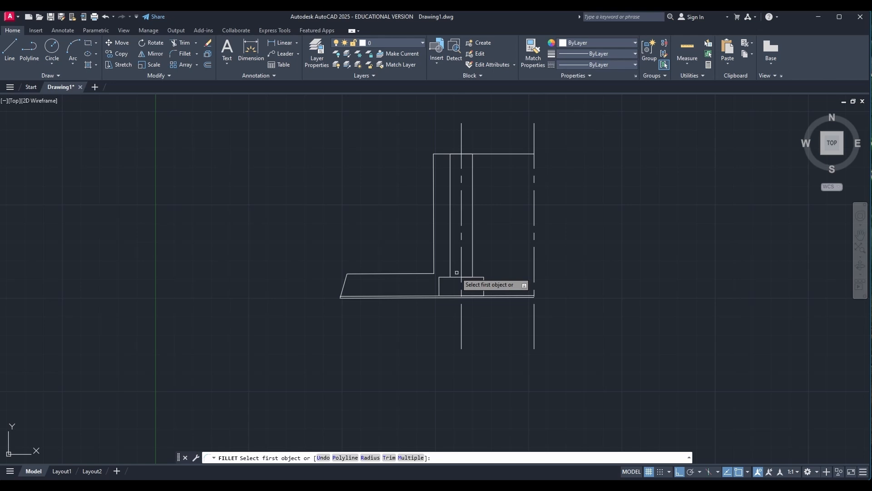
click(432, 263)
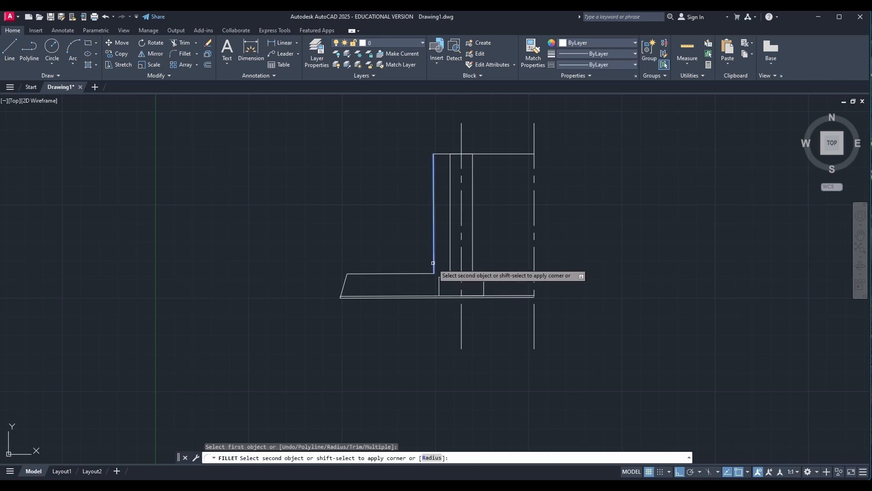
click(432, 458)
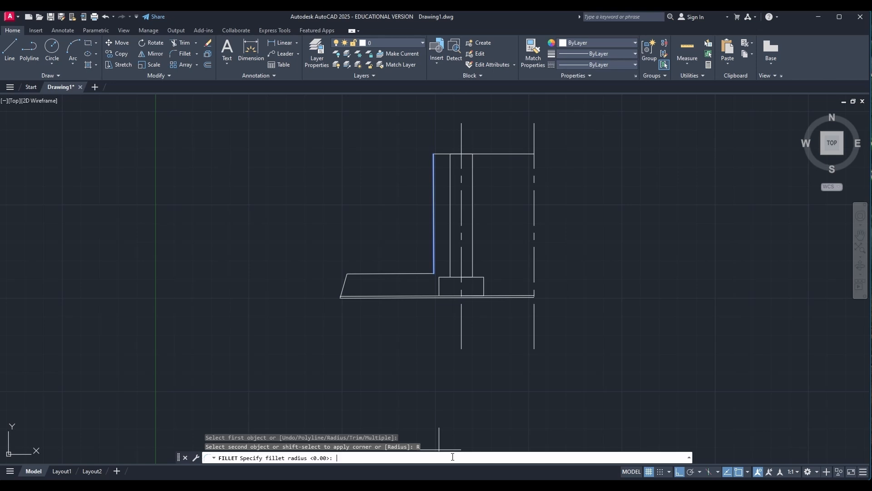
key(Return)
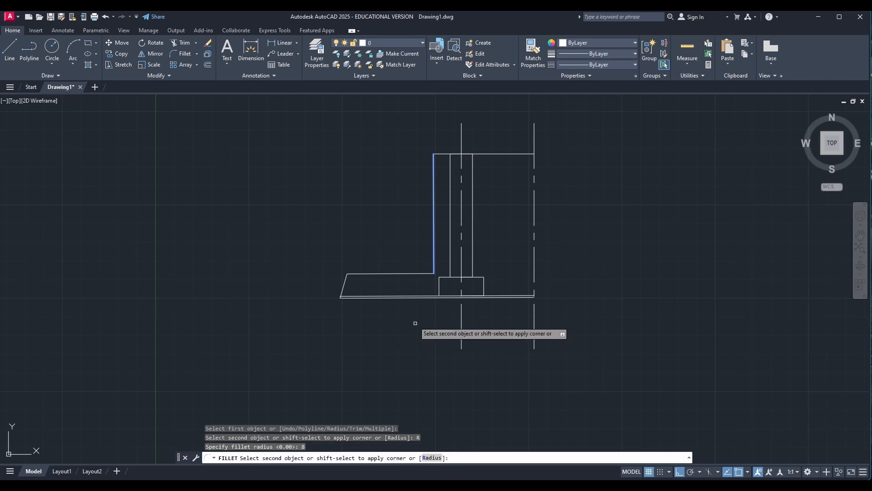
click(425, 272)
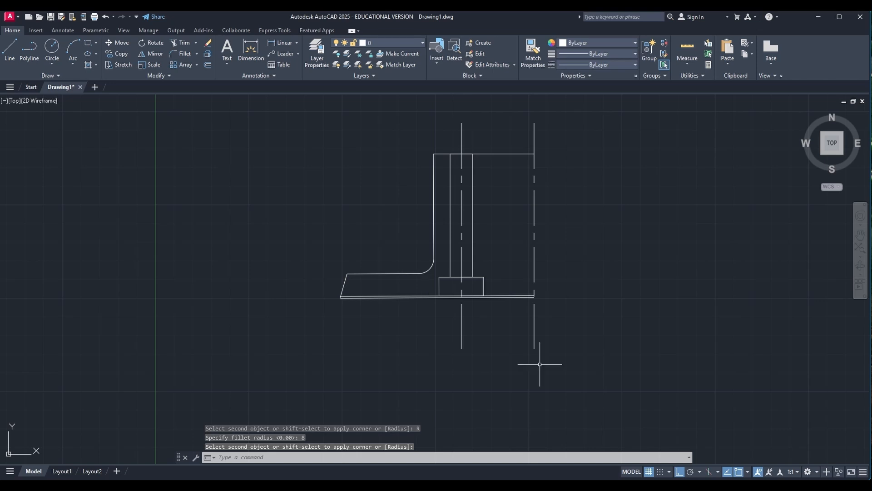
key(Escape)
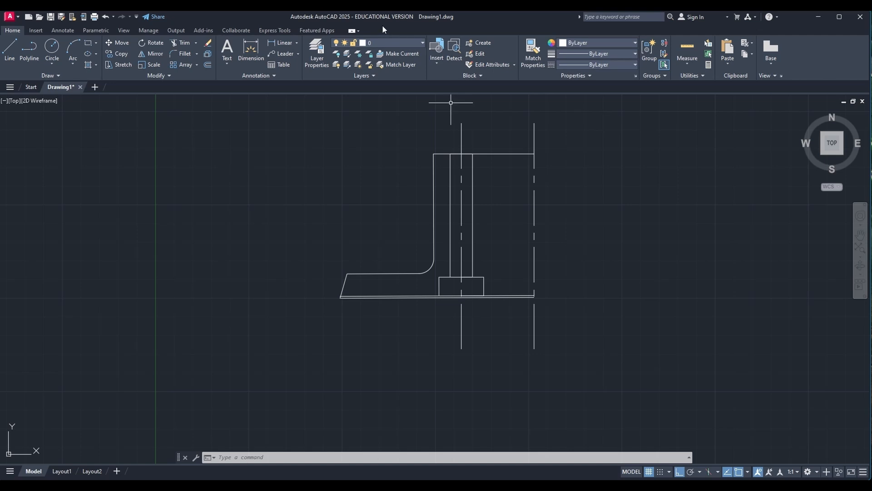
Switch to Calculator, clear the previous entry, and divide 154 by 2
mouse_move(596, 487)
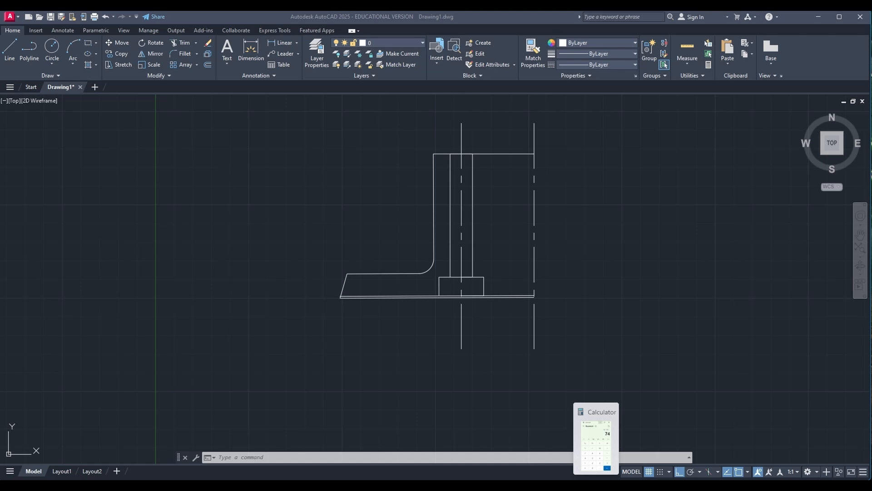
click(596, 487)
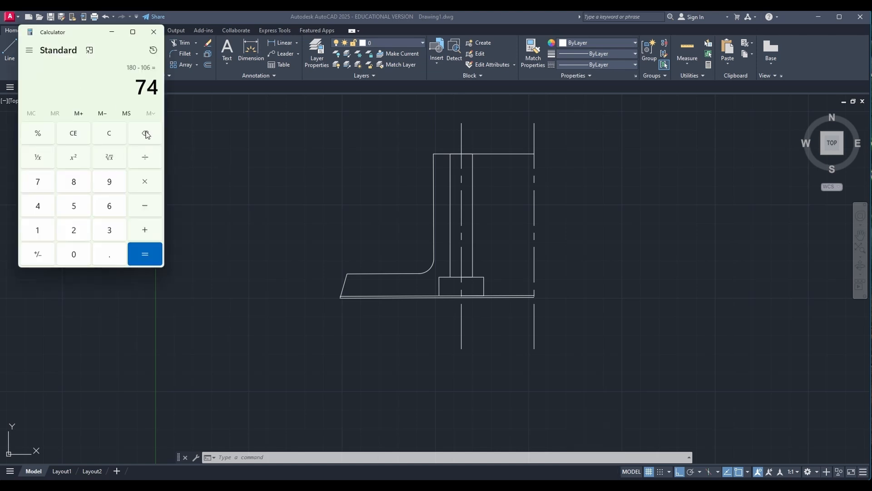
click(122, 137)
click(40, 234)
click(68, 206)
click(47, 203)
click(148, 162)
click(75, 231)
click(152, 257)
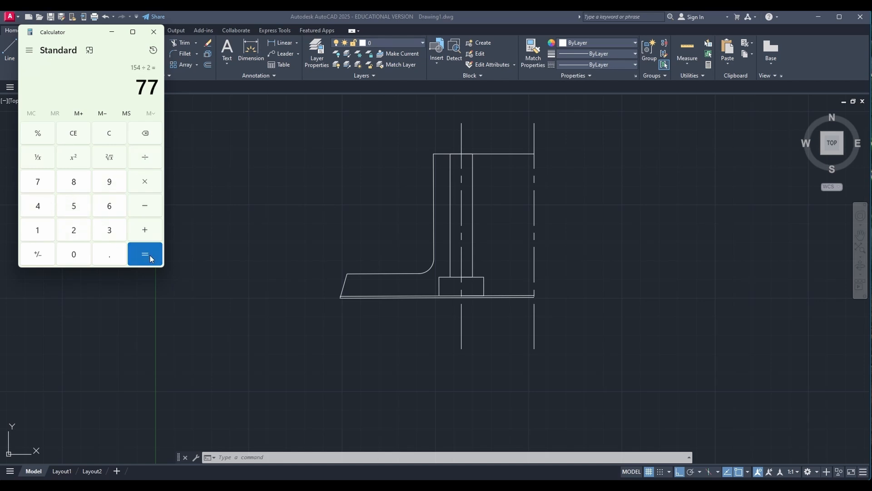
Switch to Calculator, add 8 and 6 to the previous result of 77, and return to the AutoCAD drawing
click(111, 31)
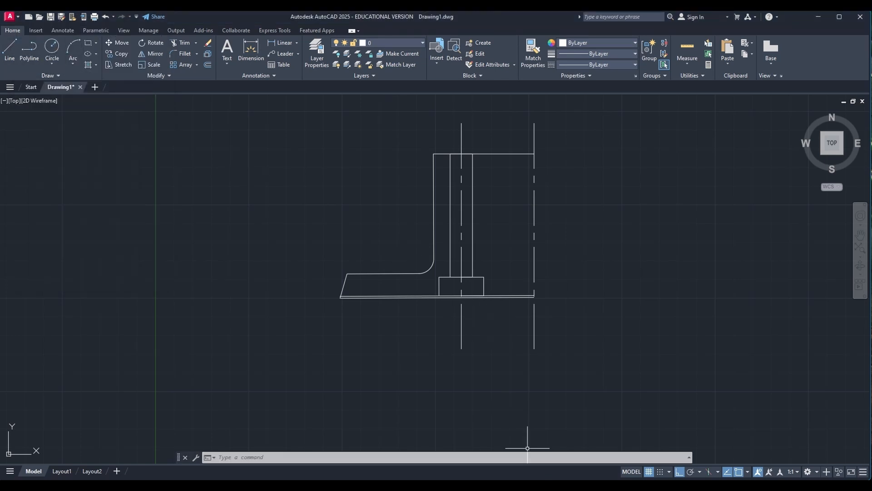
click(543, 488)
click(543, 488)
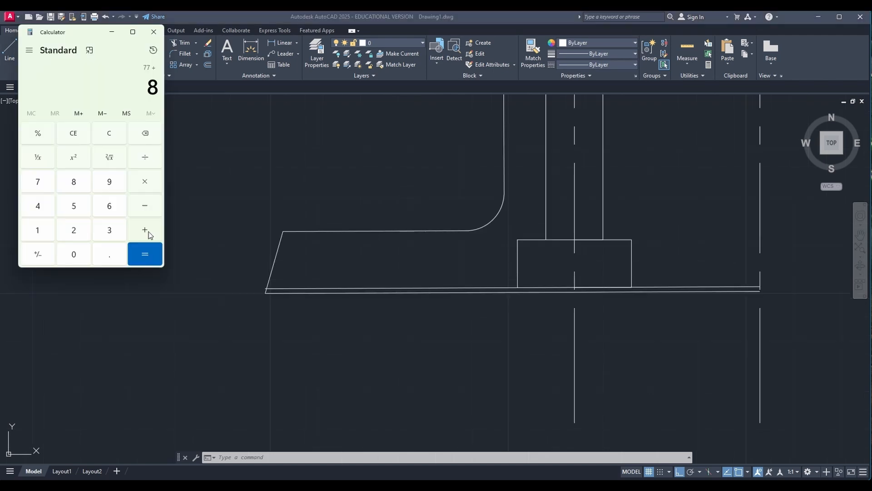
text(5 + 6)
click(152, 257)
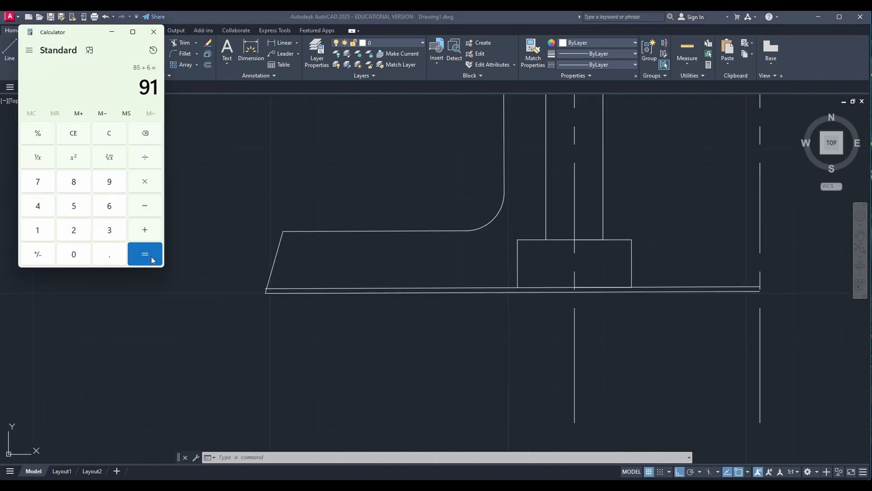
click(388, 27)
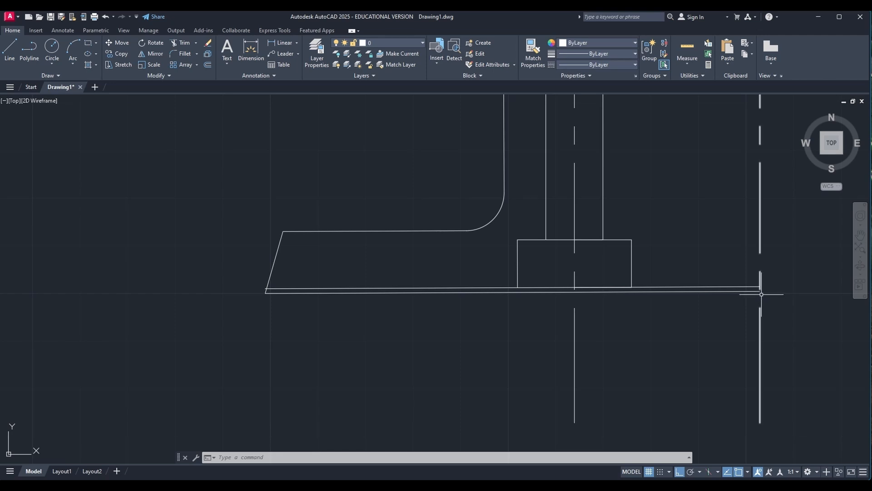
Draw a line 91 mm leftward from the bottom edge's end on the right centre line, continuing up to the inner base line
click(7, 49)
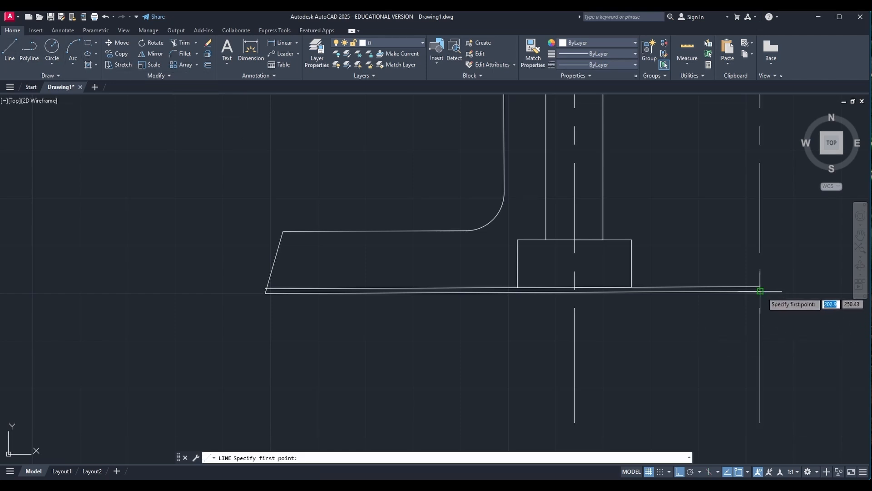
click(760, 291)
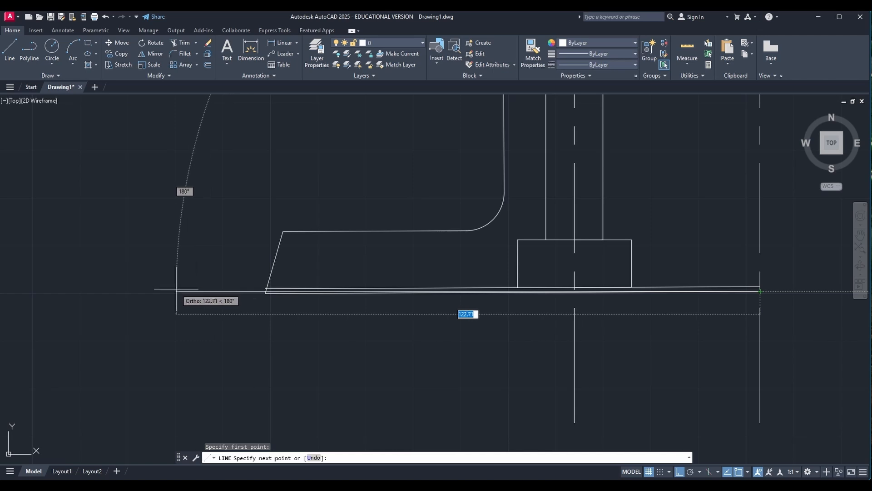
text(91)
key(Return)
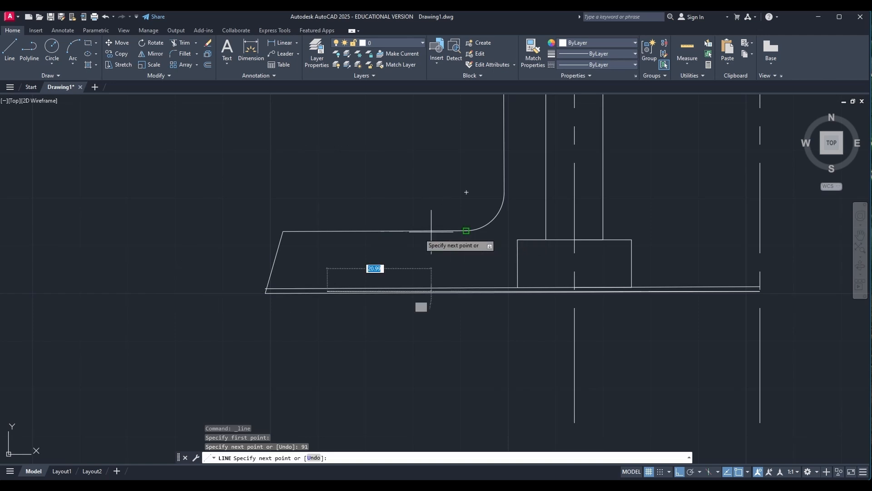
click(327, 288)
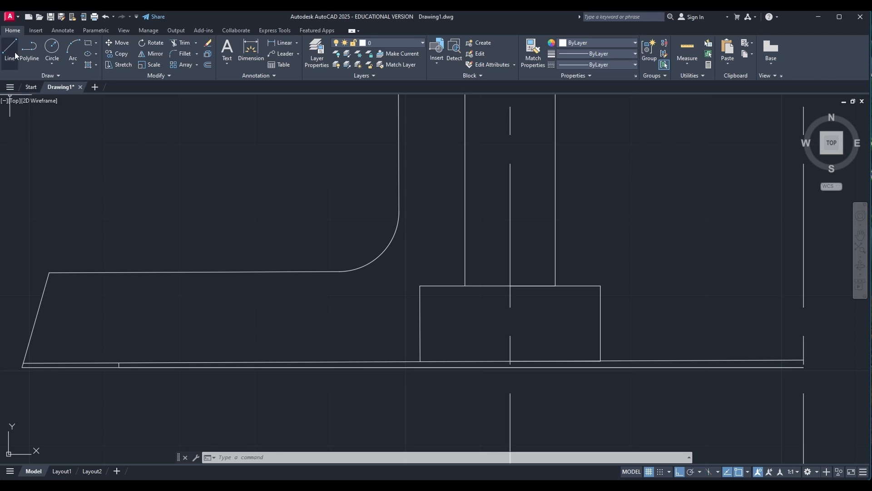
Extend the short vertical line near the base's sloped end up to the flange's top edge
click(268, 457)
text(EXTERNALREFERENCES)
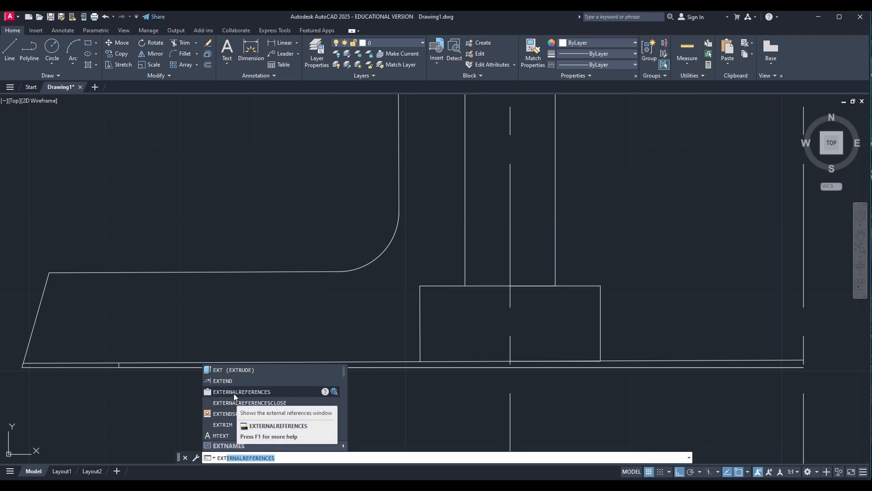
click(227, 380)
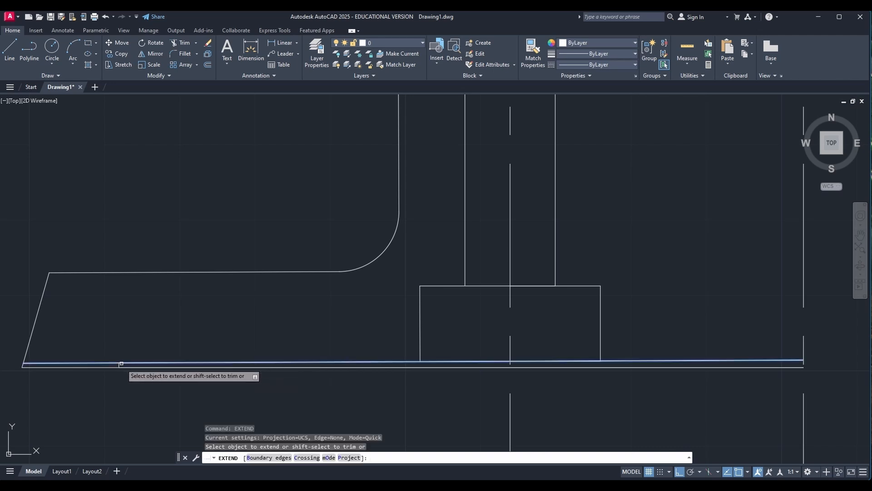
scroll(124, 360, up, 3)
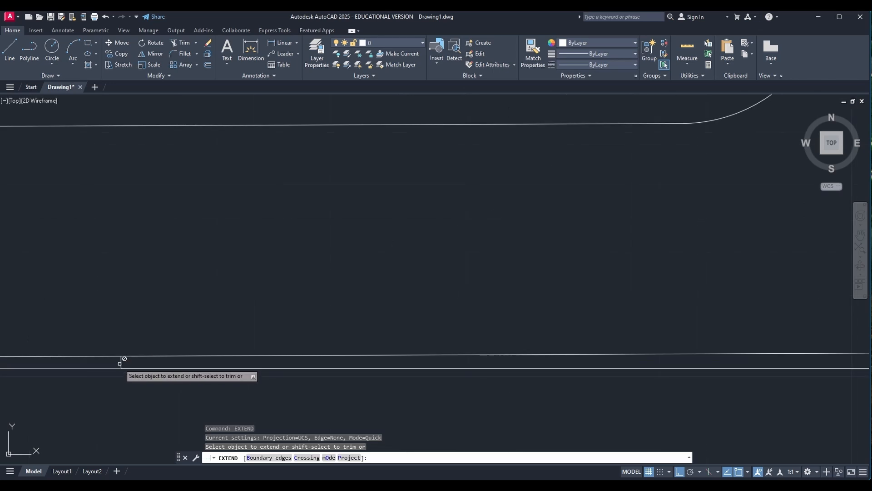
click(121, 361)
click(119, 355)
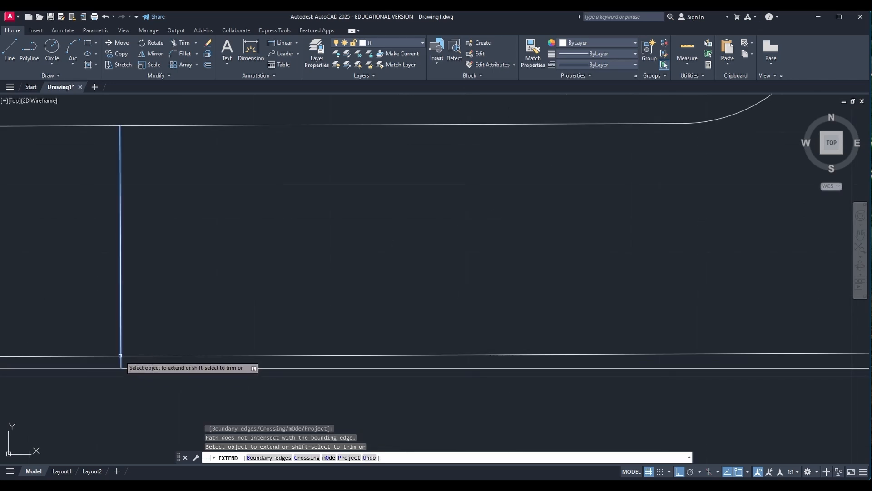
click(120, 356)
key(Escape)
scroll(132, 355, down, 4)
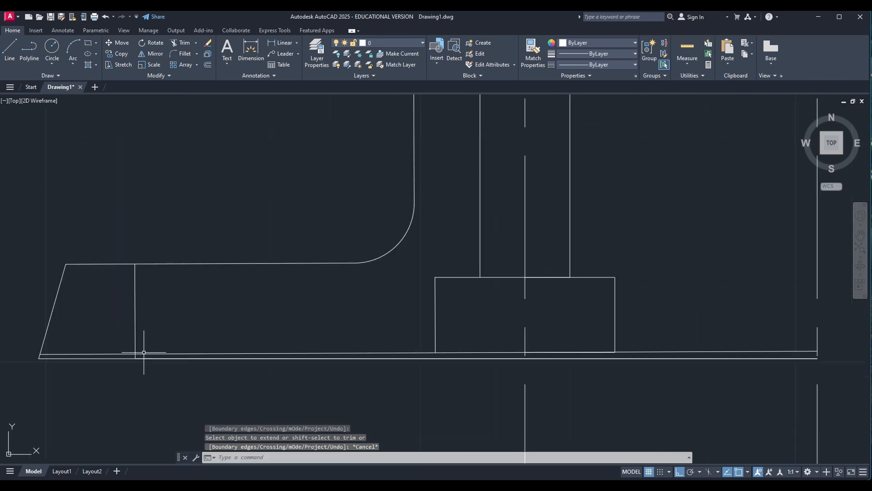
Trim the part of the flange's new vertical line that lies between the inner base line and the bottom edge
scroll(141, 356, down, 2)
scroll(136, 359, up, 5)
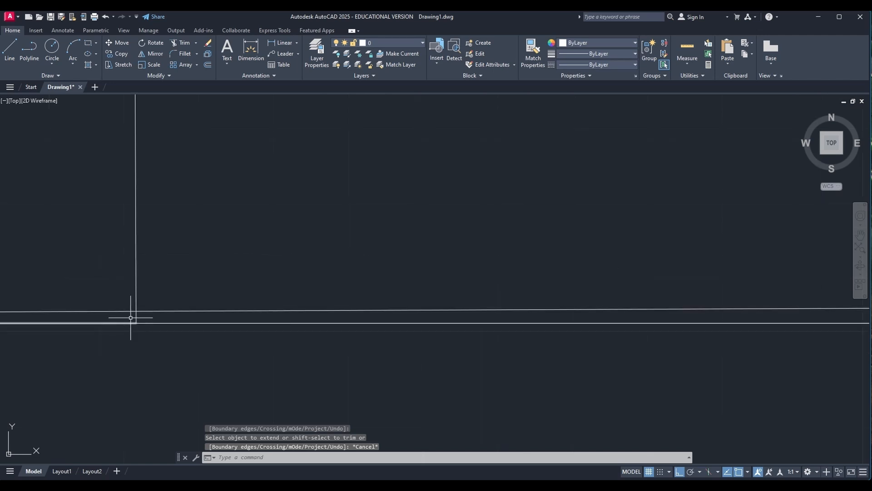
click(183, 43)
key(Escape)
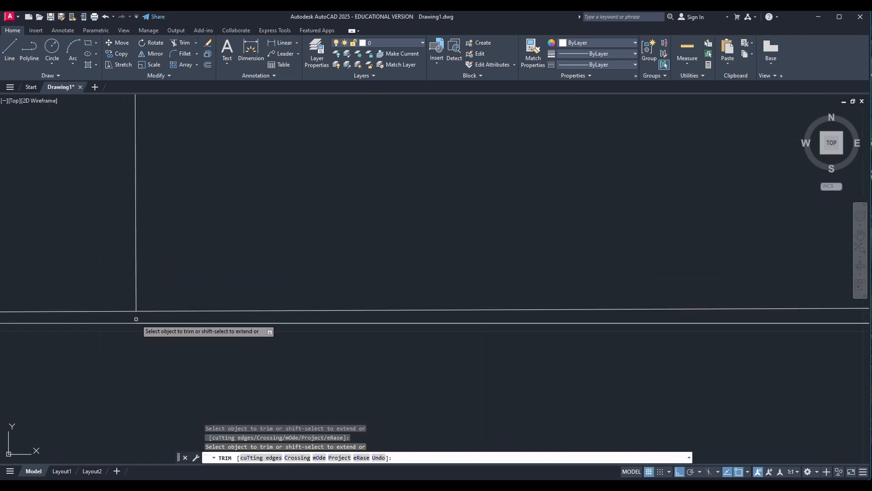
scroll(218, 270, down, 3)
scroll(218, 269, down, 2)
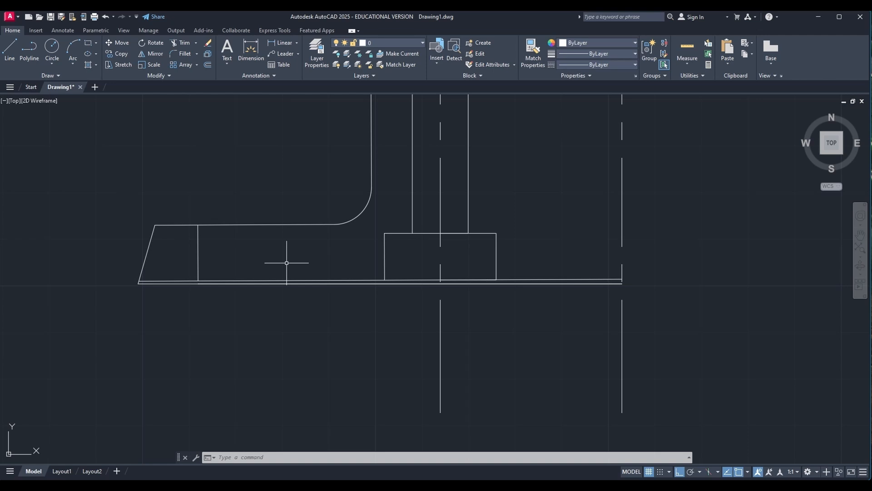
Draw a line 20 mm rightward from the top of the flange's vertical line, continuing straight down to the inner base line
click(10, 47)
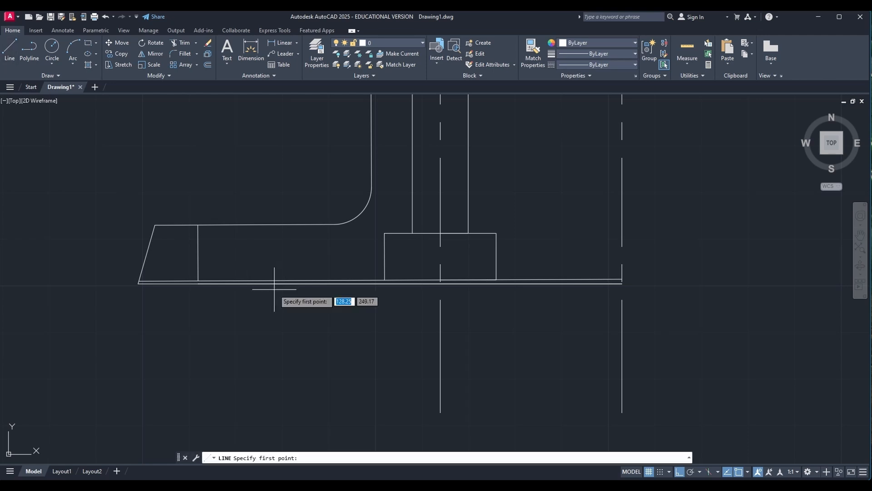
click(198, 224)
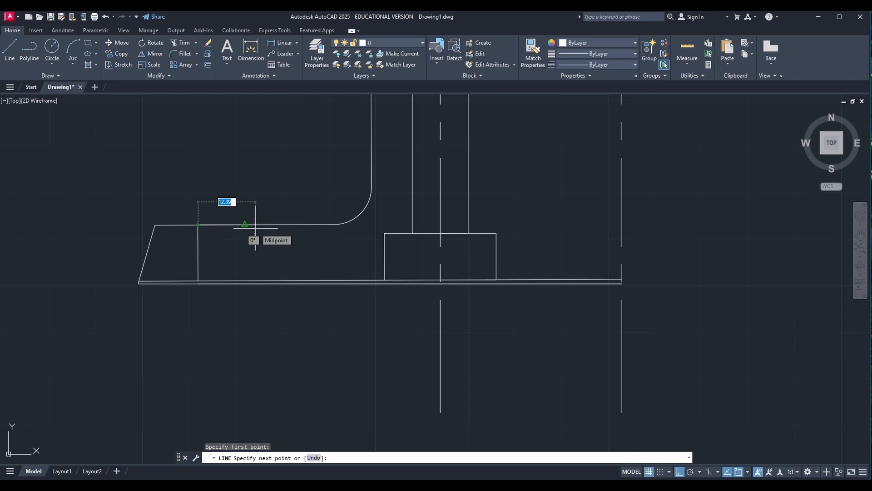
text(20)
key(Return)
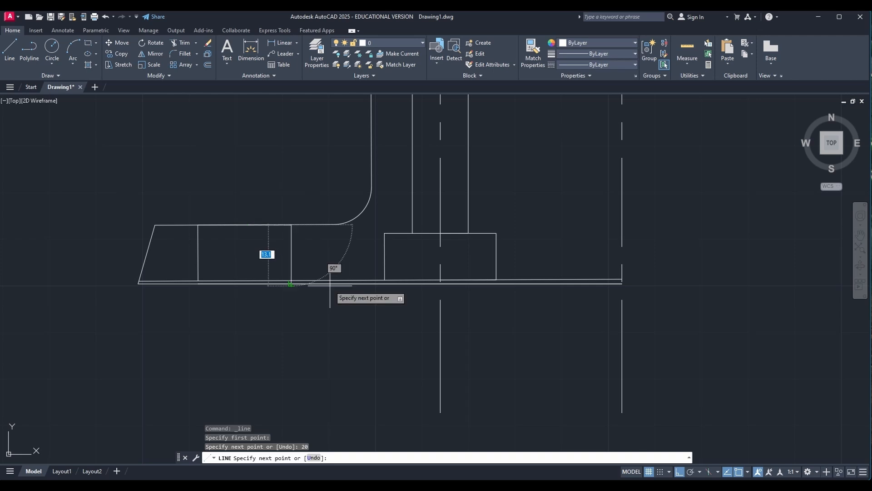
click(291, 280)
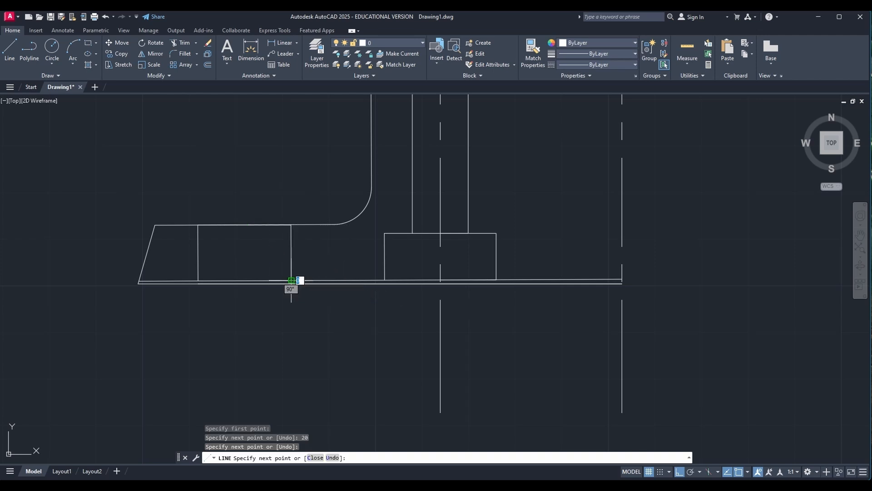
key(Escape)
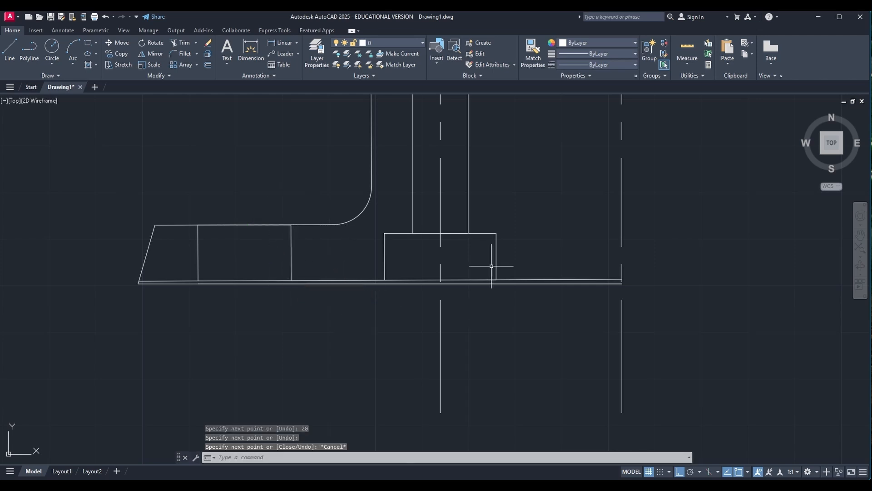
Switch to Calculator, divide 195 by 2, and return to the AutoCAD drawing
key(alt+Tab)
click(145, 156)
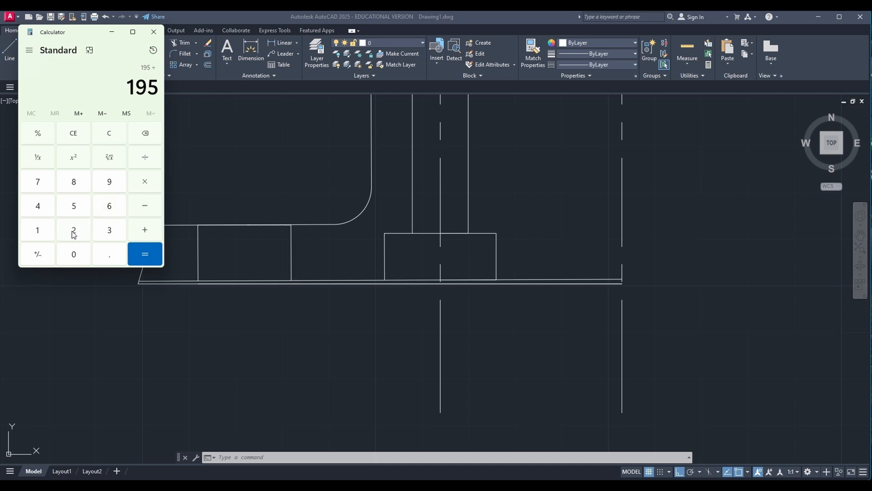
click(73, 229)
click(144, 253)
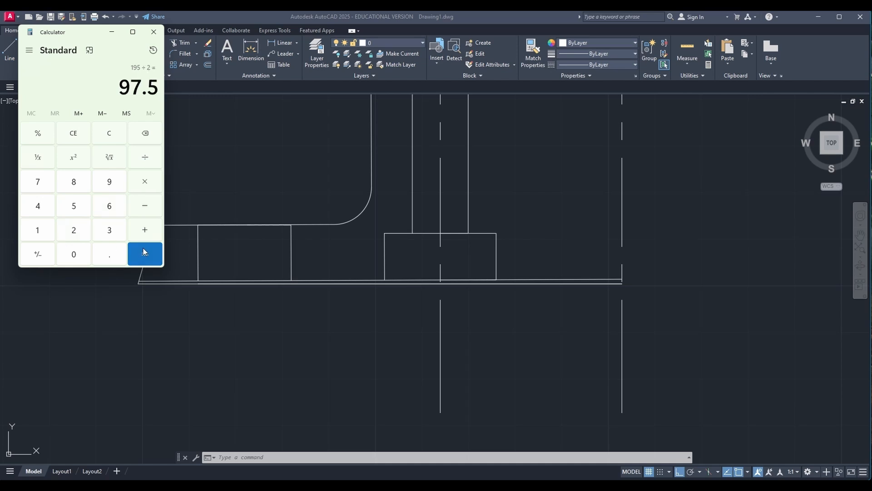
click(113, 34)
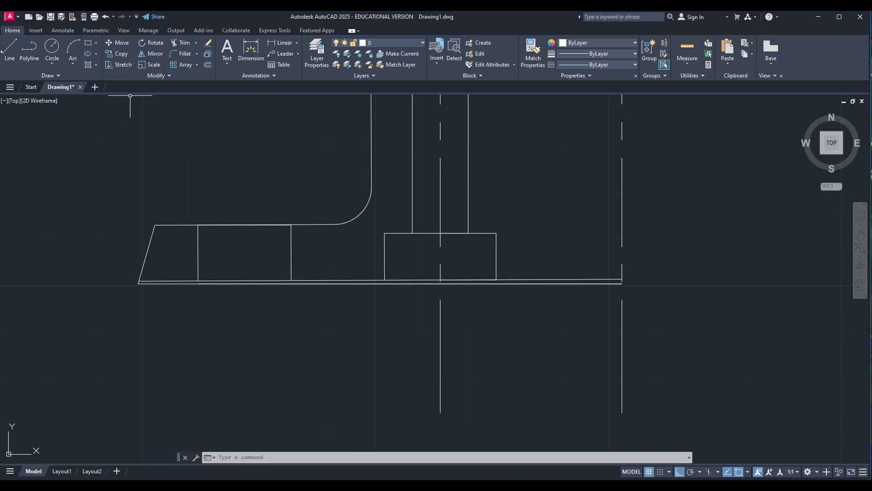
Draw a line 97.5 mm leftward from the bottom edge's end on the right centre line, continuing up to the inner base line
click(9, 49)
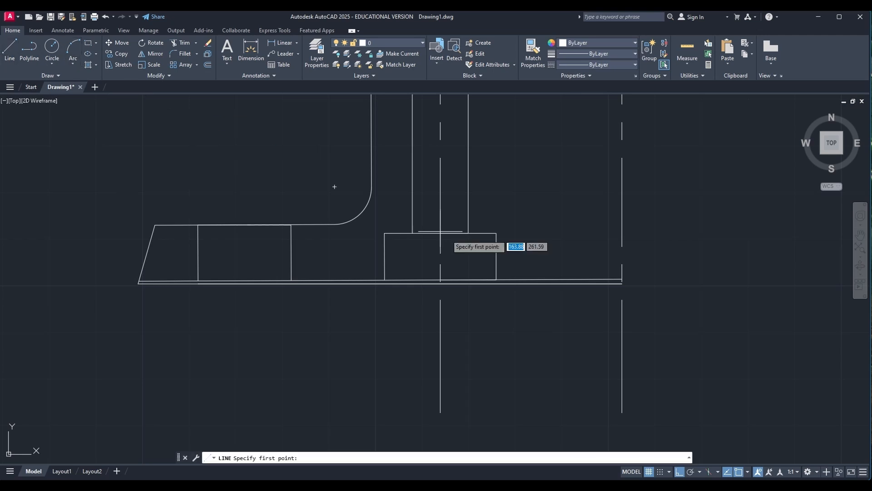
click(622, 283)
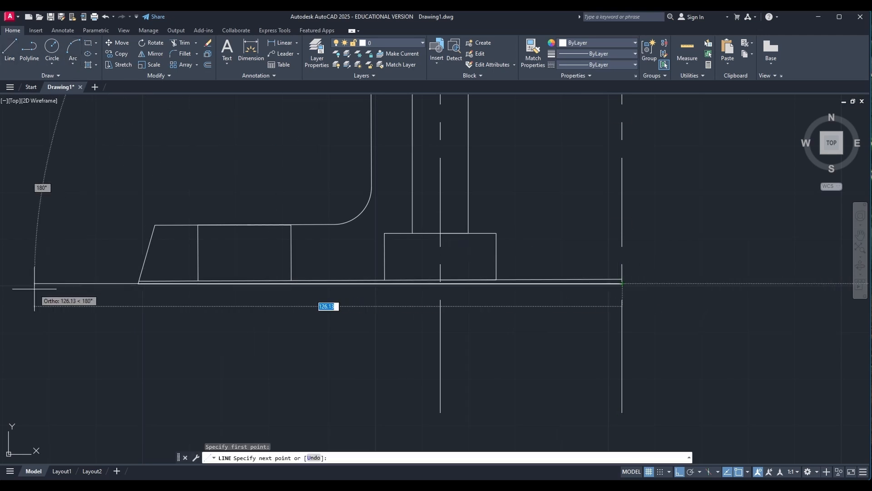
text(97.5)
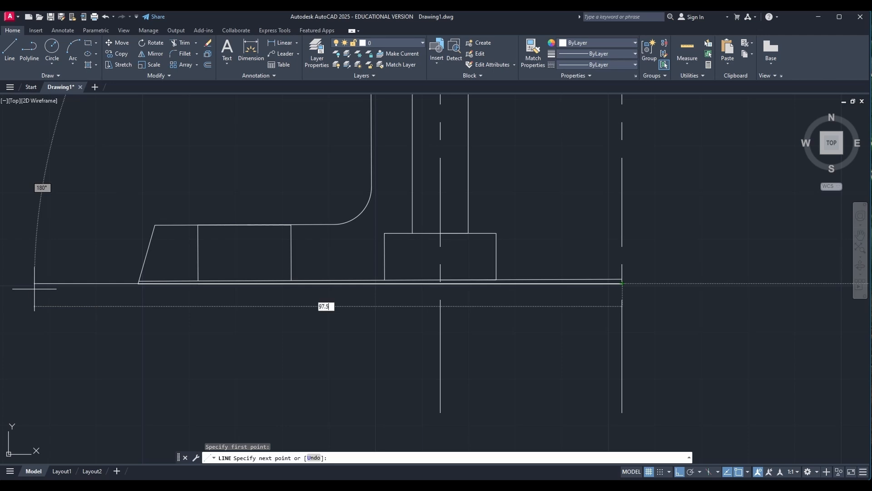
key(Return)
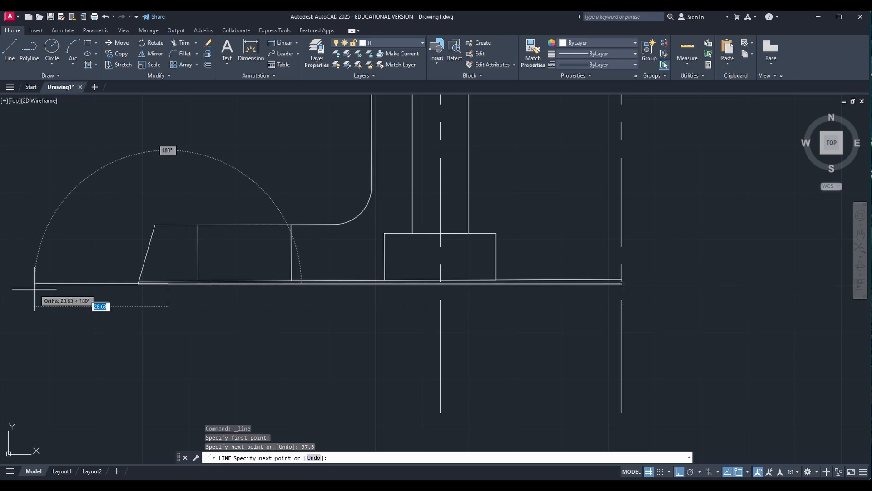
scroll(141, 283, up, 4)
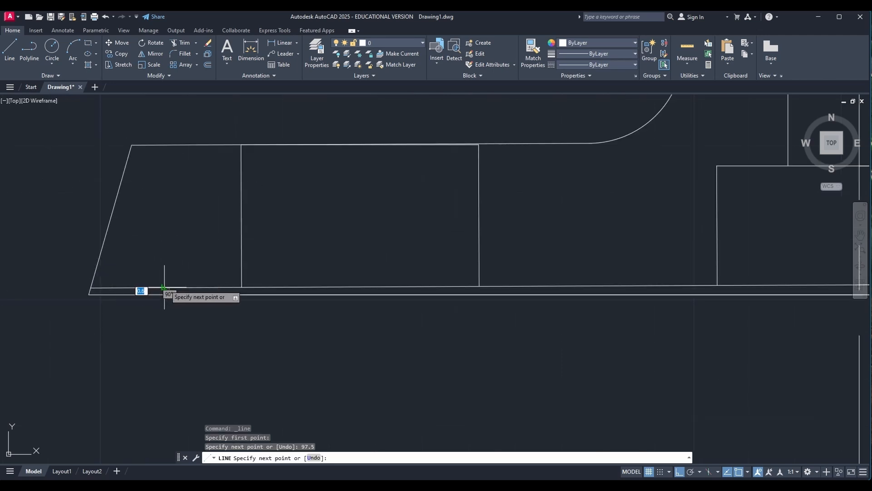
click(164, 287)
key(Escape)
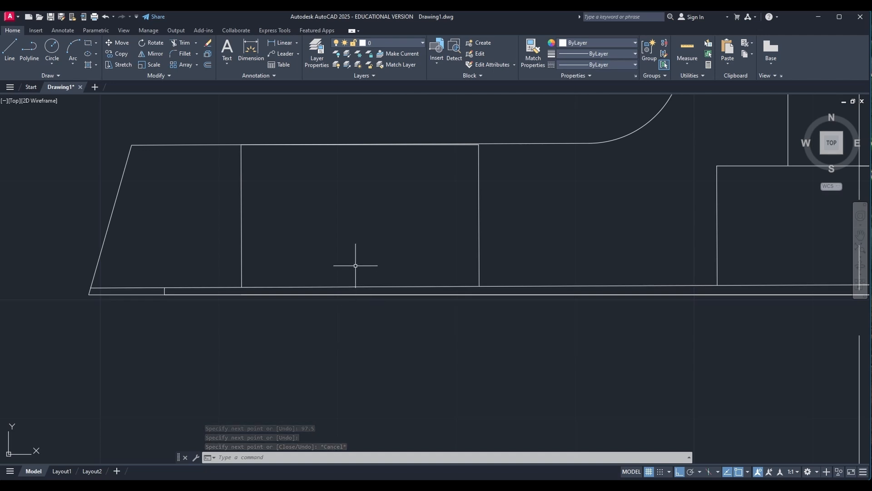
Trim the inner base line between the flange's sloped edge and the short vertical line of the bottom recess
click(183, 43)
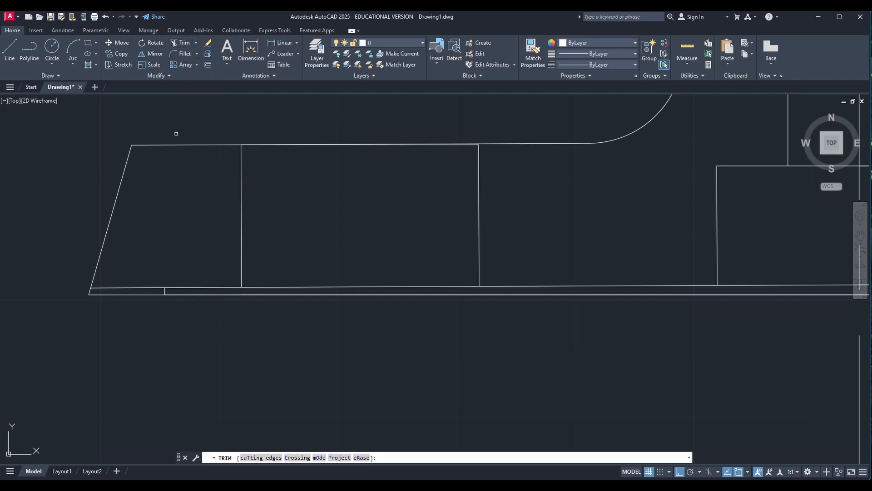
click(138, 287)
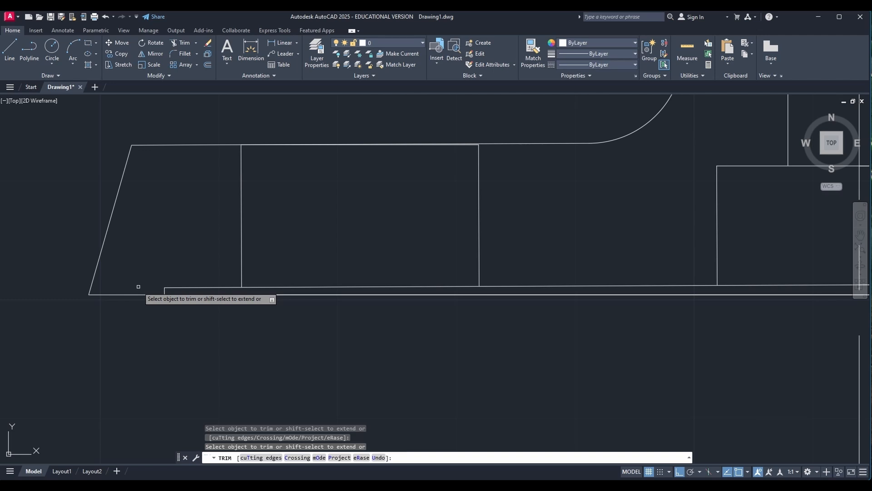
scroll(289, 226, down, 5)
Draw a construction line 20 mm downward from the top edge's end on the right centre line, continuing with a short rightward segment
click(861, 235)
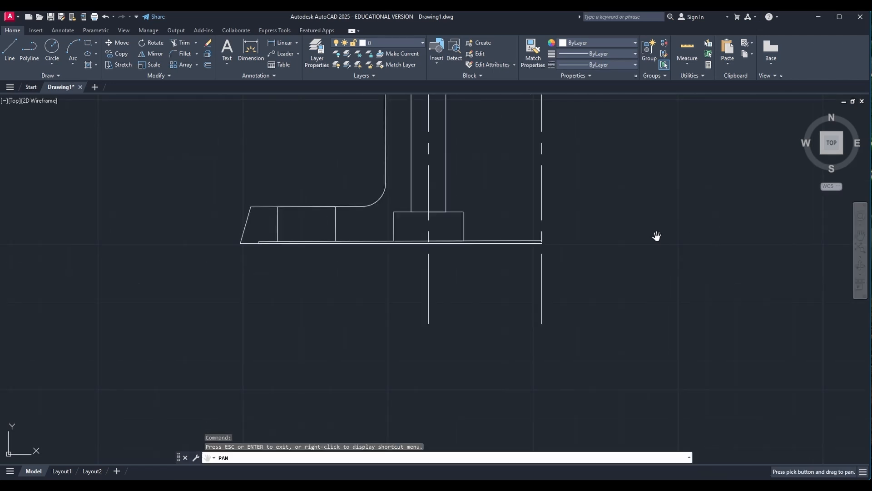
mouse_move(589, 210)
mouse_down()
mouse_move(563, 265)
mouse_move(566, 344)
mouse_up()
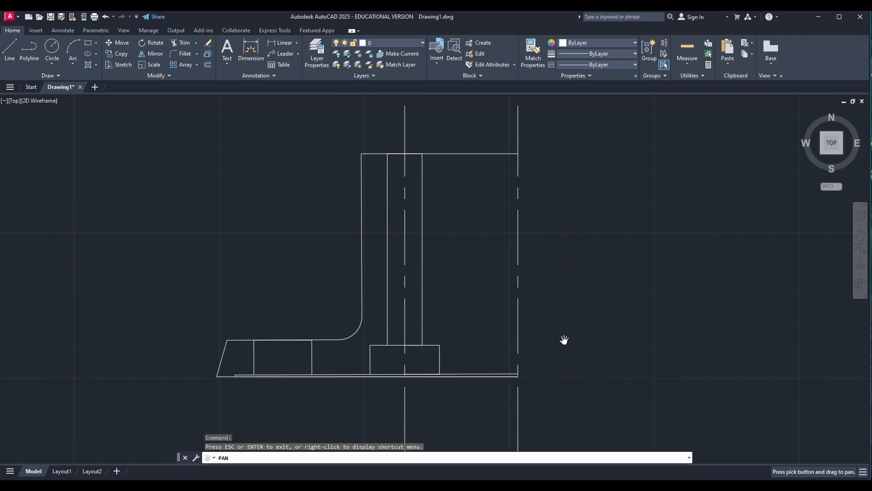
key(Escape)
click(9, 48)
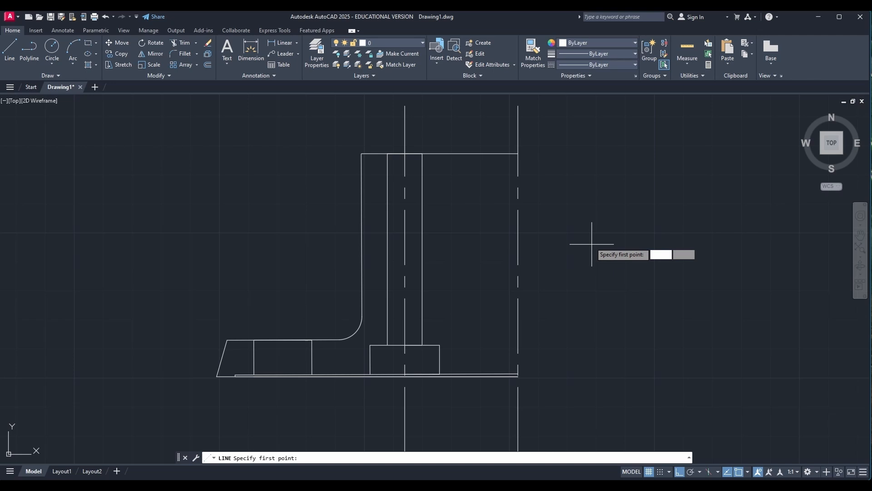
click(518, 153)
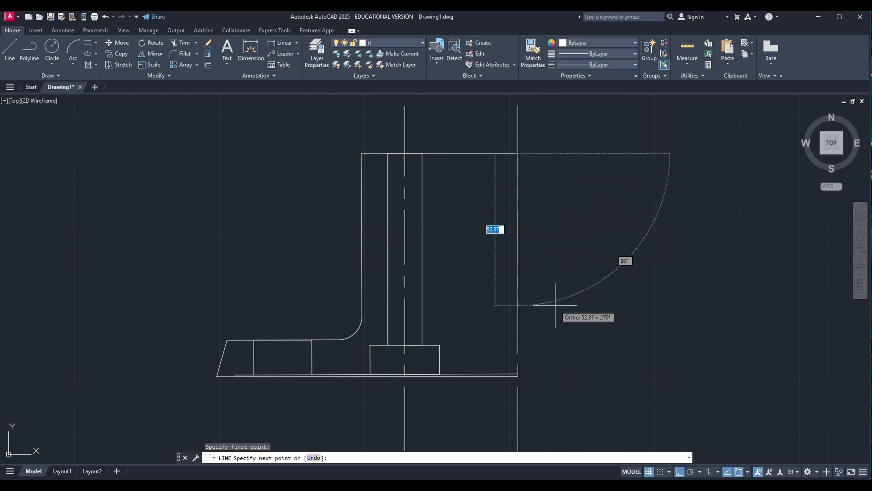
text(20)
key(Return)
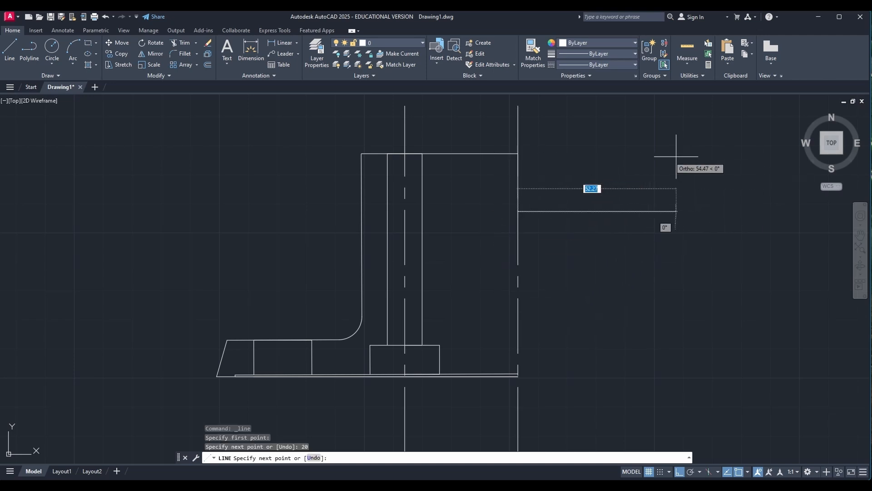
key(Escape)
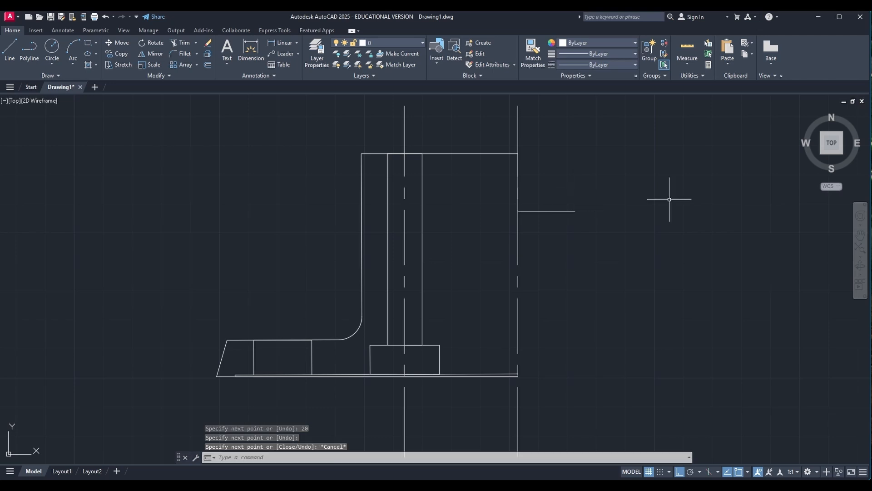
Draw a circle of 24 mm radius centred on the corner of the two construction lines
click(52, 48)
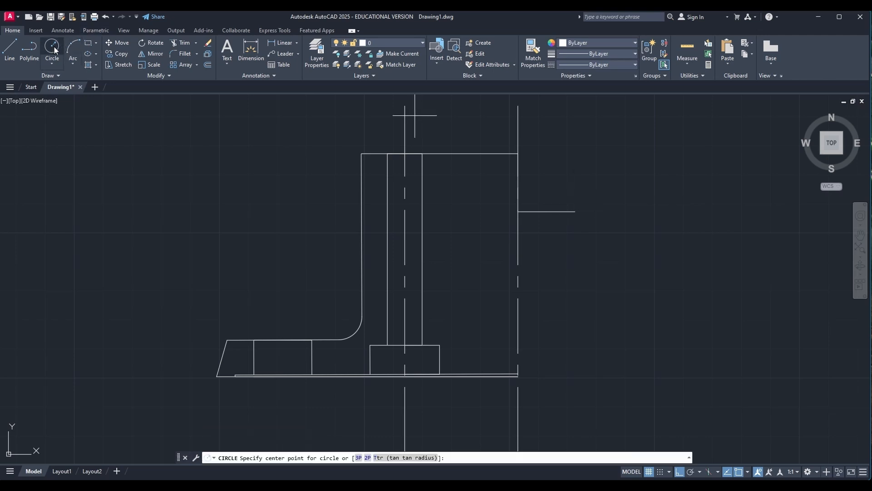
click(518, 211)
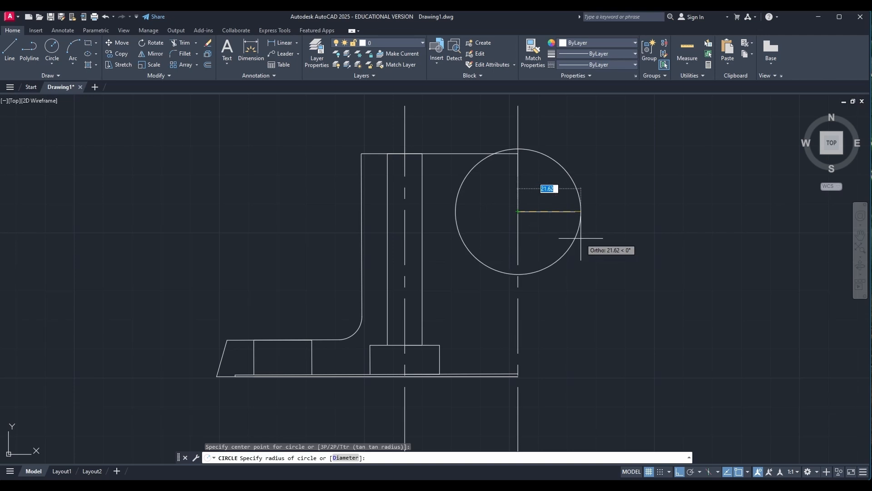
text(24)
key(Return)
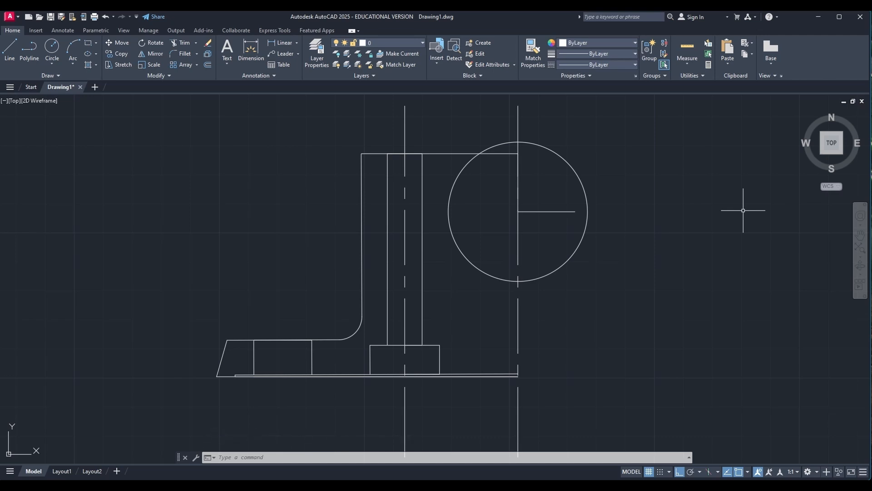
Delete the horizontal and vertical construction lines at the circle's centre
click(559, 210)
click(559, 209)
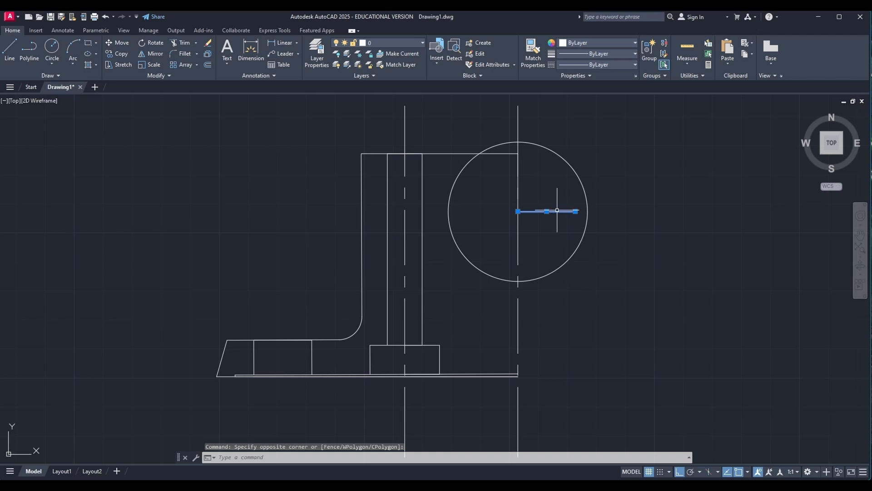
key(Delete)
click(517, 180)
key(Delete)
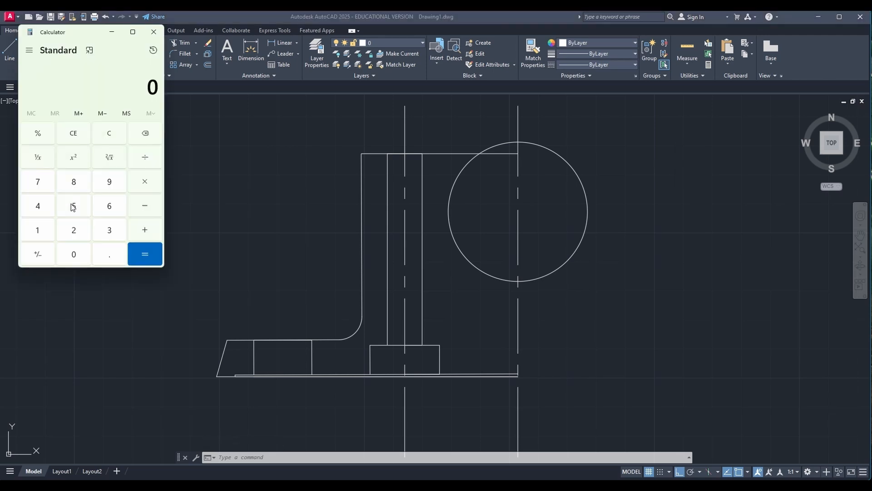
Switch to Calculator, divide 56 by 2, and return to the AutoCAD drawing
click(71, 205)
click(101, 202)
click(139, 154)
click(80, 227)
click(147, 254)
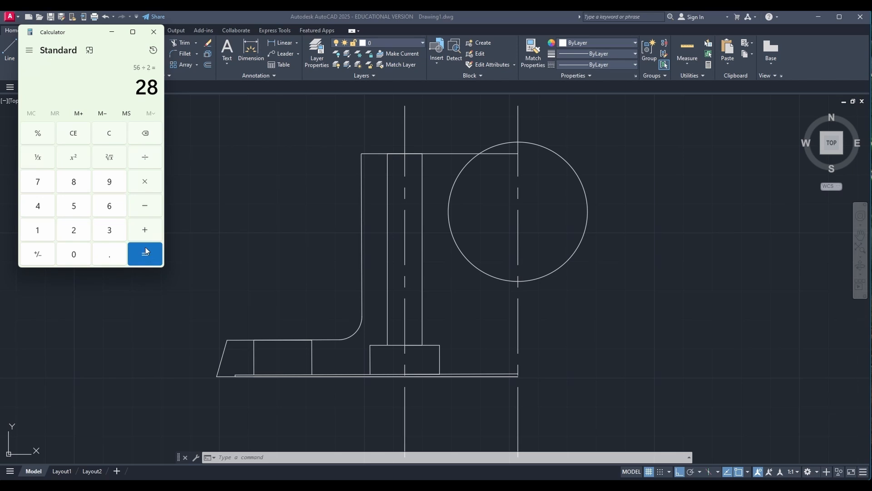
click(117, 34)
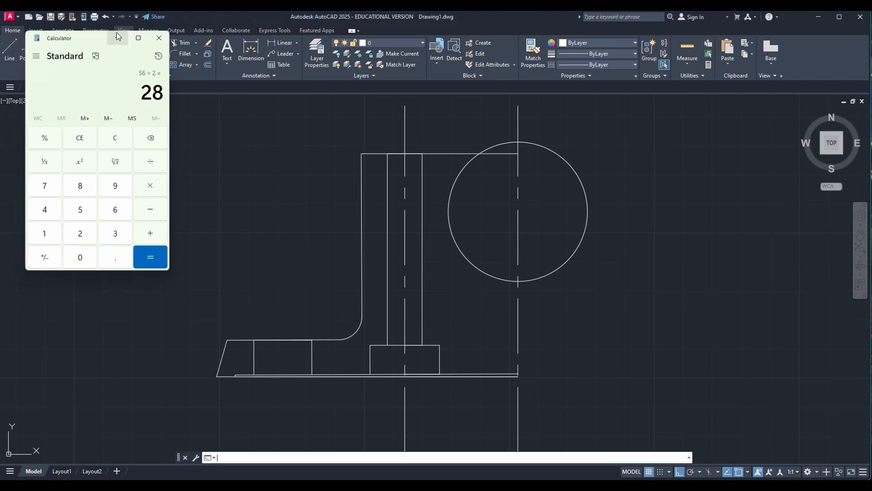
Draw a line 28 mm leftward from the top edge's end on the right centre line, 16 mm down, and rightward past the circle's edge
click(9, 49)
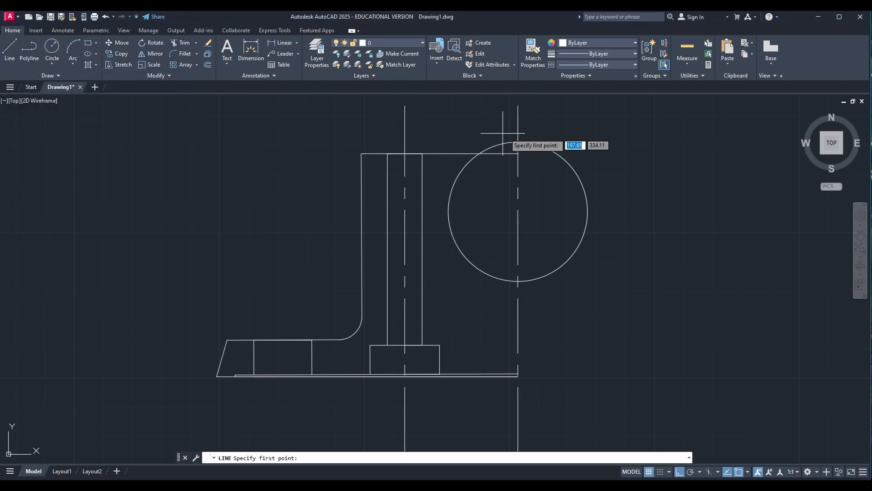
click(518, 154)
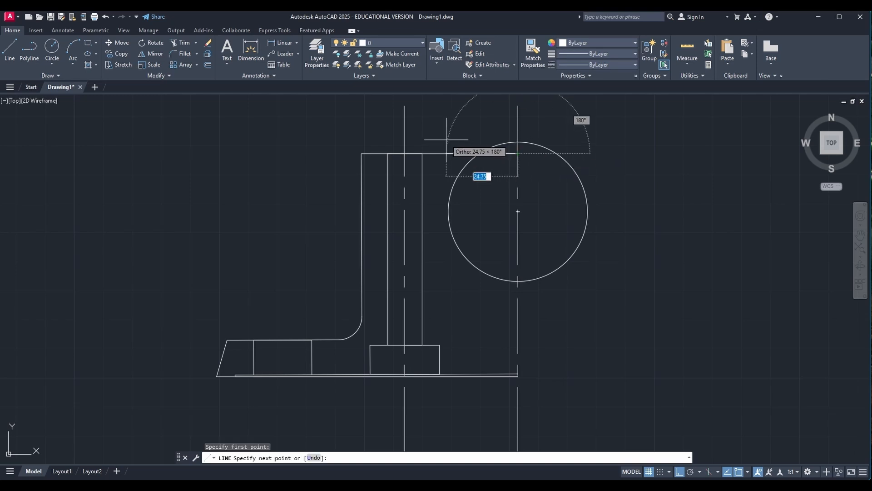
text(28)
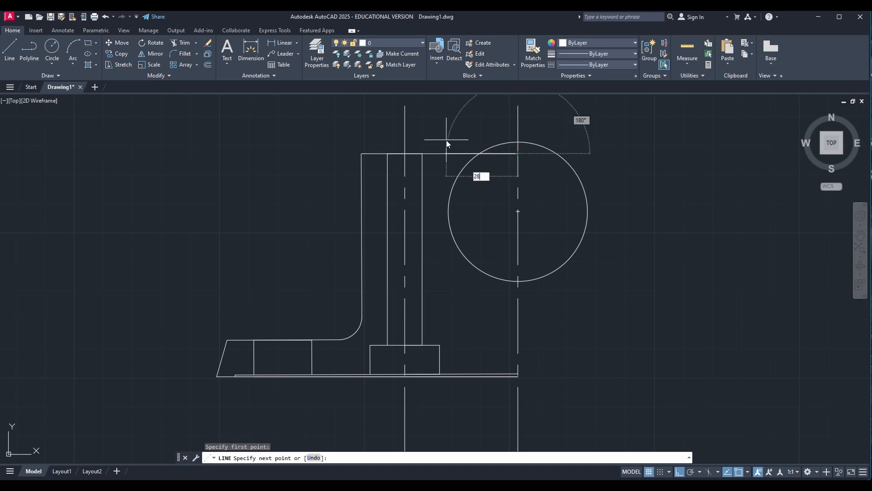
key(Return)
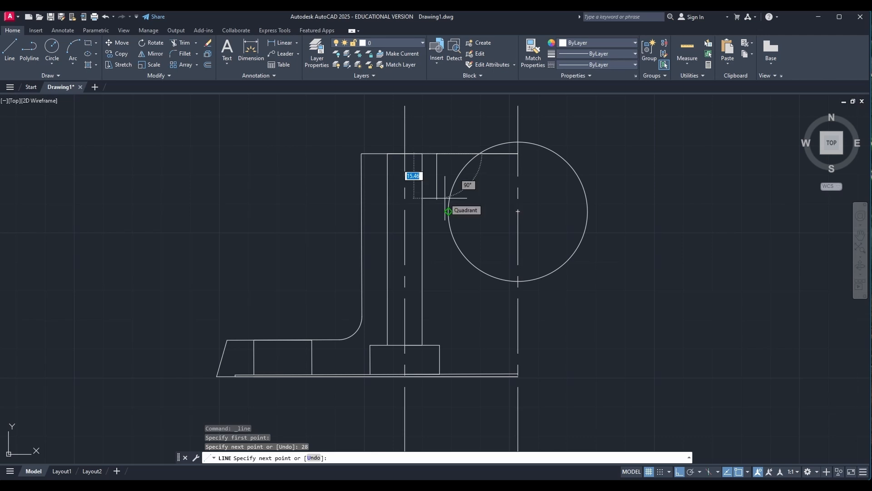
text(16)
key(Return)
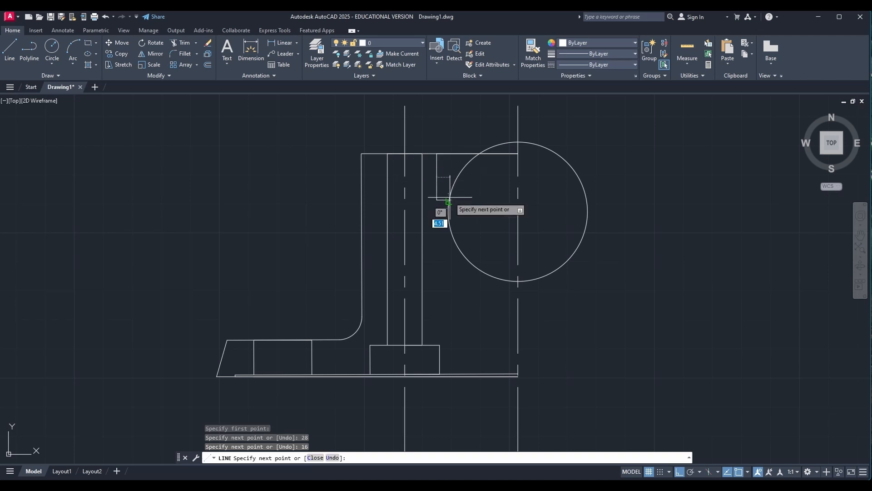
click(466, 200)
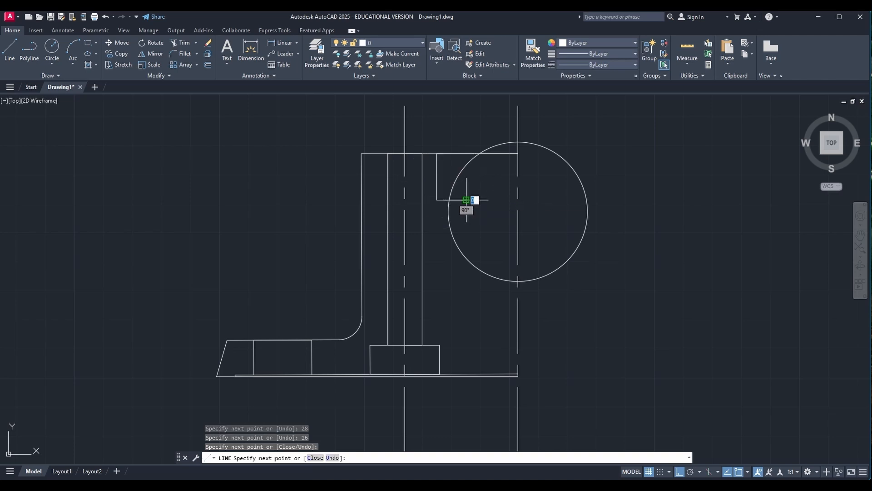
key(Escape)
Trim the ledge inside the circle, the top edge beyond the step and the circle, keeping only its lower-left arc between ledge and centre line
click(176, 45)
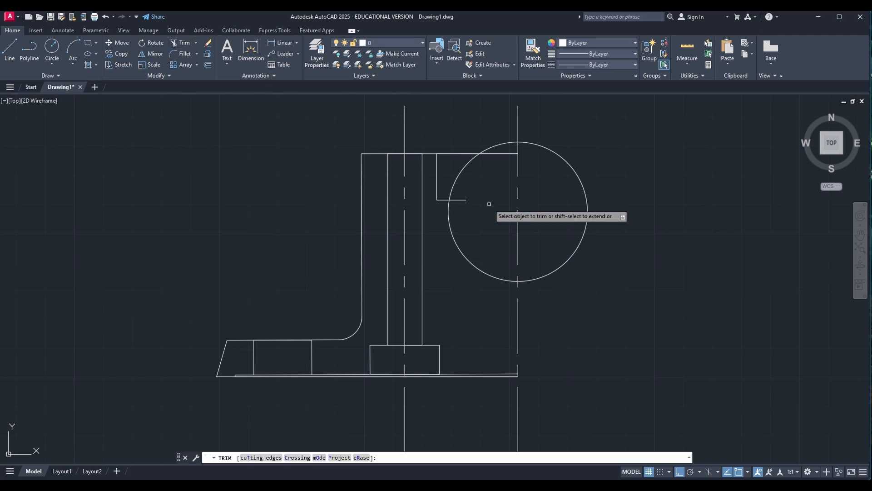
click(458, 199)
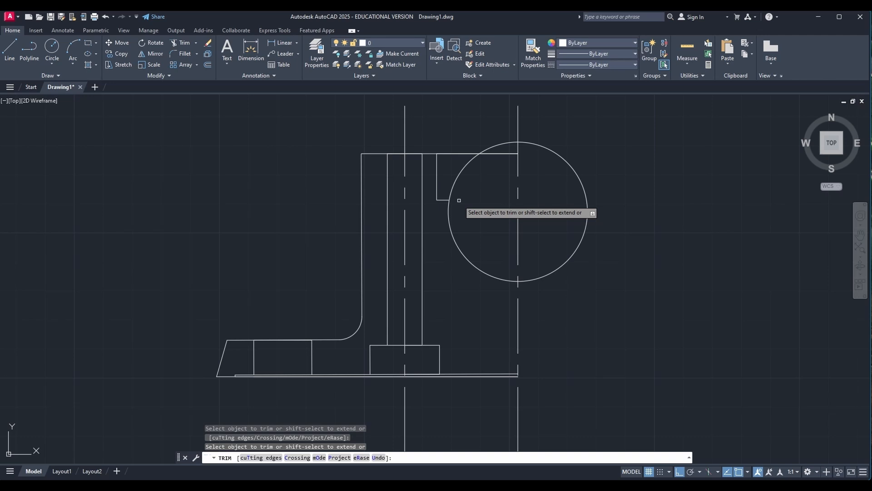
click(453, 153)
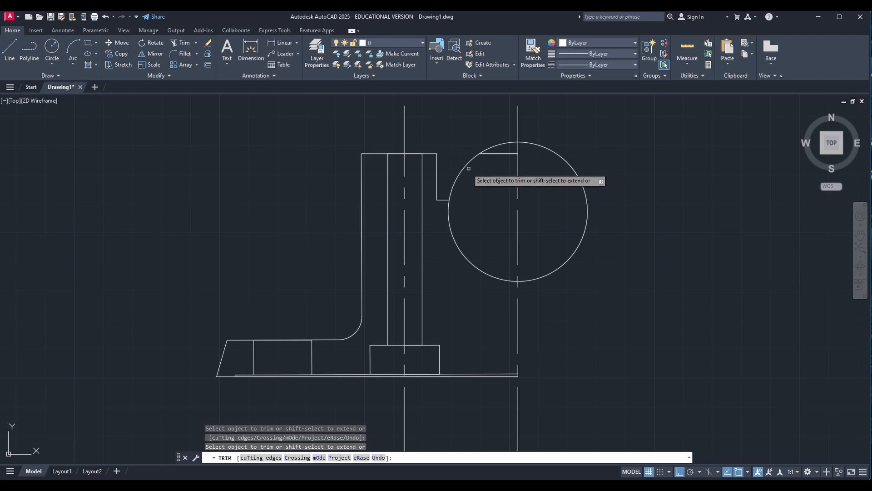
click(465, 166)
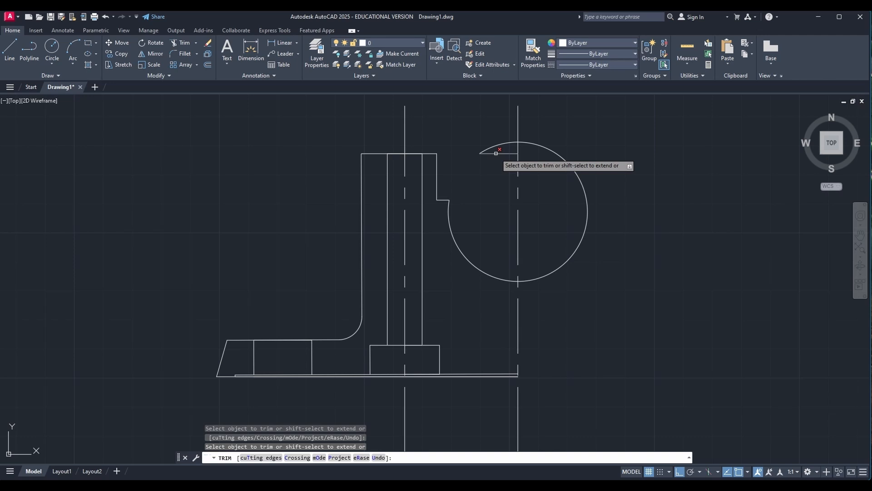
click(496, 151)
click(496, 154)
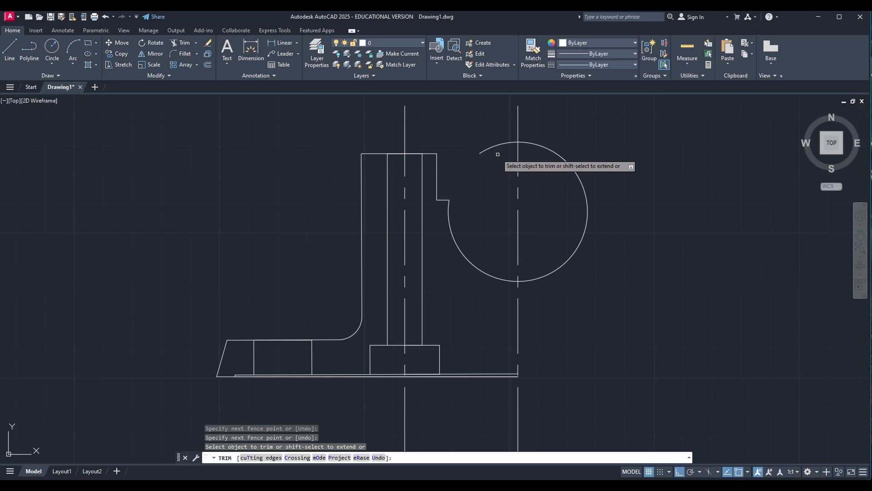
click(495, 147)
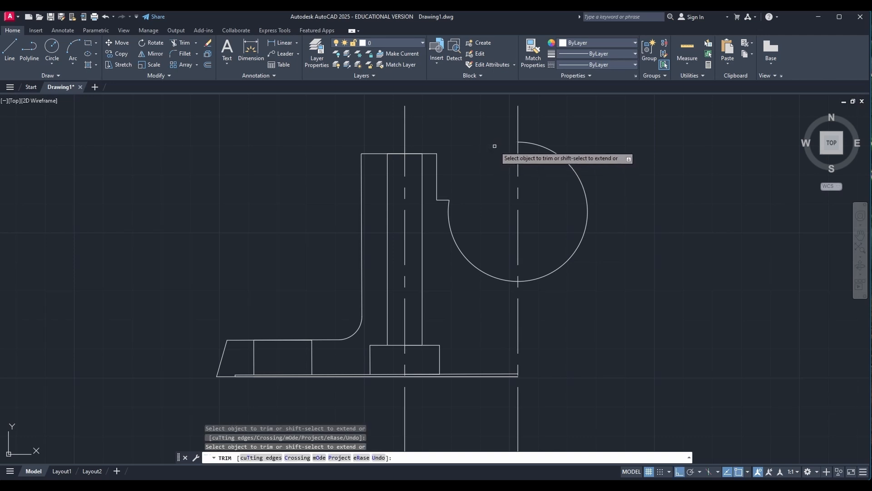
click(557, 152)
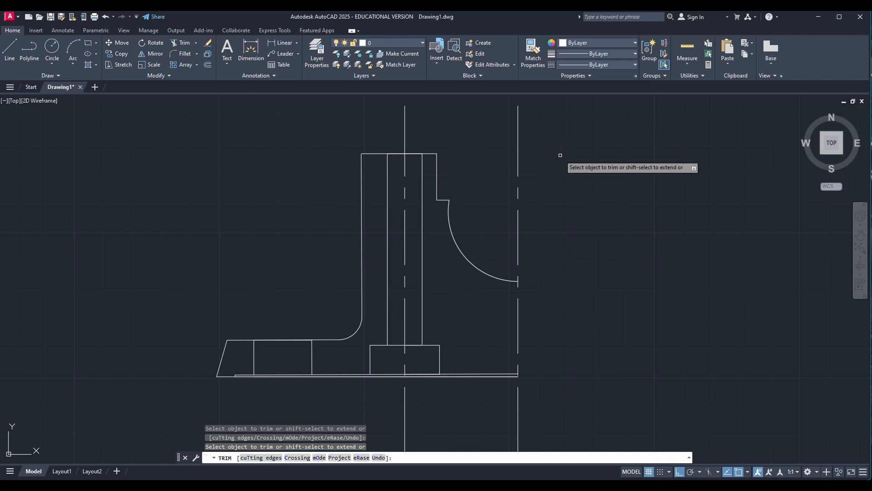
key(Escape)
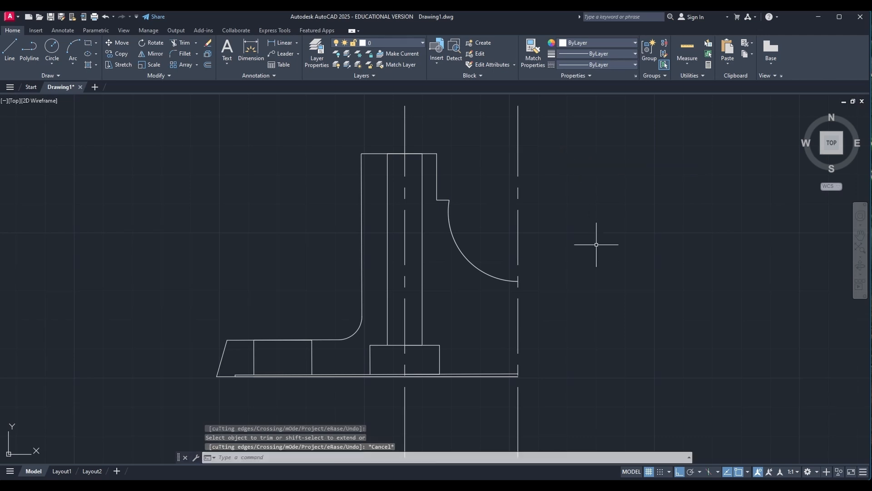
Mirror the half profile and its hole centre line about the right vertical centre line, keeping the source objects
click(153, 54)
click(169, 120)
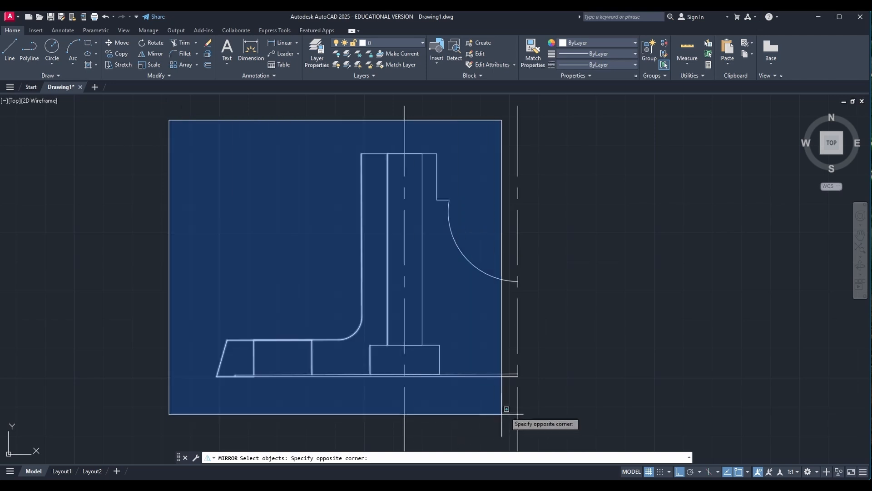
click(535, 403)
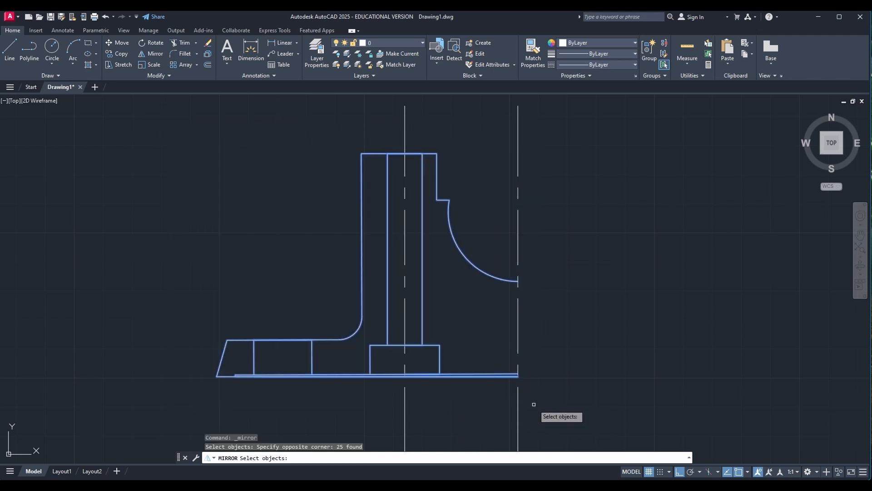
click(403, 314)
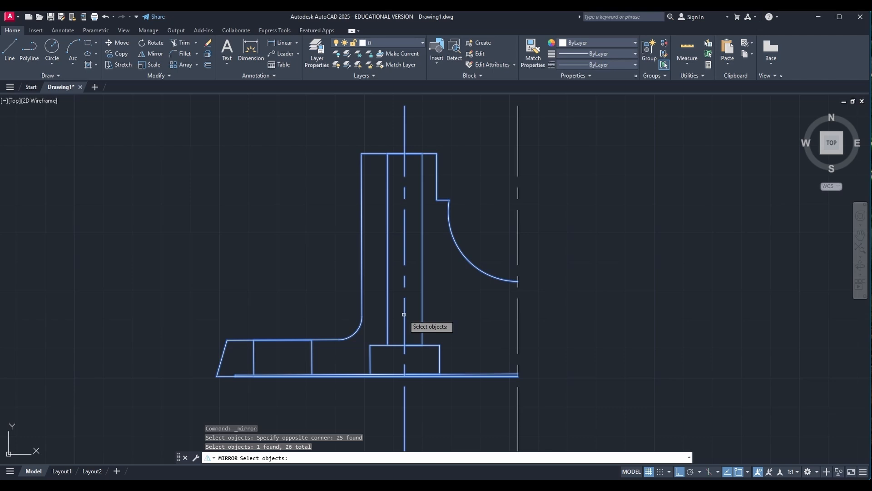
key(Return)
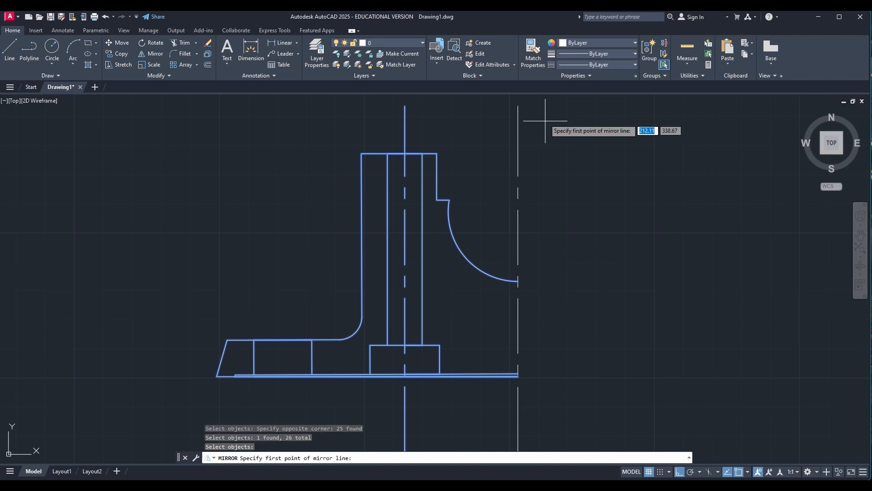
click(518, 106)
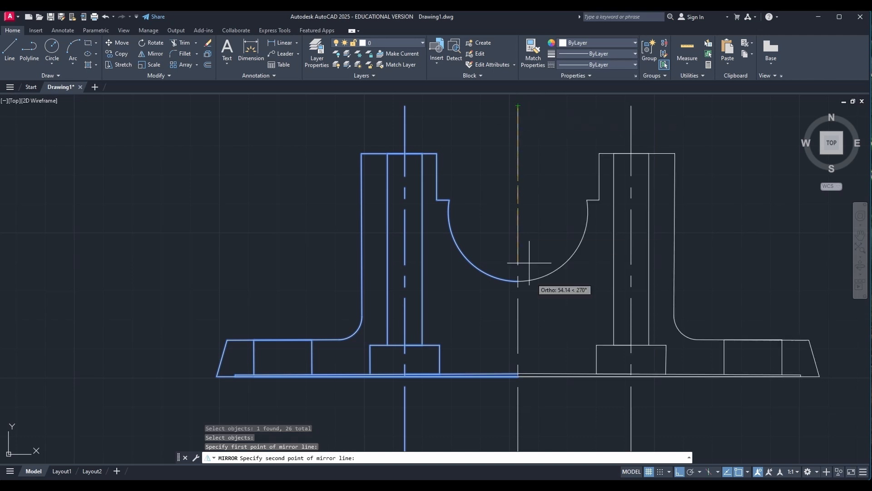
click(518, 376)
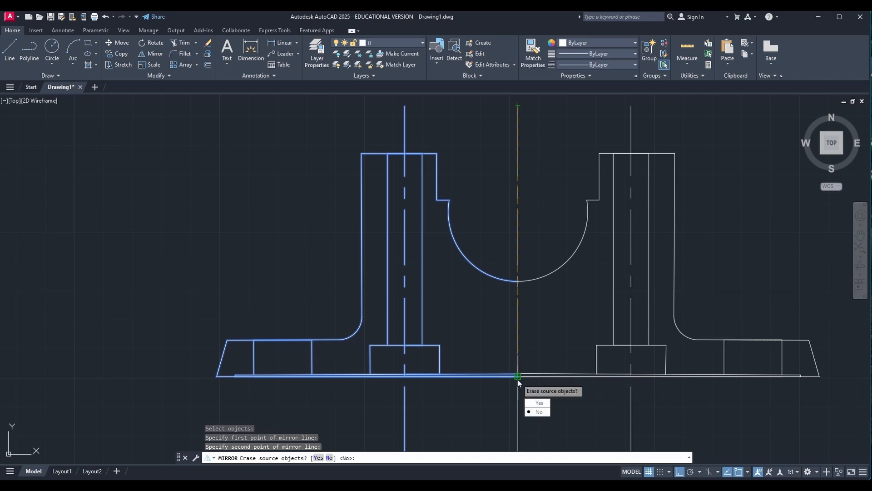
click(538, 412)
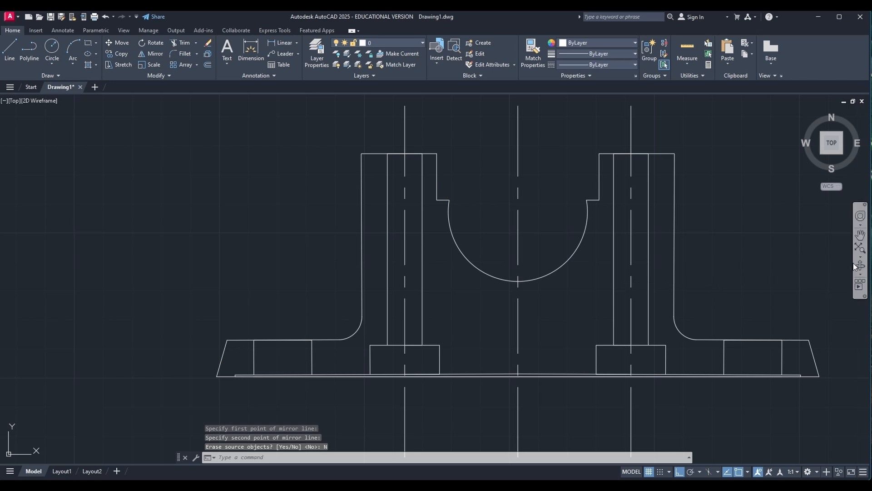
scroll(726, 251, down, 2)
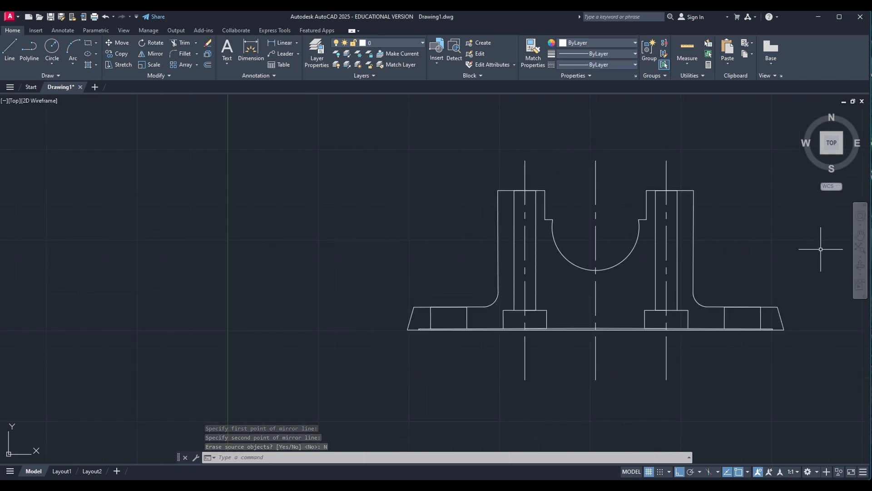
Draw a slot outline from the seat arc's lowest point: 4 mm right, 8 mm down, 8 mm left, and up past the arc
click(860, 235)
drag(556, 126, 352, 148)
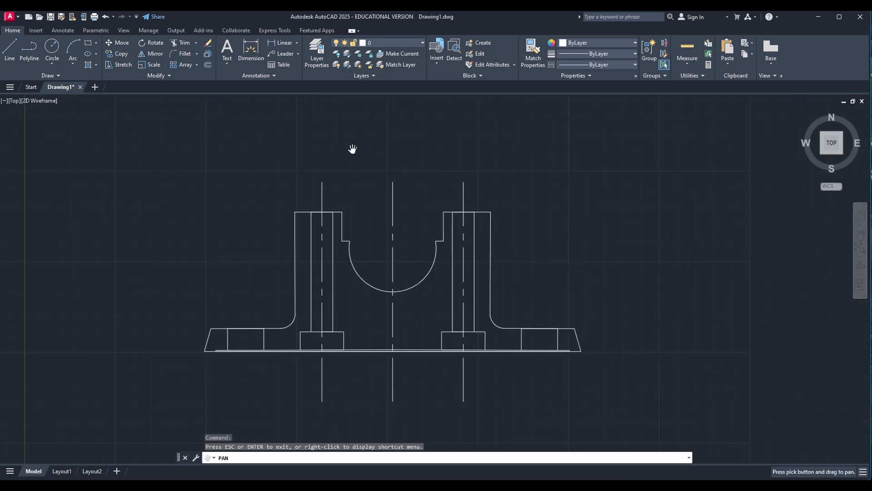
click(9, 51)
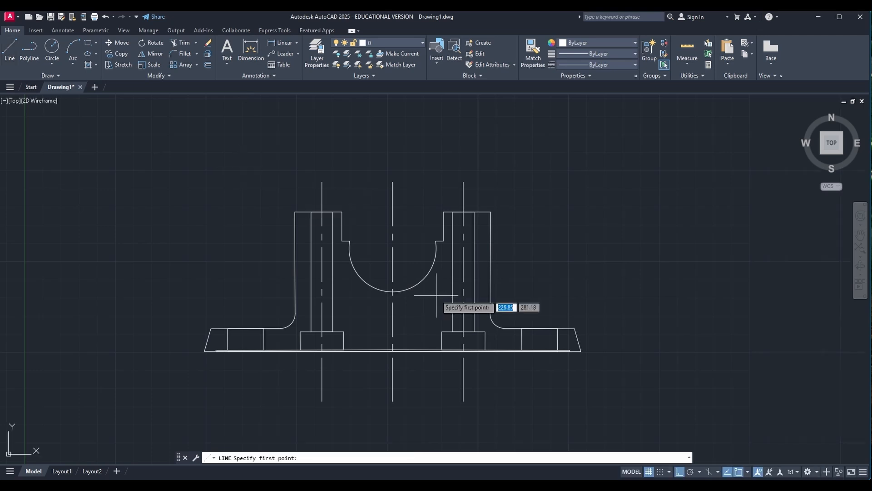
click(392, 291)
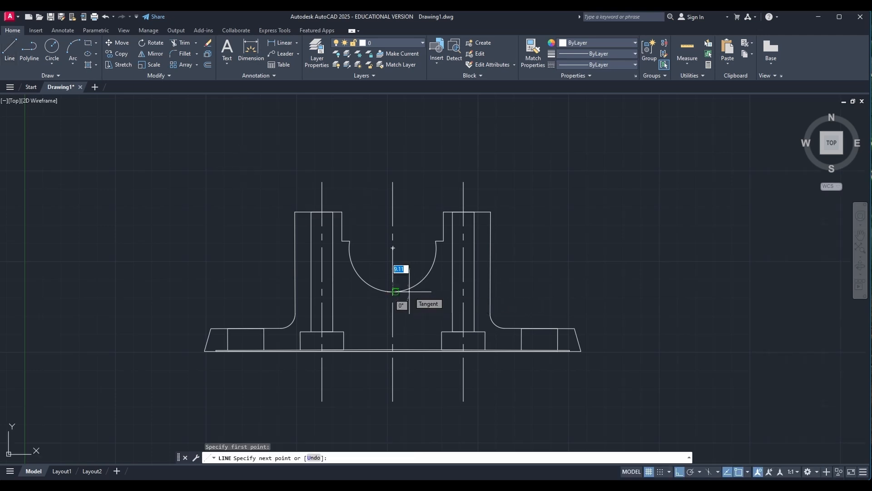
text(4)
key(Return)
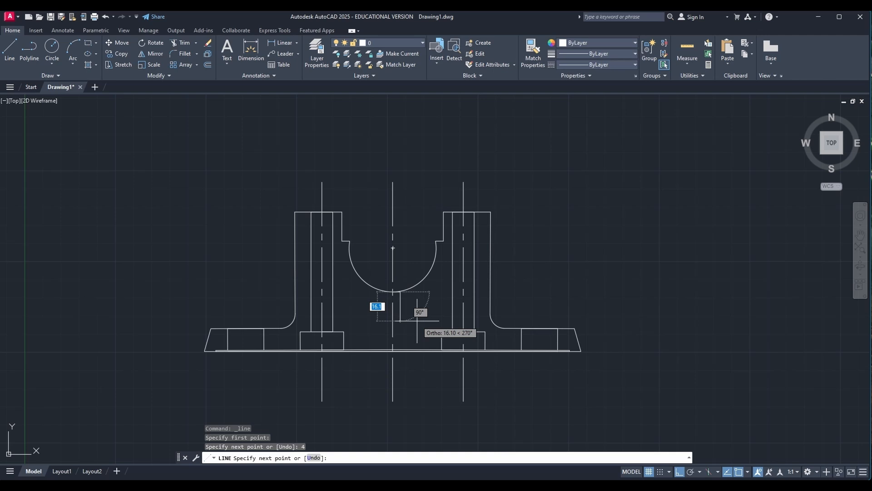
text(8)
key(Return)
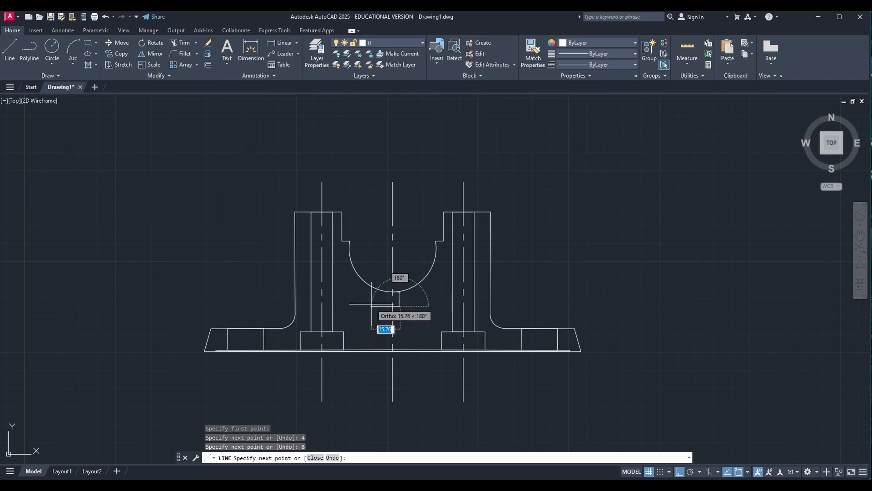
text(8)
key(Return)
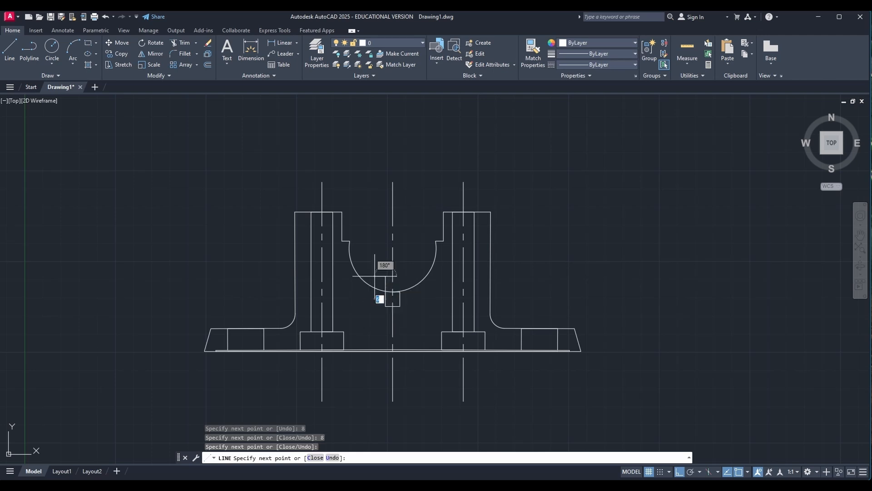
key(Escape)
Trim the slot's left side above the seat arc and remove its right side and short top line
scroll(388, 274, up, 6)
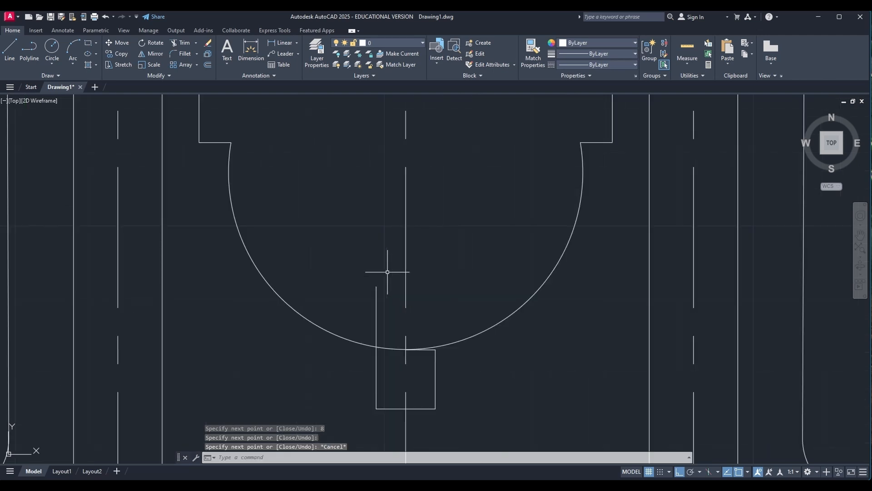
click(182, 43)
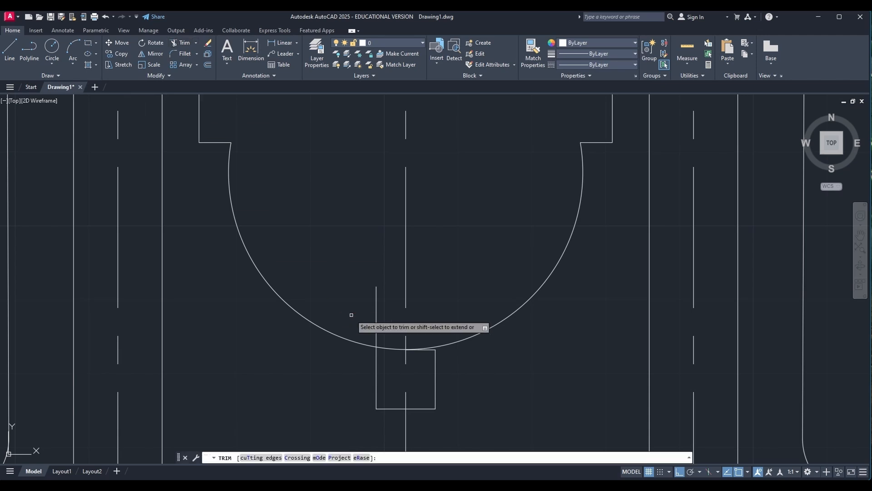
click(376, 316)
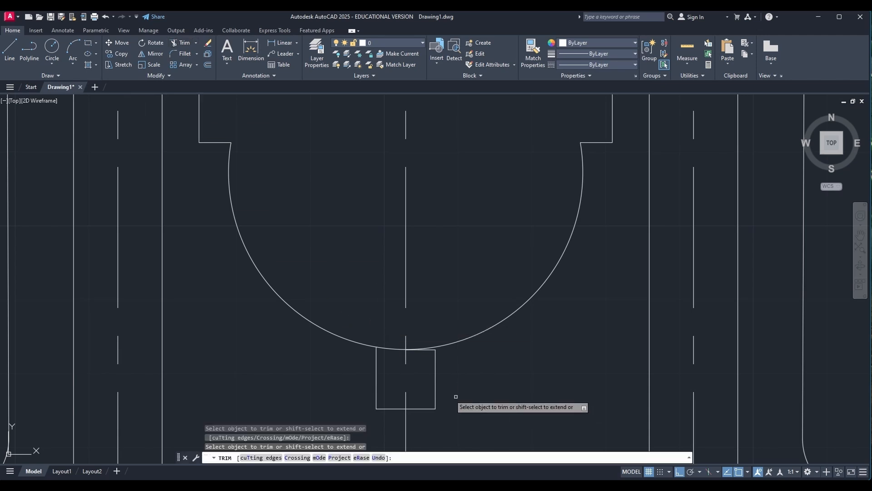
click(435, 380)
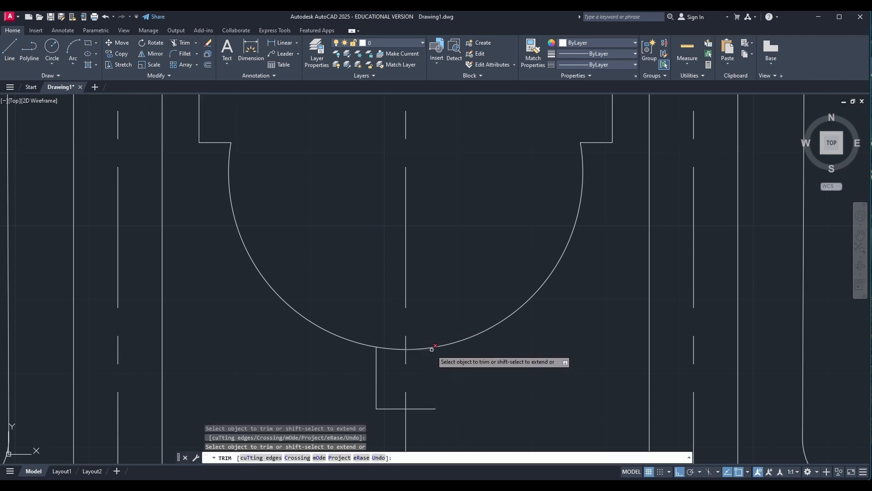
key(Return)
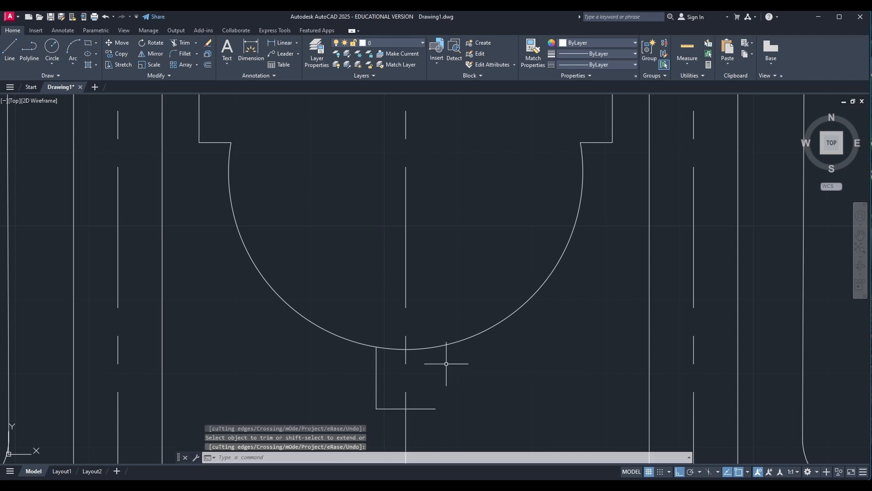
Mirror the slot's left side about the middle vertical centre line, keeping the source line
click(150, 54)
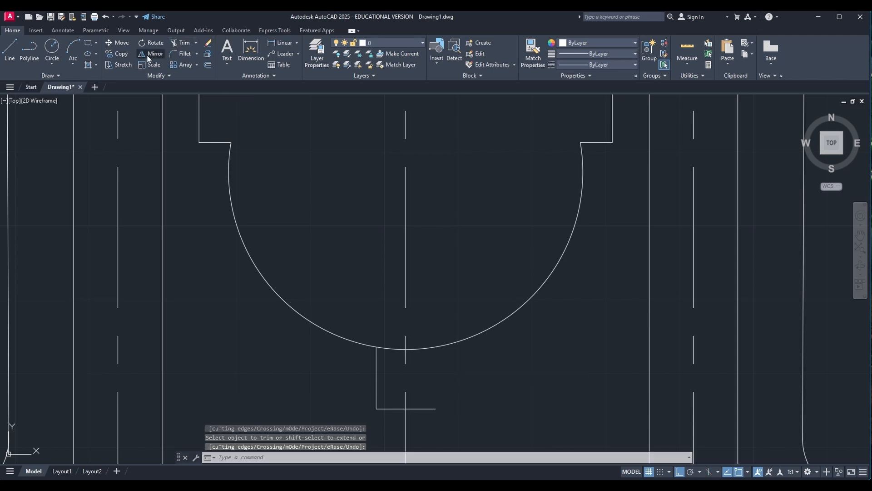
click(376, 367)
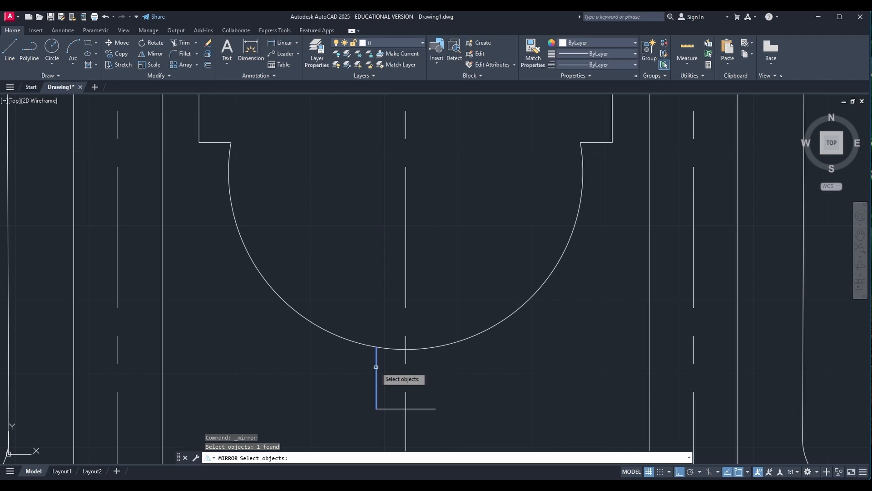
key(Return)
click(406, 408)
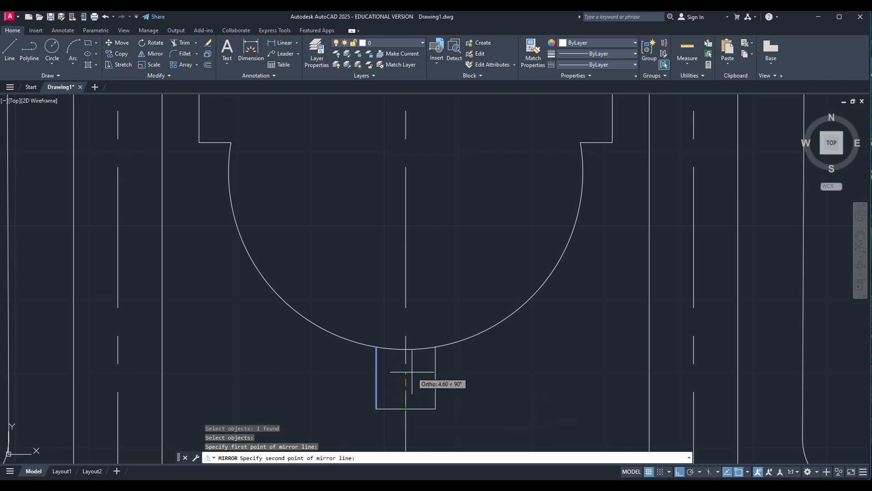
click(406, 357)
key(Return)
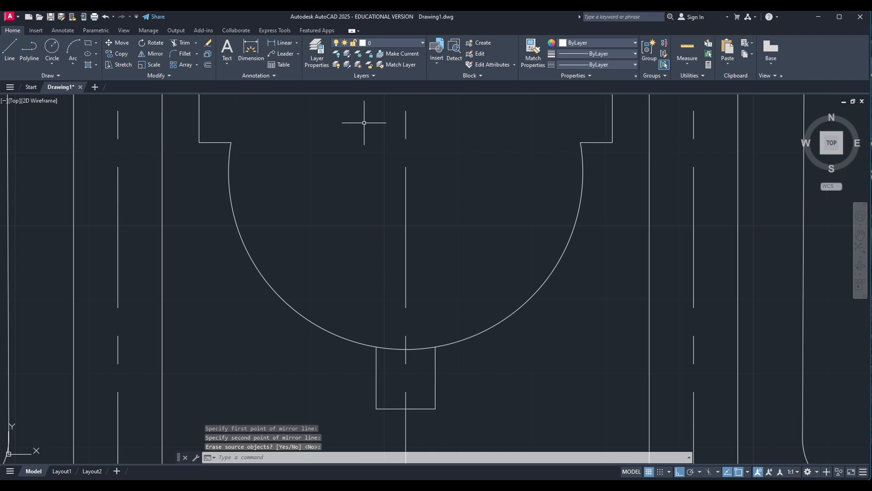
Trim both seat arc pieces between the two slot sides to open the slot into the seat
click(184, 43)
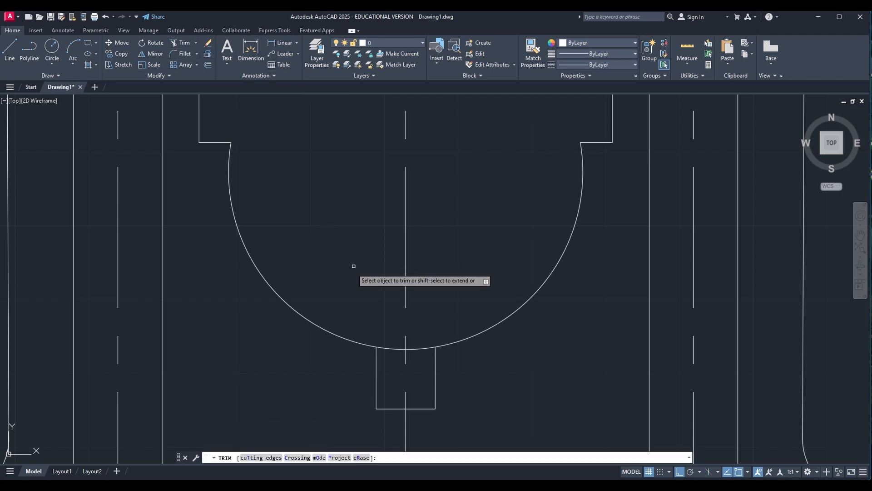
click(390, 348)
click(423, 348)
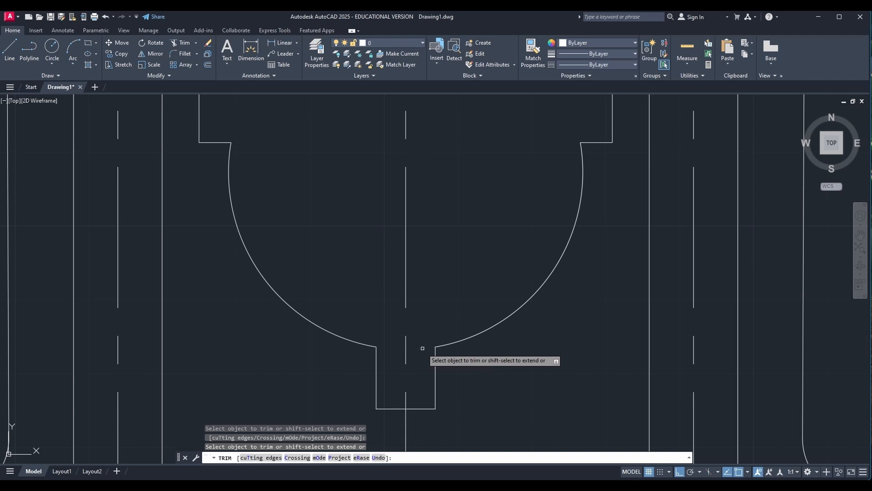
scroll(423, 348, down, 4)
key(Escape)
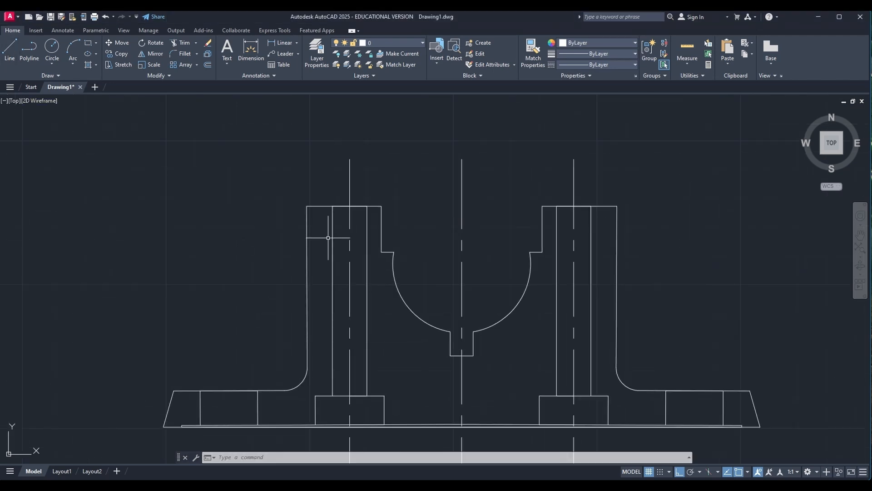
Draw a line 12 mm down from the left upright's outer top corner, and on horizontally rightward past the right upright
click(10, 50)
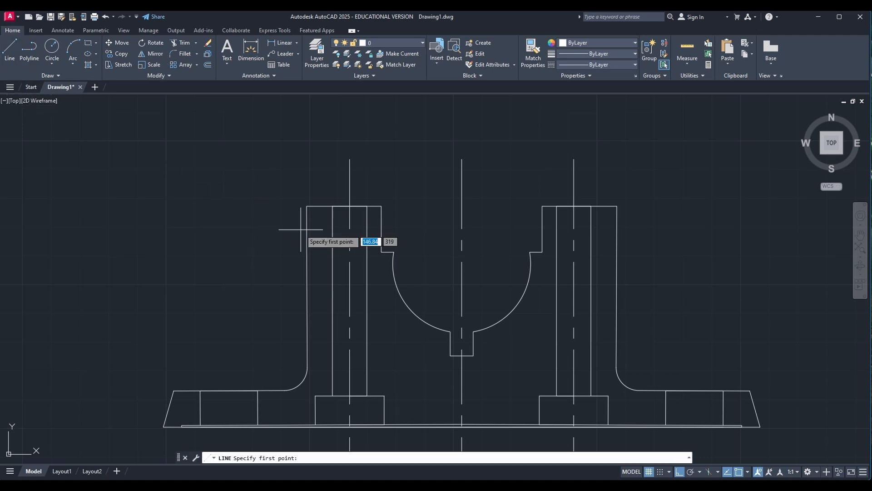
click(307, 205)
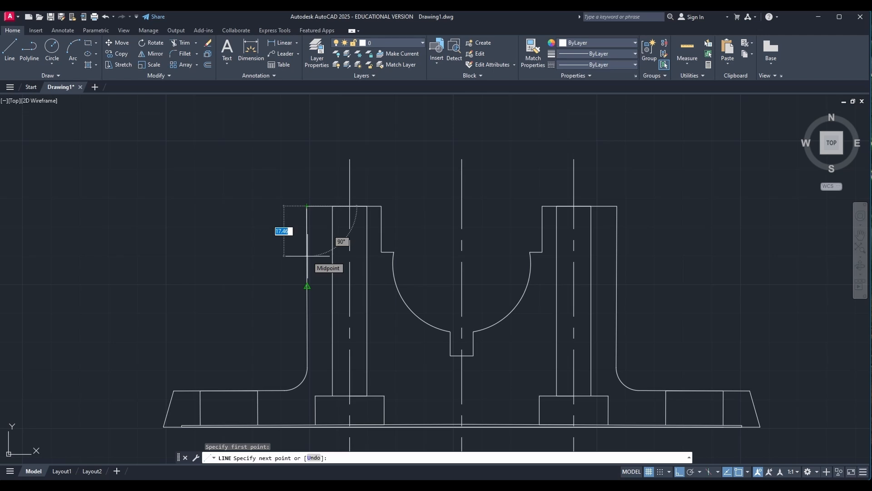
text(12)
key(Return)
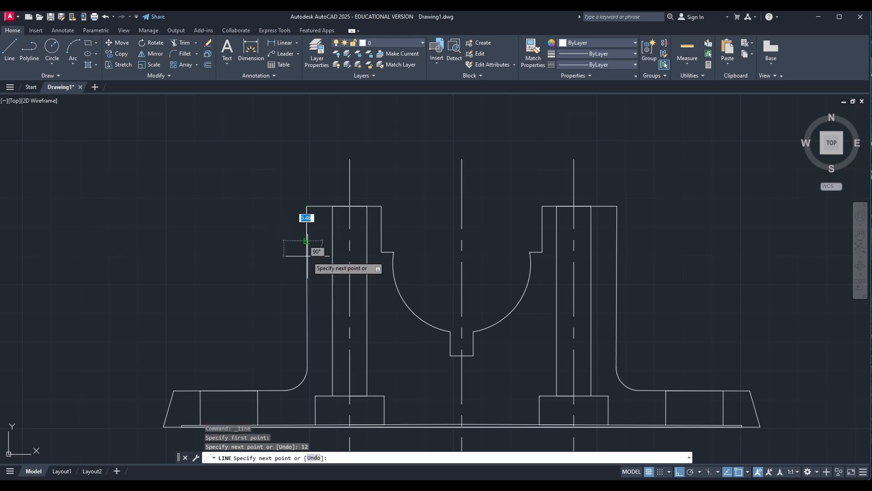
click(669, 240)
key(Escape)
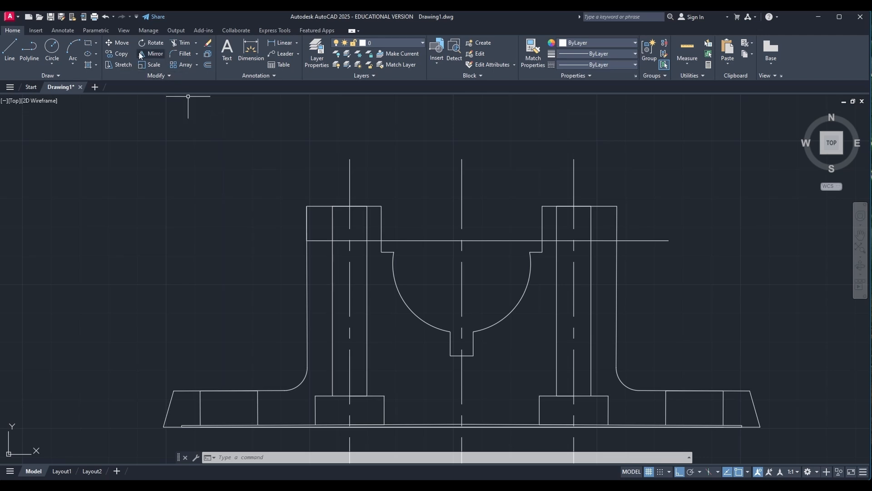
Move the seat arcs, slot, ledges, step walls and both top edges straight down from the top edge to the horizontal line 12 mm below
click(124, 45)
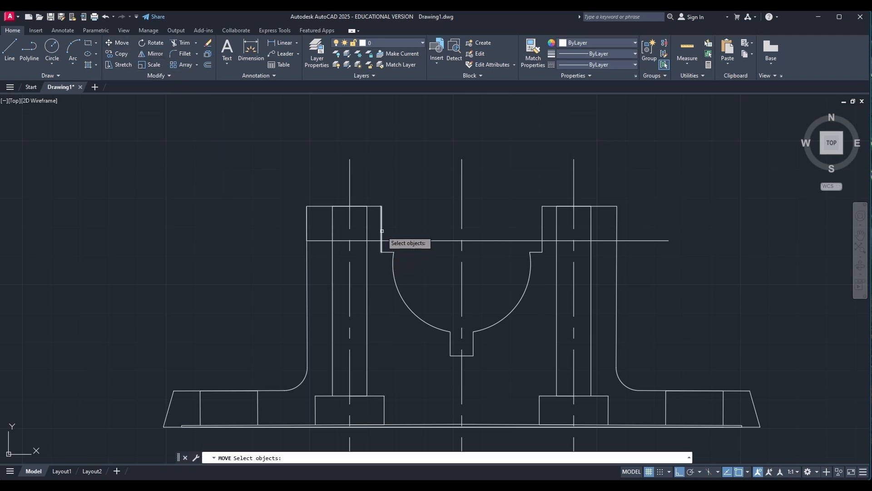
click(389, 251)
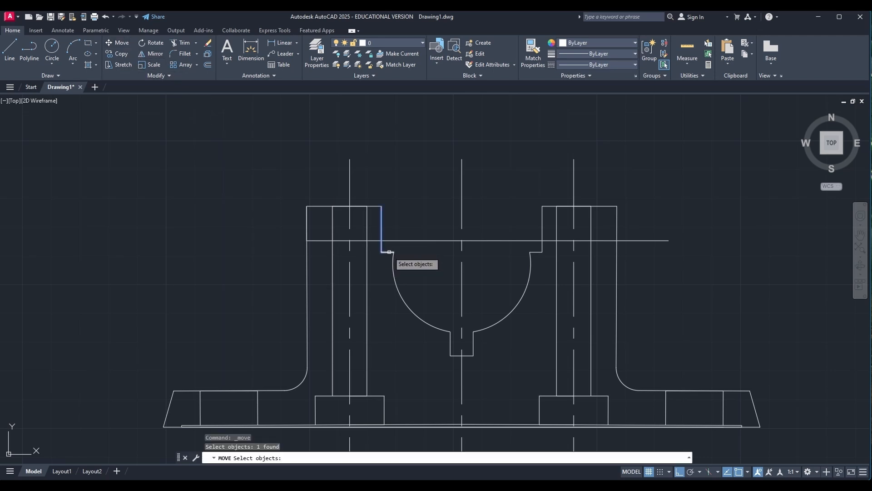
click(389, 251)
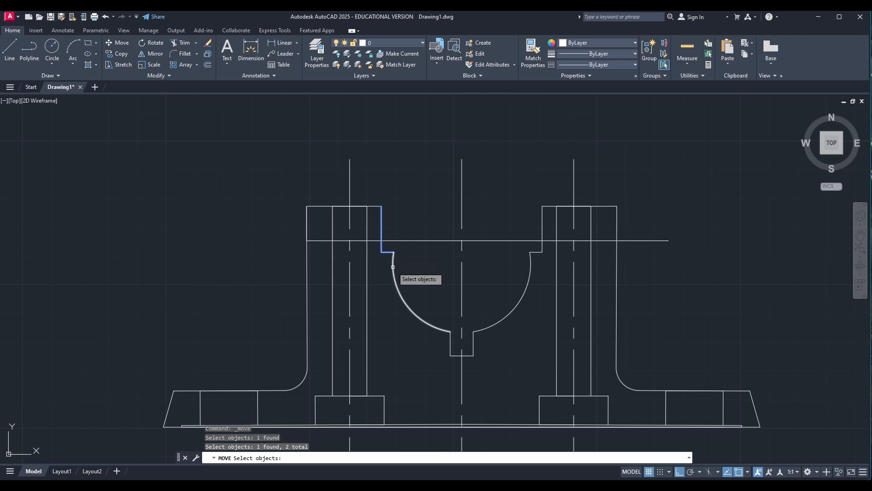
click(393, 267)
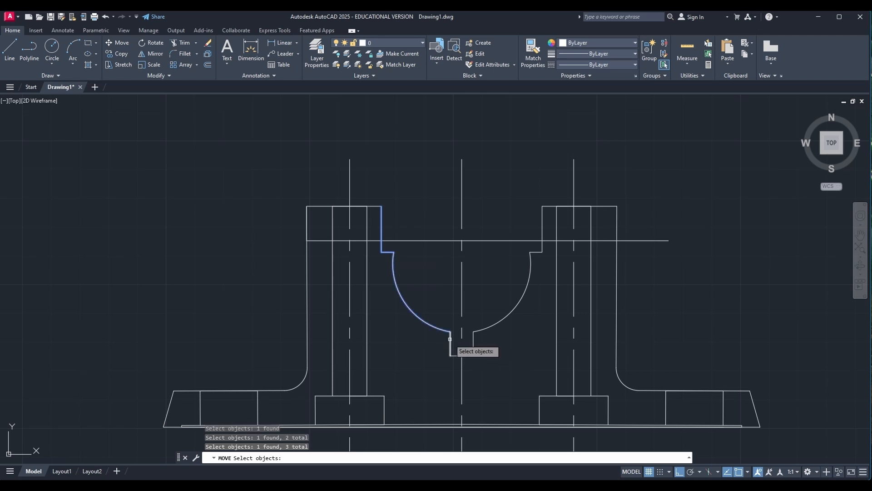
click(451, 338)
click(463, 356)
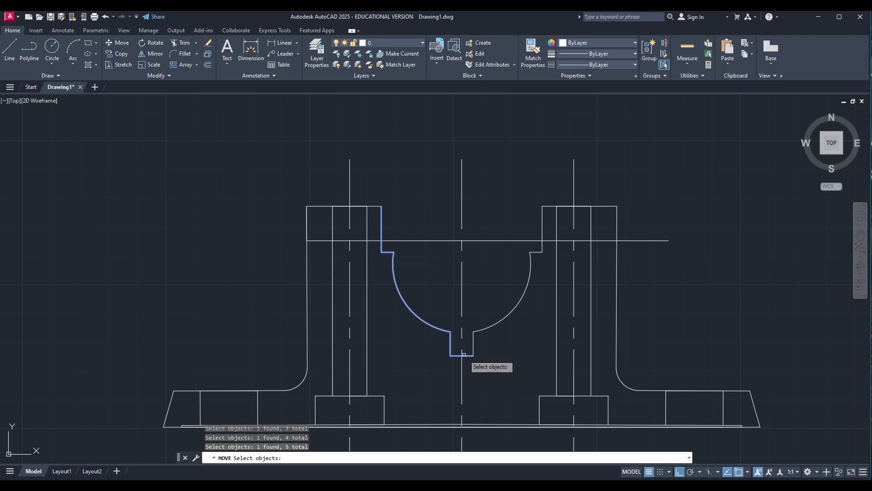
click(474, 349)
click(484, 326)
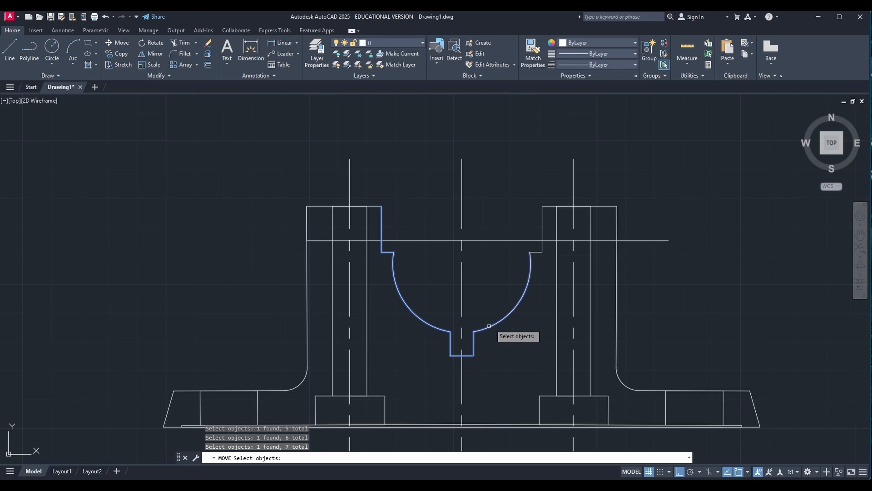
click(535, 252)
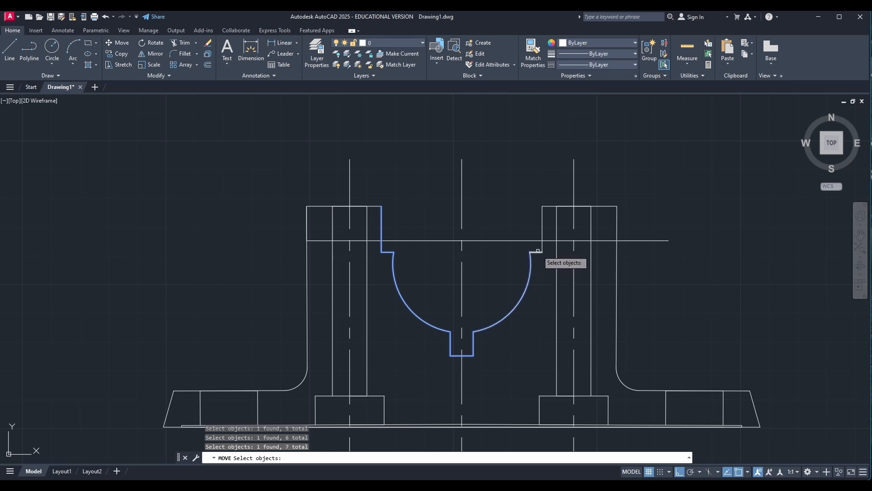
click(543, 228)
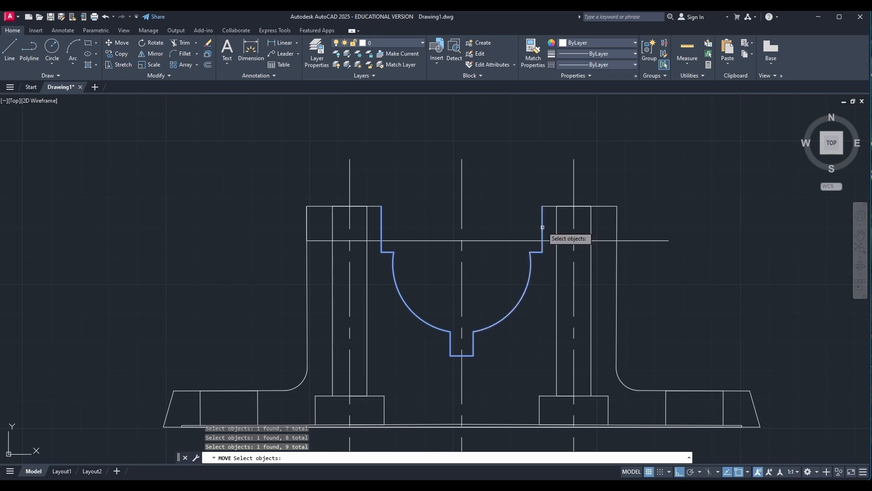
click(551, 206)
click(377, 205)
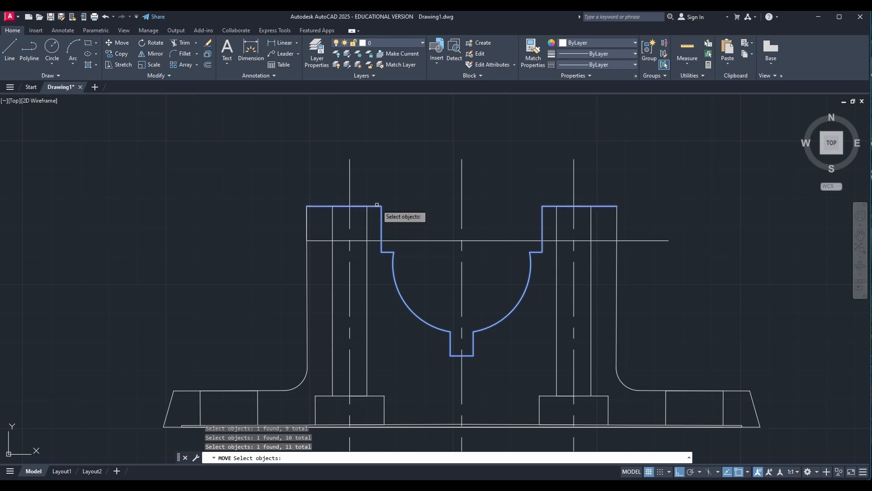
key(Return)
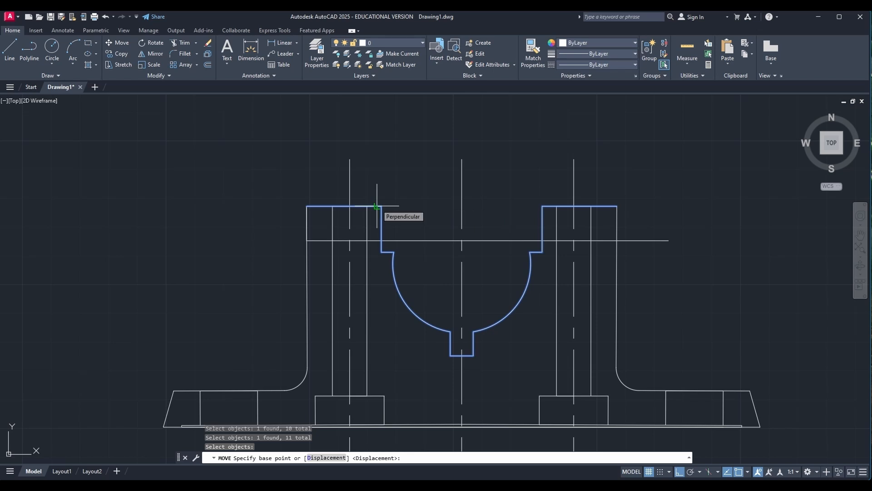
click(350, 206)
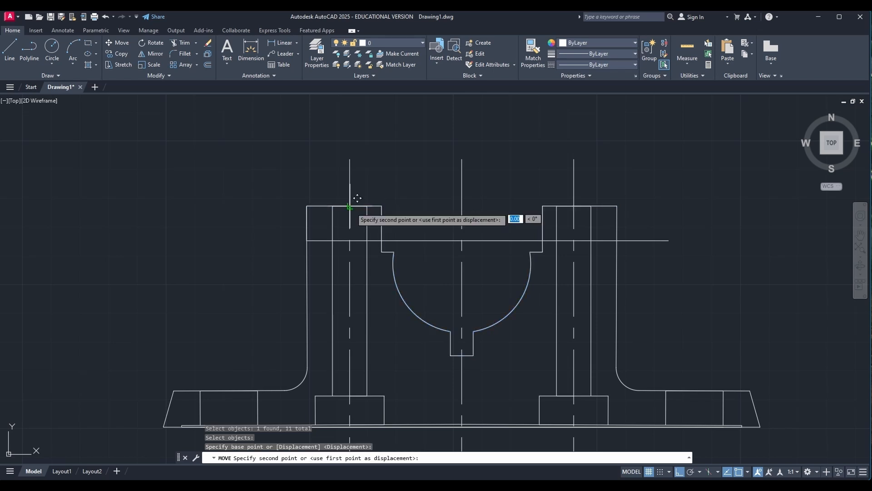
click(349, 241)
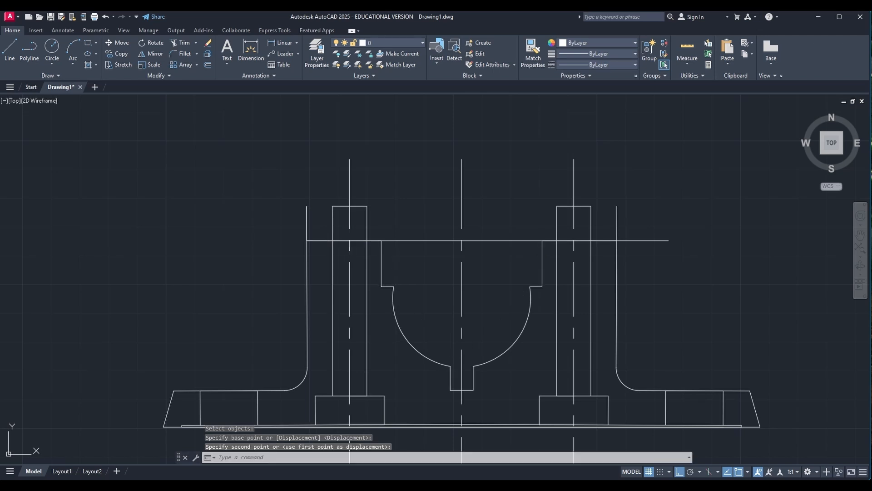
key(Escape)
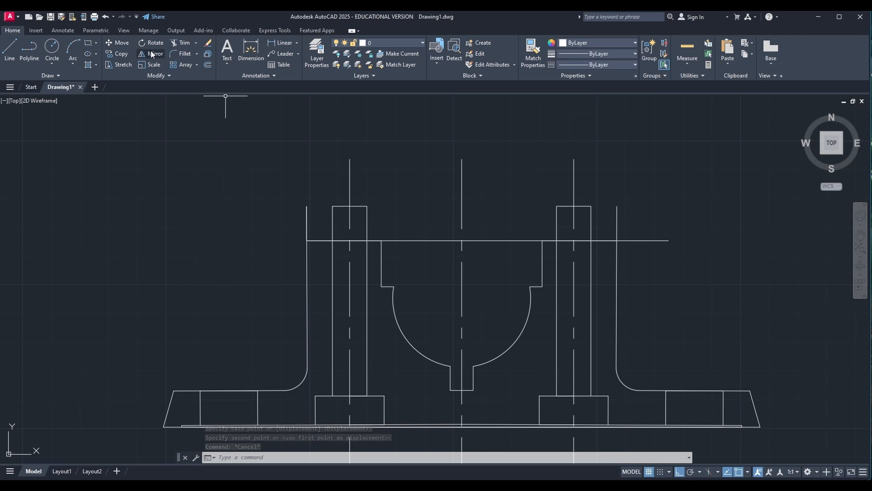
Trim both upright ends above the lowered horizontal line and the line's overhang past the right upright
click(184, 43)
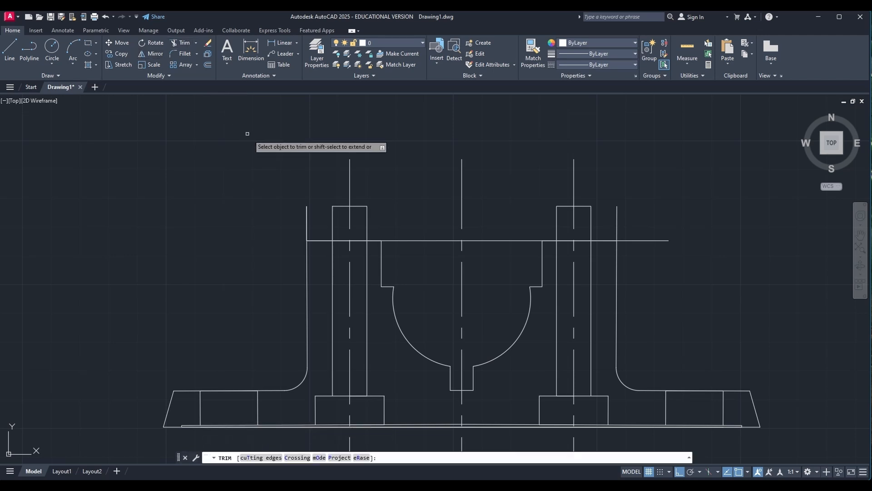
click(306, 217)
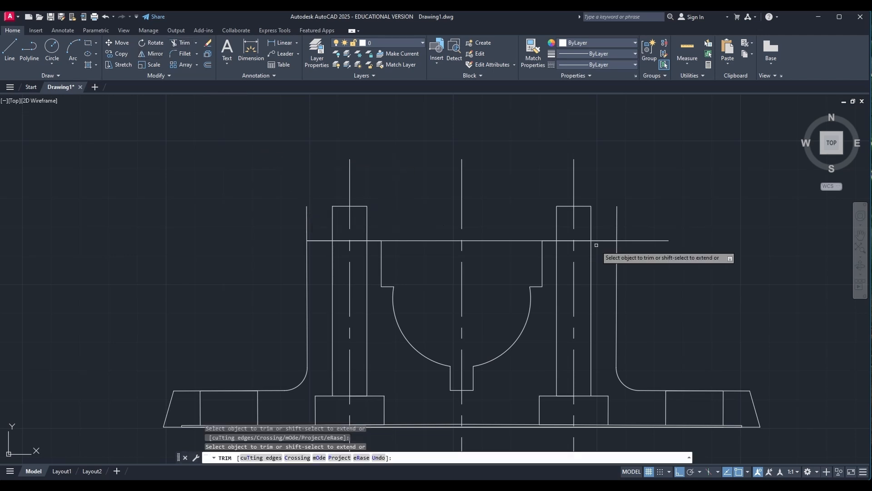
click(654, 240)
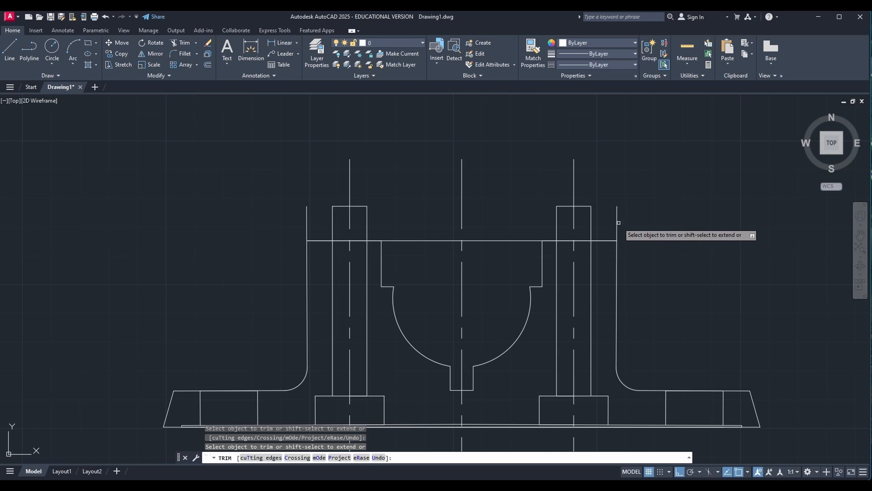
click(617, 222)
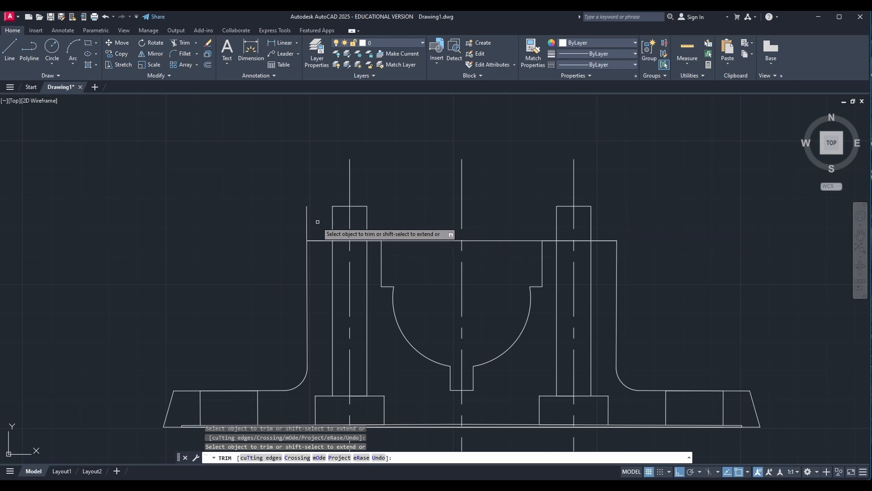
key(Escape)
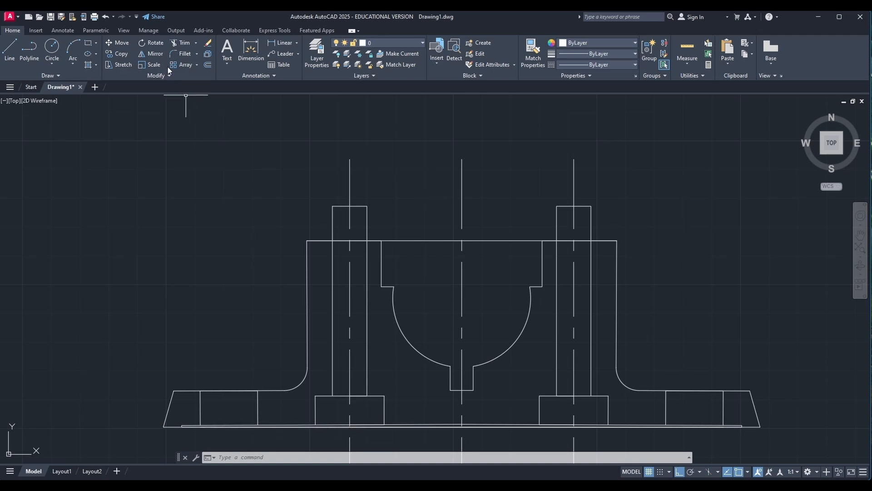
Trim both halves of the lowered horizontal line between the two step walls to open the seat upward
click(181, 44)
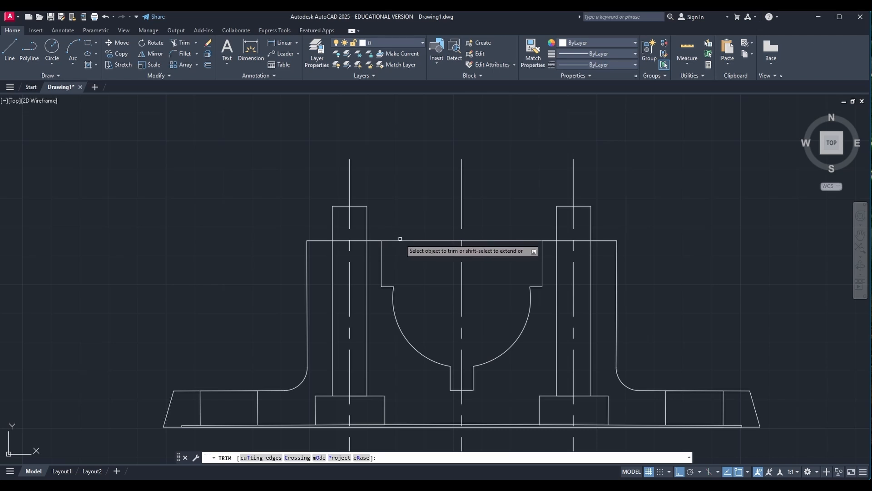
click(405, 240)
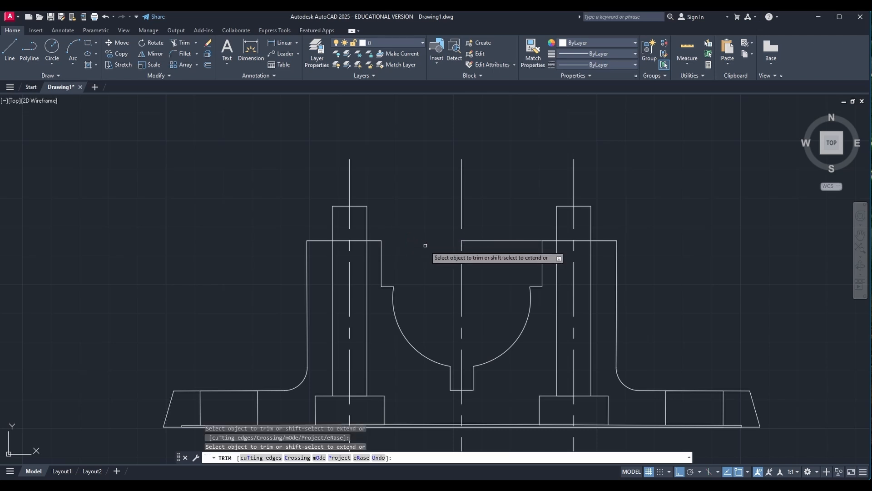
click(482, 240)
key(Escape)
key(ctrl+z)
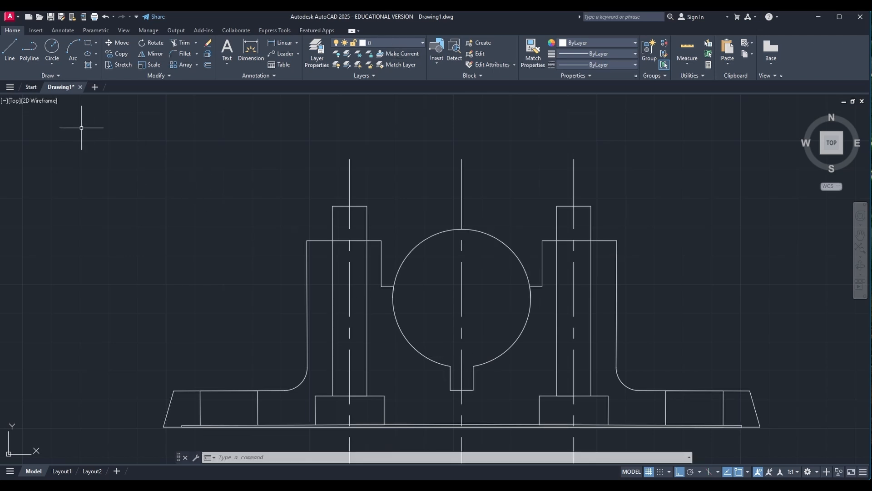
Draw a line 54 mm leftward from the middle centre line at the lowered top edge, and on 12 mm upward
click(11, 48)
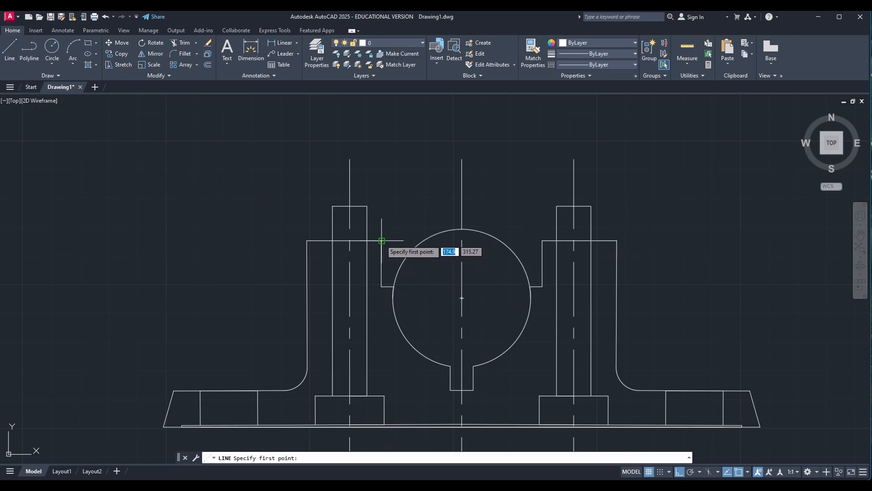
click(462, 241)
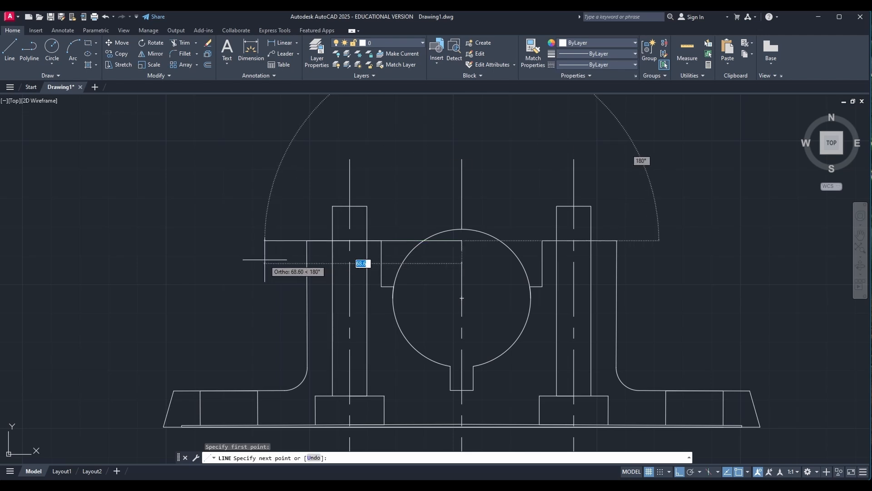
text(54)
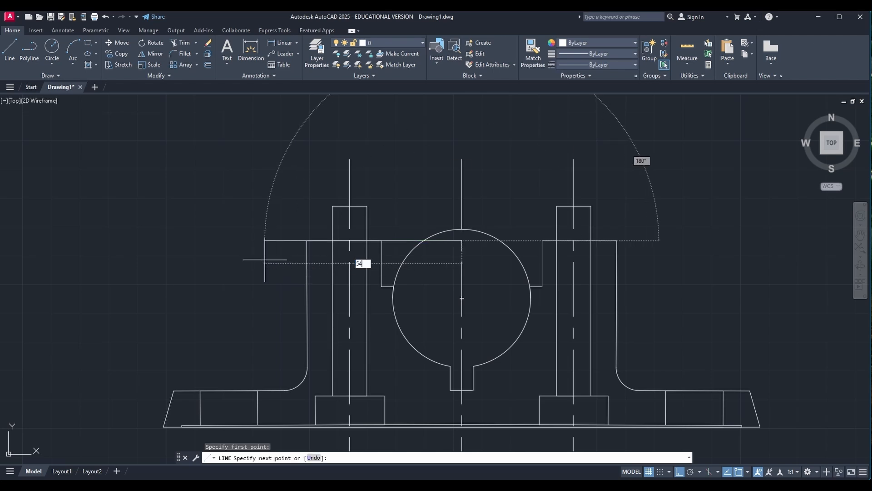
key(Return)
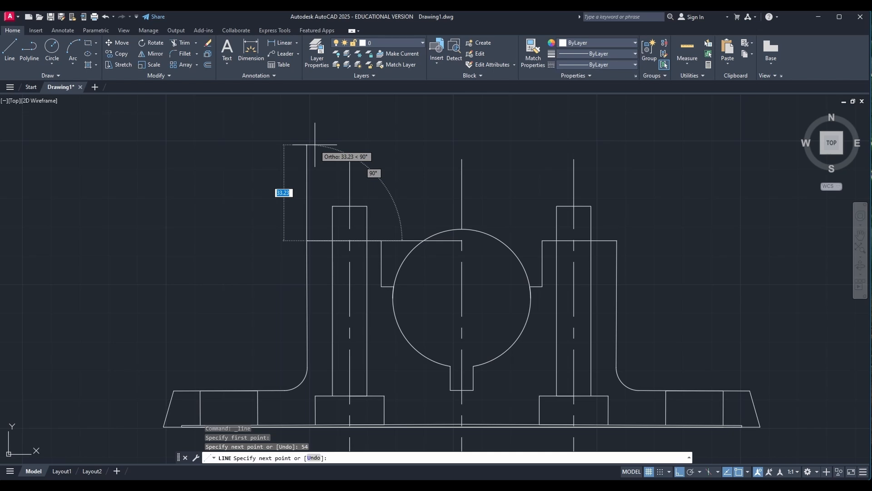
text(12)
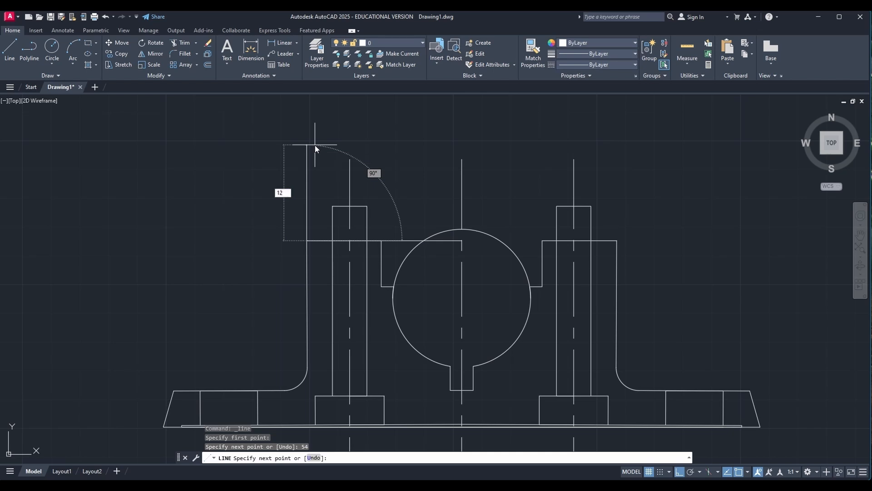
key(Return)
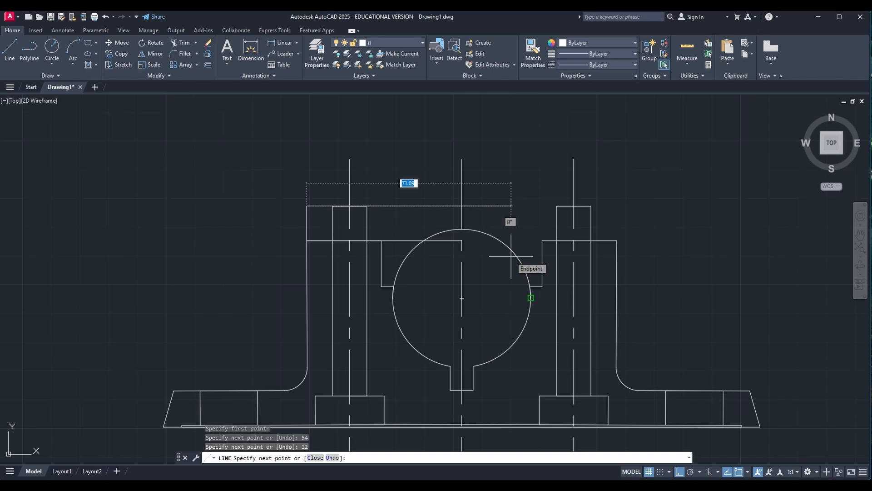
Continue the line across above the right upright's outer corner and down to it, and erase the 54 mm construction line
click(617, 206)
click(617, 240)
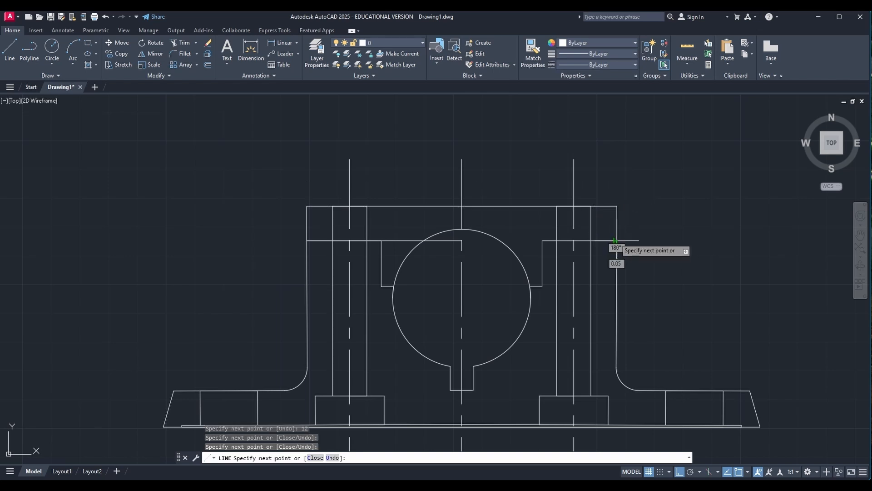
key(Escape)
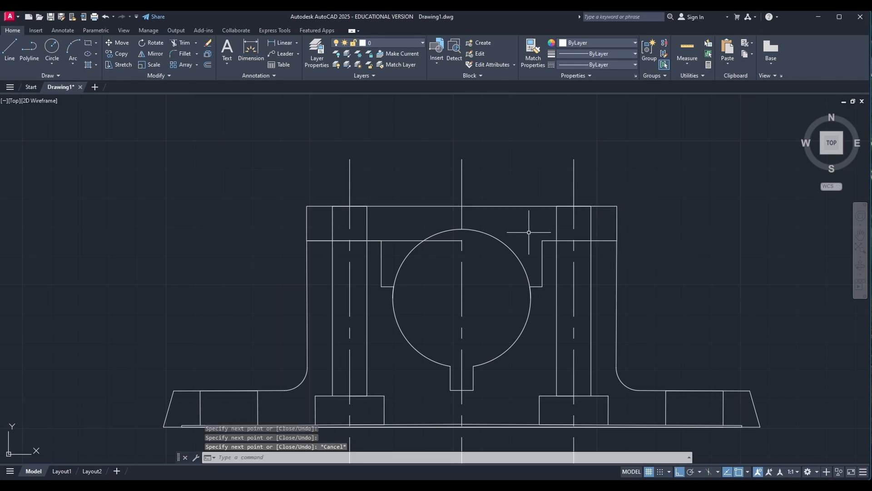
click(426, 240)
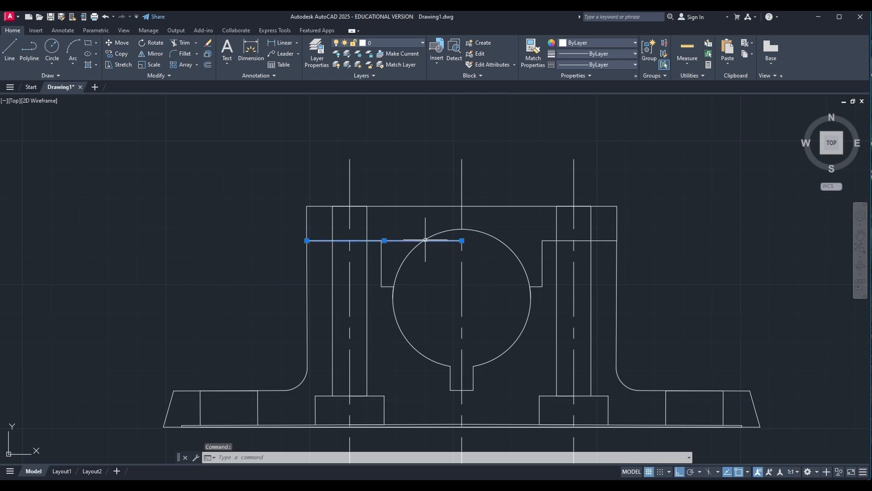
key(Delete)
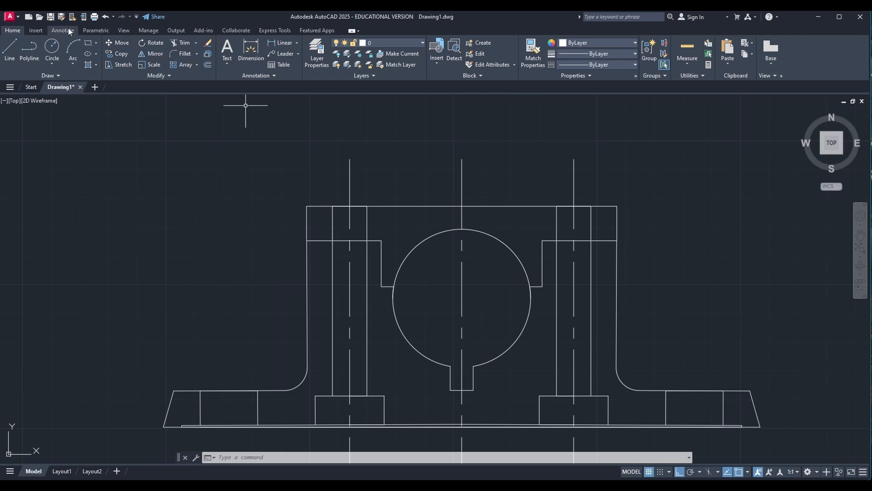
Try a circle with a 48 mm radius centred on the seat's centre
click(51, 46)
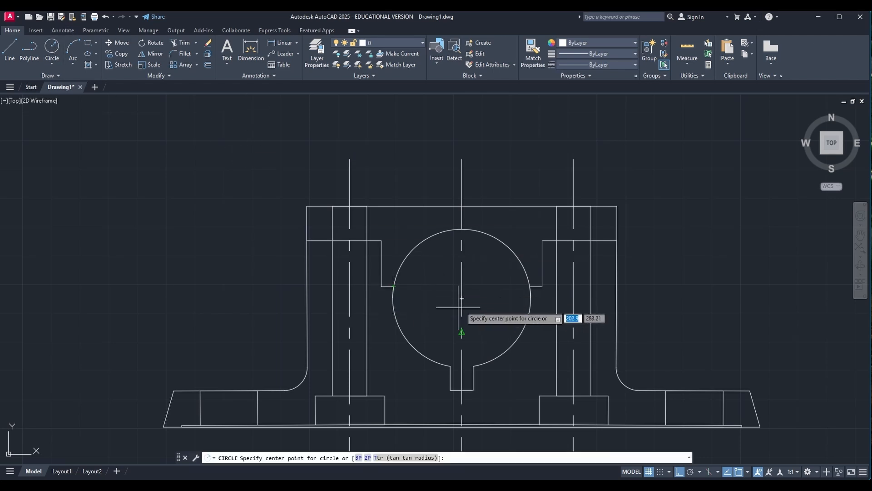
click(461, 298)
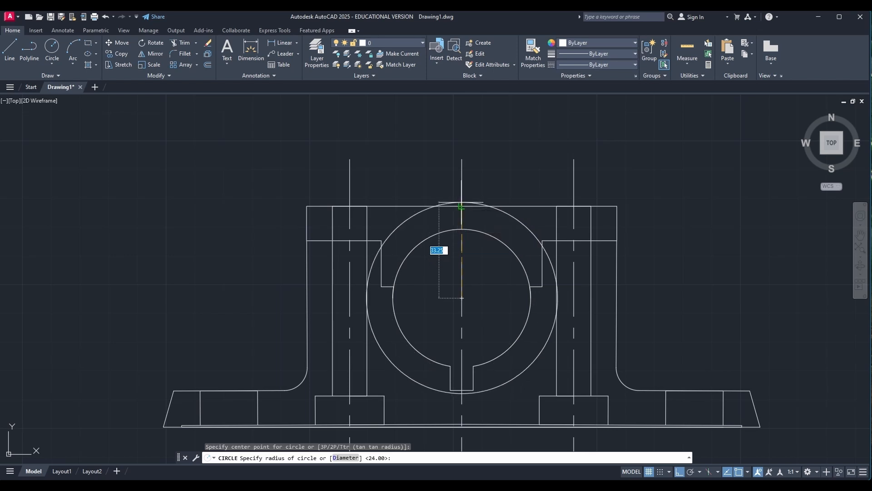
text(48)
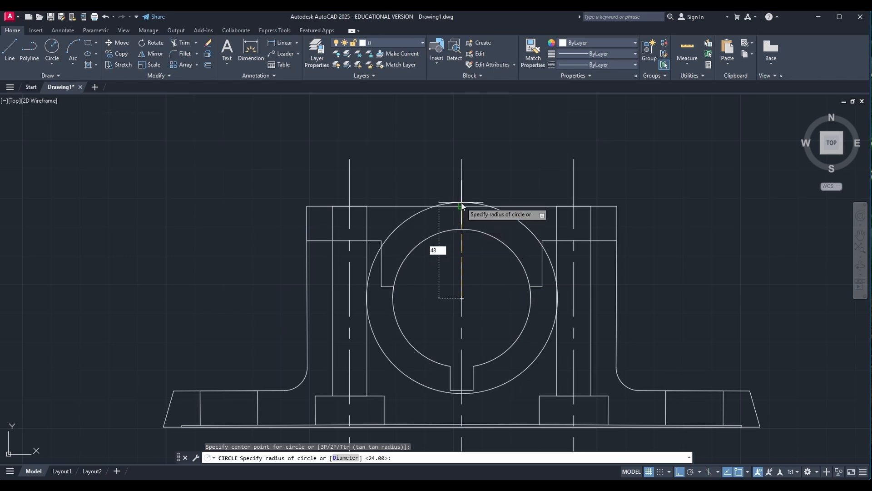
key(Return)
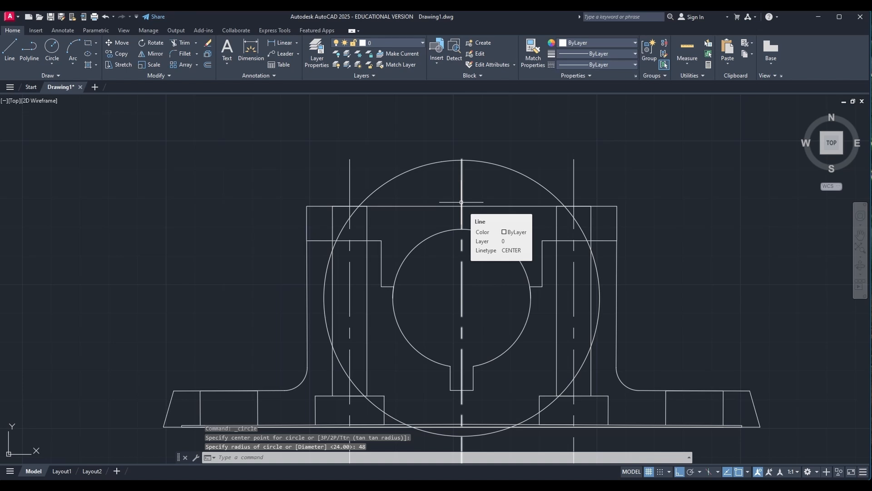
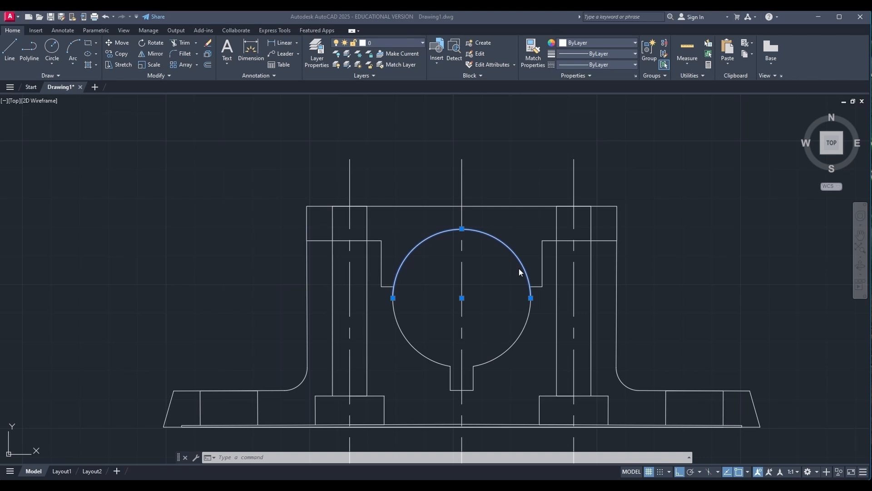
Erase the seat's upper semicircle and start a line where the new top edge meets the middle centre line
key(Delete)
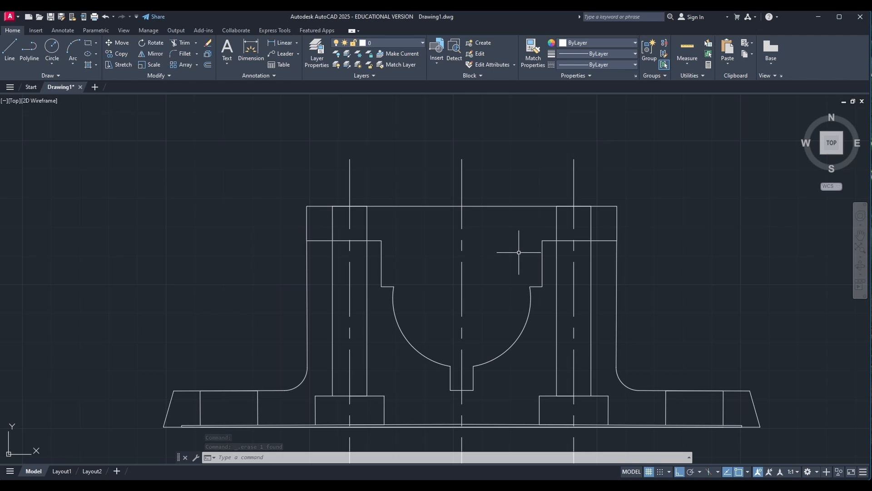
click(15, 51)
click(461, 206)
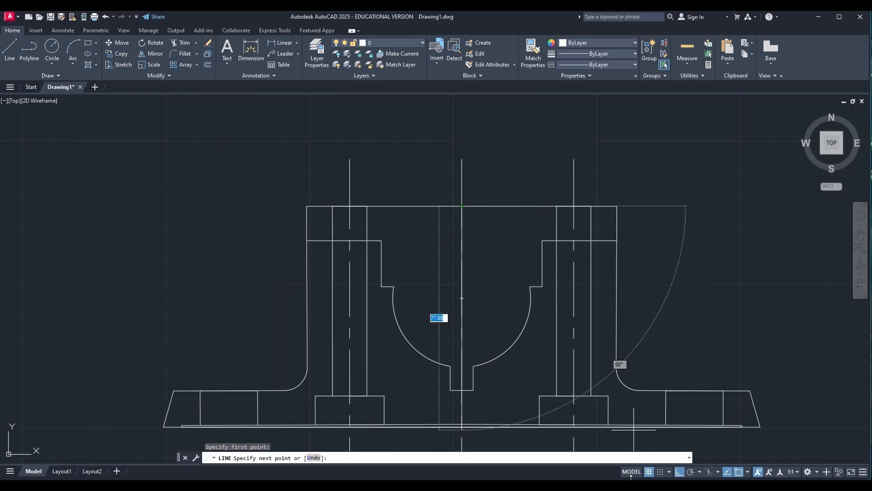
Switch to Calculator, add 12, 16 and 8 to get the line's length, and return to the drawing
key(alt+Tab)
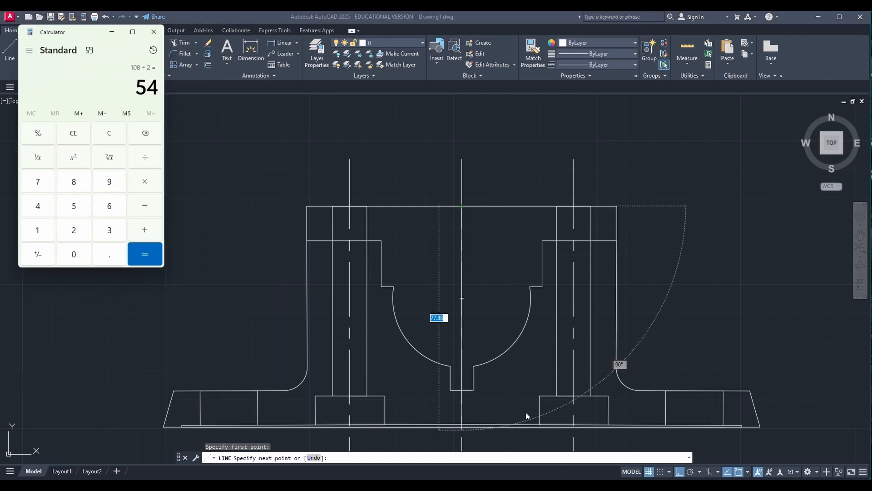
click(109, 133)
click(42, 232)
click(65, 233)
click(145, 230)
click(47, 233)
click(109, 208)
click(145, 229)
click(76, 181)
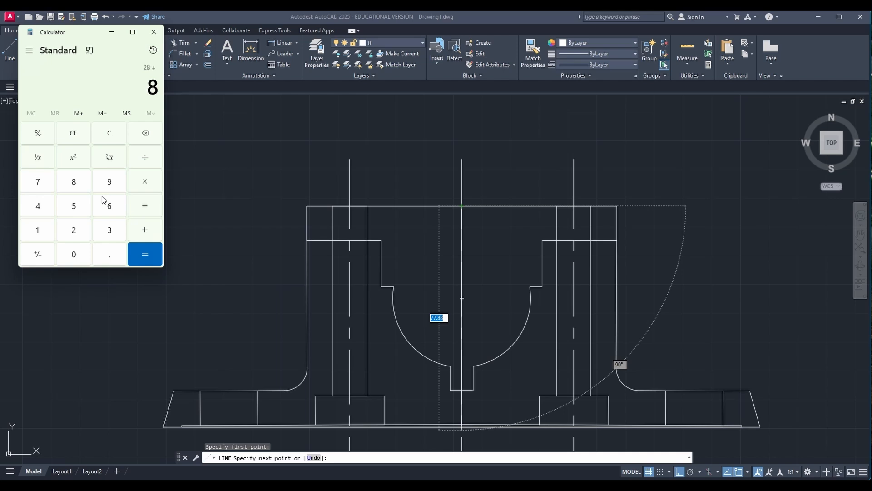
click(145, 253)
click(111, 32)
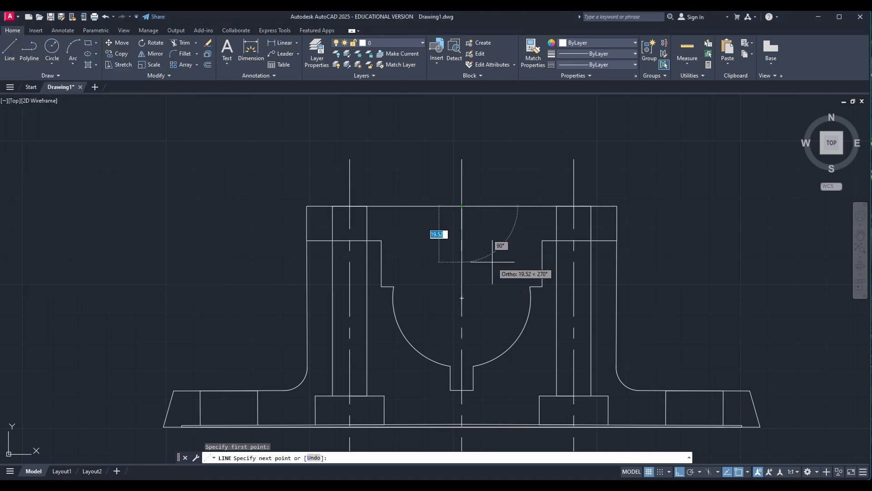
Draw the line 36 mm down along the middle centre line and add a short horizontal segment rightward from its end
text(36)
key(Return)
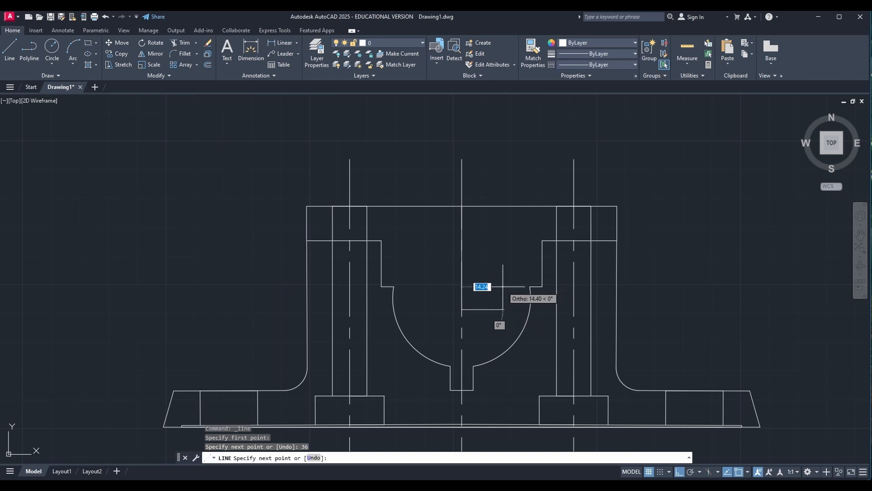
key(Escape)
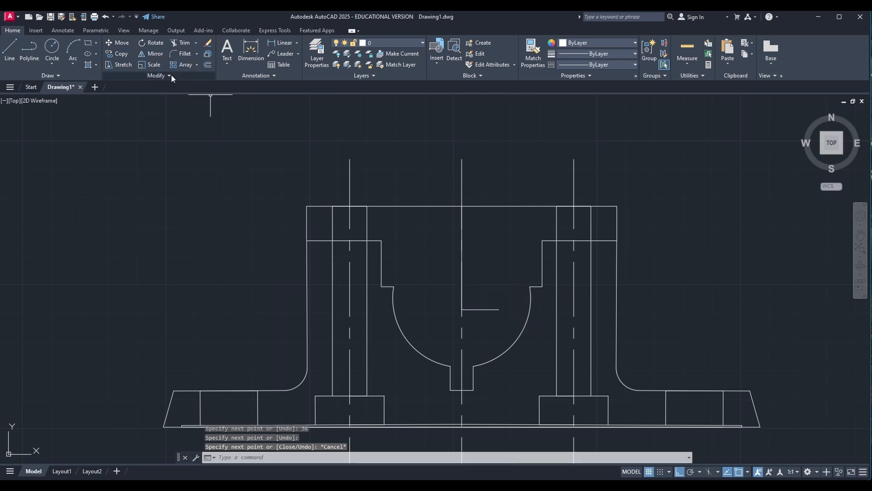
click(53, 52)
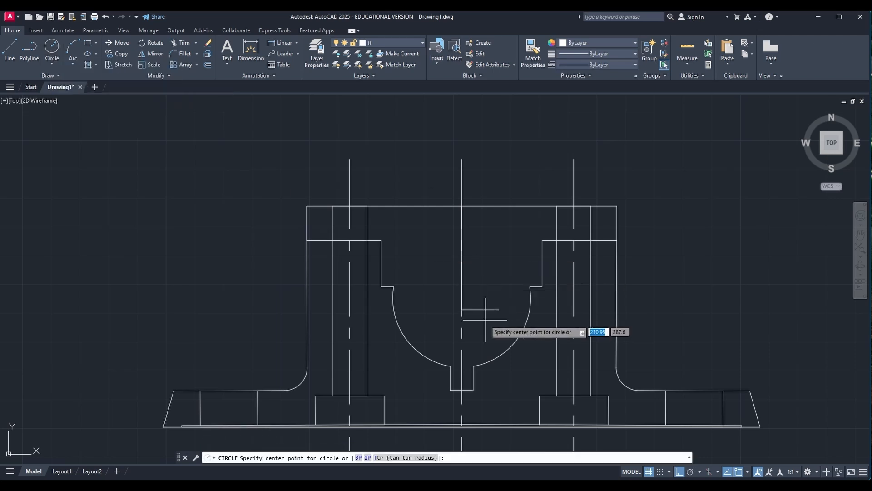
key(Escape)
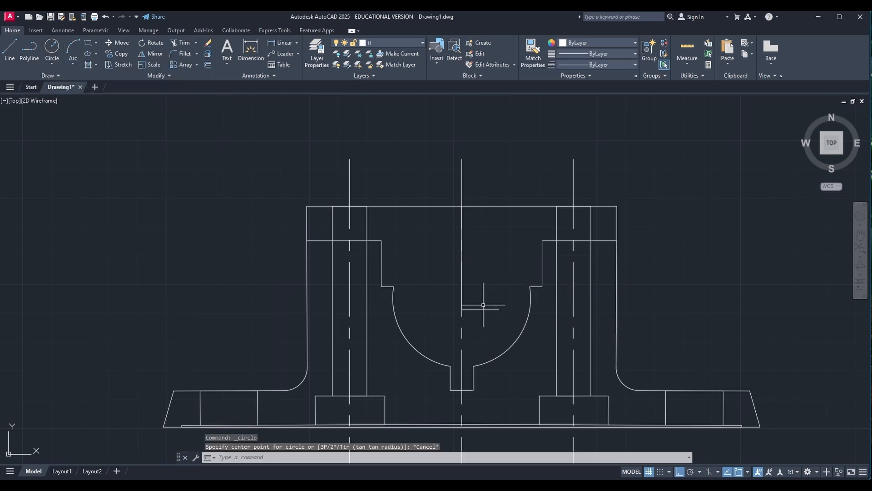
Stretch both ends of the short horizontal segment so it spans past both sides of the bearing seat
click(462, 309)
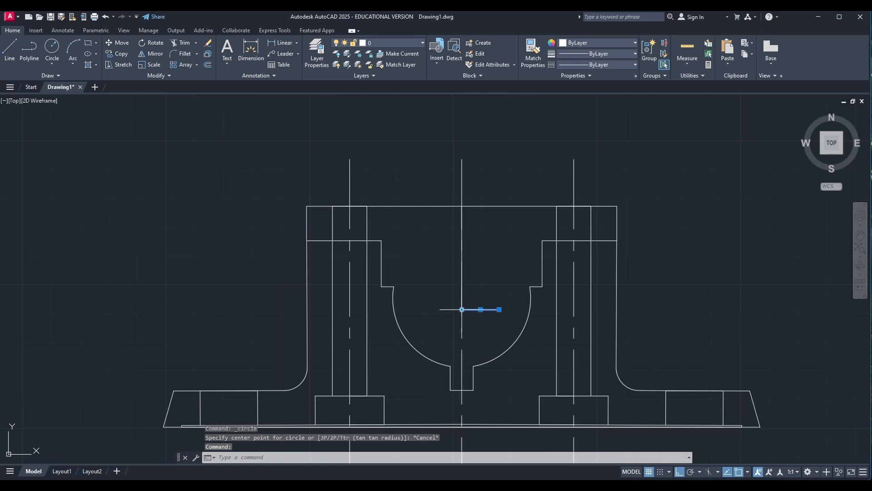
click(461, 310)
click(383, 310)
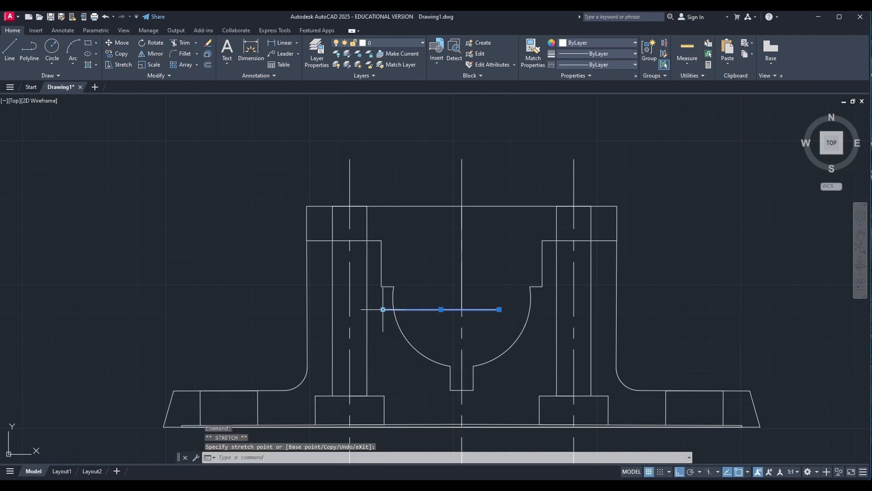
click(499, 310)
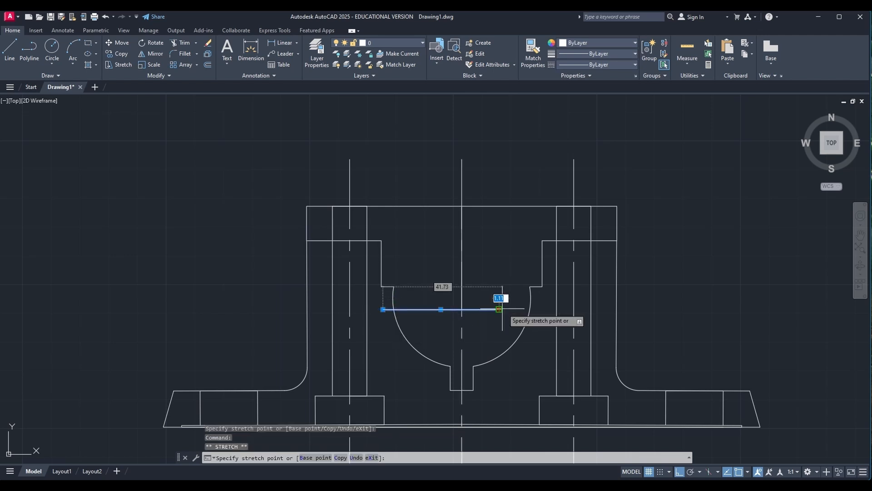
click(544, 311)
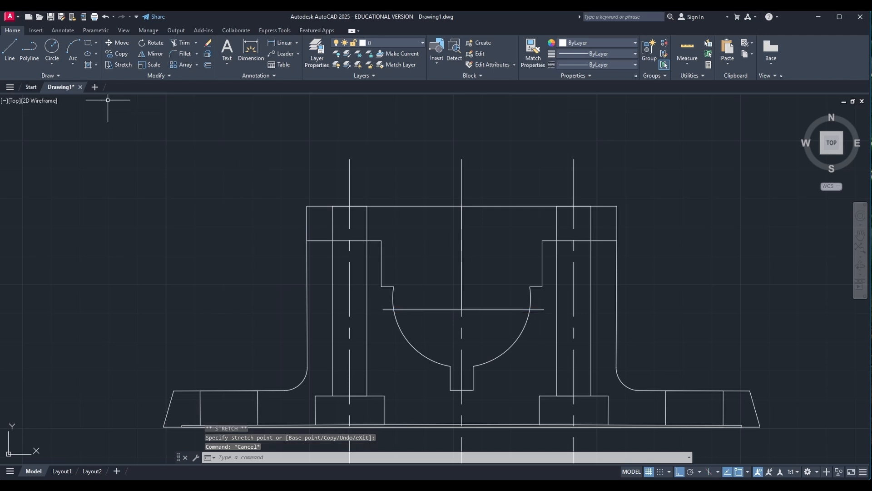
Draw a circle with a 24 mm radius centred where the horizontal line meets the middle centre line
click(51, 48)
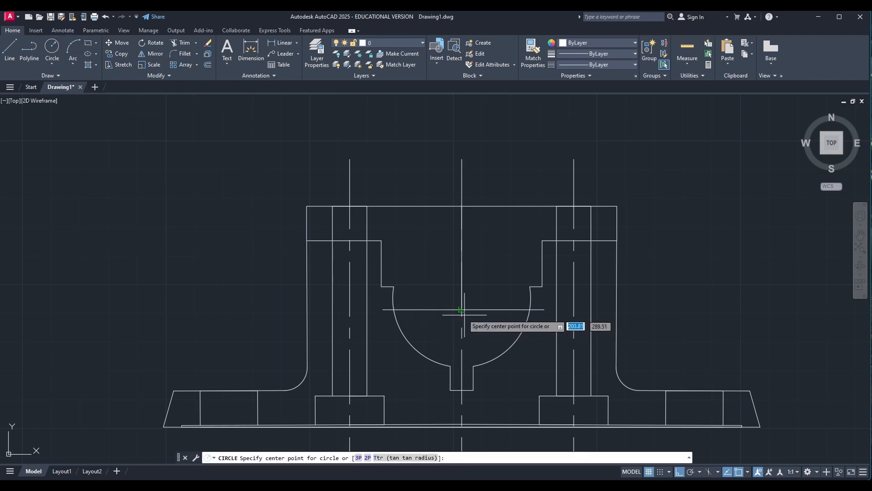
click(462, 309)
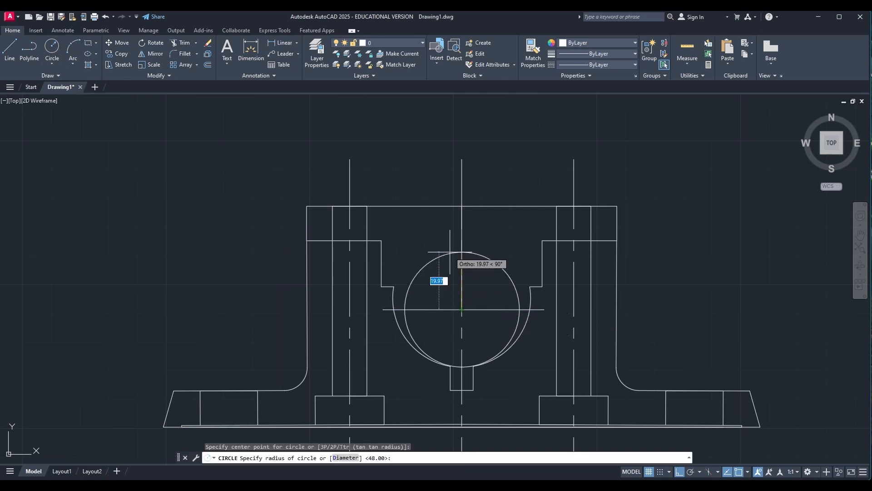
text(24)
key(Return)
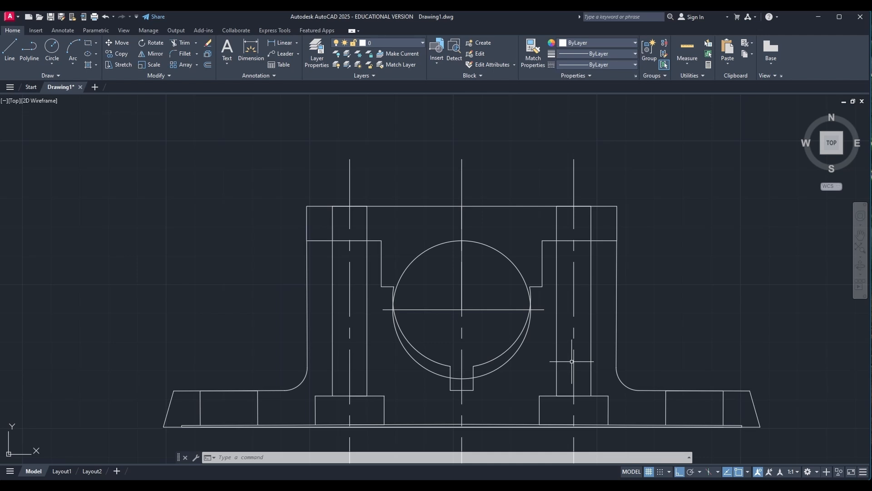
Trim the new circle's lower arc outside the seat, including the piece crossing the bottom slot
click(182, 42)
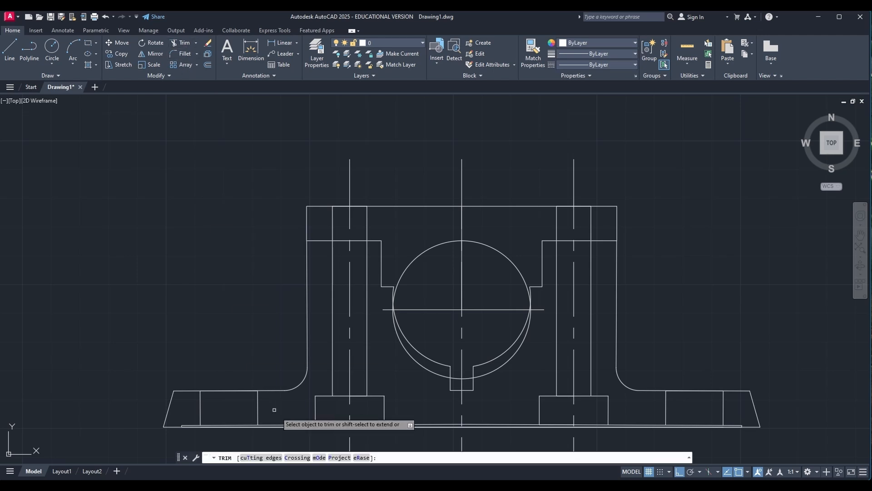
click(409, 355)
click(497, 367)
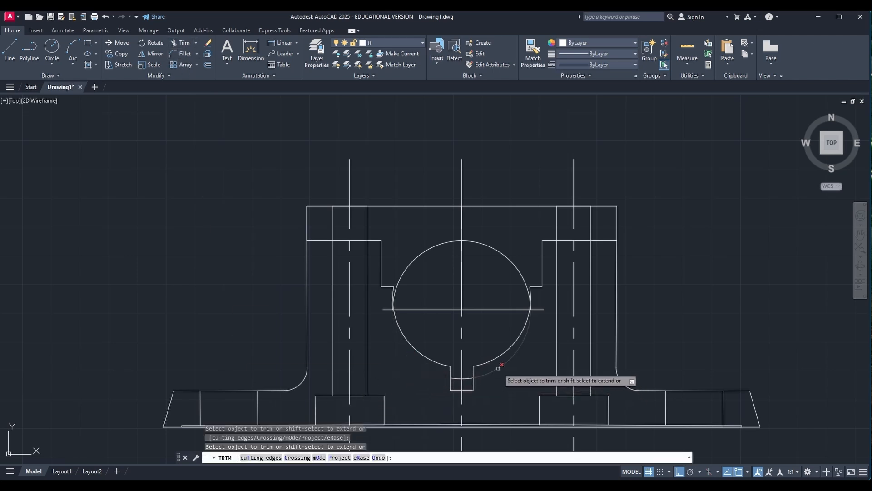
click(457, 378)
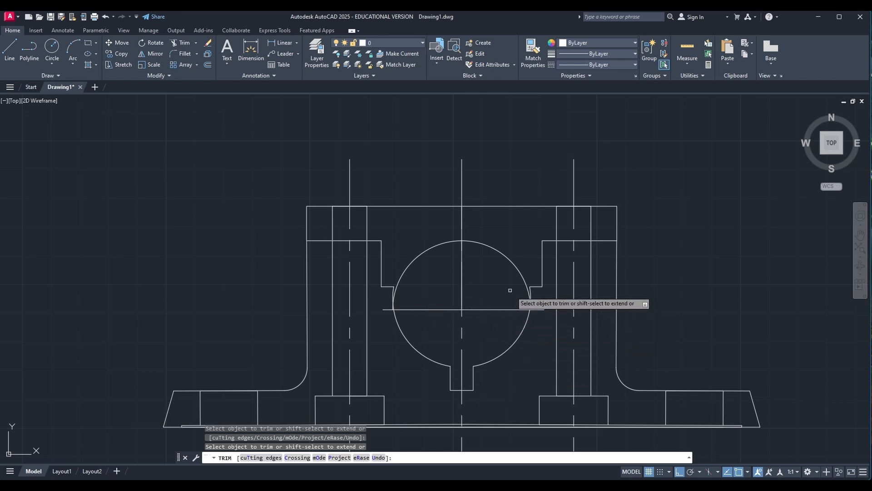
scroll(514, 292, up, 2)
scroll(513, 292, up, 2)
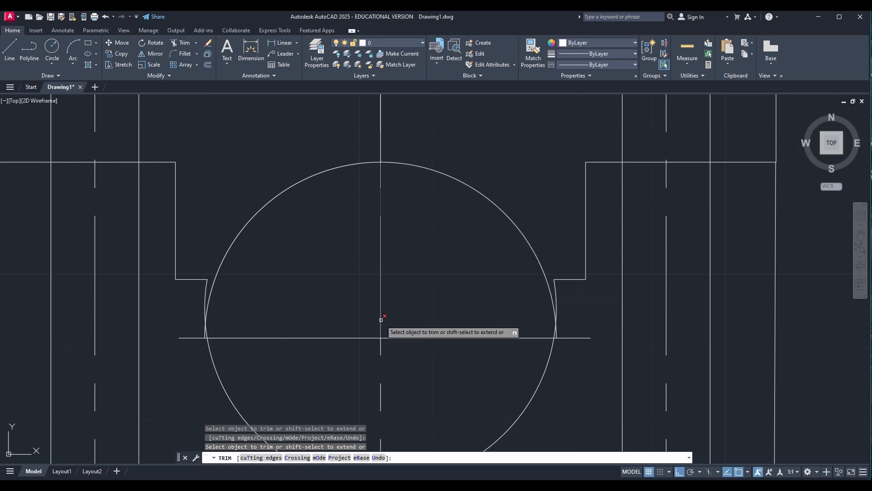
key(Escape)
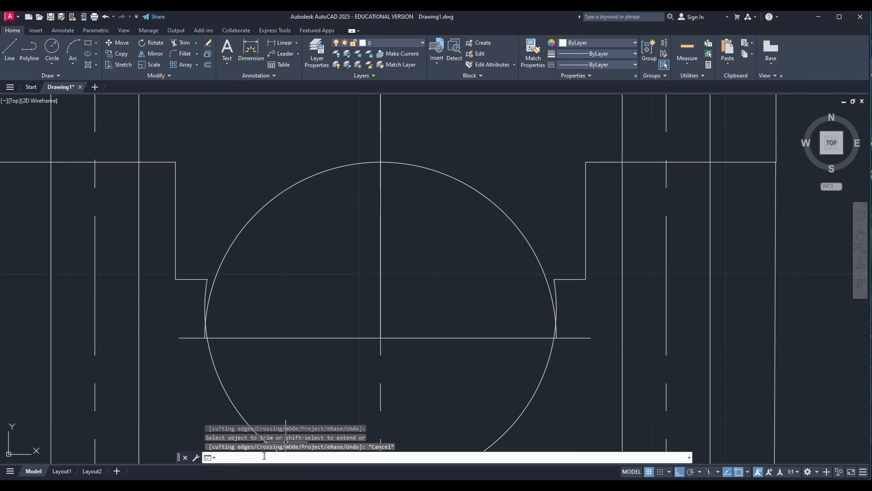
Extend the short ledges on both sides of the seat inward to the 24 mm radius circle
text(EX)
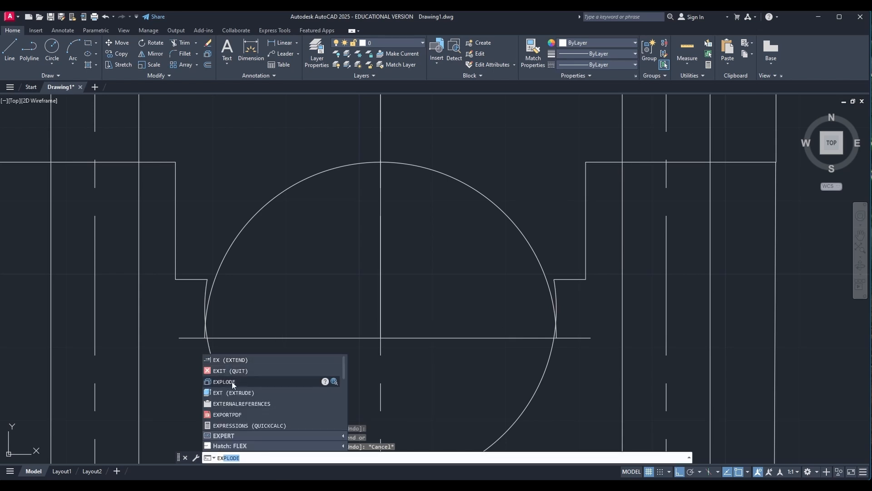
click(233, 360)
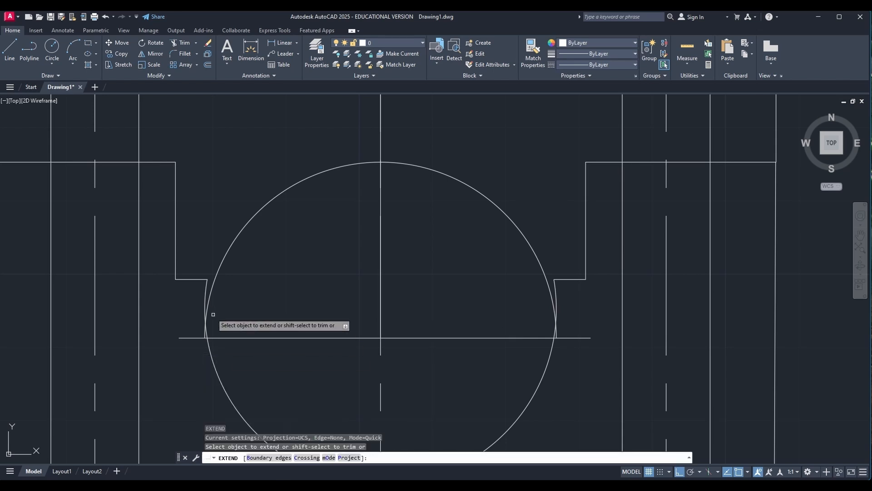
click(197, 278)
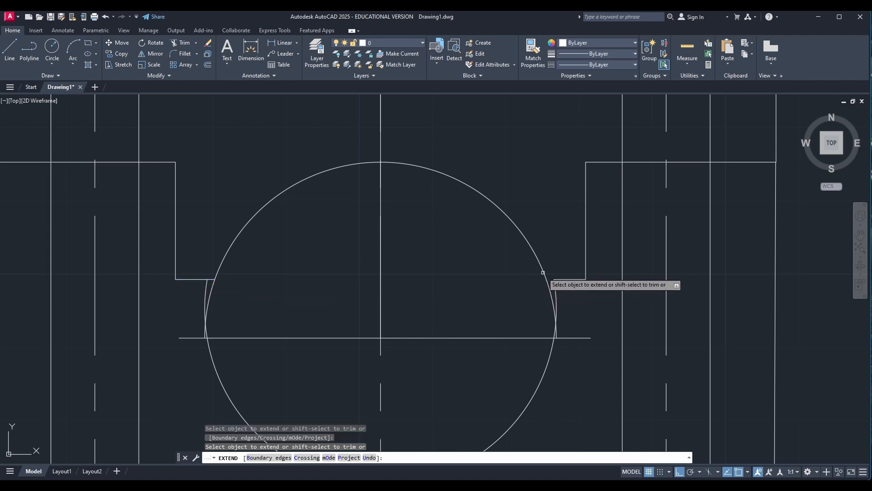
click(562, 278)
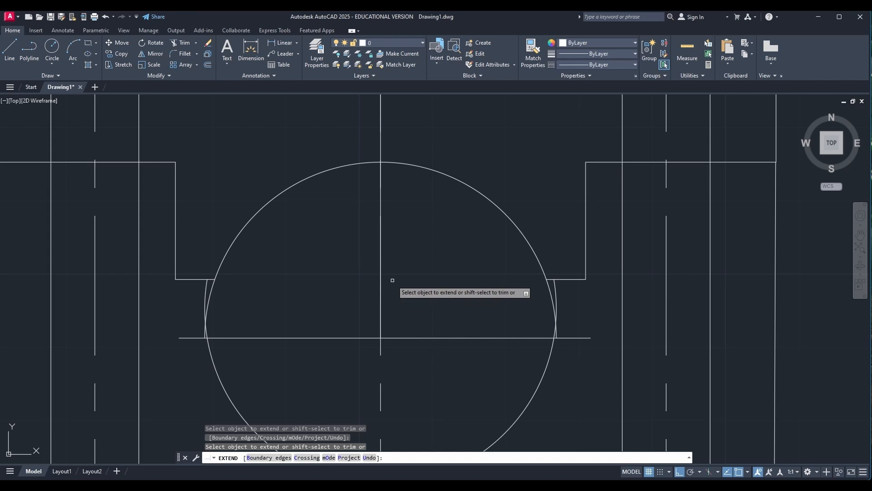
key(Escape)
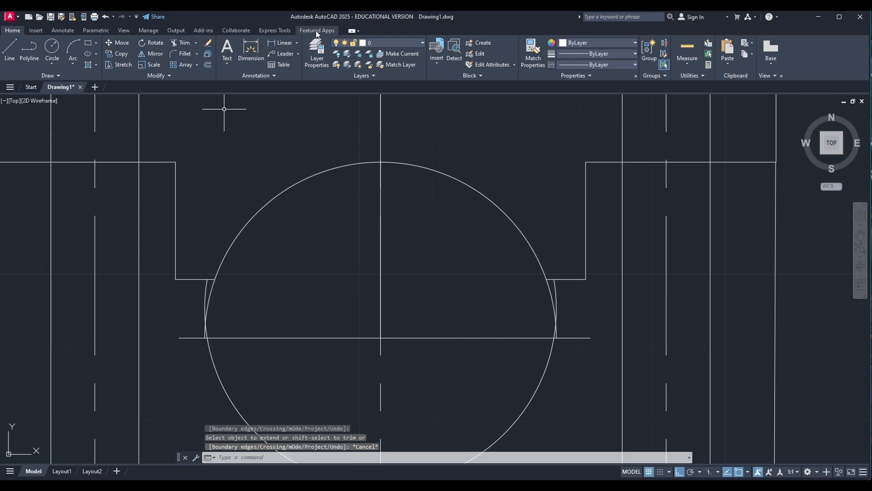
Trim the leftover arc pieces below both ledges so the upper arc ends at the ledge tips
click(181, 41)
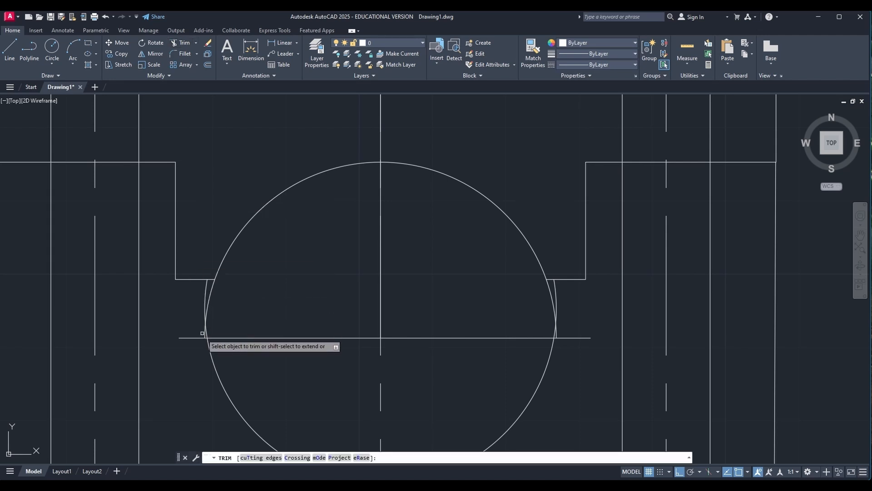
scroll(203, 336, up, 2)
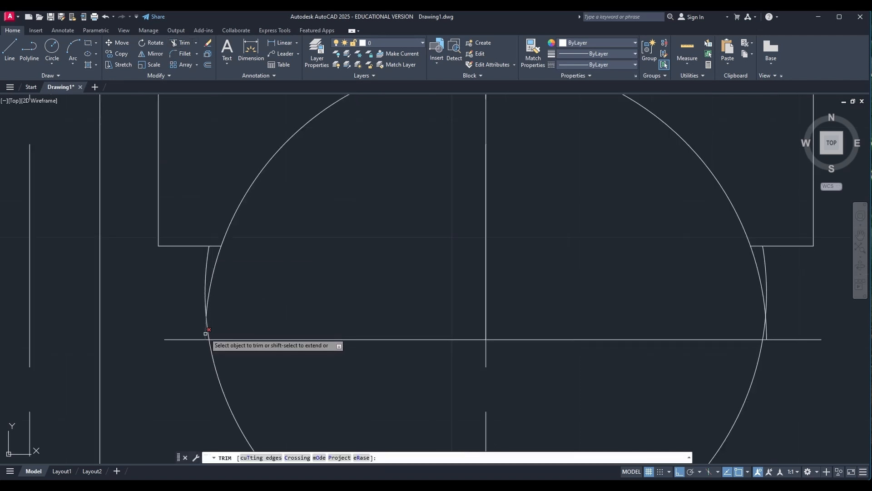
click(204, 335)
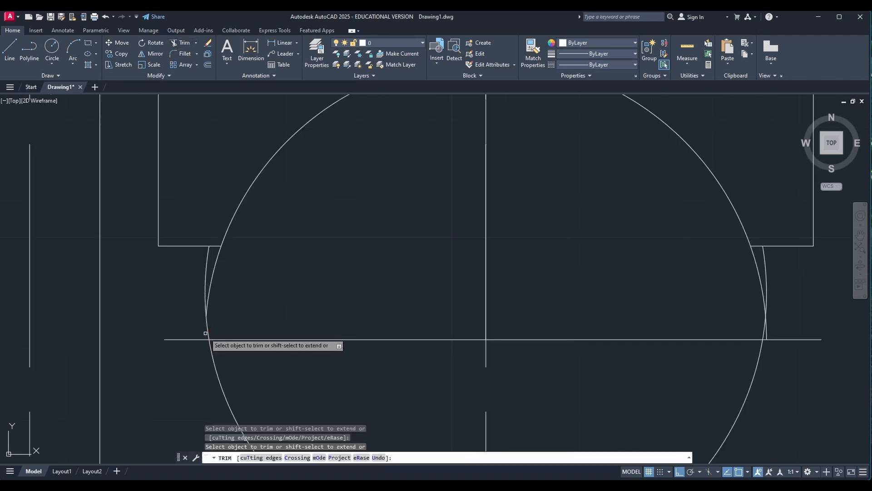
click(216, 270)
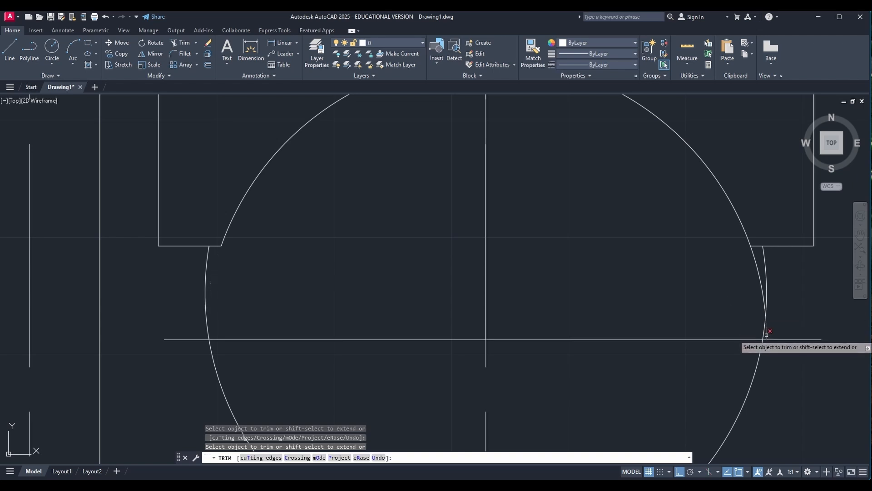
click(759, 275)
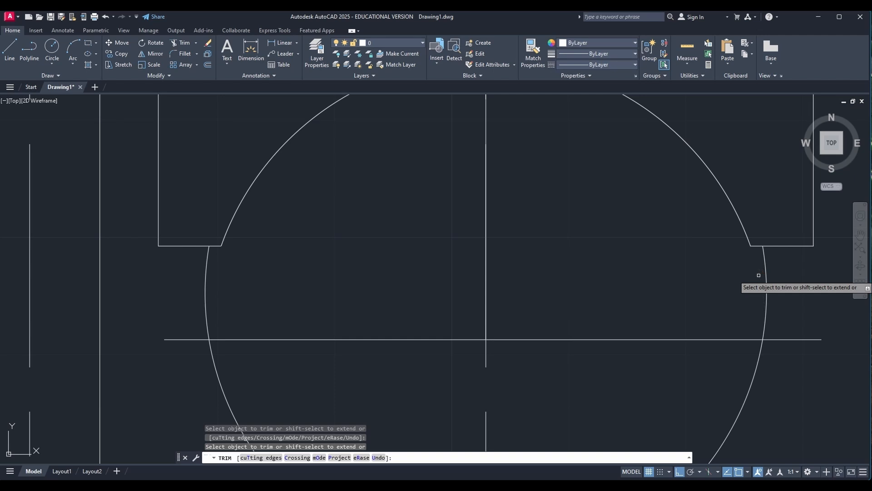
key(Escape)
Draw a circle with a 48 mm radius centred where the horizontal line meets the middle centre line
scroll(756, 273, up, 3)
scroll(754, 275, down, 8)
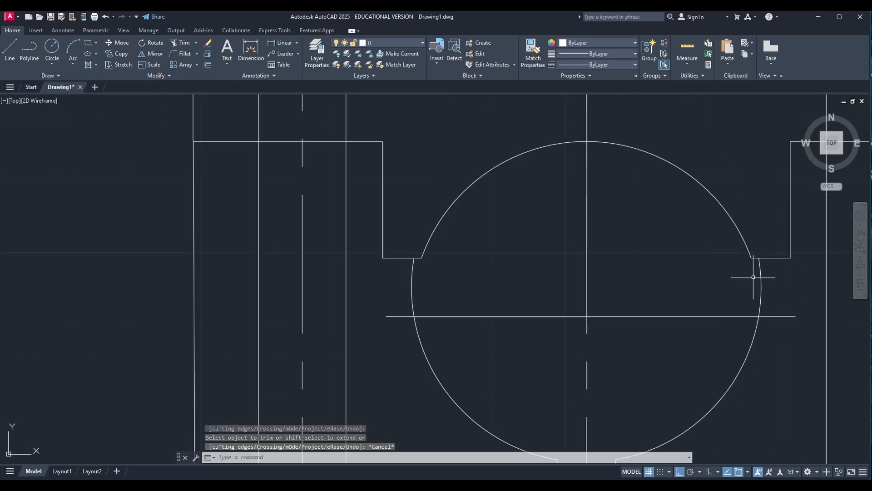
scroll(754, 277, down, 2)
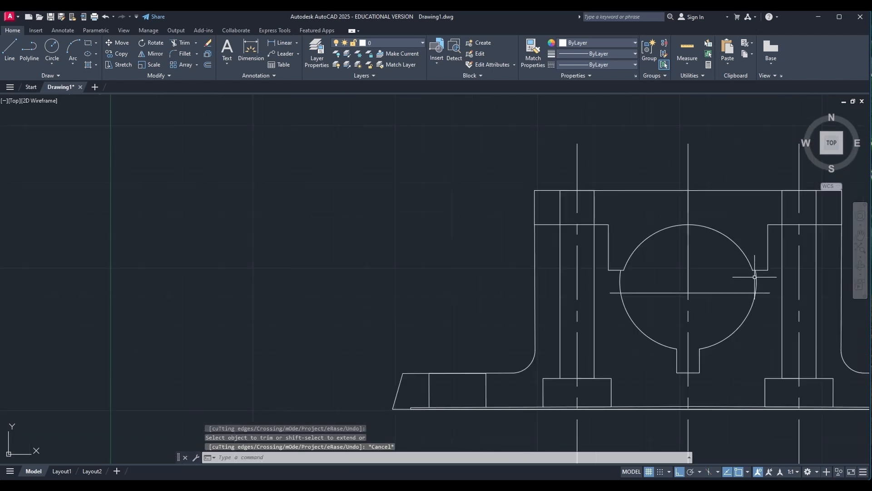
click(860, 235)
drag(816, 248, 568, 252)
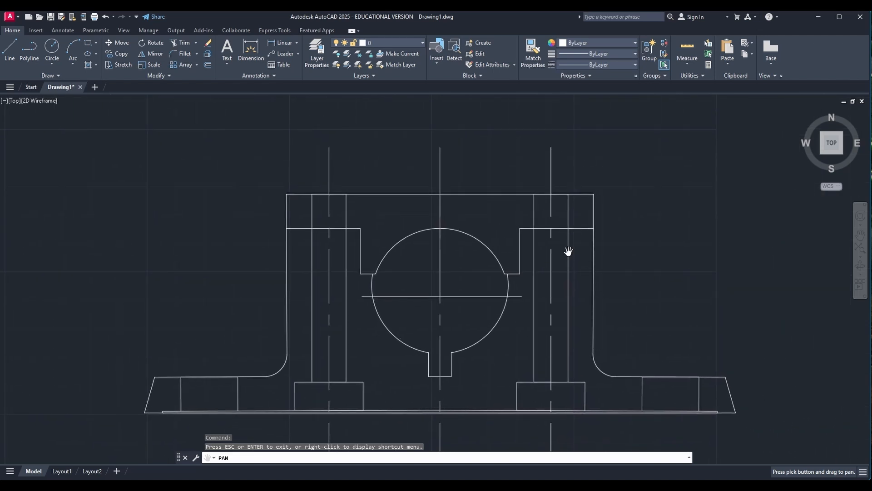
drag(569, 251, 601, 250)
key(Escape)
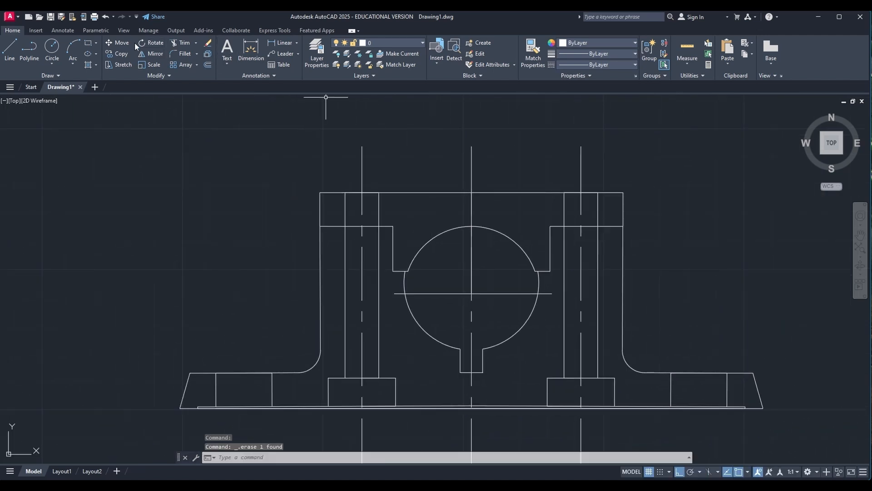
click(52, 50)
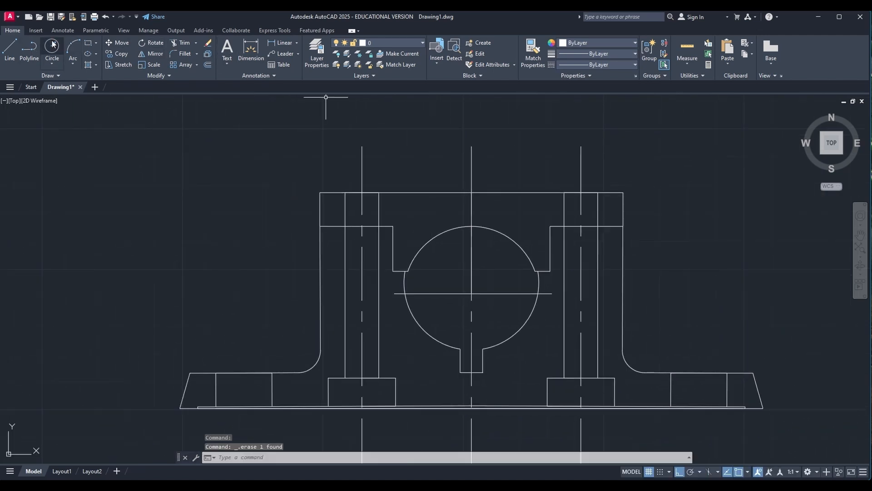
click(471, 293)
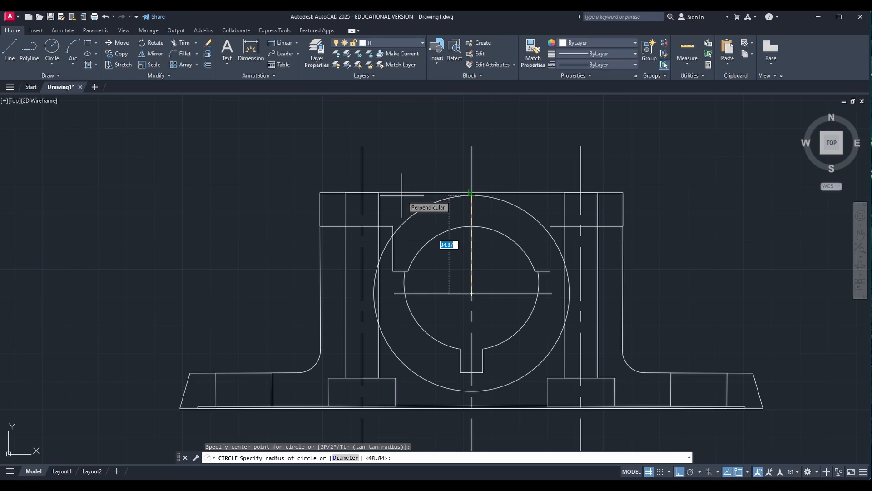
text(48)
key(Return)
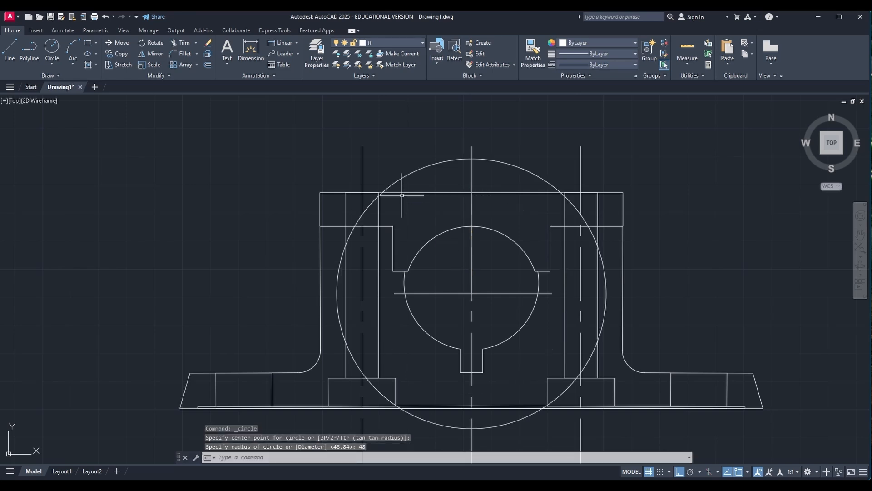
Trim away the short piece of the large circle between the left bolt's inner edge and the cap's top edge
key(Escape)
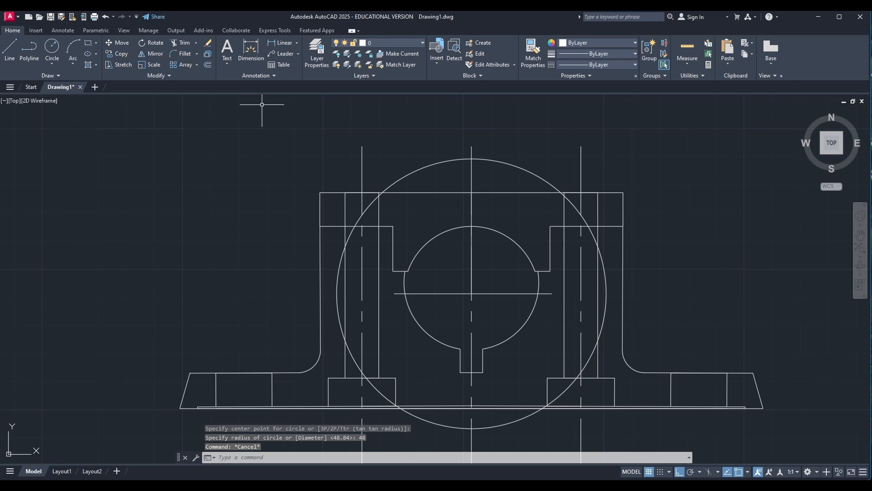
click(175, 45)
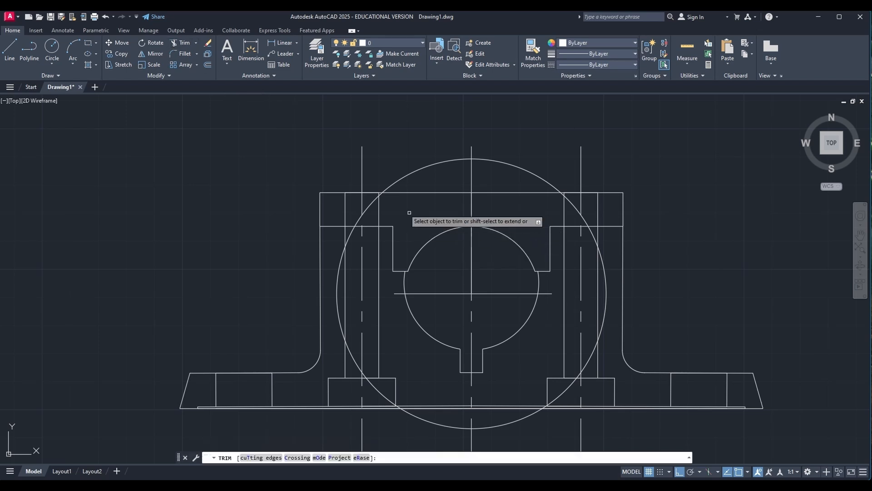
scroll(410, 212, up, 4)
click(344, 173)
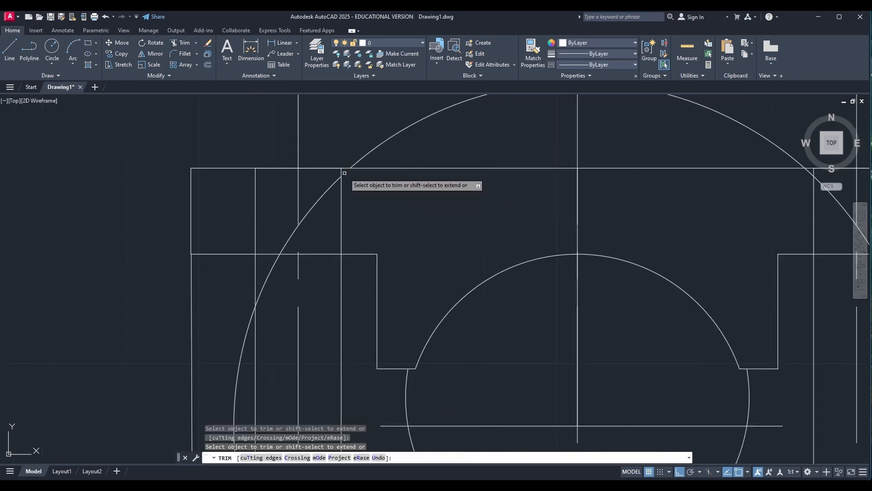
key(Escape)
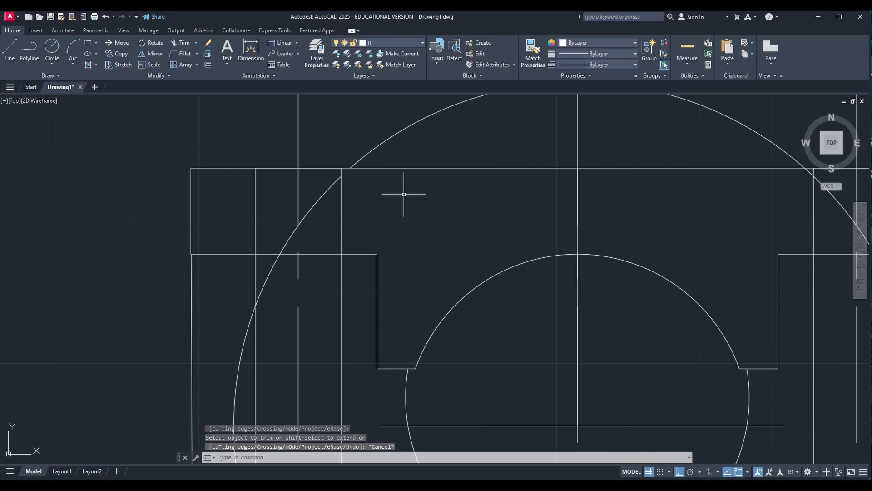
key(space)
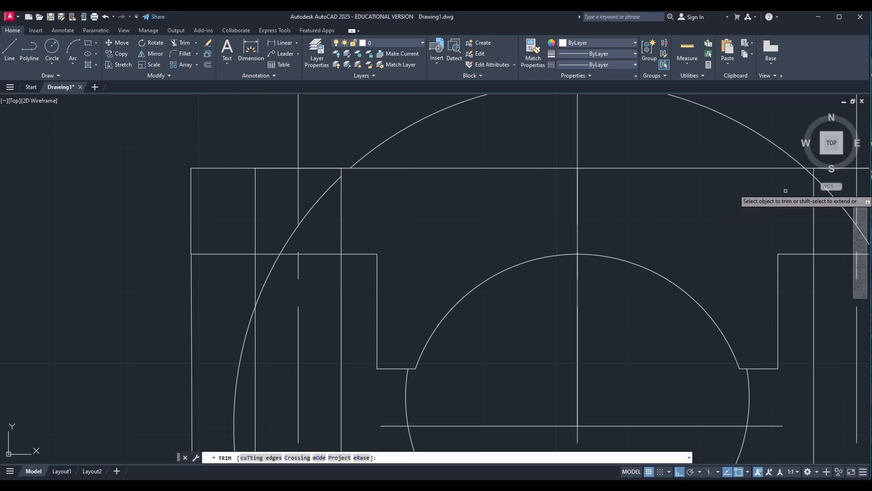
scroll(810, 171, down, 2)
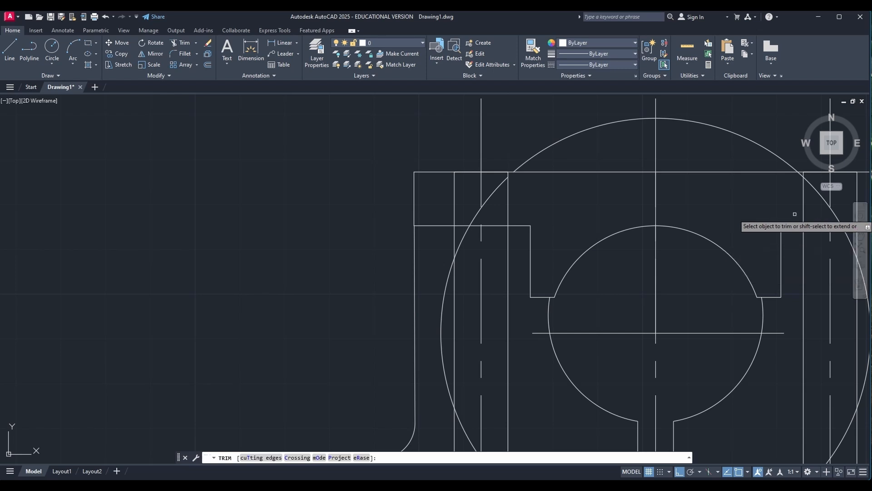
key(Escape)
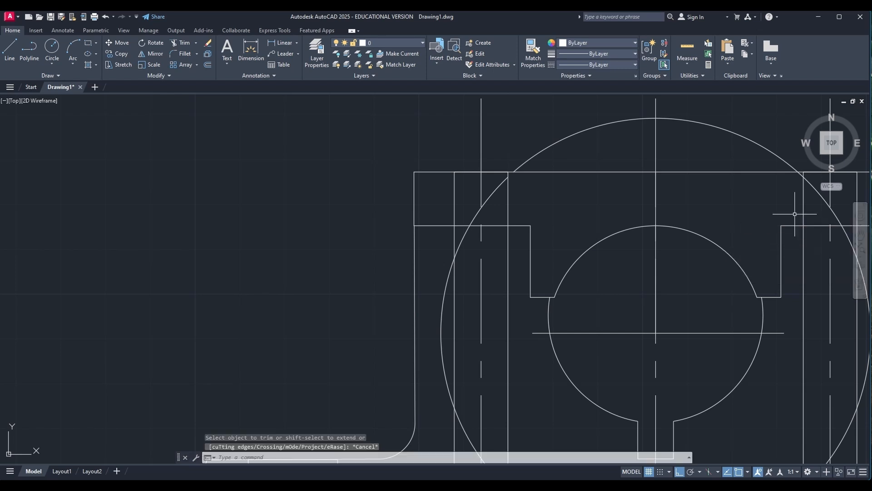
Trim away the short piece of the large circle between the cap's top edge and the right bolt's inner edge
click(861, 235)
drag(806, 232, 600, 237)
key(Escape)
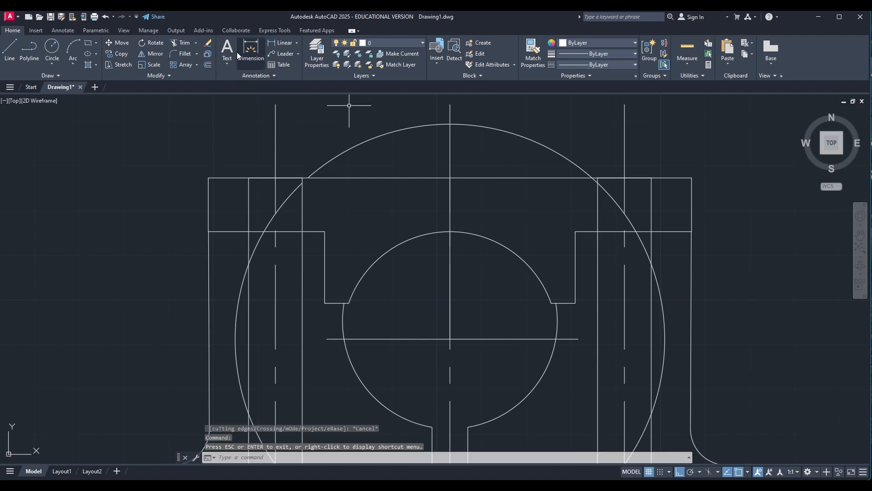
click(181, 44)
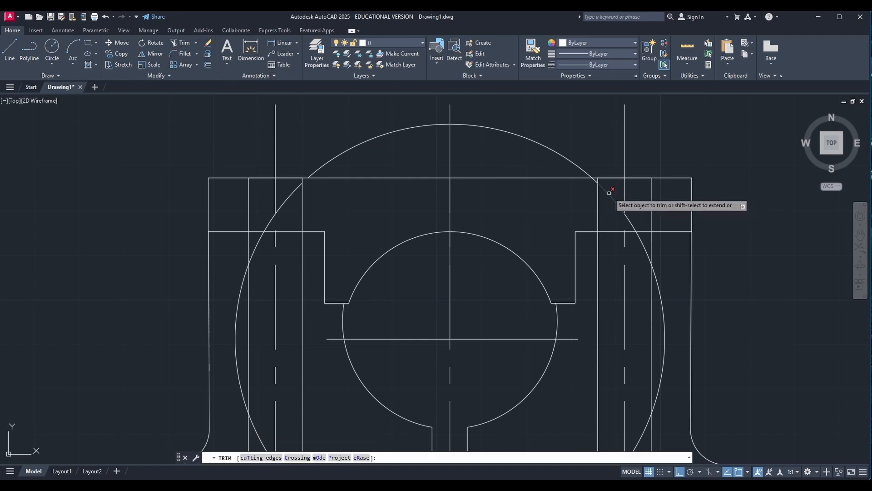
click(596, 182)
key(Escape)
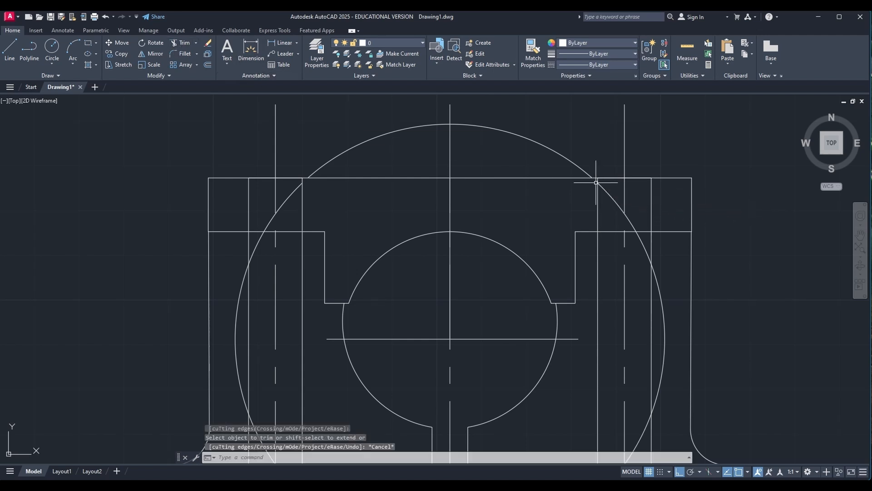
Delete the large circle's lower arc, leaving only the arc above the cap's top edge
scroll(669, 211, down, 4)
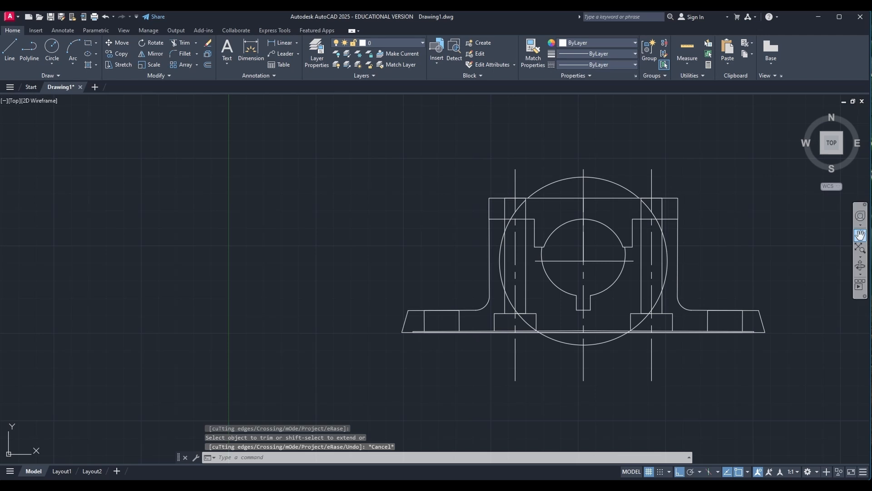
click(860, 234)
mouse_move(746, 258)
mouse_down()
mouse_move(615, 259)
mouse_move(597, 250)
mouse_up()
scroll(595, 249, down, 1)
scroll(595, 249, up, 3)
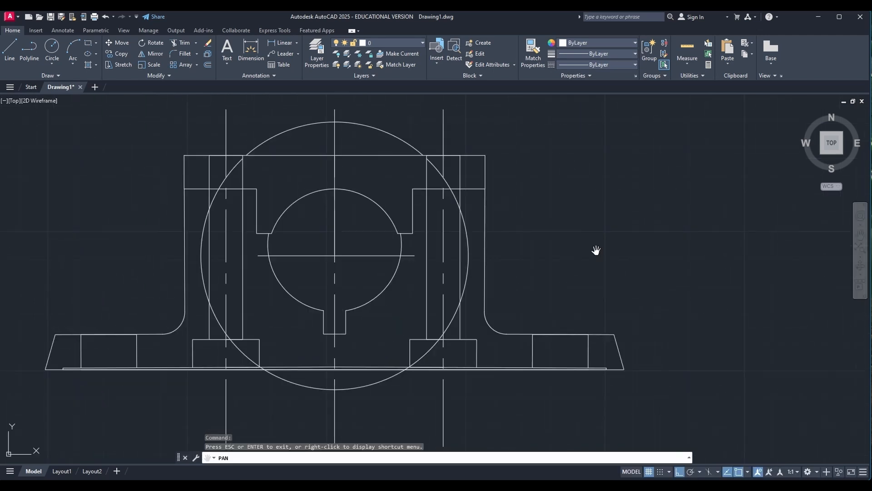
key(Escape)
click(451, 187)
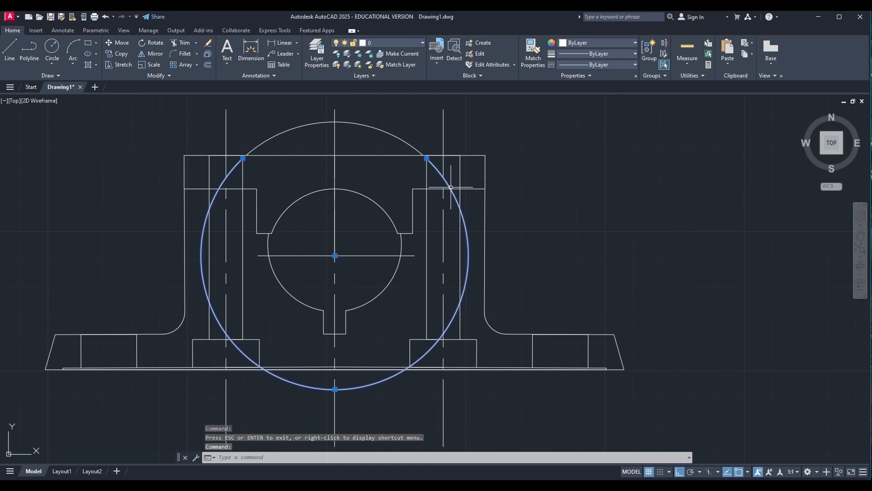
key(Delete)
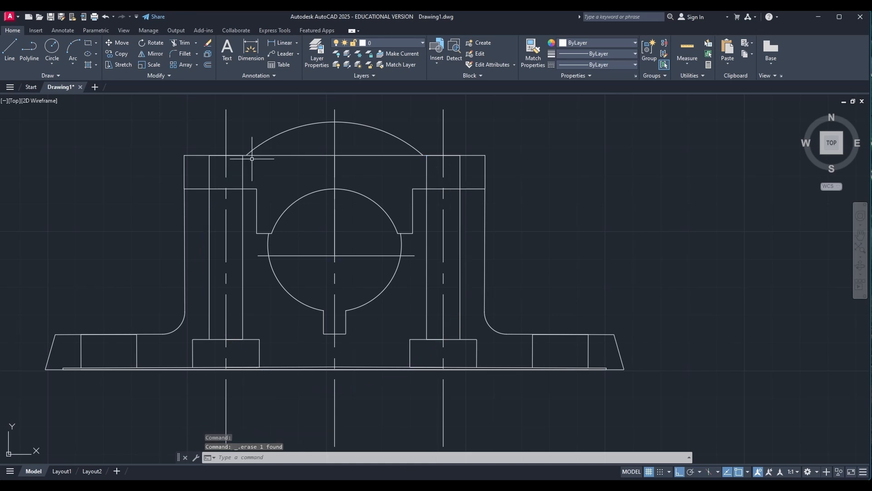
Trim the cap's top edge beneath the arc on both sides of the centreline and delete the horizontal line across the bore
click(175, 42)
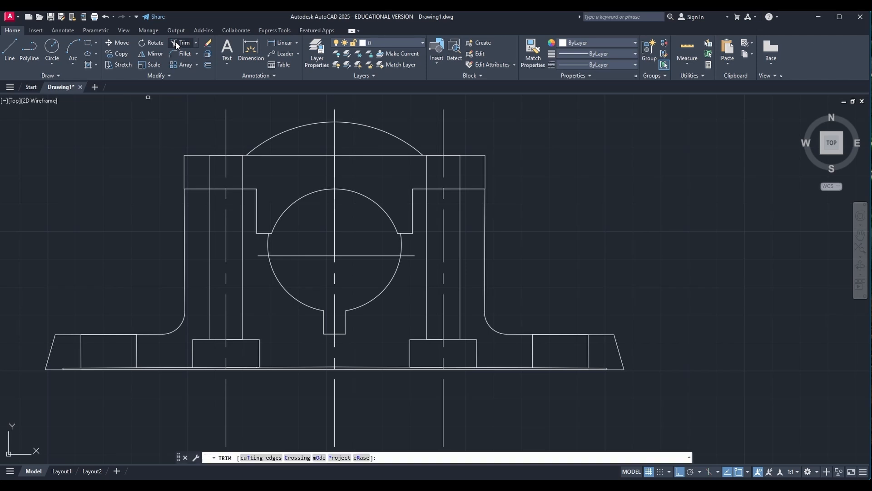
click(296, 154)
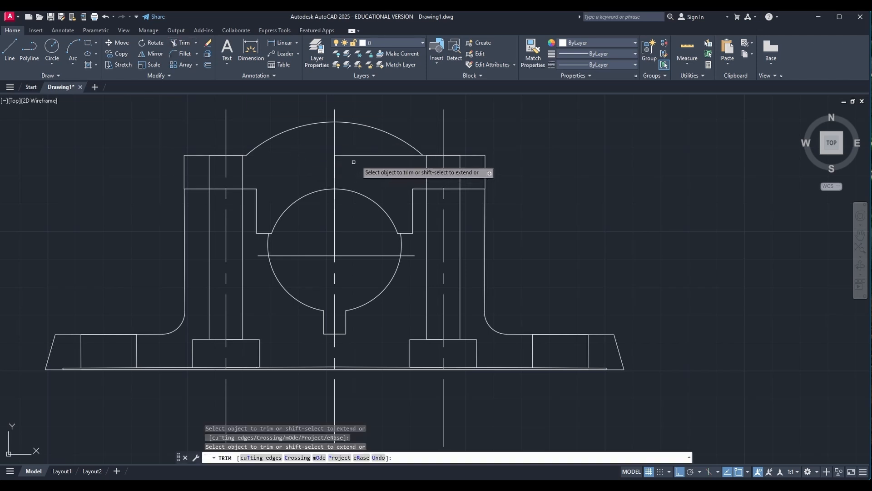
key(Escape)
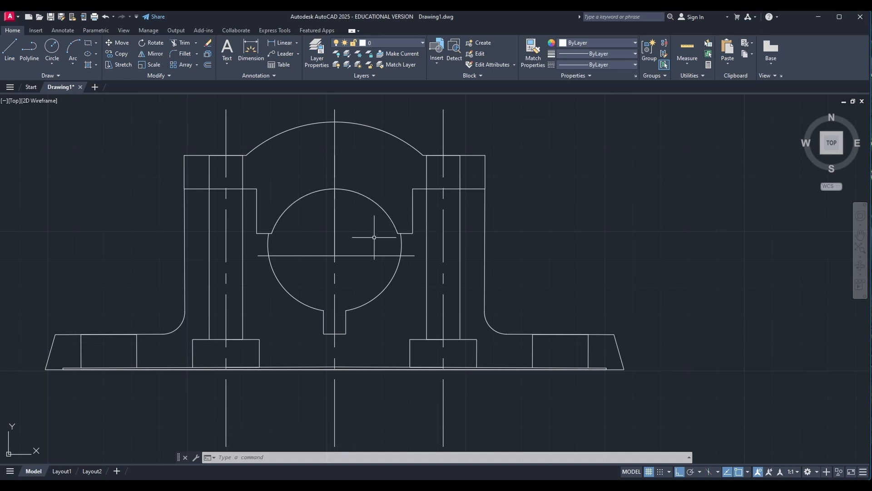
click(375, 256)
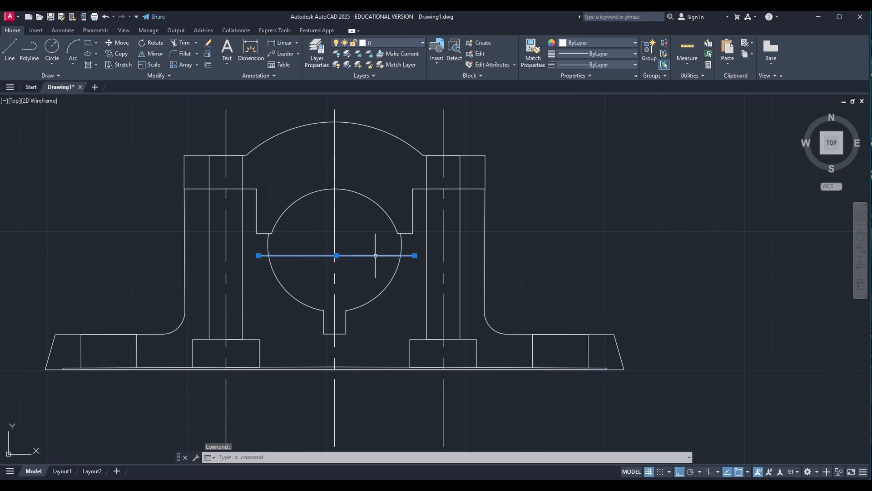
key(Delete)
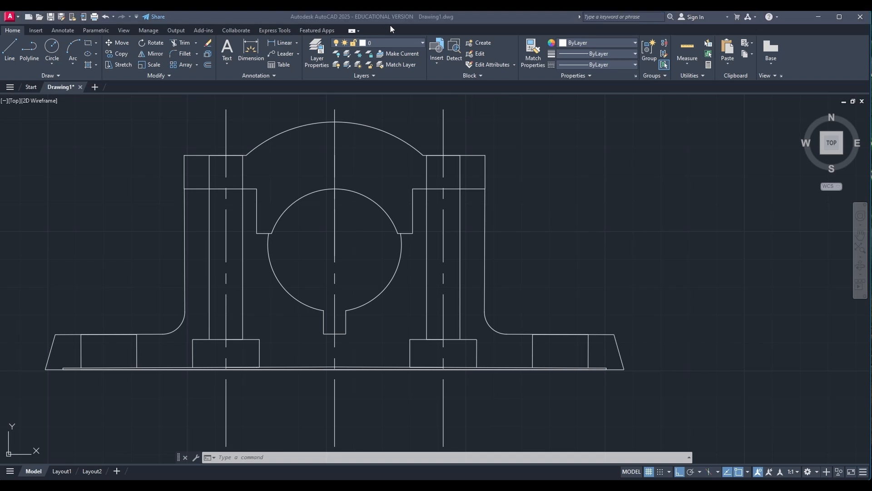
Switch to Calculator, compute 104 − 8, and return to the drawing
click(596, 485)
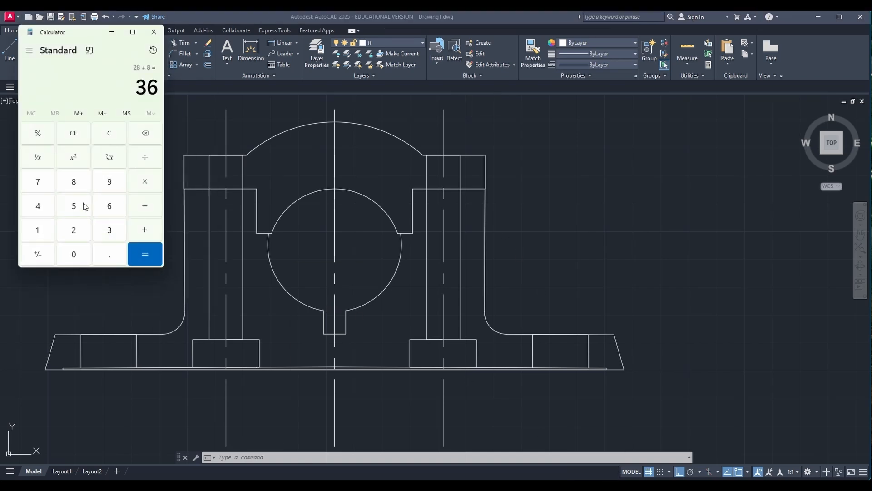
click(71, 134)
click(38, 229)
click(76, 253)
click(39, 205)
click(146, 210)
click(72, 182)
click(143, 253)
click(120, 36)
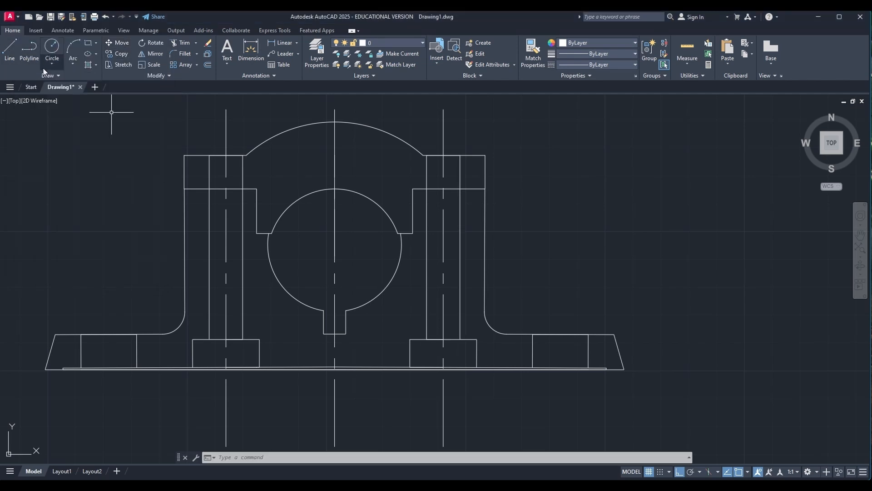
Draw a line from 96 above the right bolt shank's lower outer corner, across the shank's width, and down to the cap's top edge
click(10, 48)
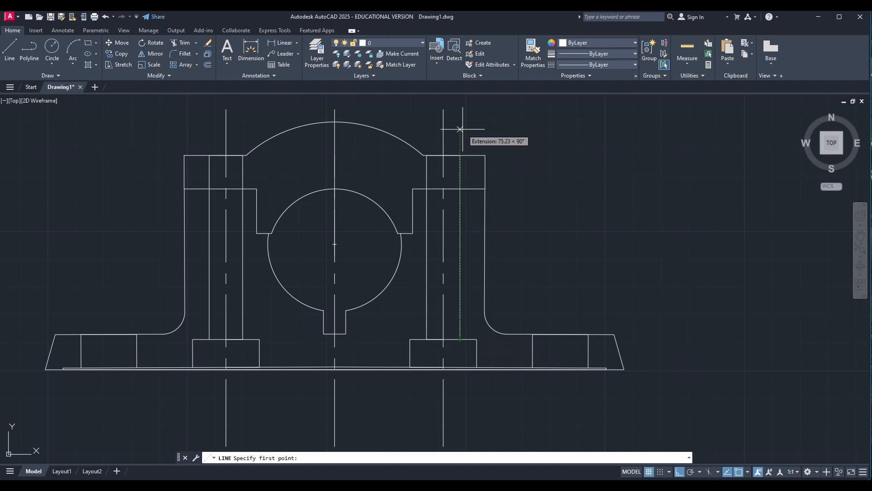
text(96)
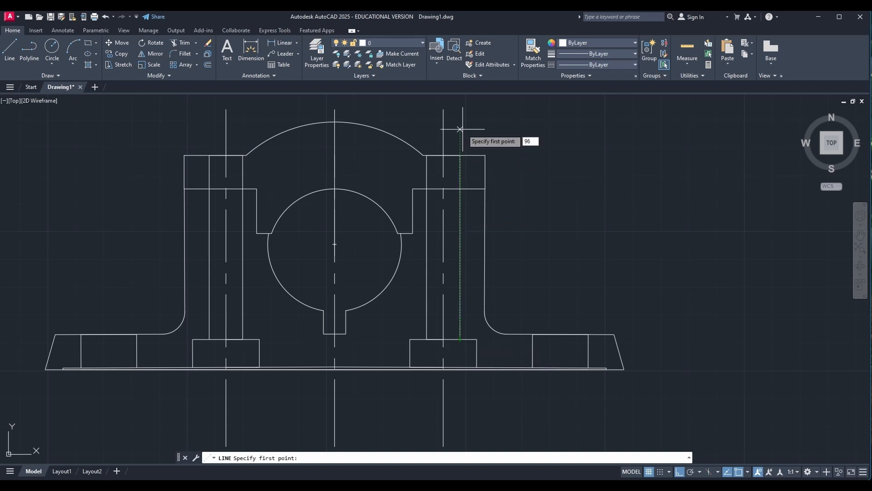
key(Return)
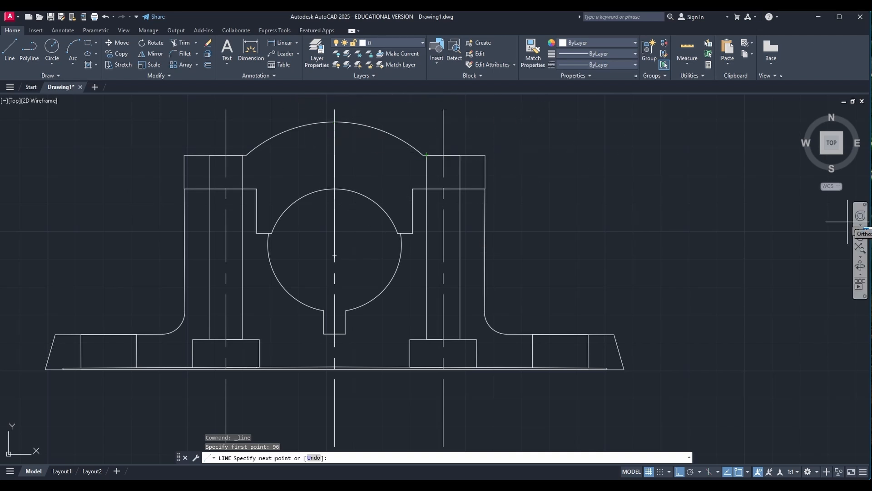
scroll(615, 201, down, 3)
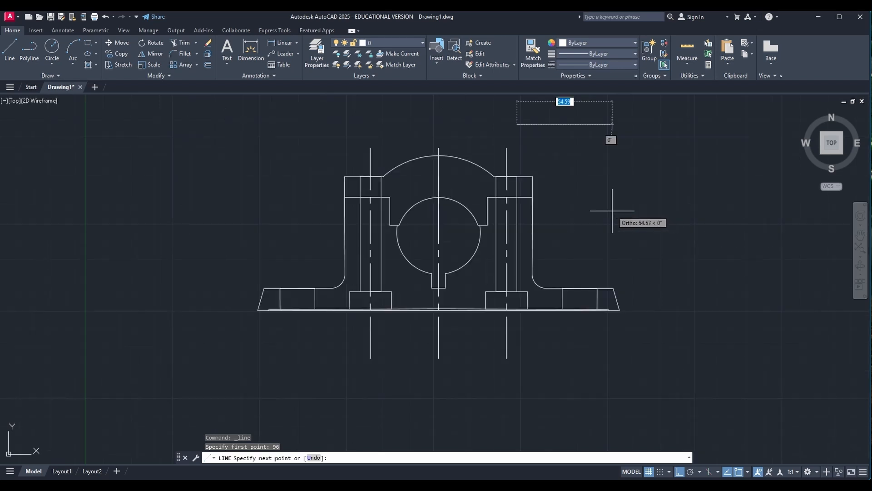
scroll(545, 177, down, 1)
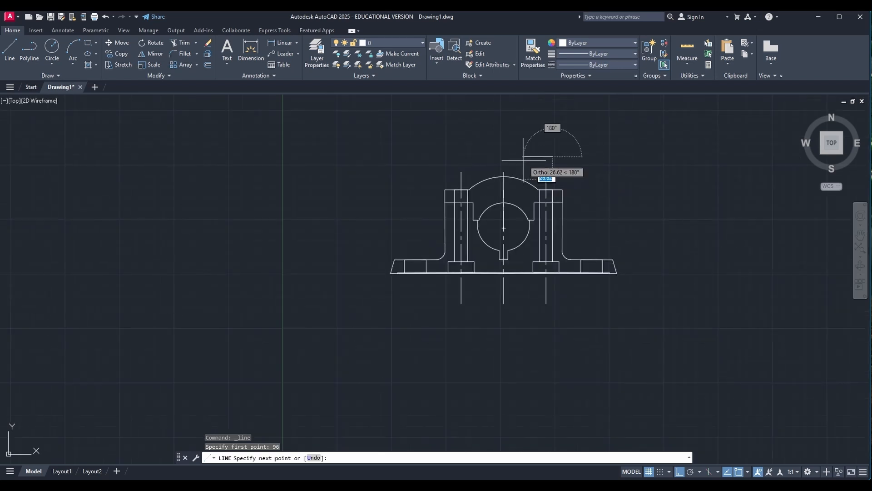
scroll(524, 160, up, 4)
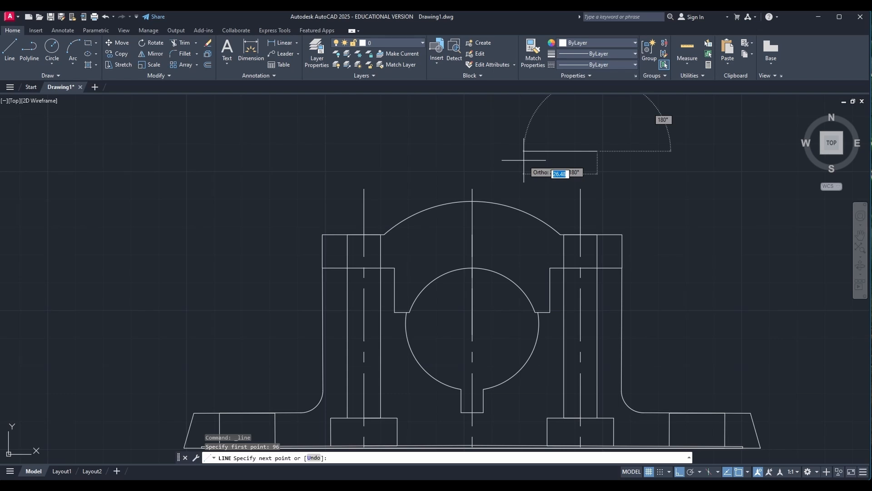
click(564, 152)
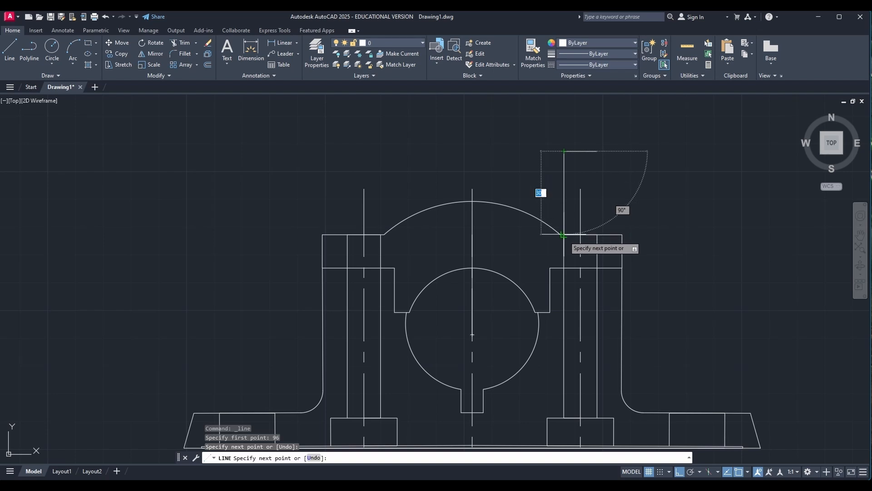
click(564, 235)
key(Escape)
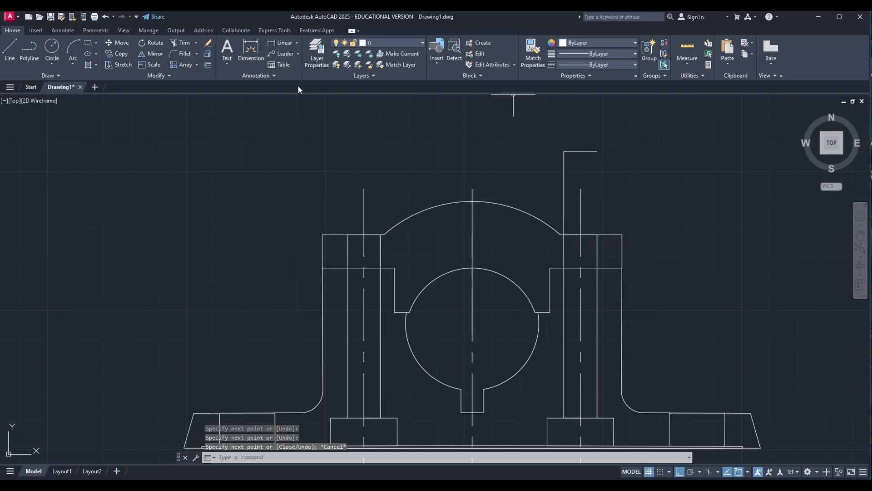
Draw the outer vertical side of the right bolt's protruding end from its upper corner down to the cap's top edge
click(9, 46)
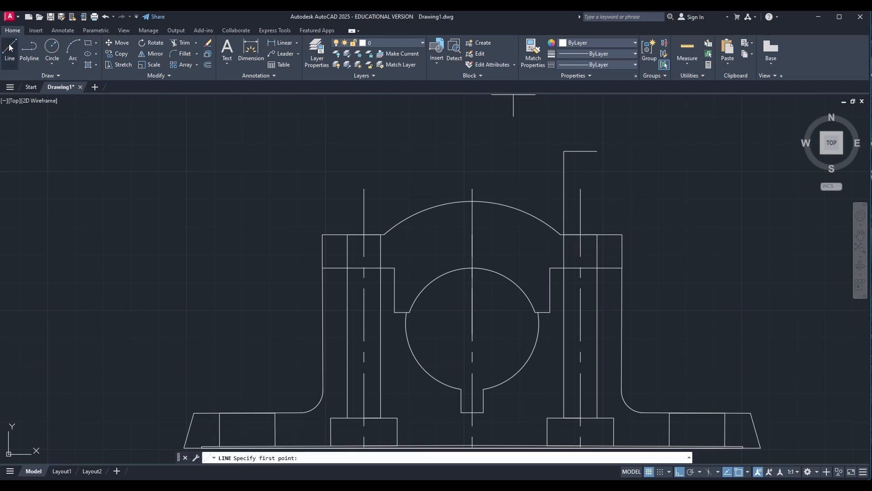
click(597, 152)
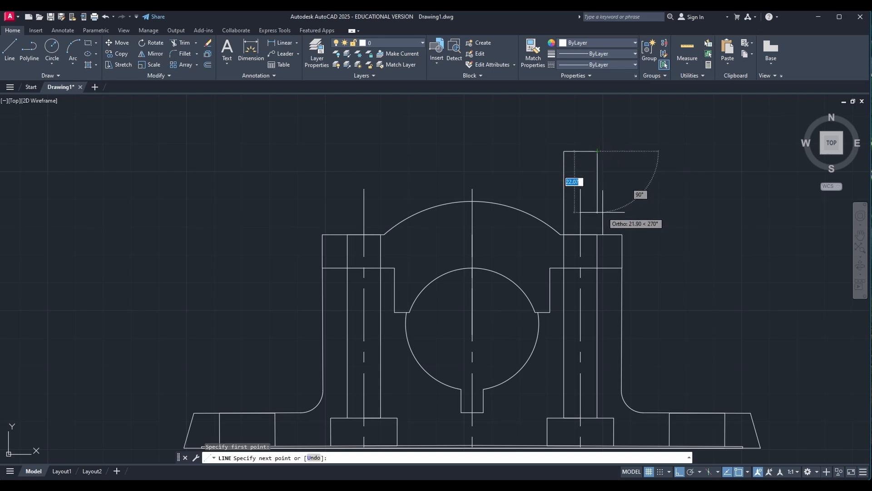
key(Escape)
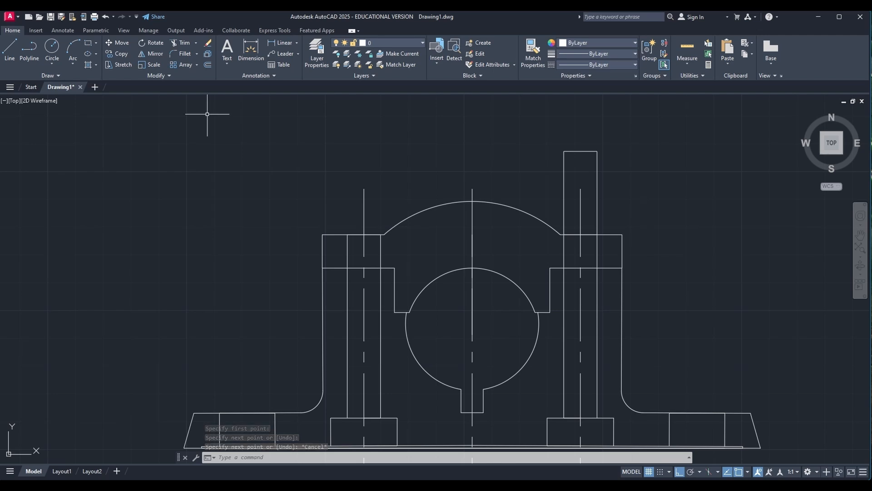
Mirror the three lines of the right bolt's protruding end about the block's vertical centreline, keeping the originals
click(152, 53)
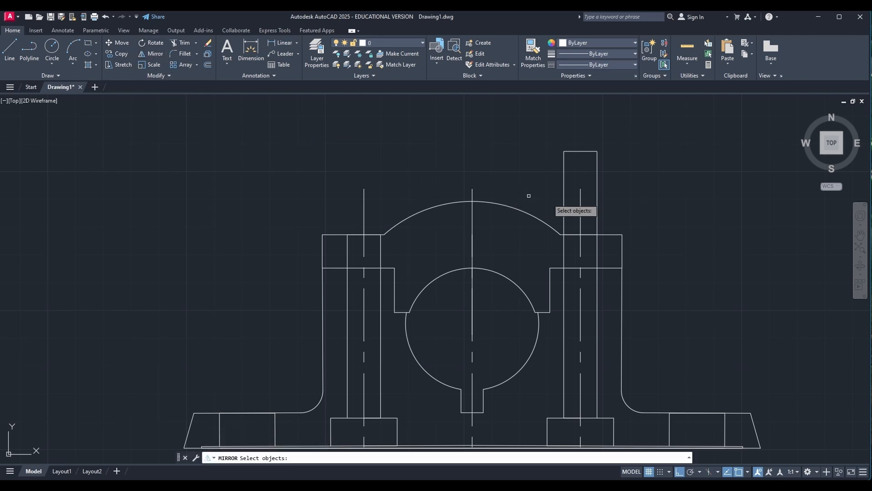
click(565, 202)
click(579, 151)
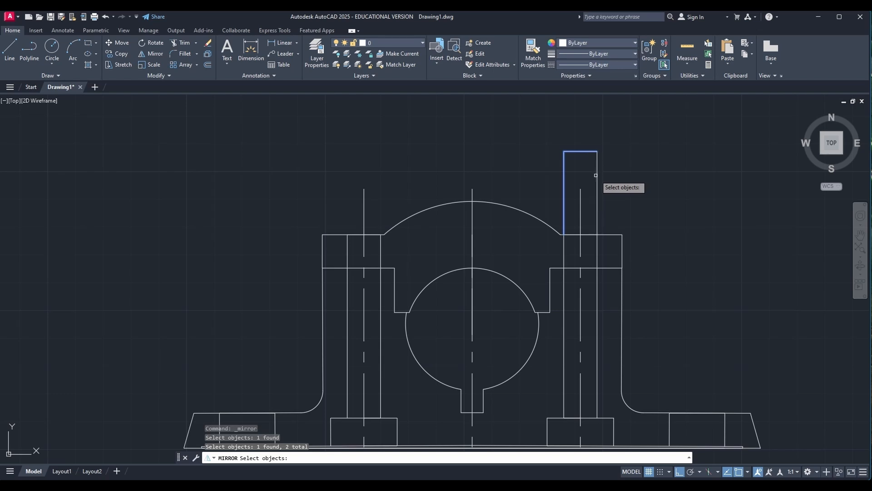
click(596, 175)
click(609, 196)
click(598, 198)
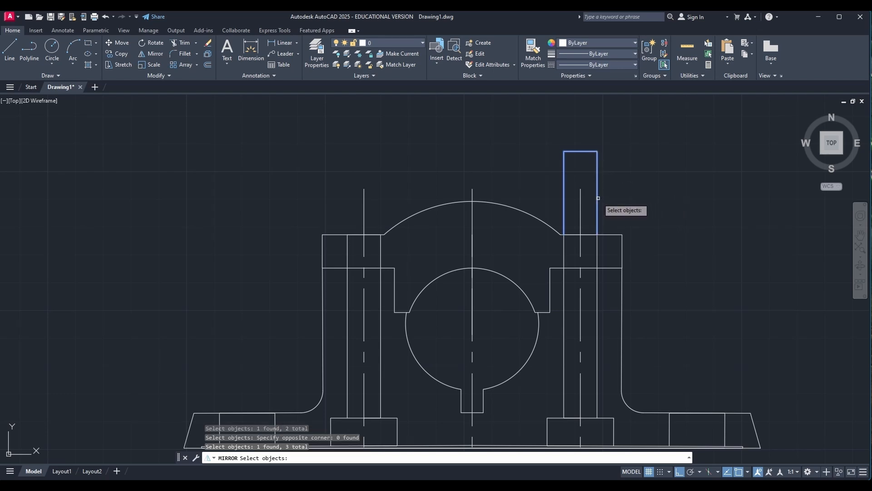
key(Return)
click(472, 202)
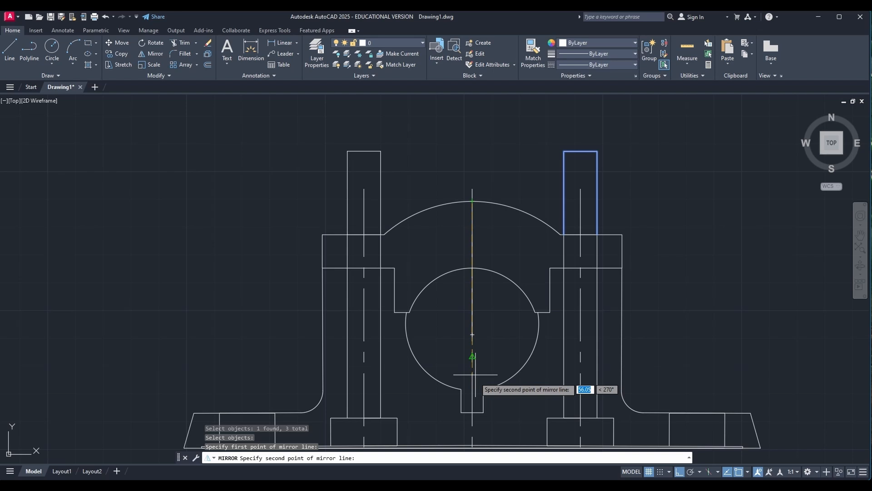
click(472, 412)
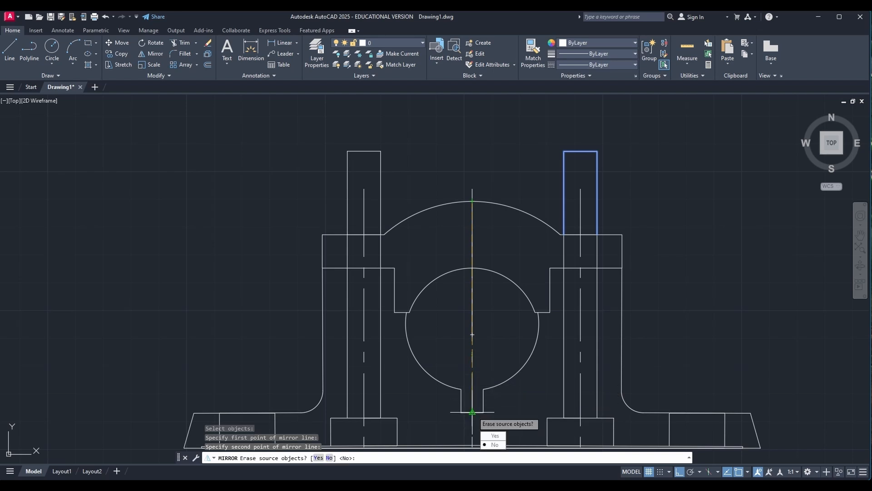
Stretch the upper end of the left bolt's centreline vertically, well above the bolt's top edge
middle_drag(521, 211, 528, 282)
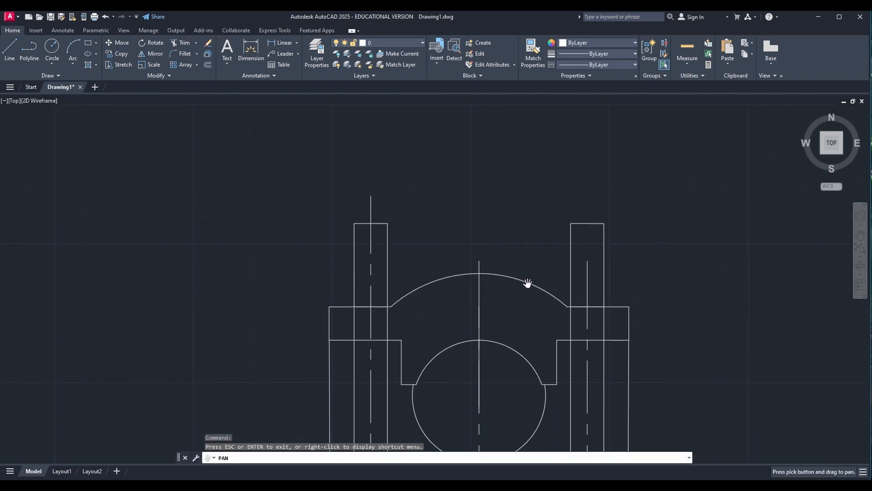
key(Escape)
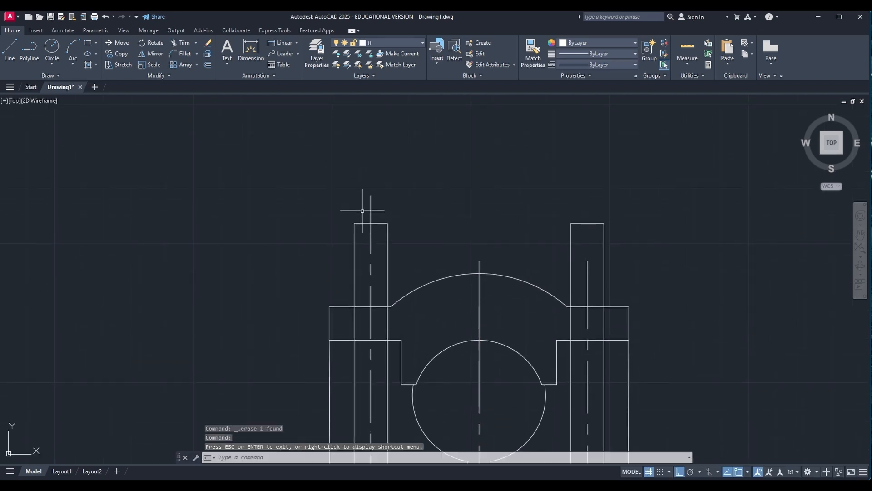
click(371, 195)
click(371, 195)
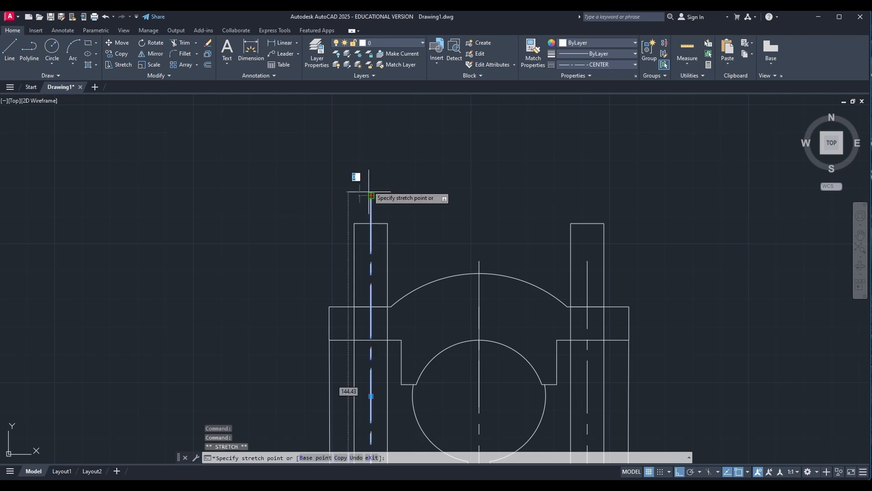
click(368, 129)
key(Escape)
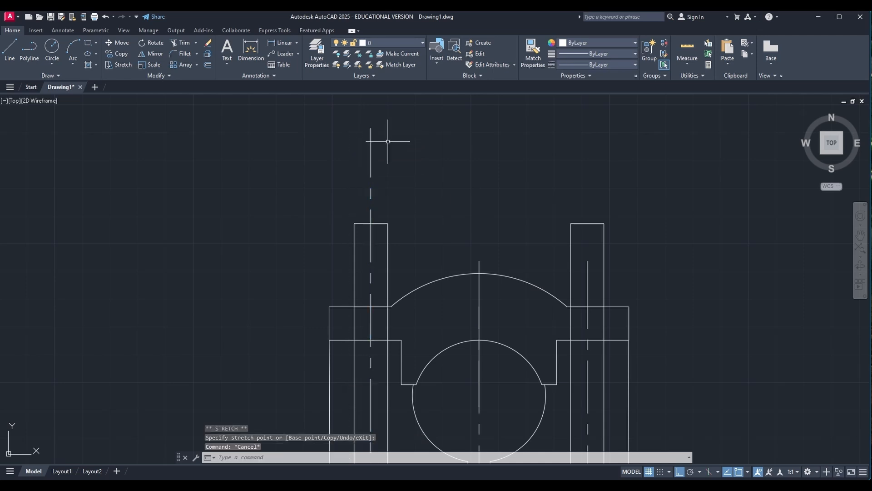
Draw a circle of radius 13 centred on the upper end of the left bolt's centreline
click(52, 49)
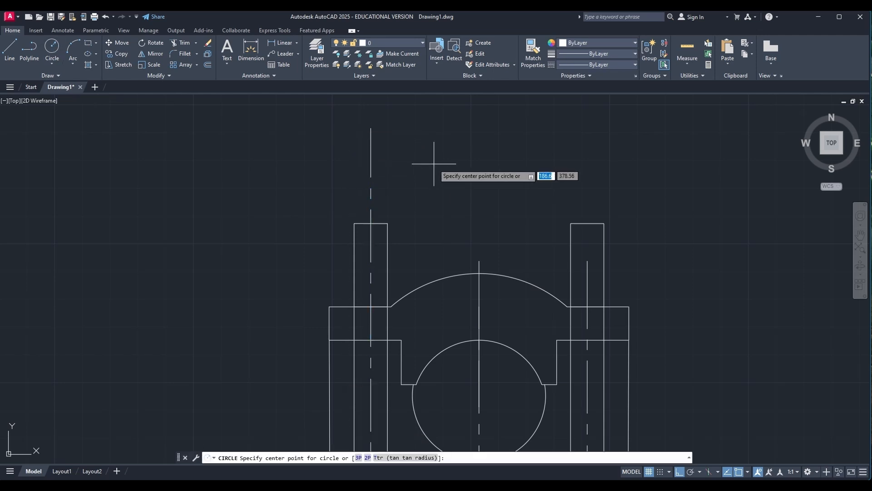
click(371, 129)
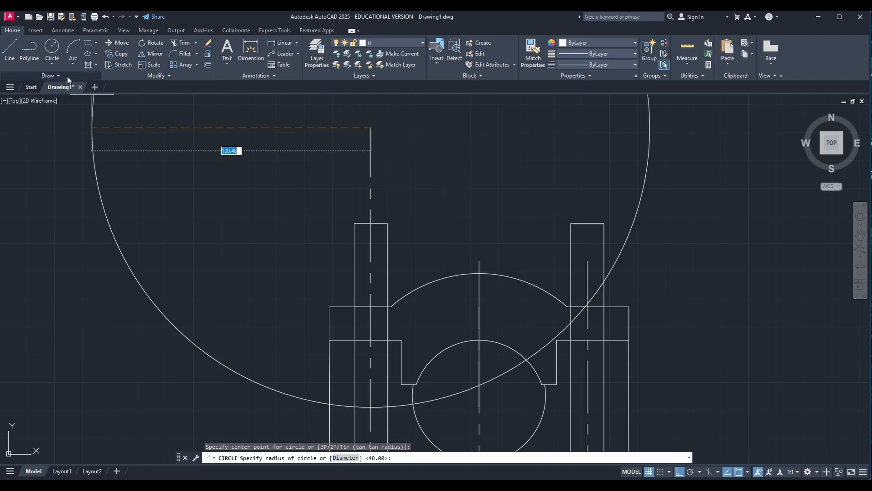
text(13)
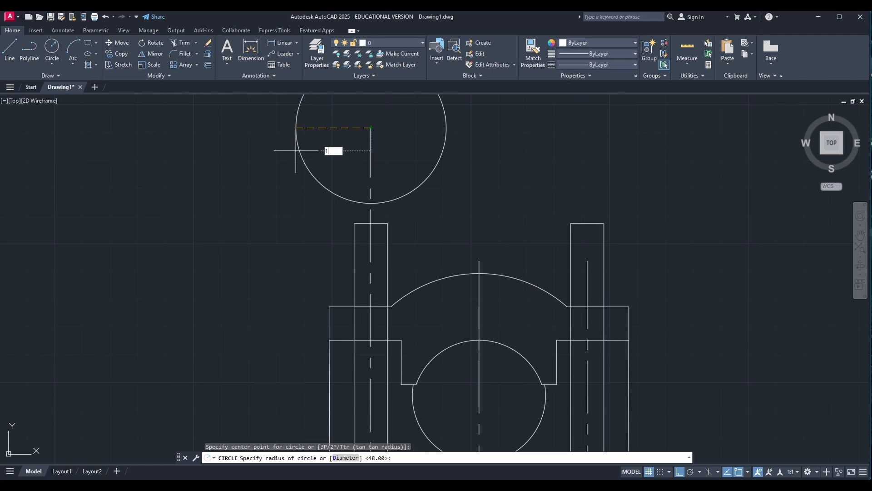
key(Return)
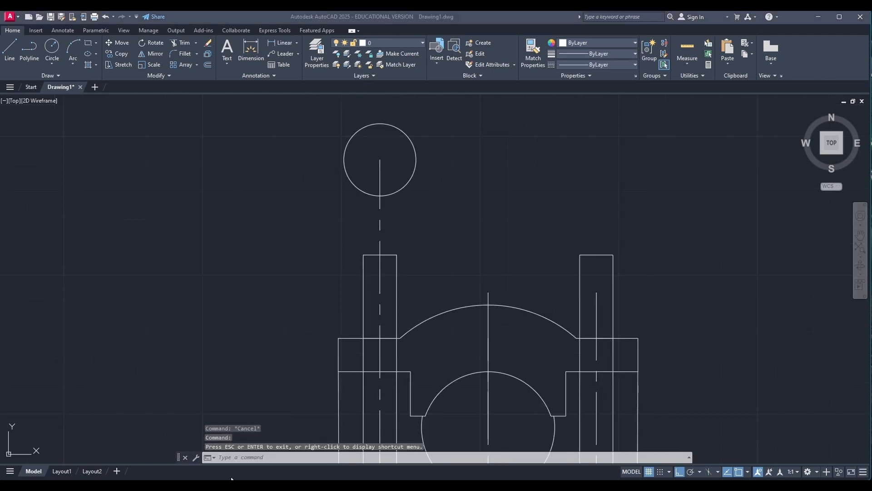
Draw a 6-sided polygon circumscribed about the circle above the left bolt, sharing its centre and radius
click(232, 459)
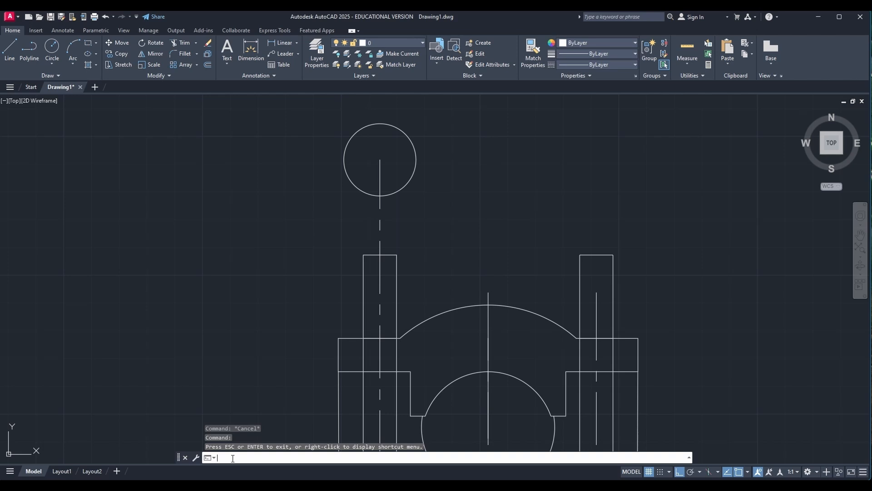
text(poly)
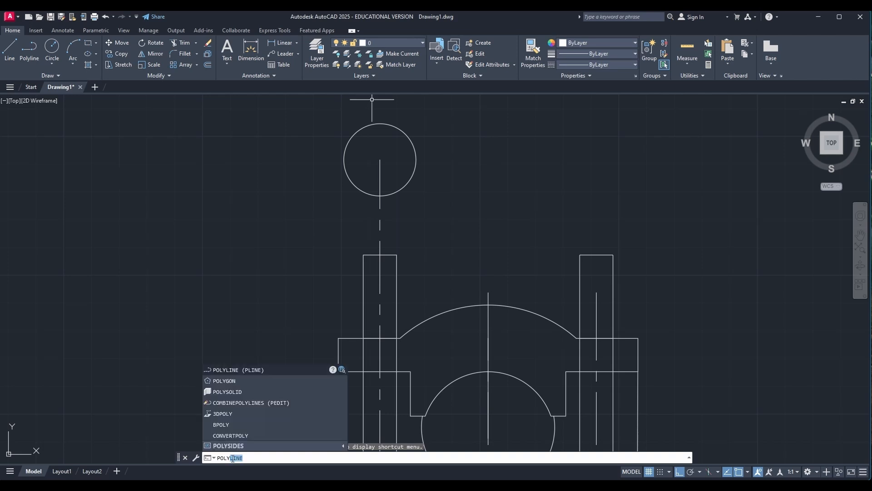
click(225, 381)
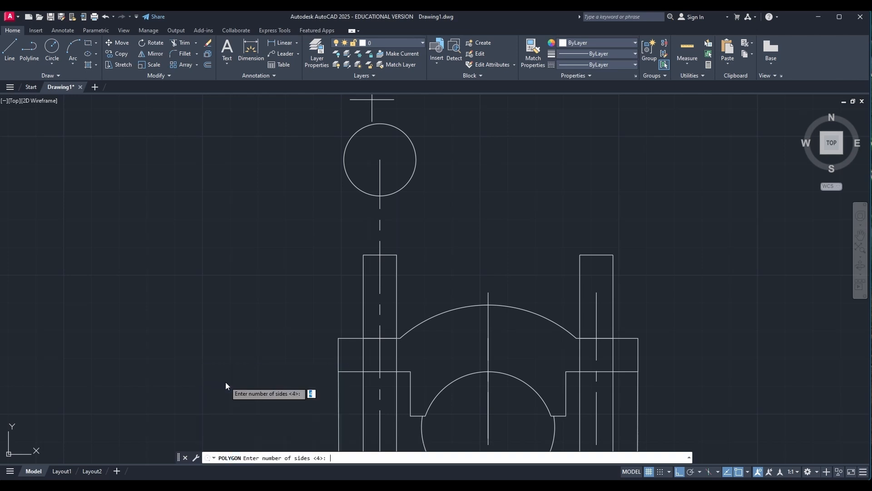
text(6)
key(Return)
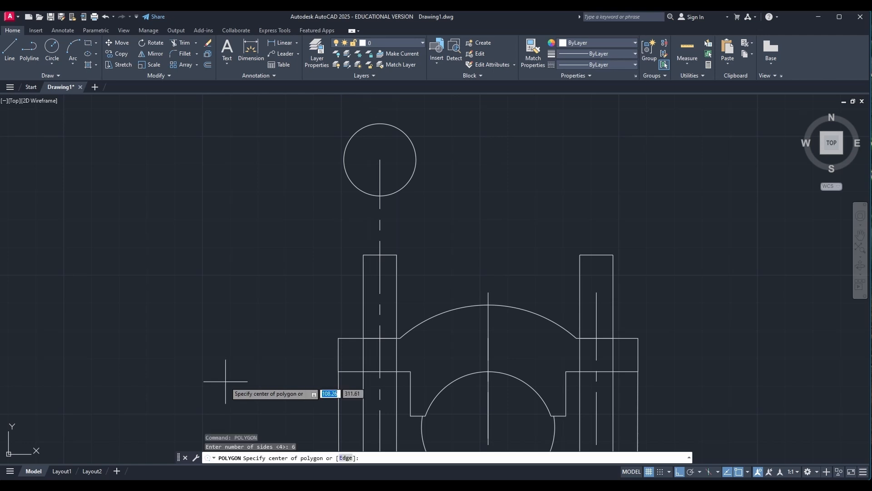
click(380, 160)
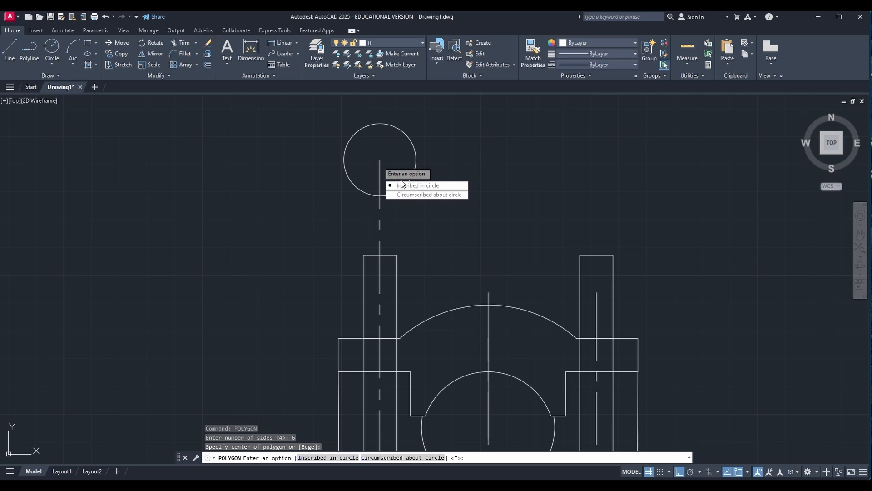
click(427, 194)
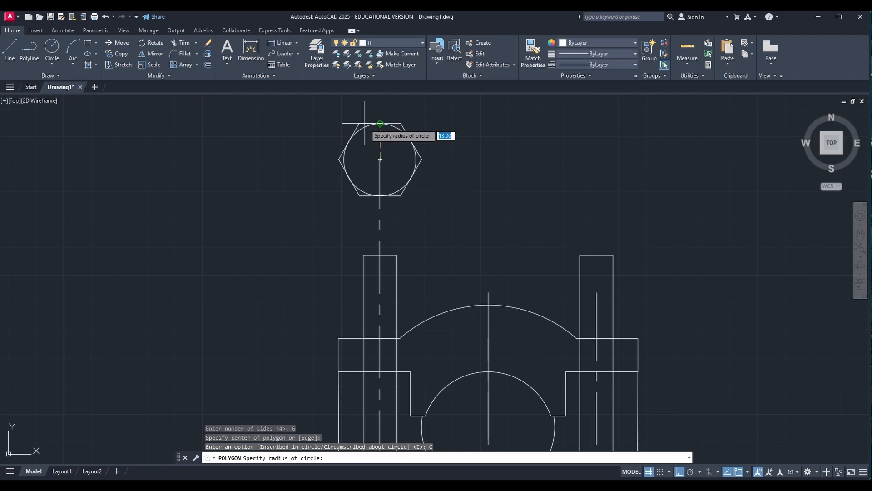
click(380, 124)
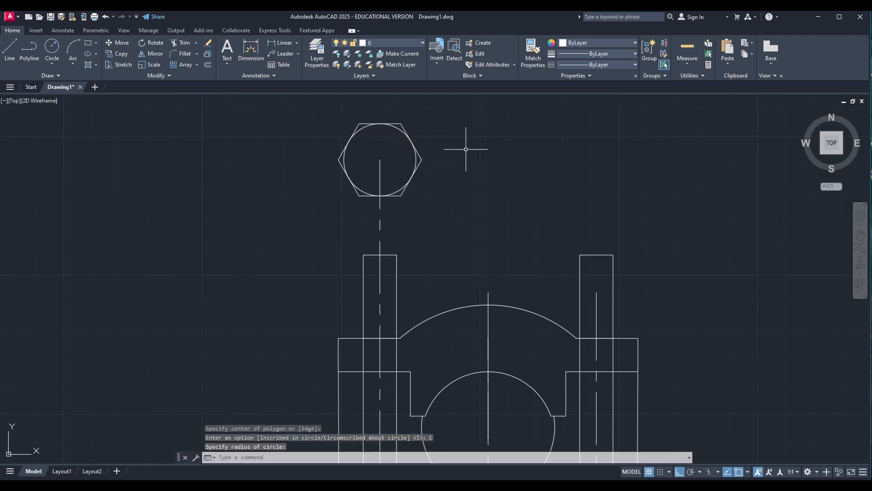
key(Escape)
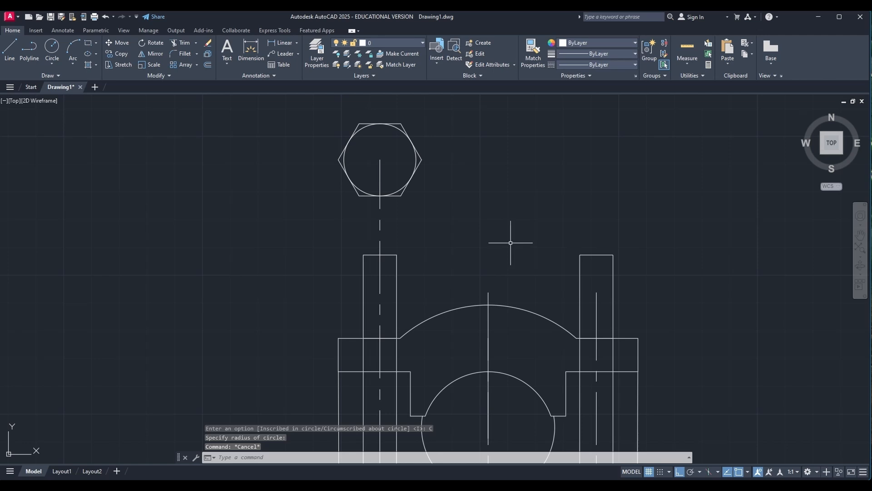
Draw the nut's side outline from directly below the hexagon's right corner at bolt-top level: 8 down, 26 left, and back up to that level
click(10, 48)
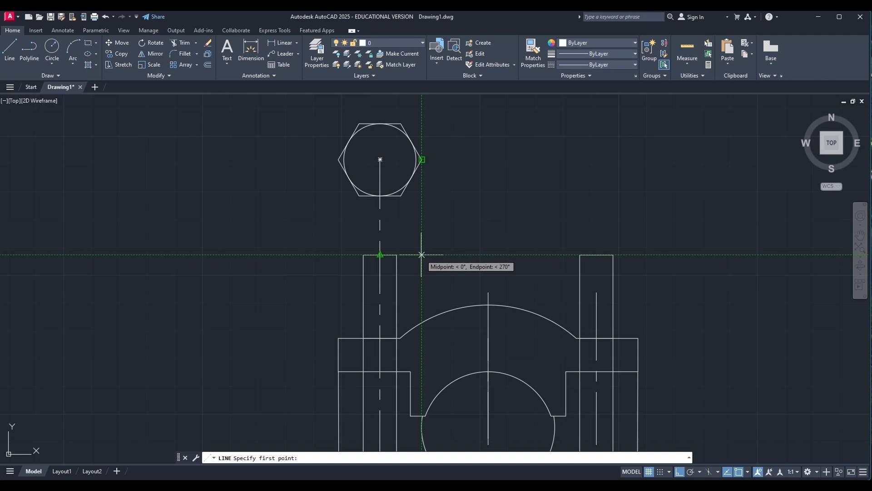
click(421, 254)
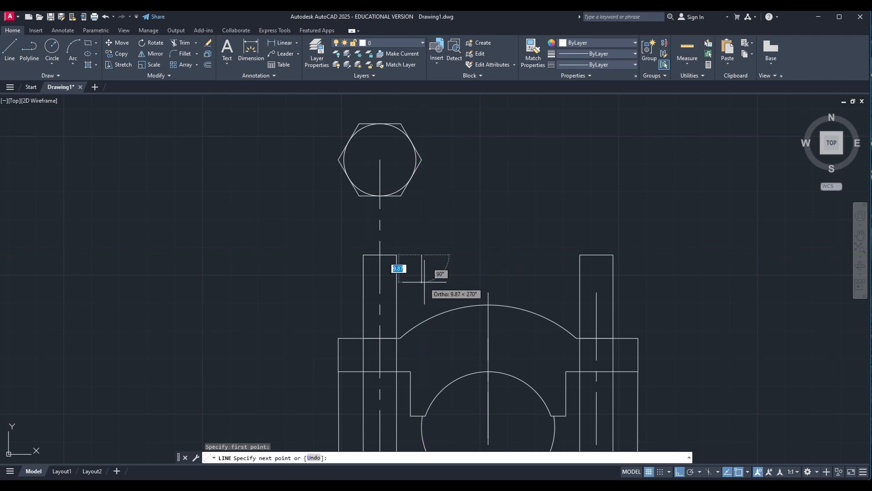
text(8)
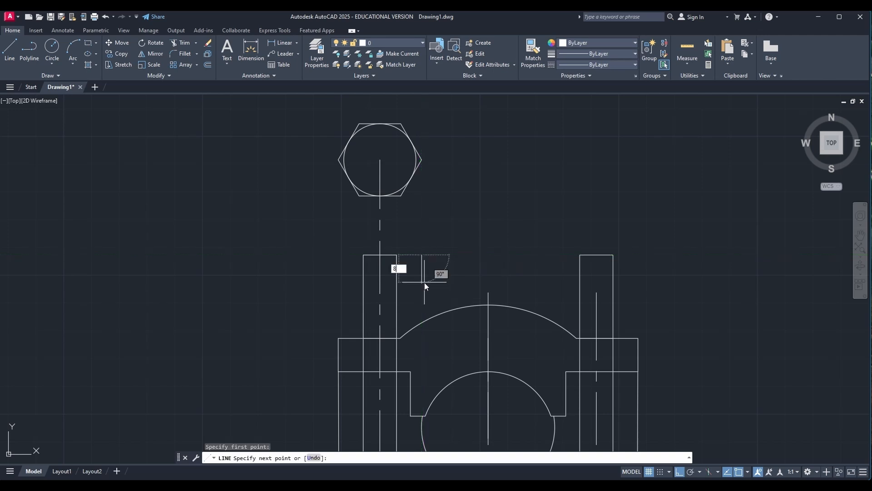
key(Return)
scroll(424, 282, up, 2)
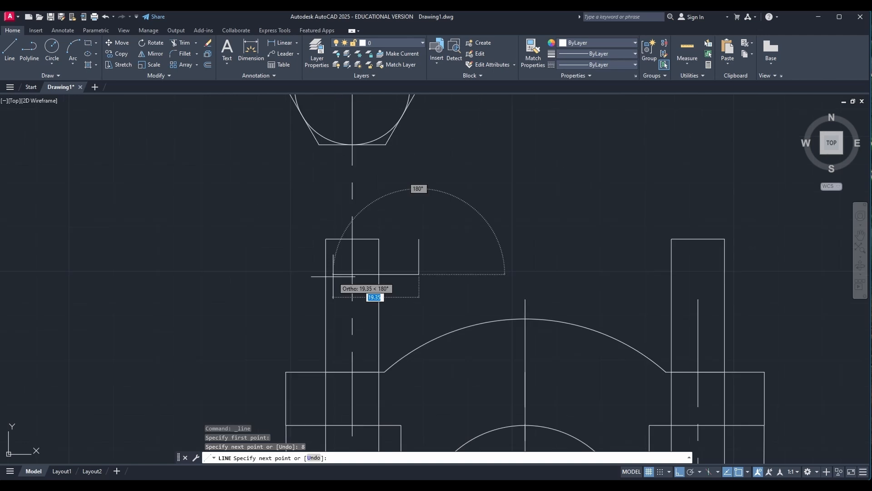
scroll(325, 278, down, 2)
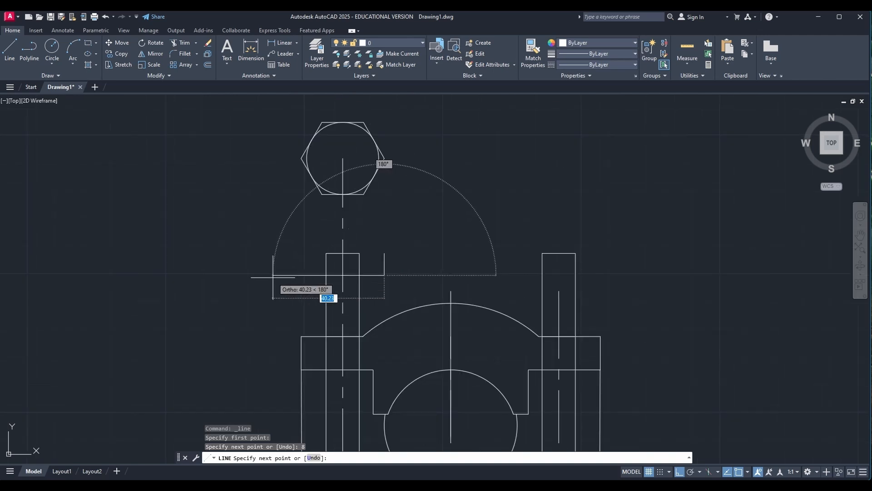
text(26)
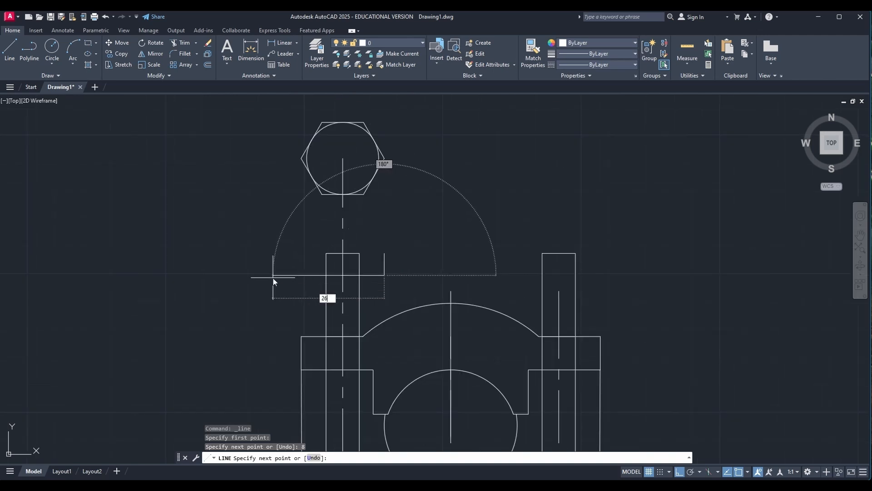
key(Return)
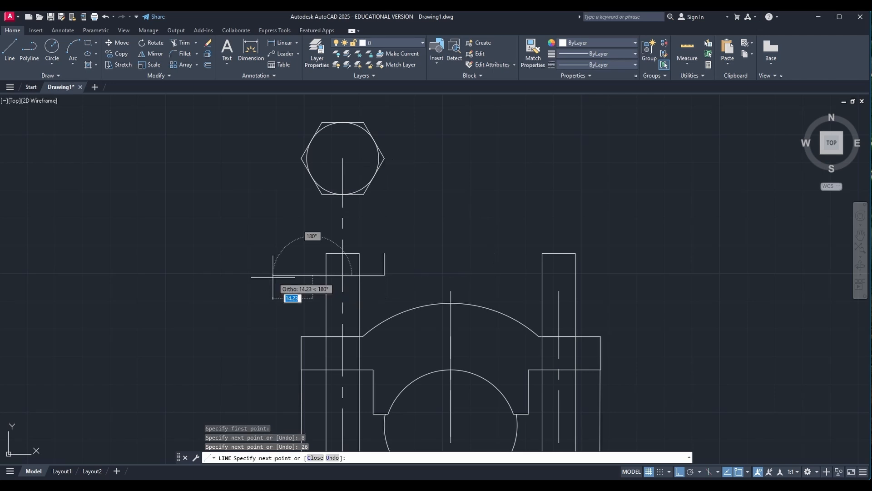
click(313, 252)
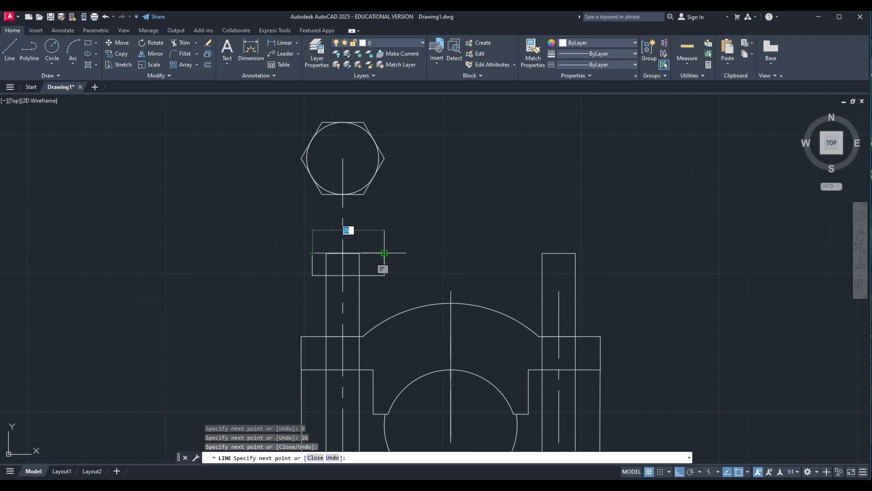
key(Escape)
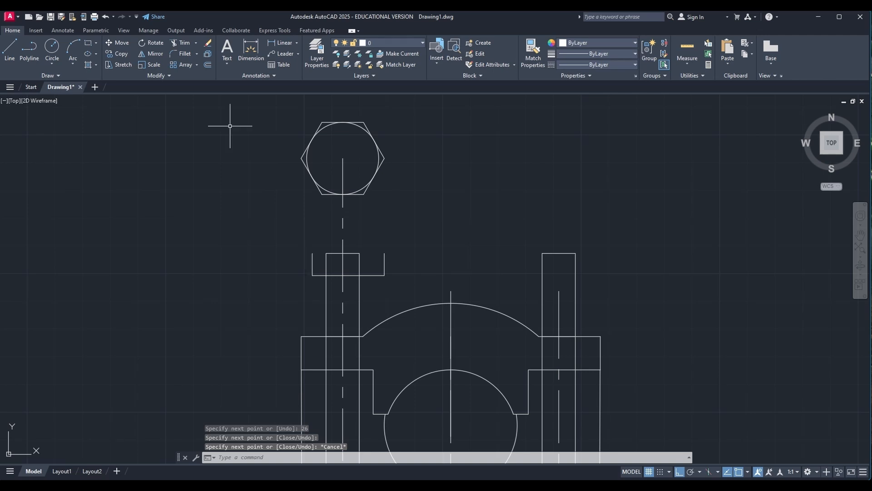
Trim away the nut outline to the left of the left bolt's centreline, including its left vertical side
click(182, 43)
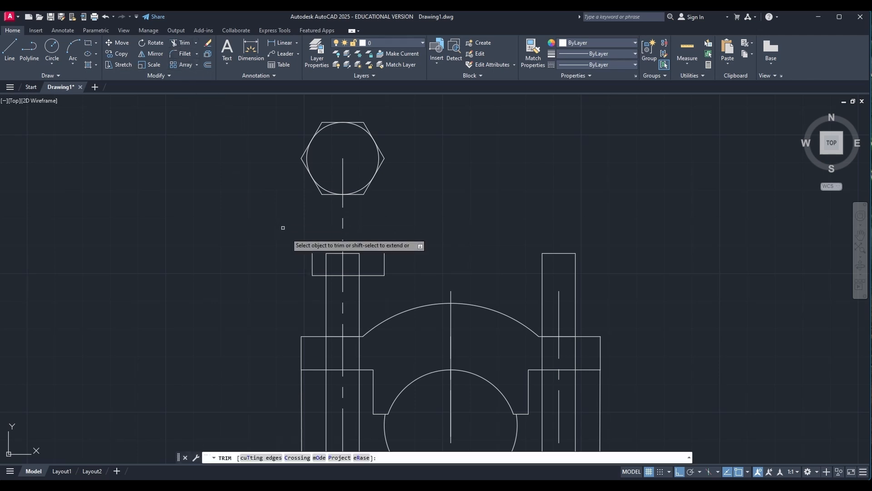
click(314, 263)
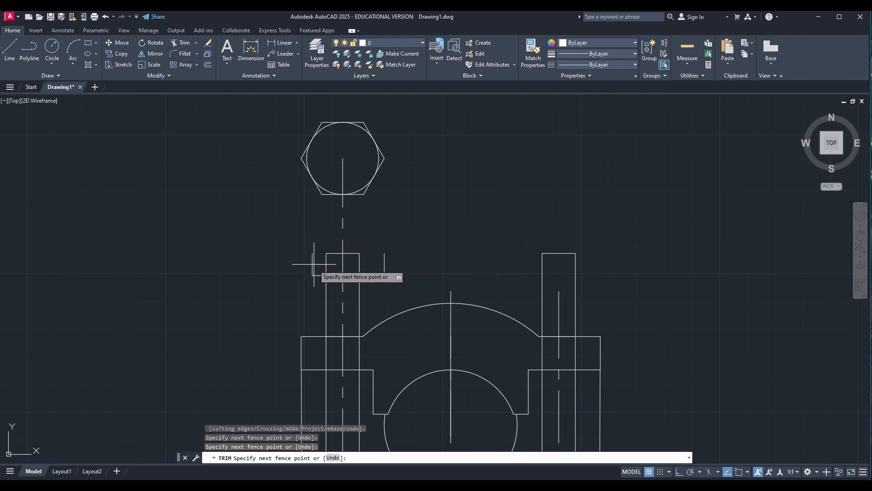
click(313, 265)
click(312, 264)
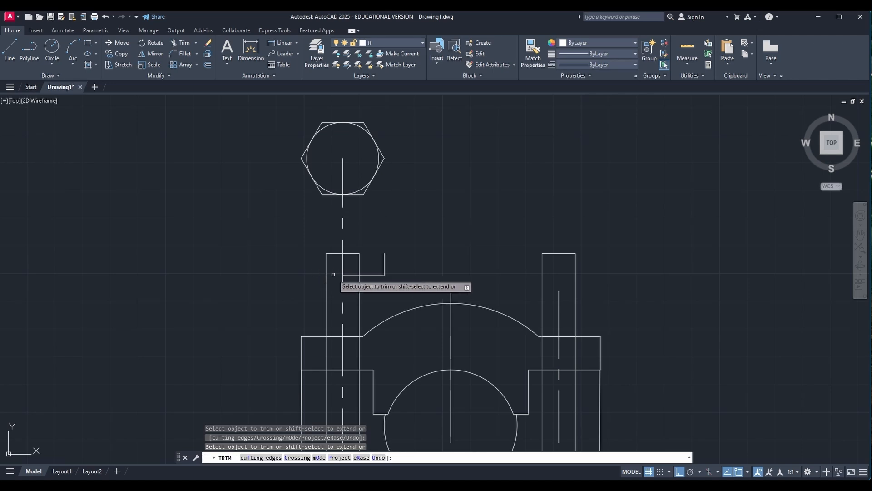
key(Escape)
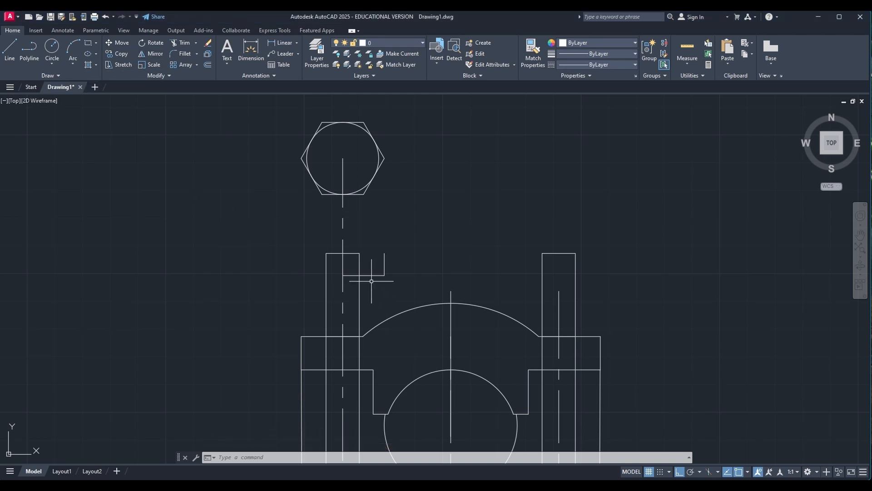
Mirror the nut's right-hand bottom and side lines about the left bolt's centreline, keeping the originals
click(154, 52)
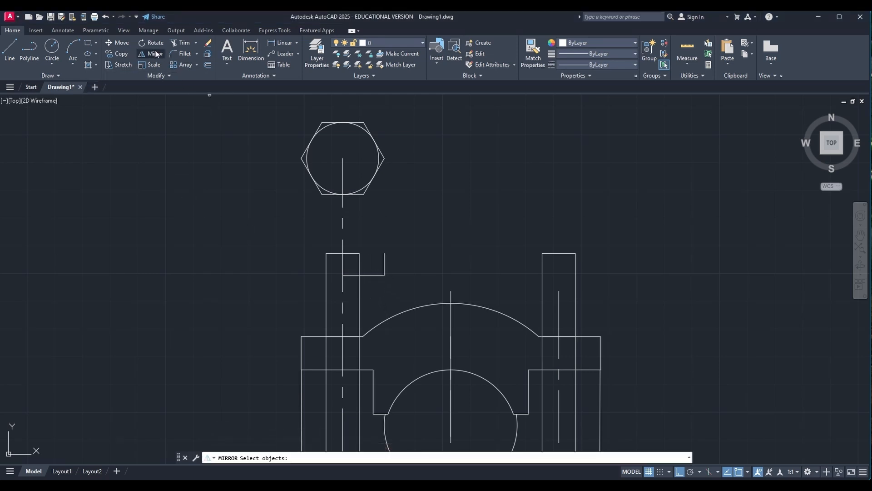
click(374, 275)
click(385, 265)
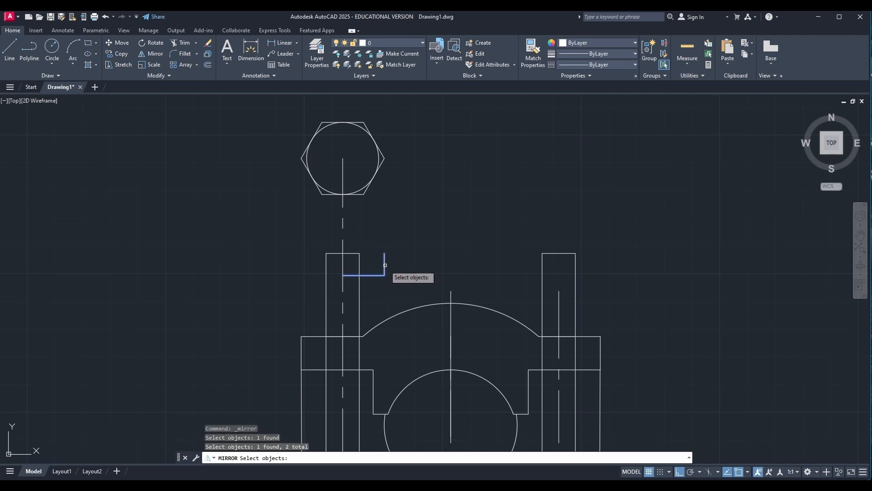
key(Return)
click(342, 253)
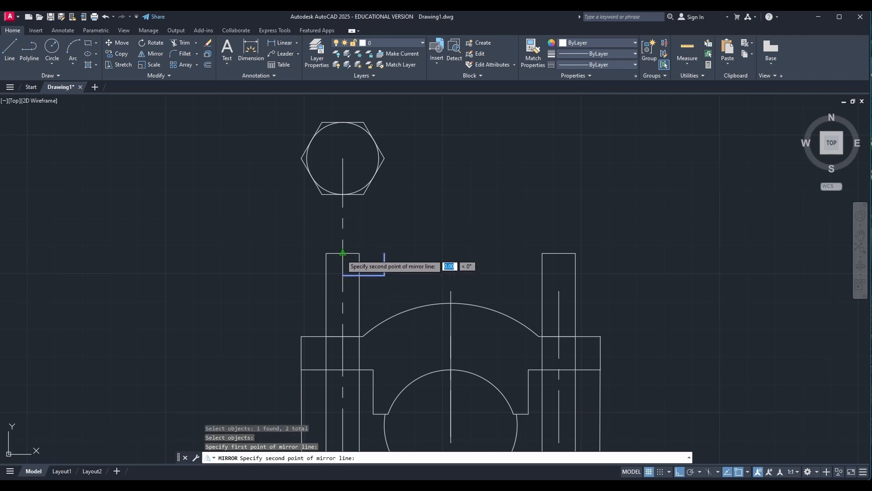
click(343, 337)
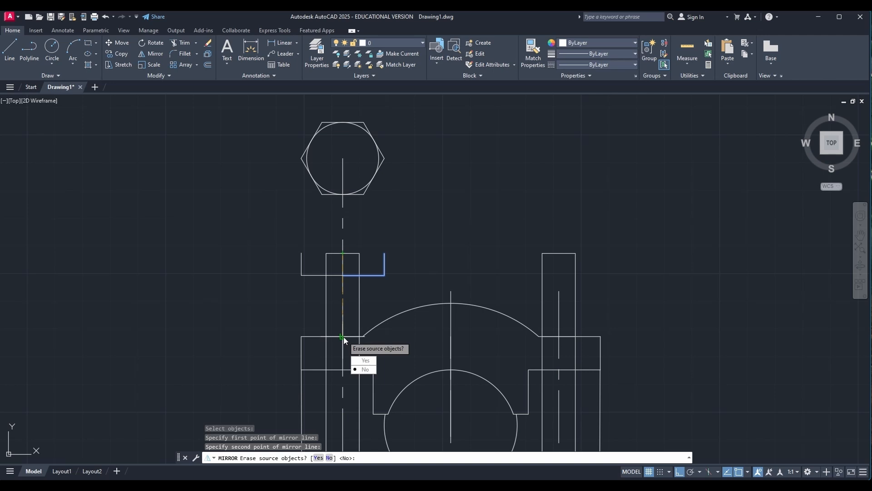
click(366, 369)
key(Escape)
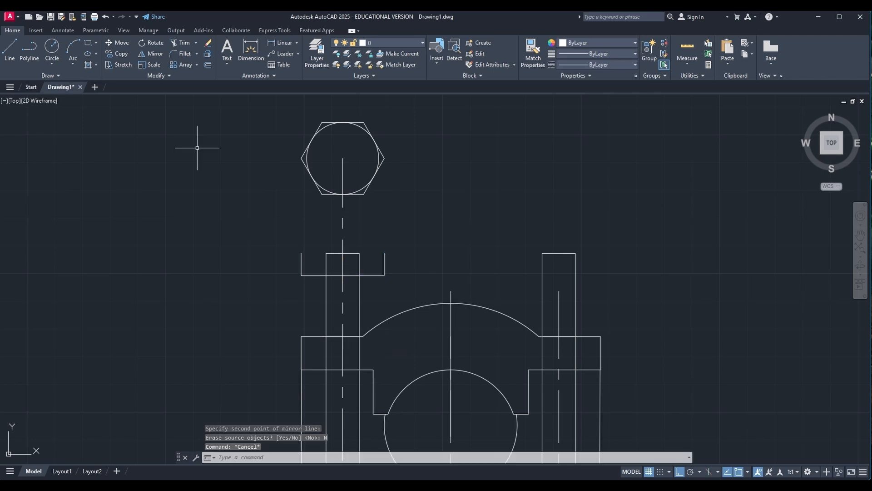
Close the nut outline with a horizontal line joining the upper ends of its two vertical sides
click(9, 49)
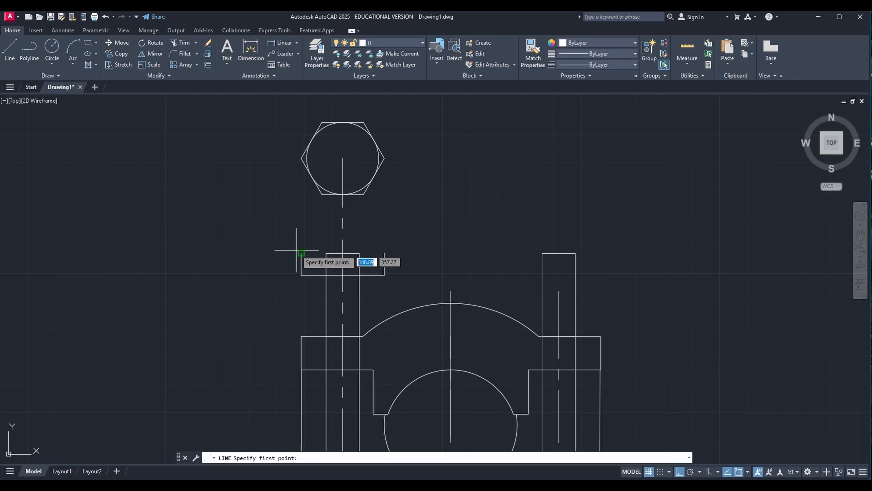
click(301, 252)
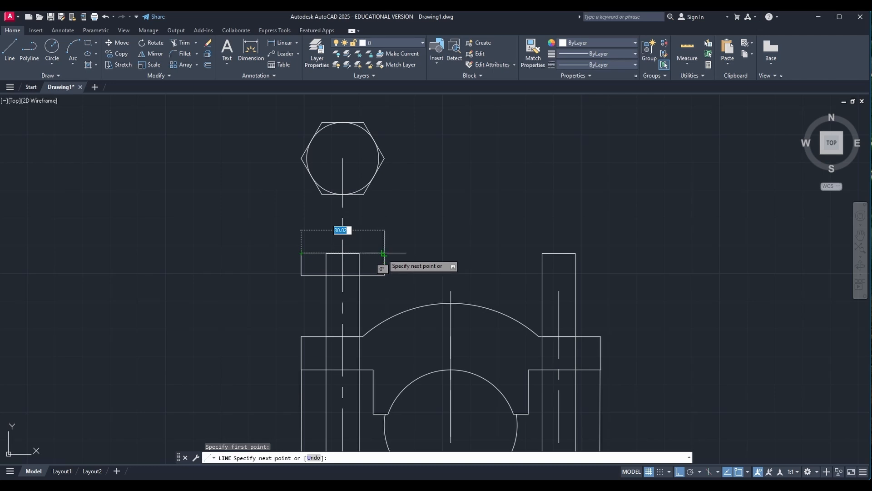
key(Escape)
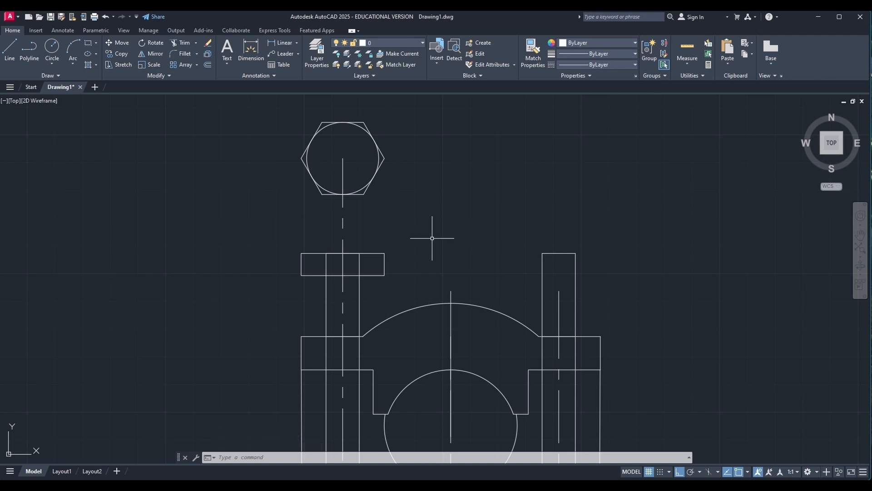
Draw a vertical line about 17 units long down through the nut outline, aligned with the hexagon's lower-left corner
click(10, 48)
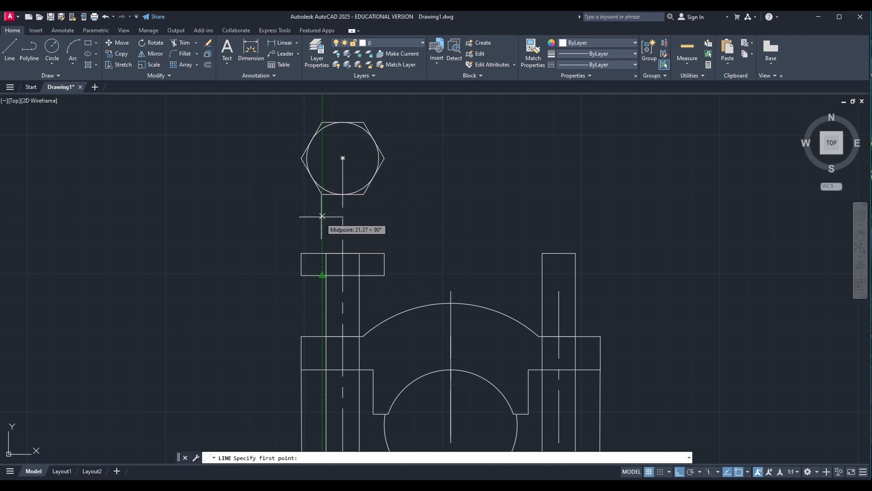
click(322, 241)
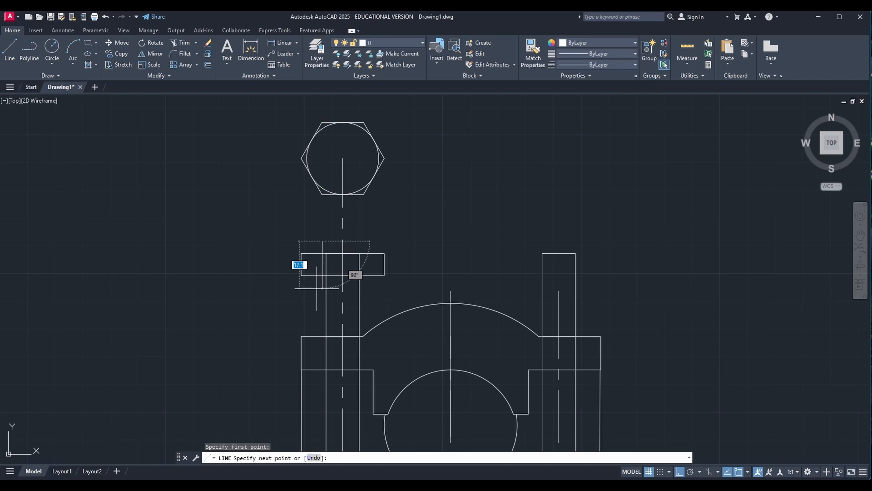
key(Escape)
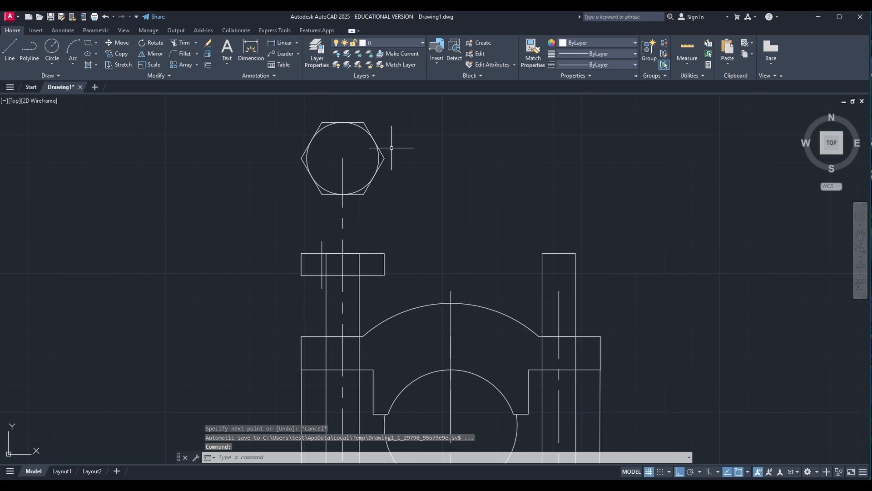
Trim the projected vertical line where it extends above and below the nut outline
click(181, 43)
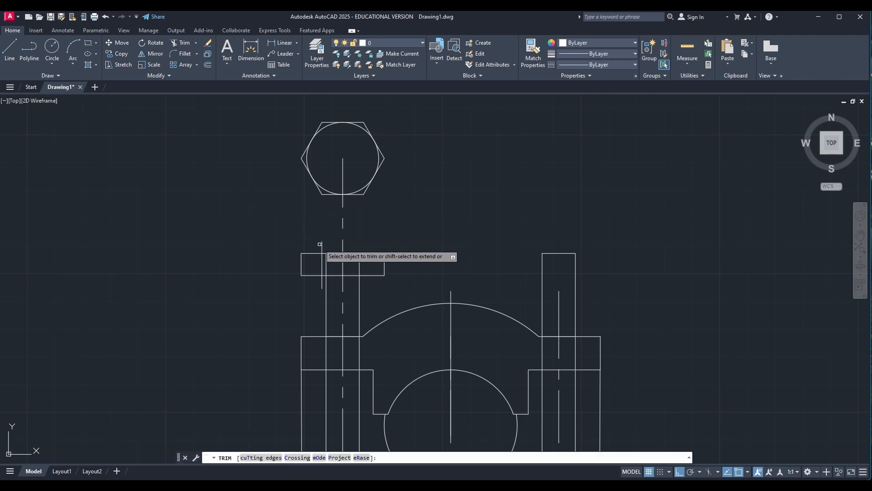
click(321, 246)
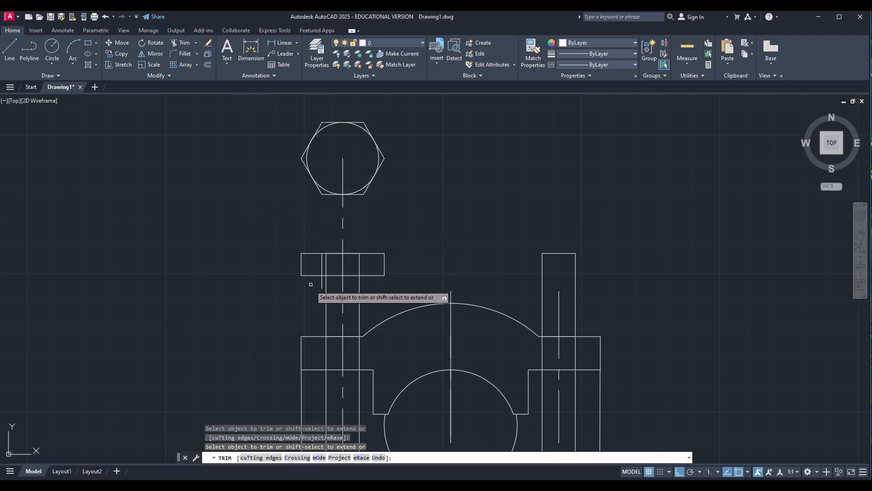
click(322, 282)
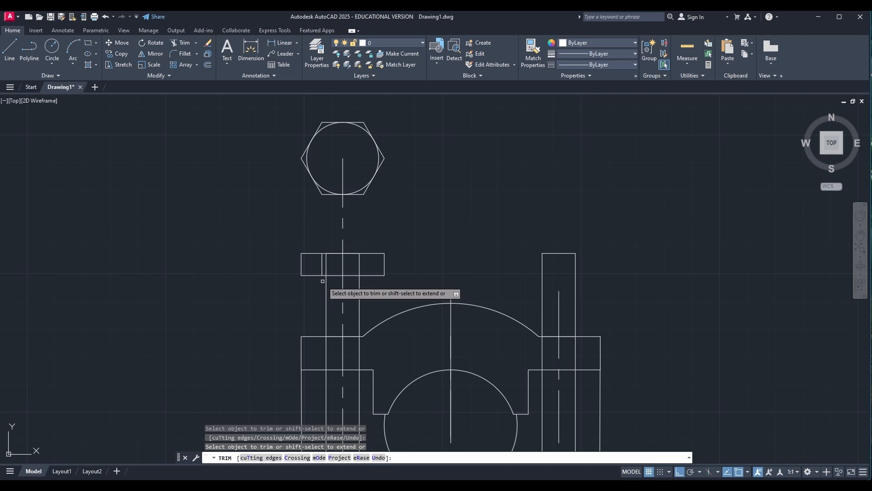
key(Escape)
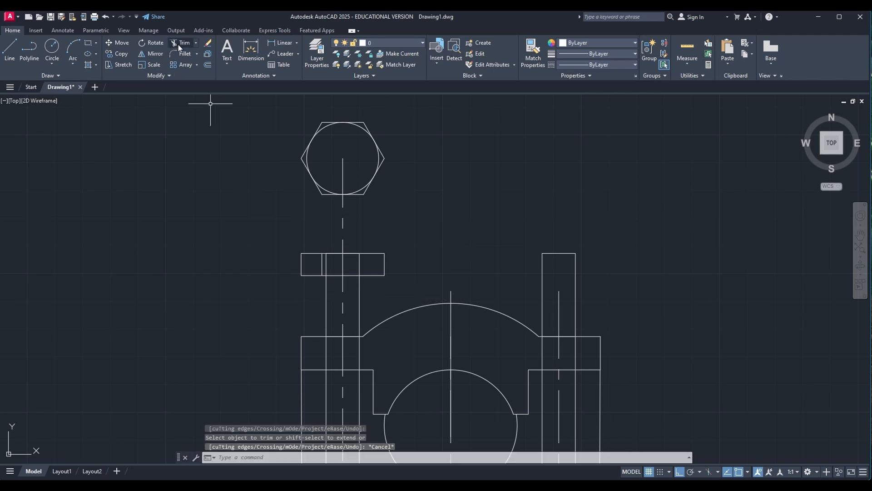
Mirror the nut's inner vertical edge line about the left bolt's centreline, keeping the original
click(152, 53)
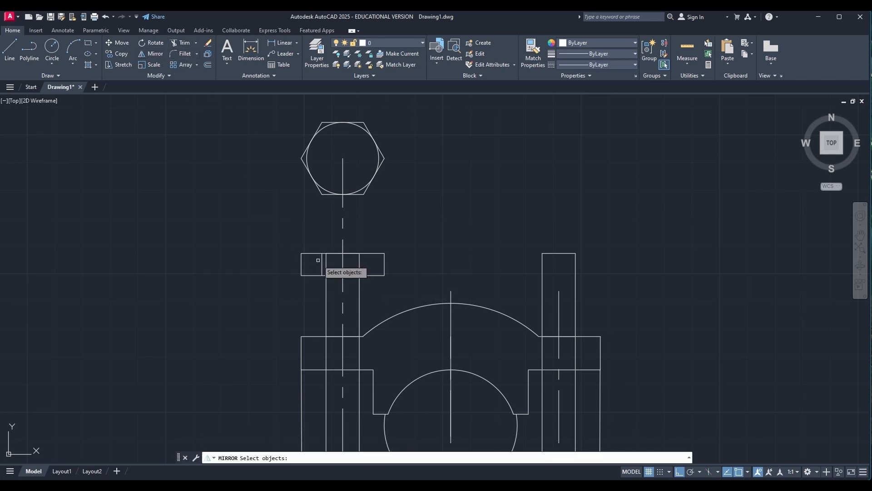
click(321, 262)
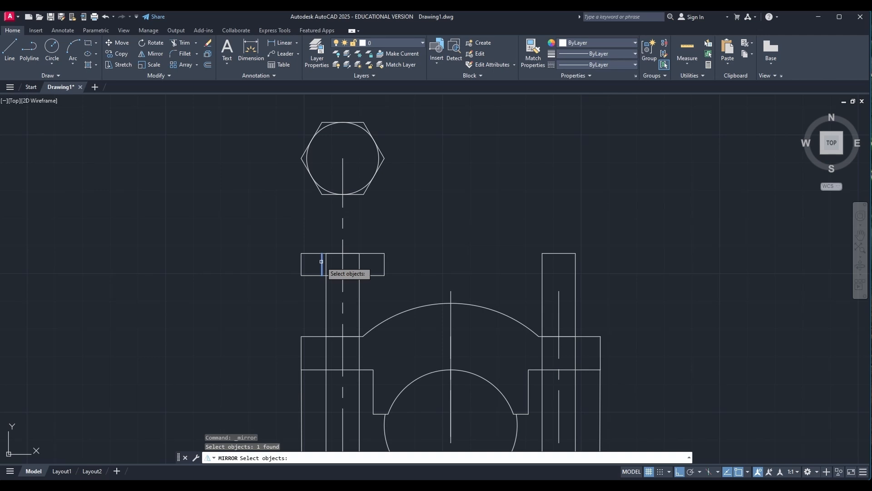
key(Return)
click(343, 253)
click(343, 274)
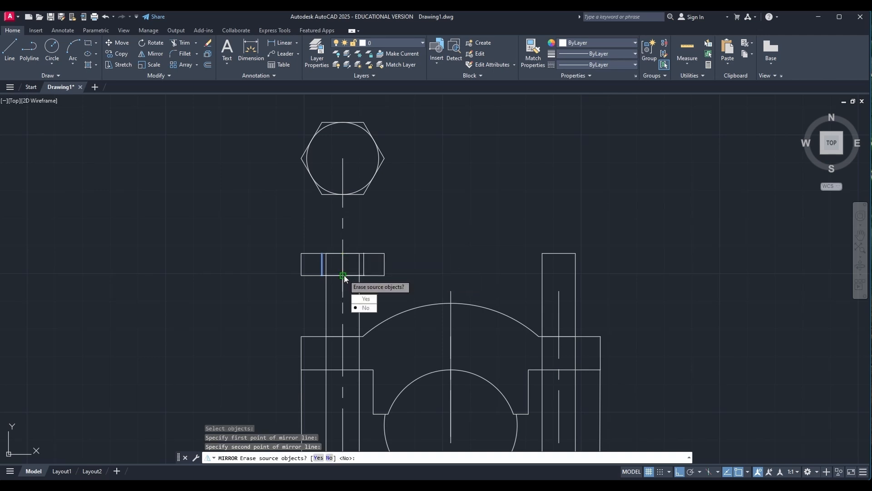
key(Down)
key(Return)
key(Return)
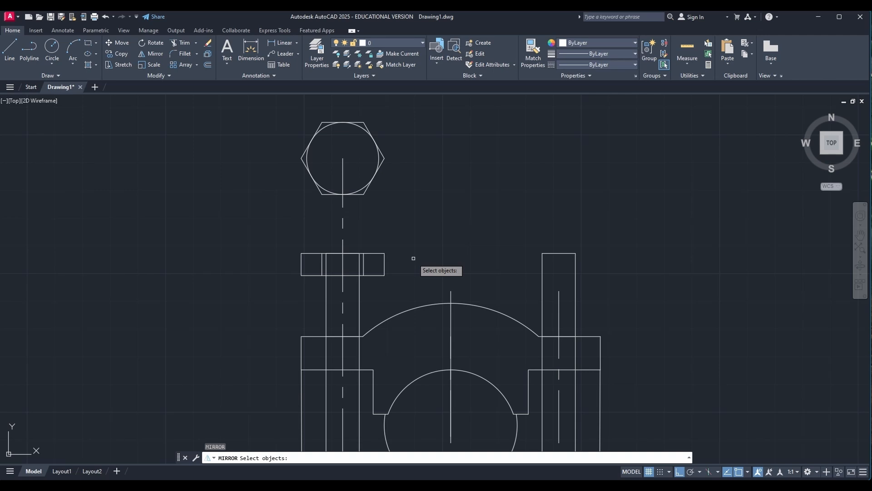
key(Escape)
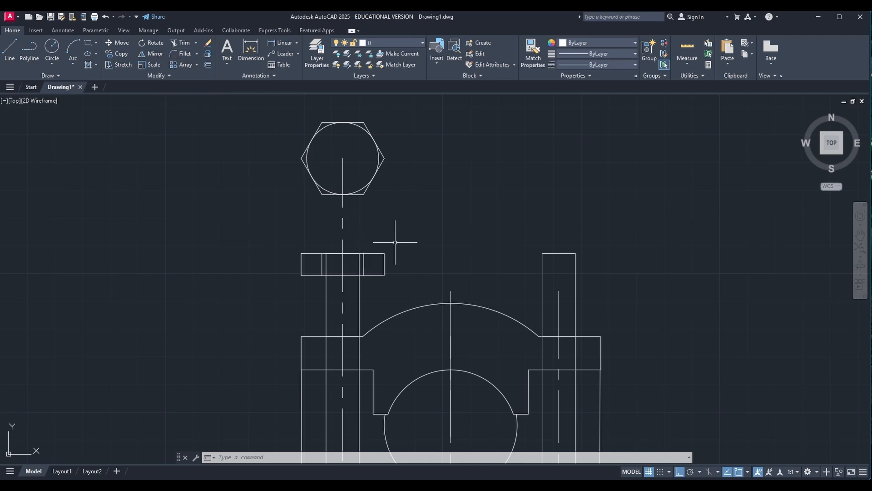
Mirror the nut's complete side view about its bottom edge to add a second nut below it, keeping the original
scroll(399, 254, up, 2)
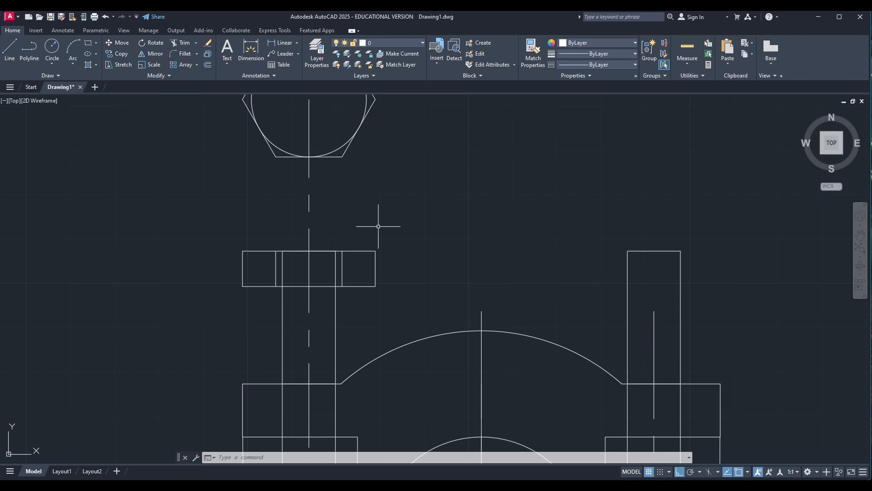
click(153, 54)
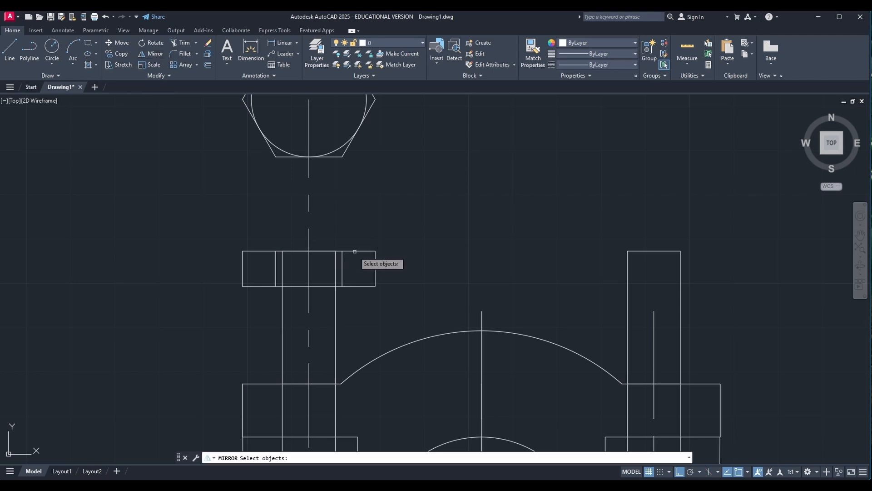
click(354, 252)
click(376, 264)
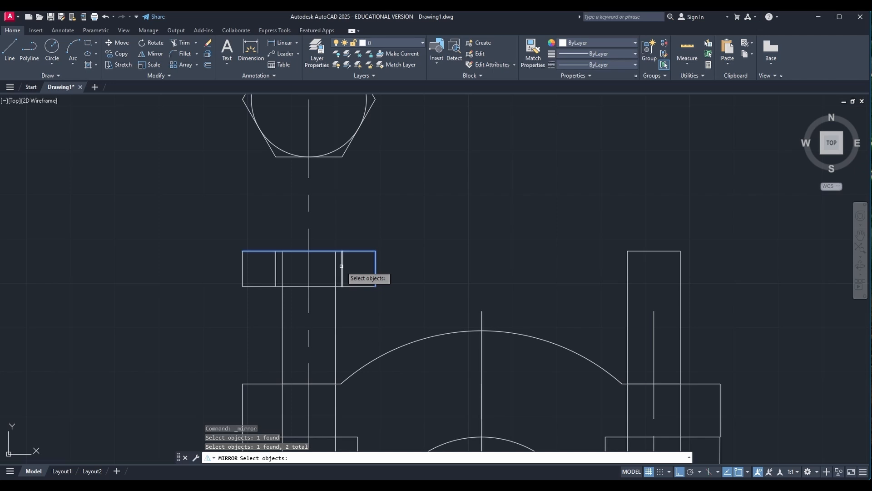
click(342, 266)
click(276, 267)
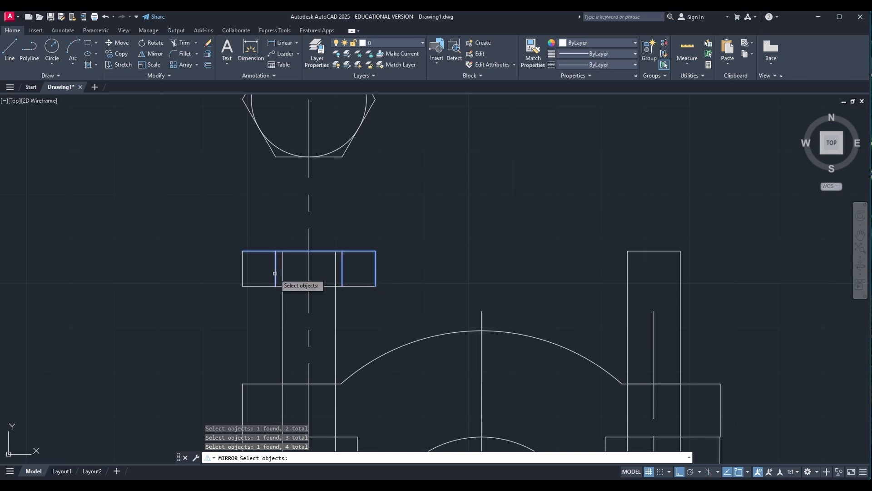
click(242, 269)
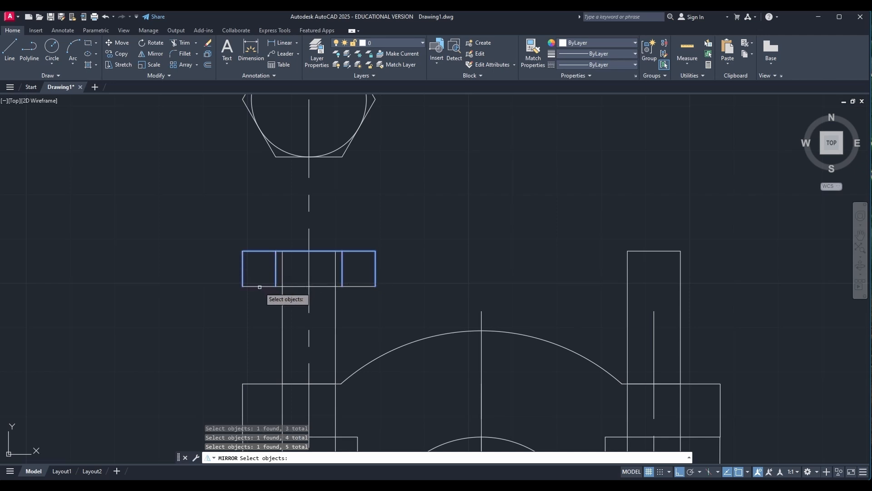
click(259, 287)
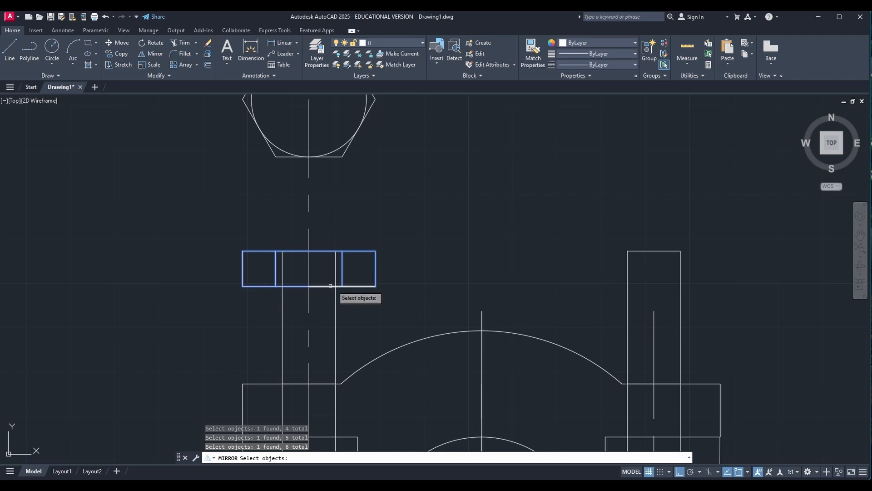
click(360, 286)
key(Return)
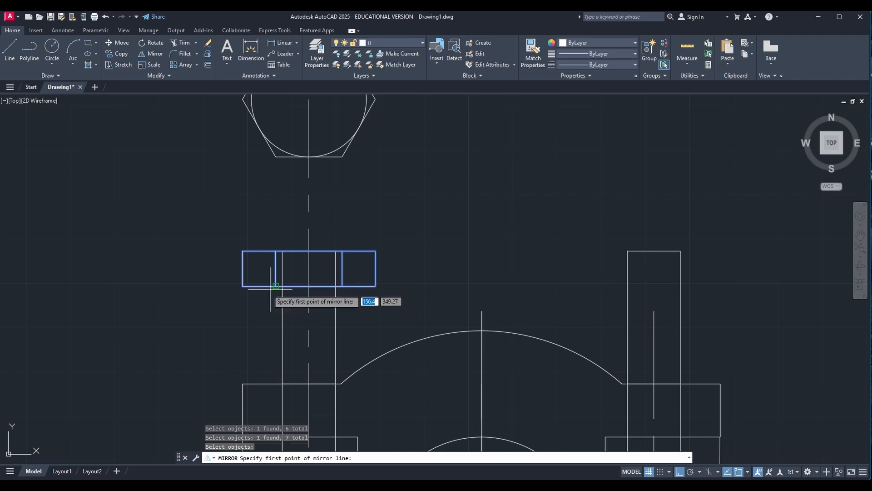
click(243, 286)
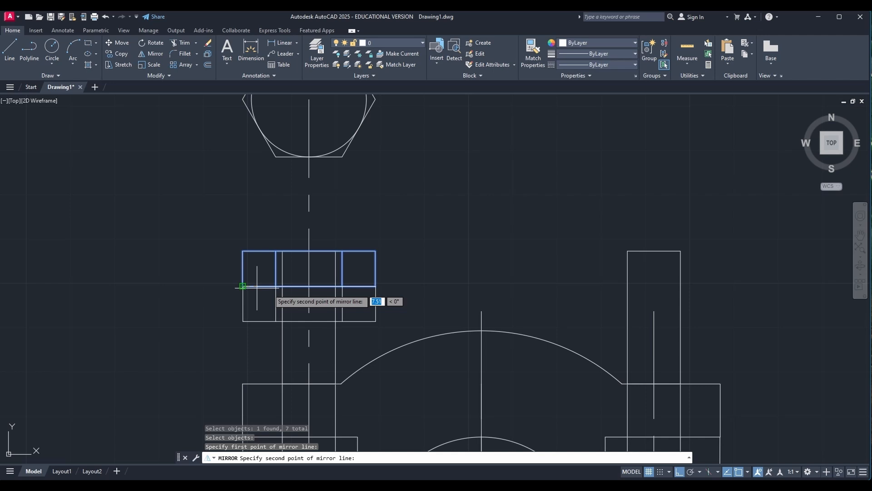
click(375, 286)
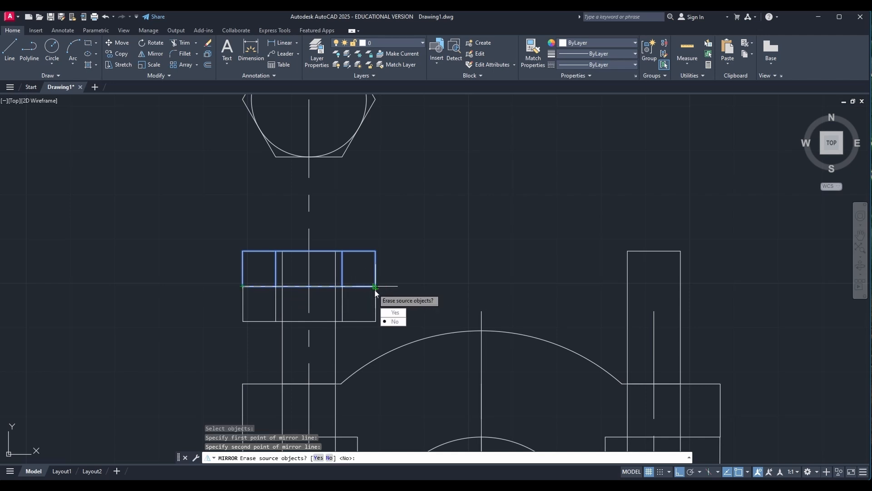
text(N)
key(Return)
key(Escape)
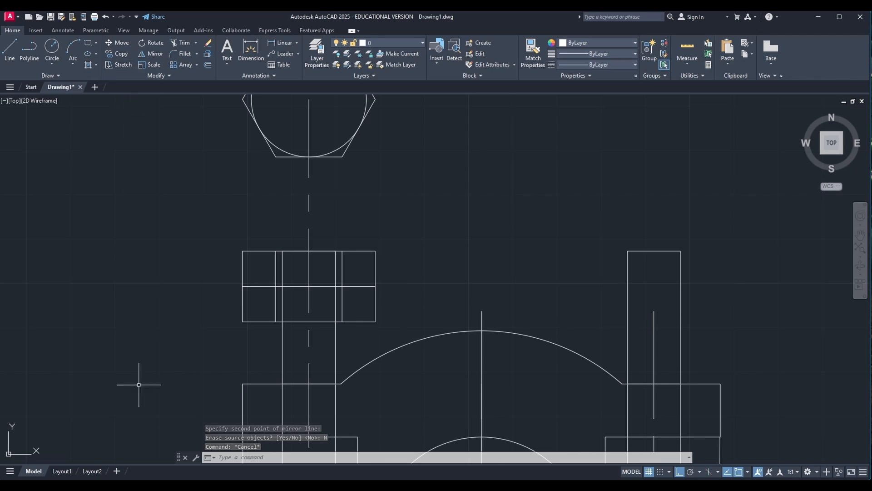
Offset the lower nut's bottom edge 4 downward
click(228, 456)
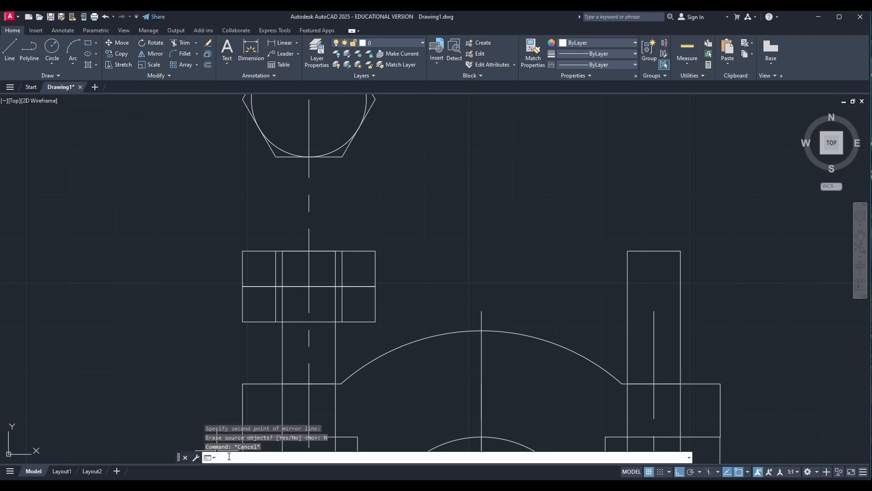
text(OFFSET)
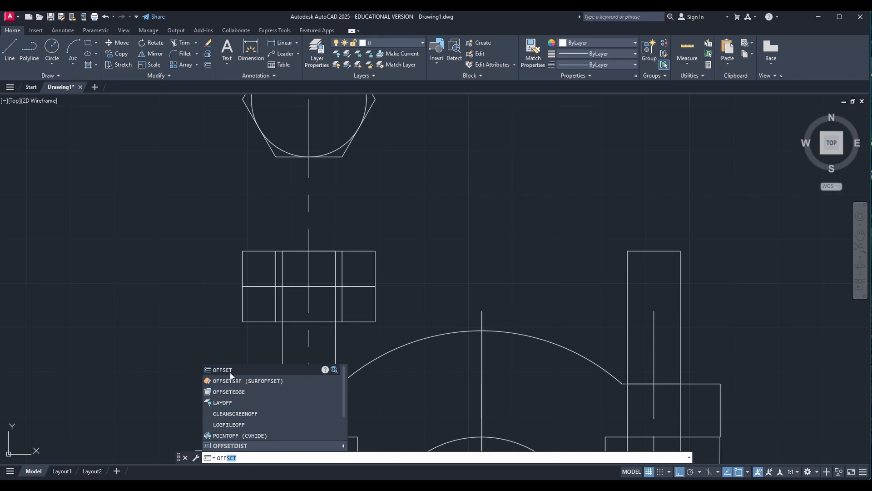
click(231, 372)
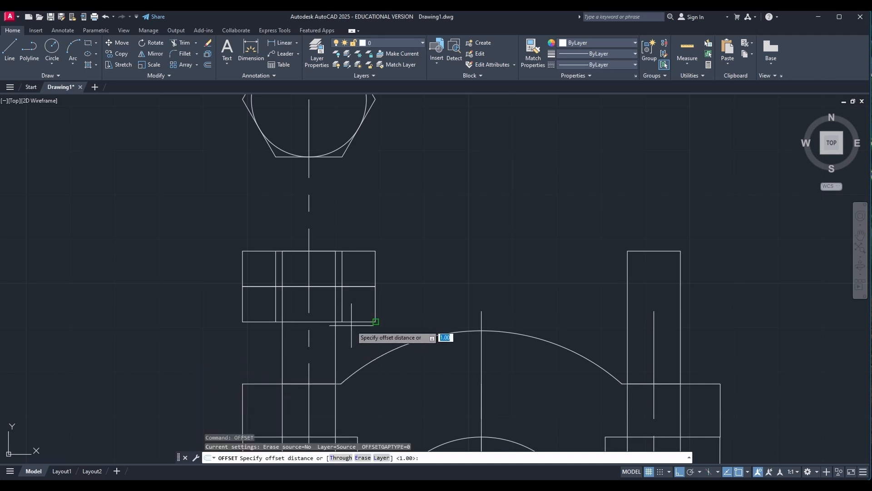
text(4)
key(Return)
click(345, 321)
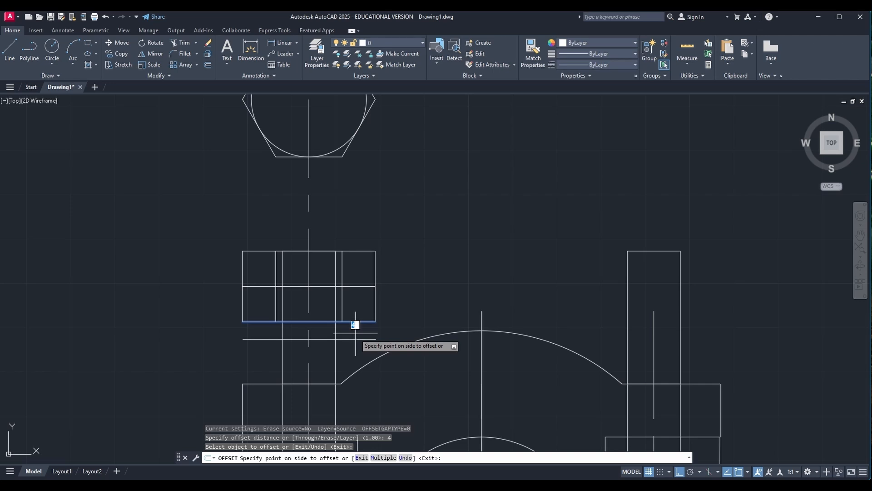
click(356, 334)
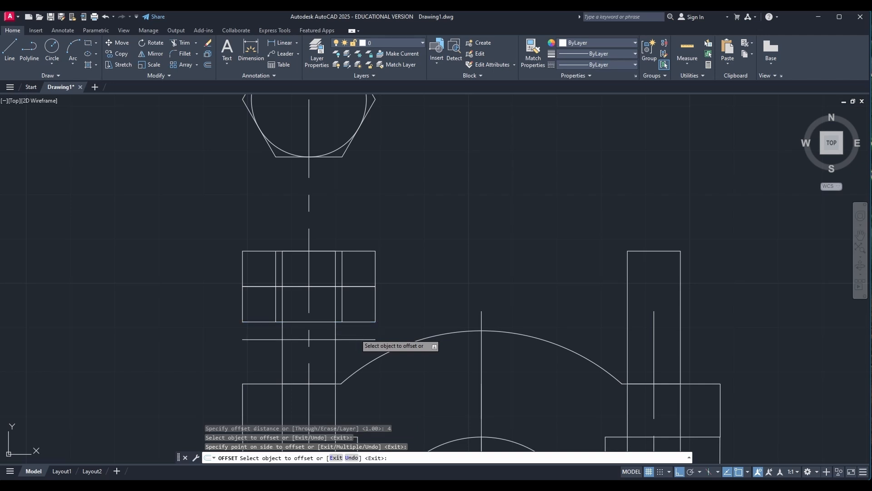
Erase the lower nut's original bottom edge, keeping the offset line beneath it
key(Escape)
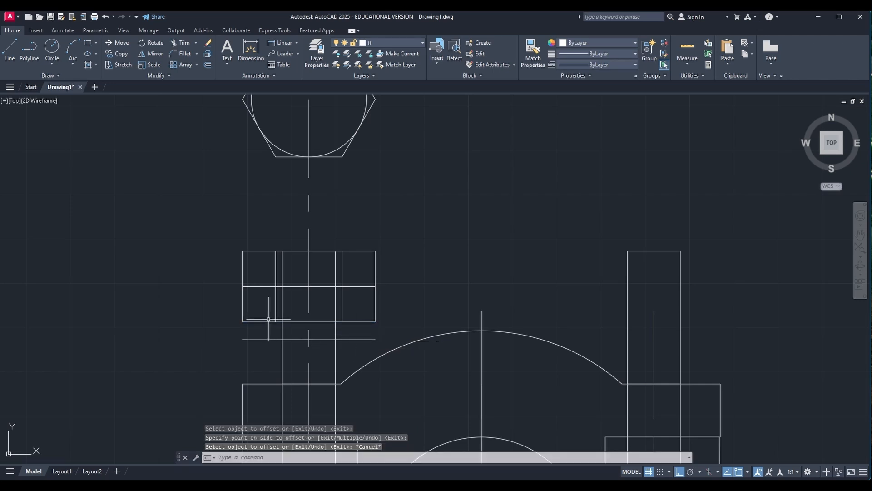
click(358, 321)
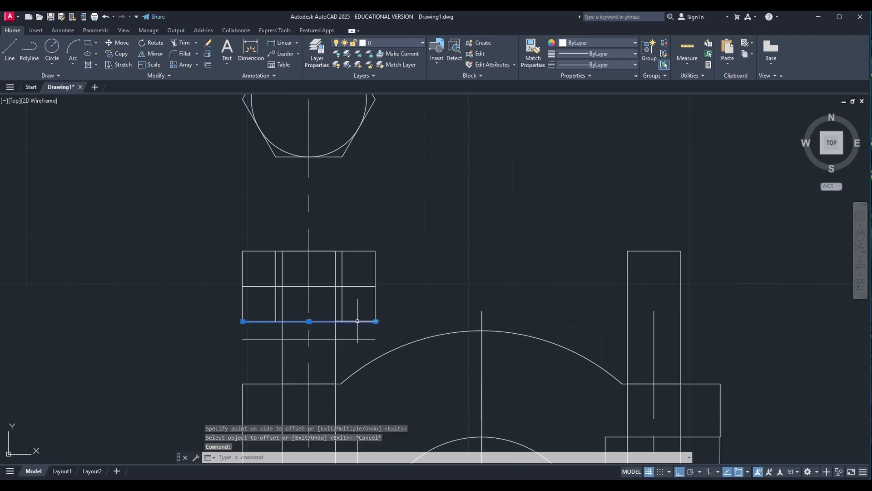
key(Delete)
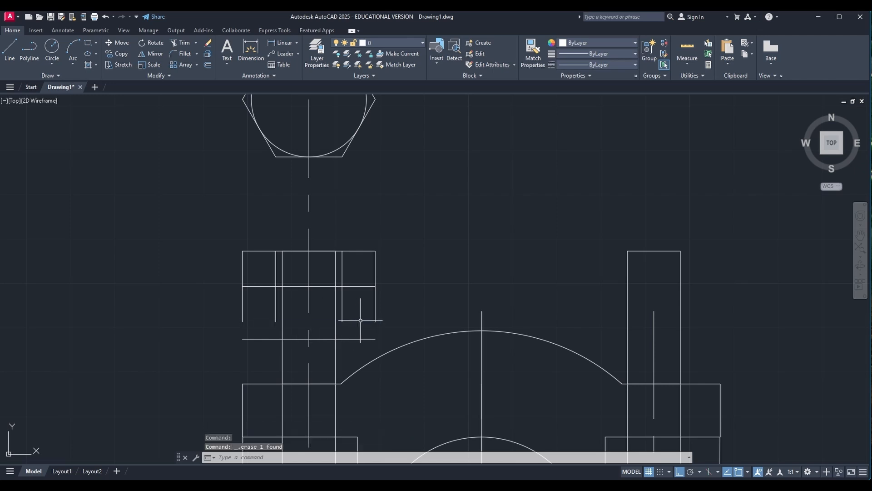
Extend the lower nut's outer and inner vertical edges down to the offset bottom line
click(231, 456)
text(EXTEND)
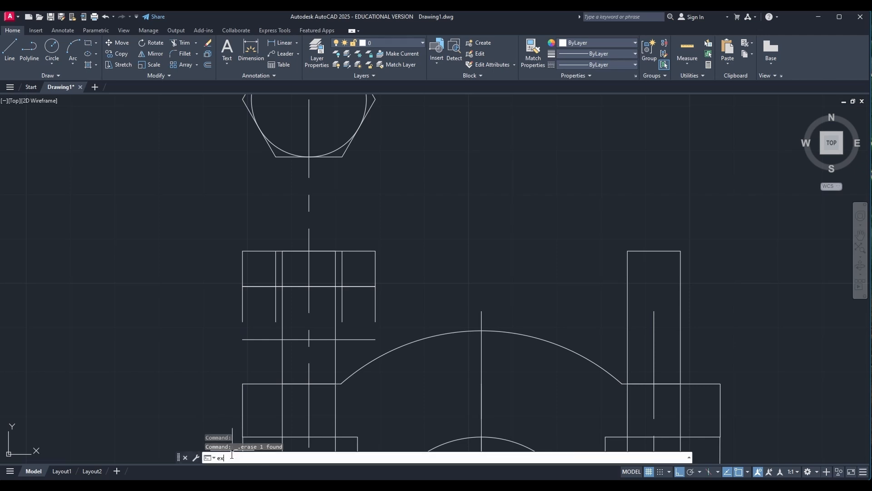
click(227, 378)
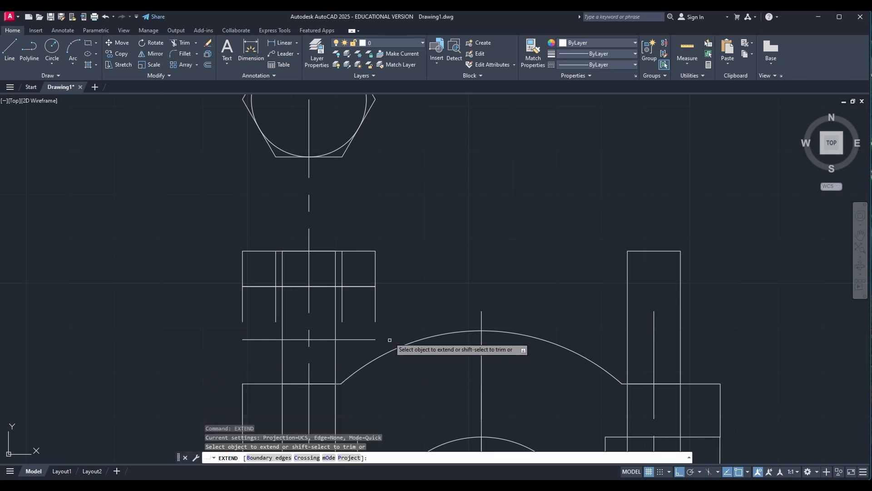
click(342, 312)
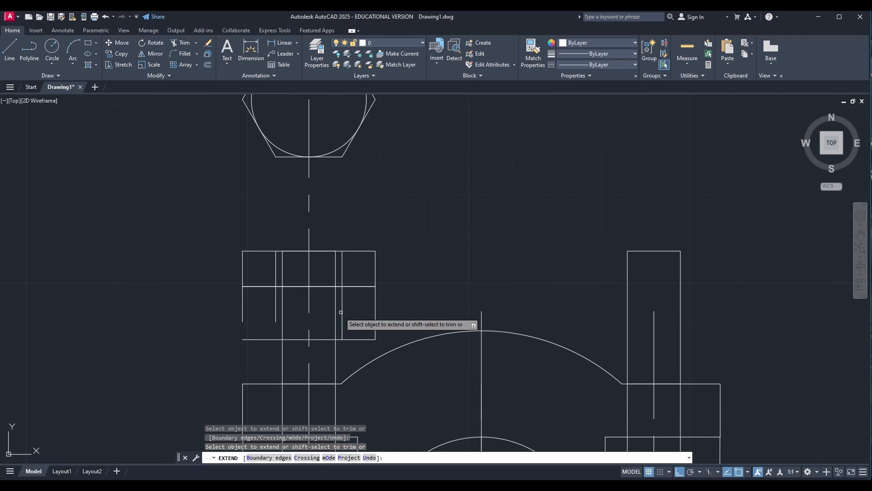
click(275, 318)
click(242, 314)
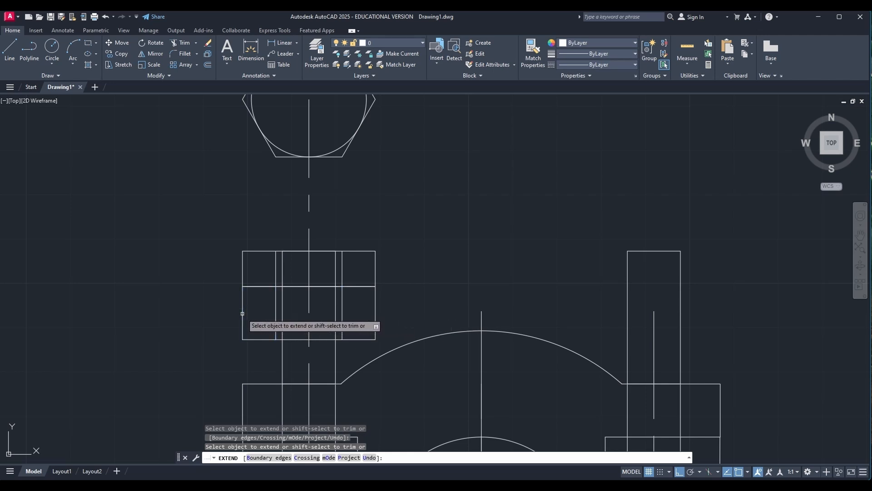
key(Escape)
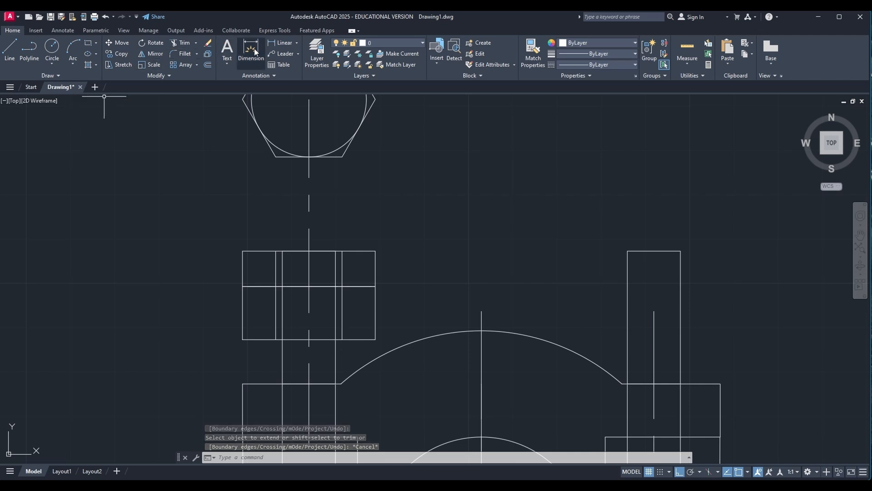
Measure the lower nut's height at its right edge with a linear dimension, without placing the dimension
click(274, 42)
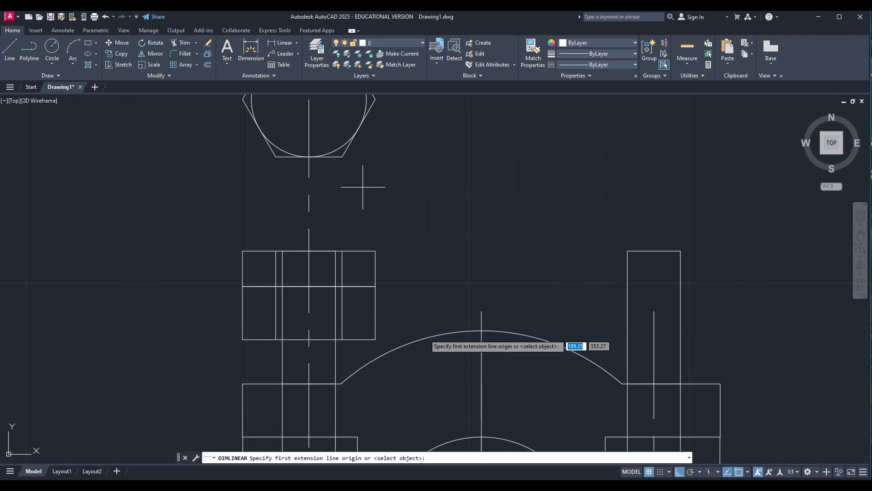
click(376, 286)
click(376, 339)
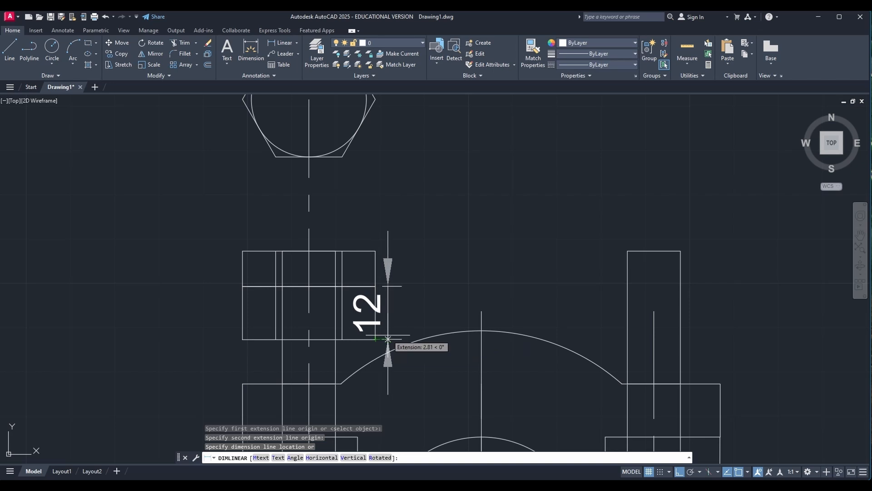
key(Escape)
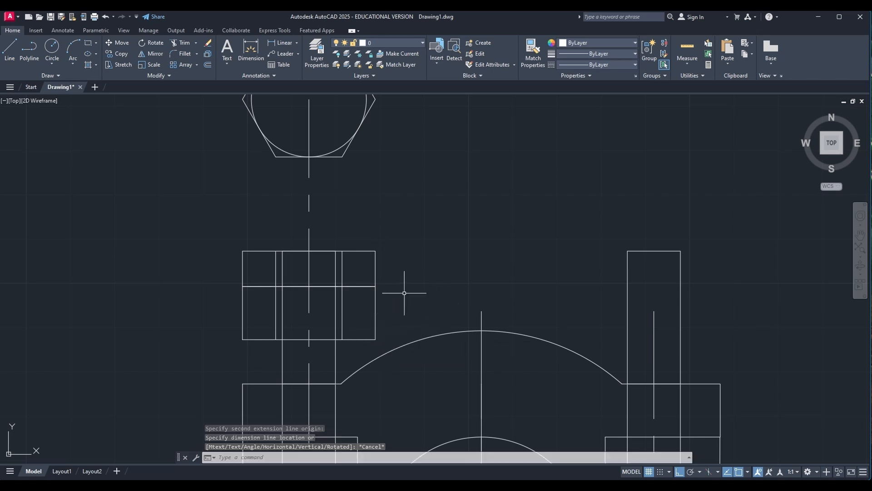
Offset the upper nut's bottom edge upward and its top edge downward by 1
text(OFFSET)
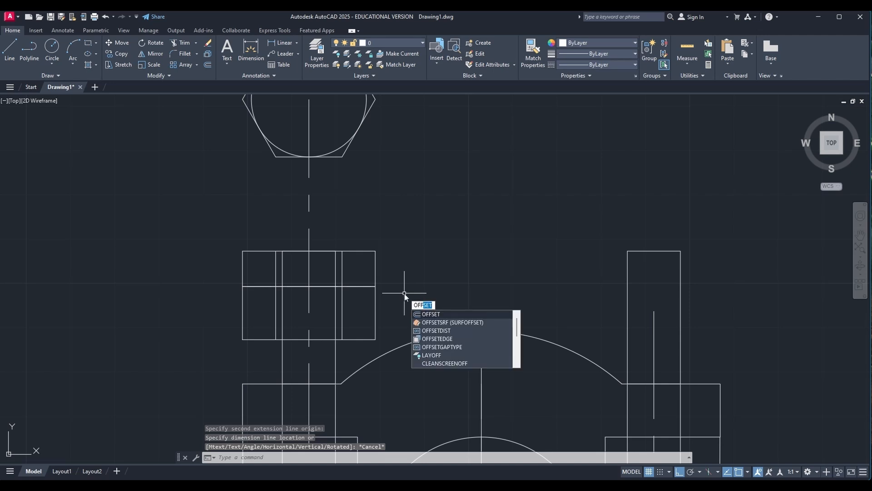
key(Return)
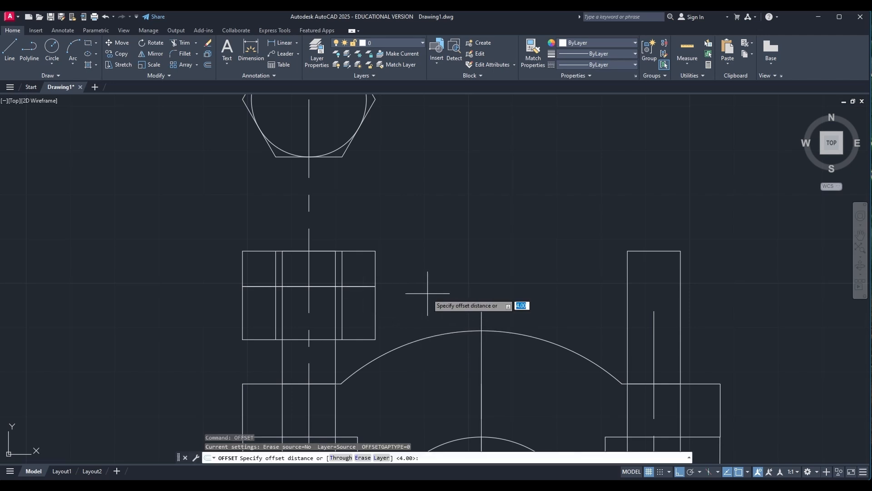
text(1)
key(Return)
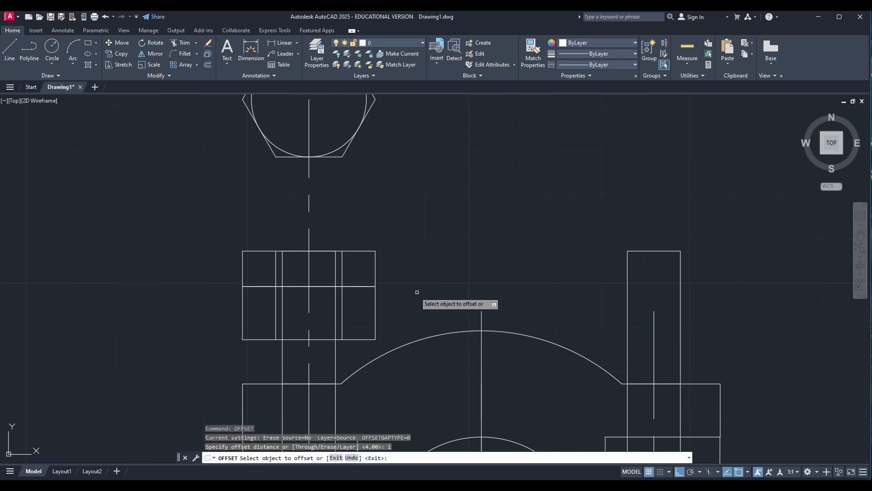
click(371, 286)
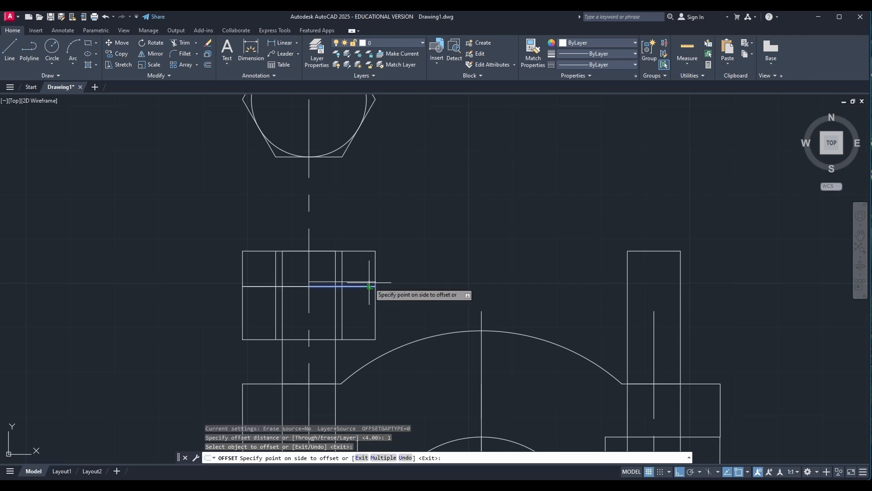
click(368, 284)
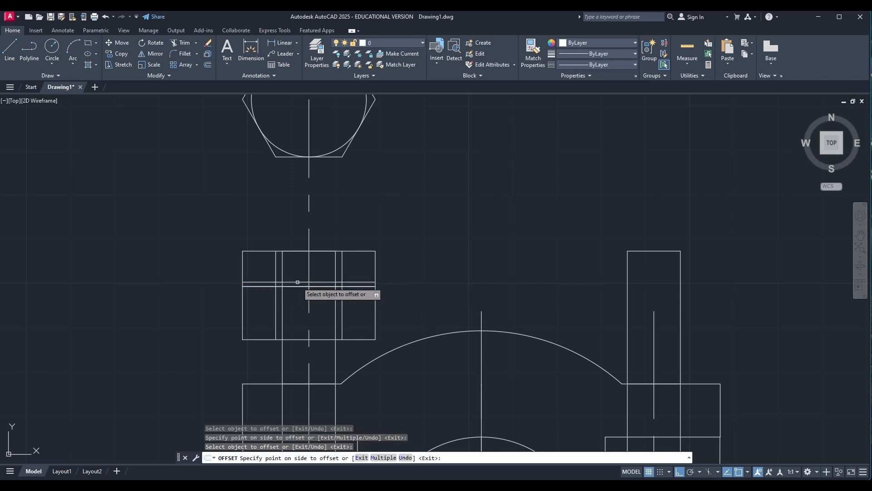
click(359, 252)
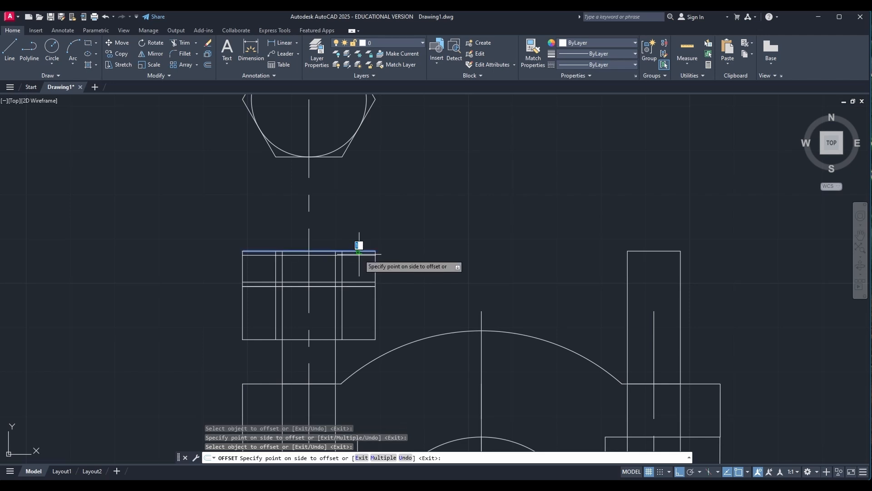
click(361, 254)
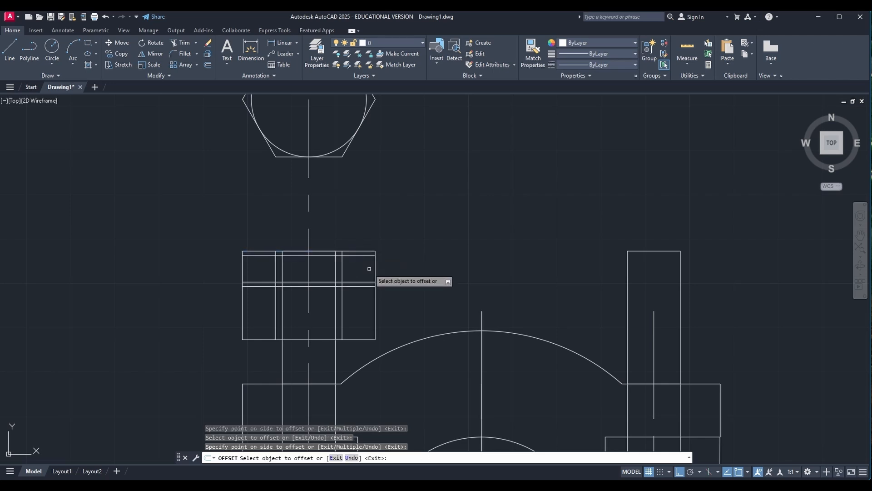
key(Escape)
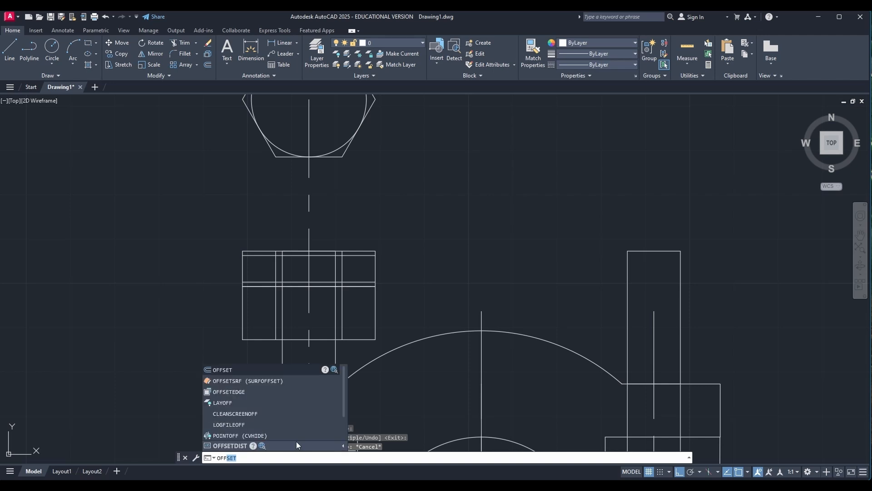
Offset both halves of the lower nut's top edge downward and its bottom edge upward by 2
click(238, 370)
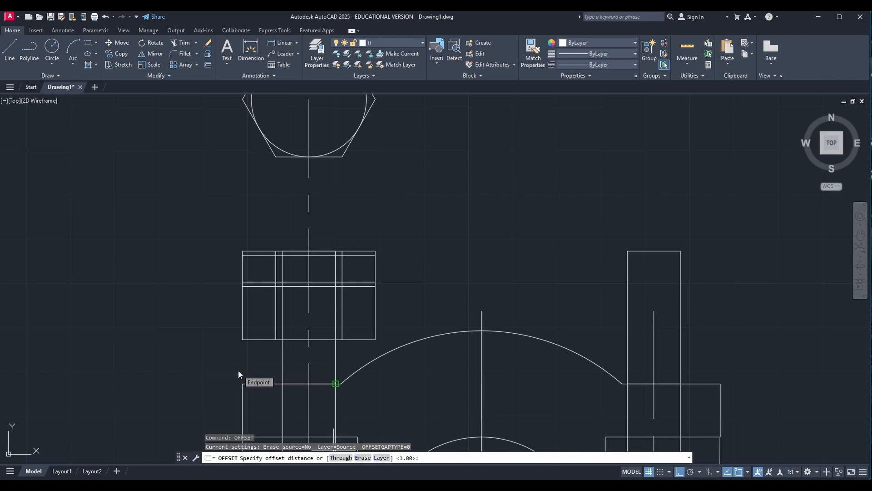
text(2)
key(Return)
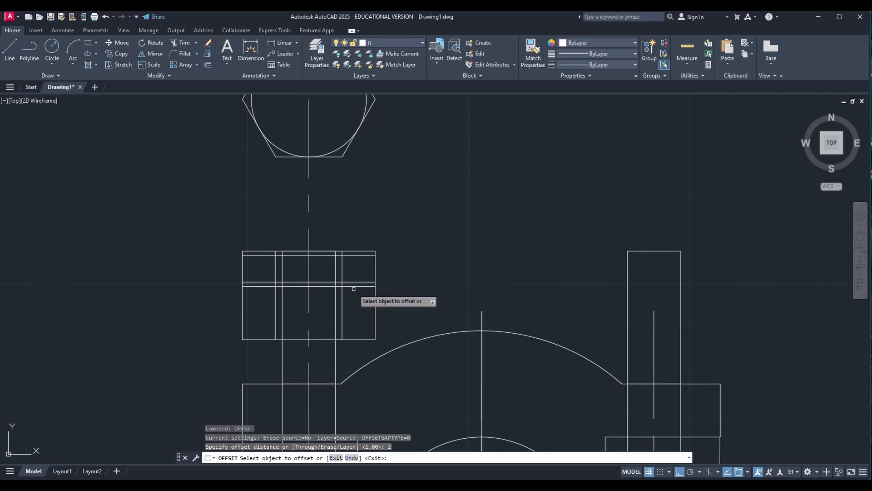
click(356, 286)
click(356, 283)
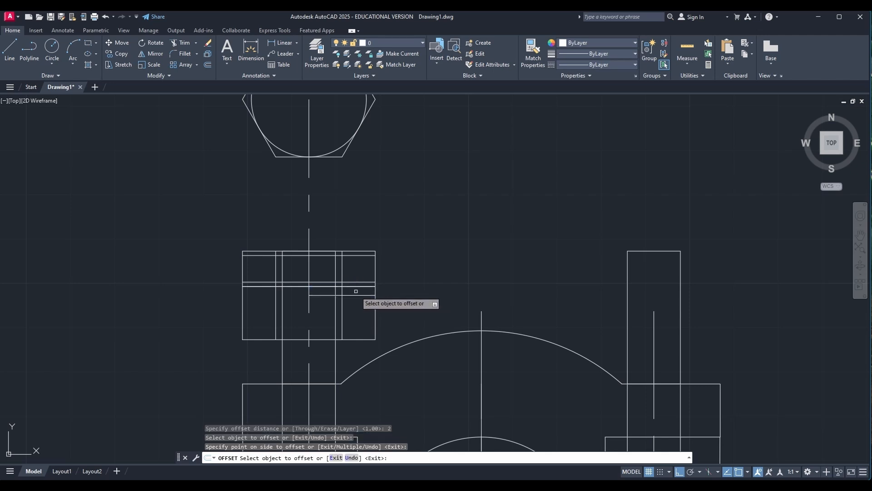
click(297, 286)
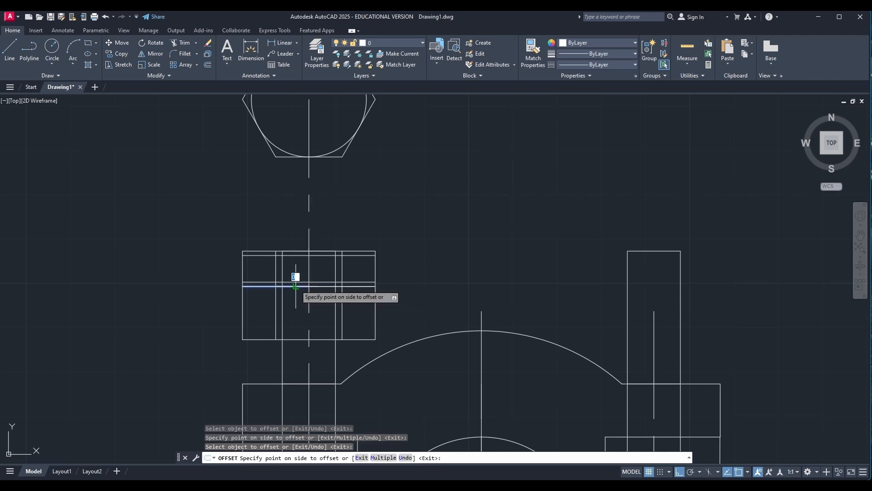
click(302, 294)
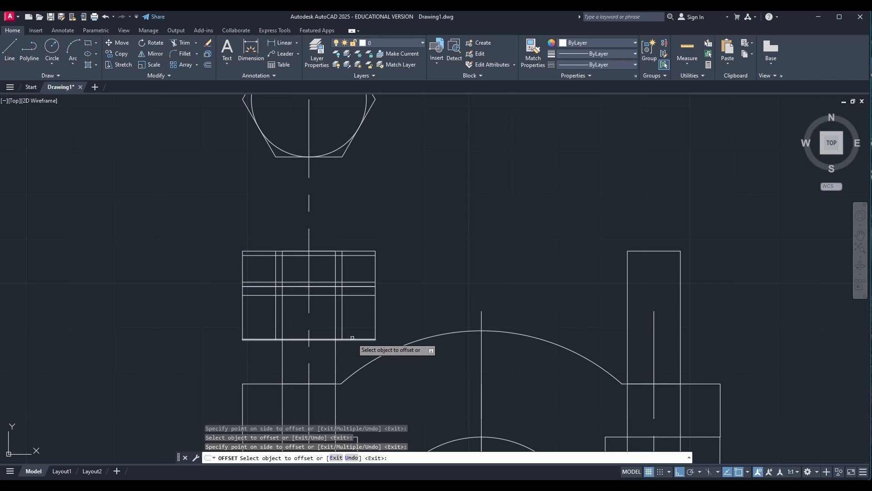
click(348, 339)
click(355, 333)
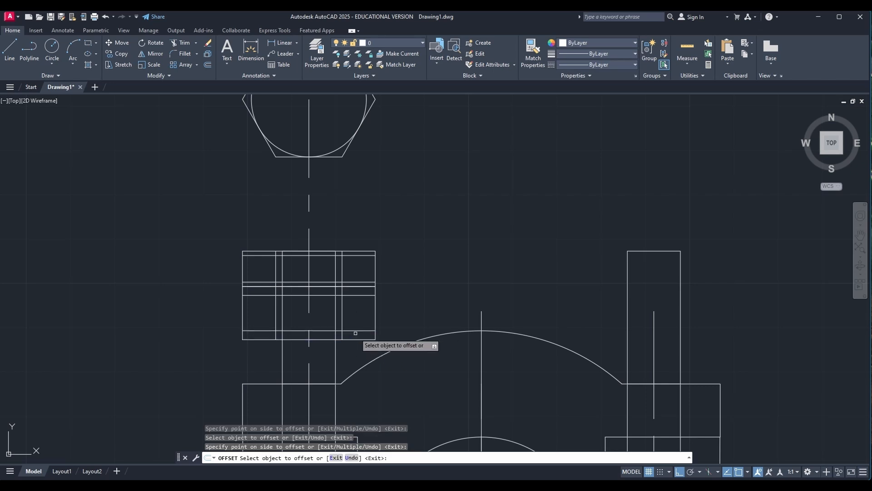
key(Escape)
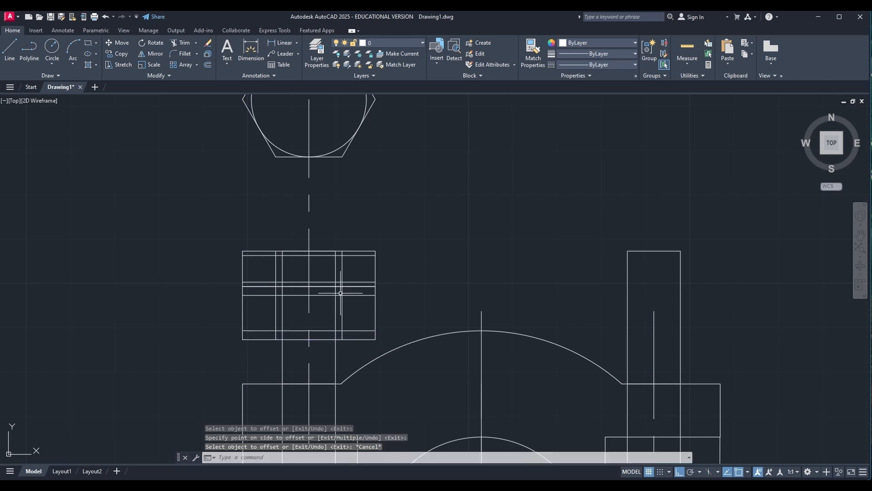
scroll(341, 293, up, 2)
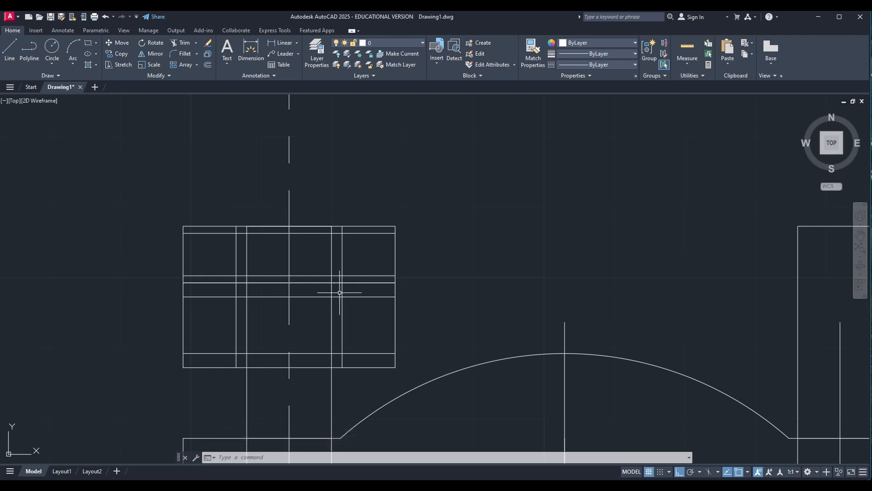
click(74, 57)
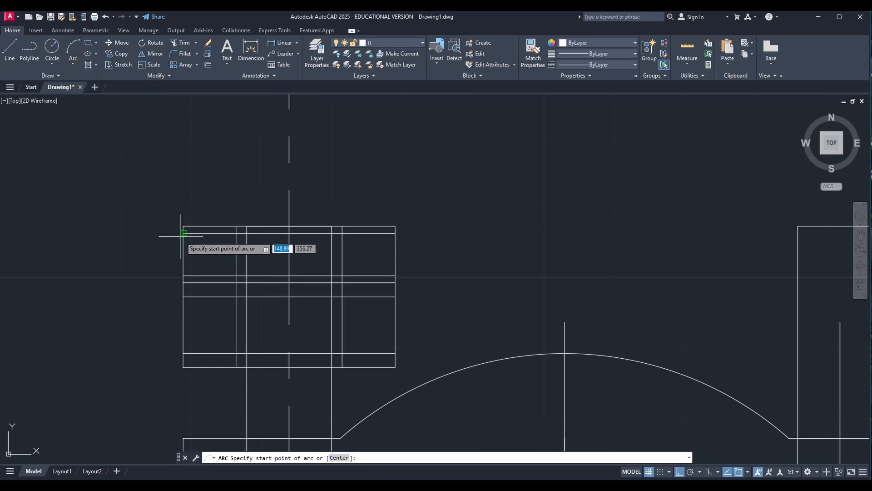
click(183, 233)
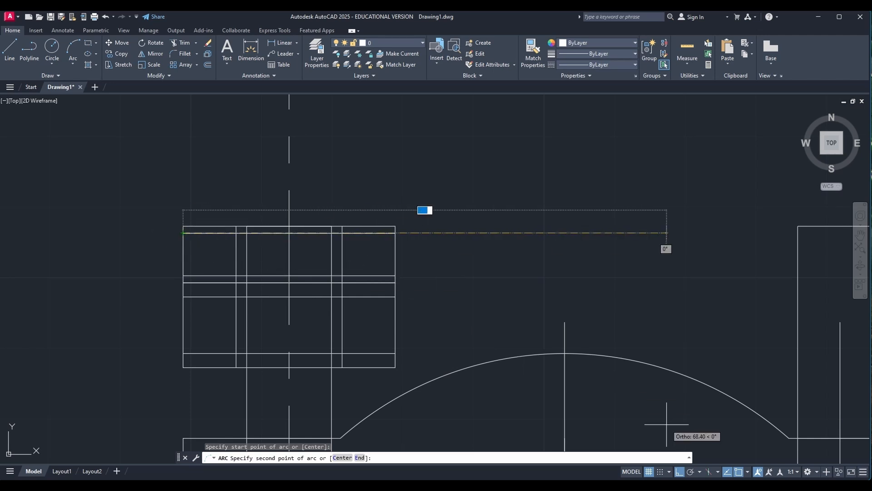
click(739, 471)
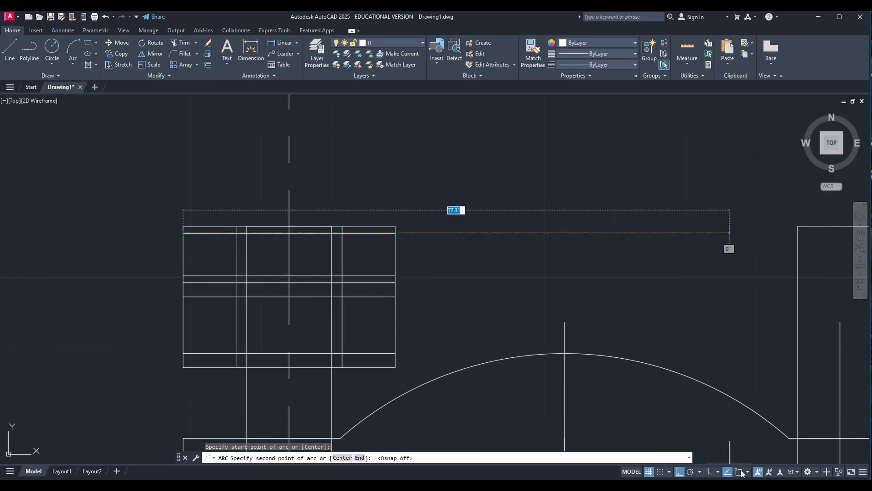
click(741, 472)
Add a centreline midway between the upper nut's left outer edge and its left inner vertical edge
text(CL)
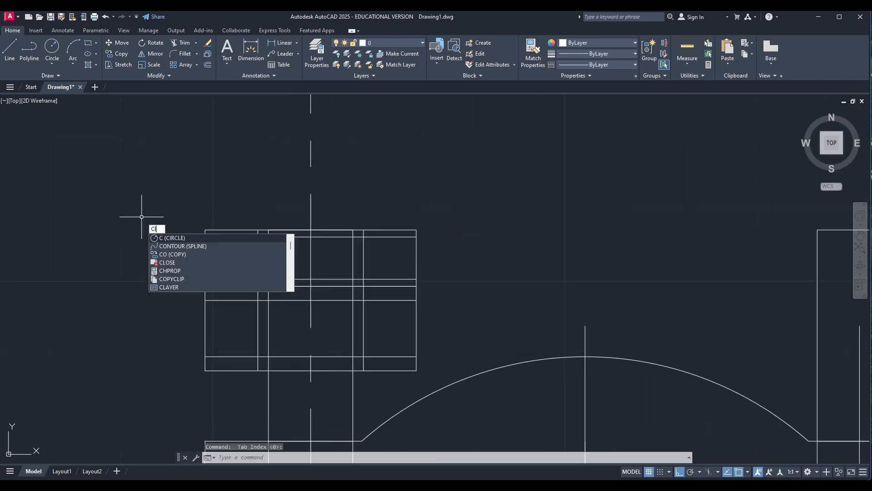
click(180, 237)
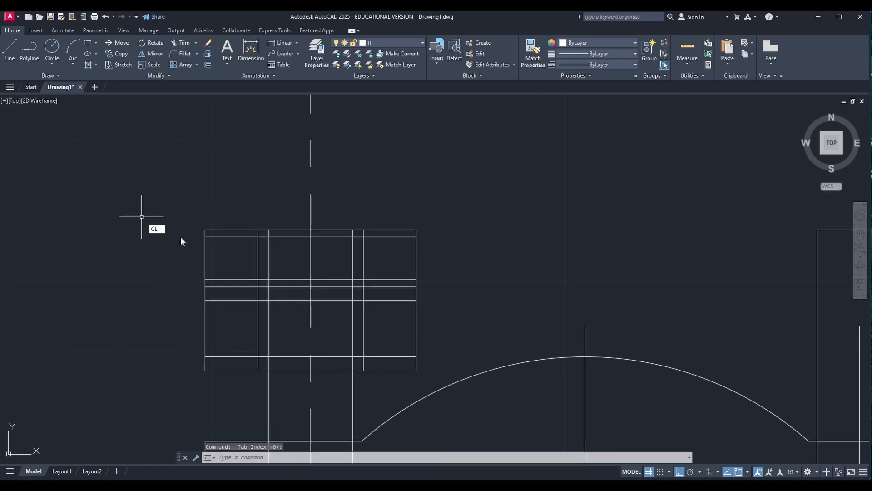
click(206, 233)
click(258, 245)
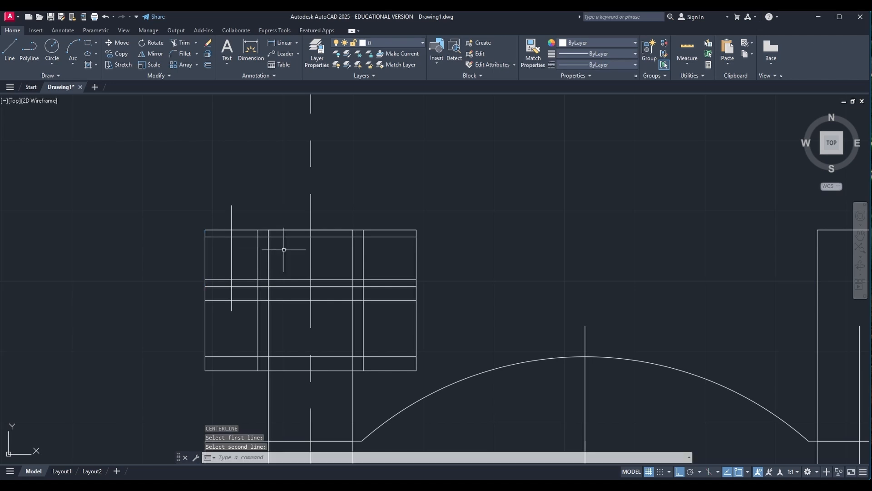
Try adding a centreline midway between the upper nut's two inner vertical edges, and erase it
text(CL)
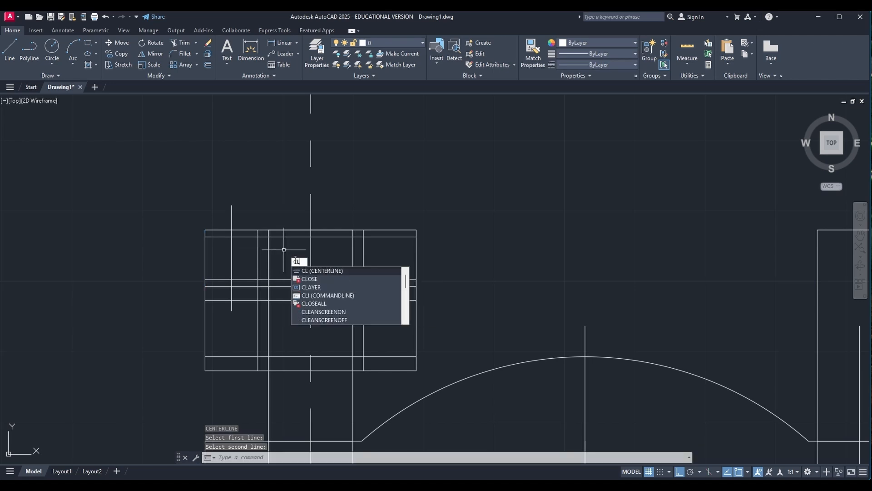
click(315, 272)
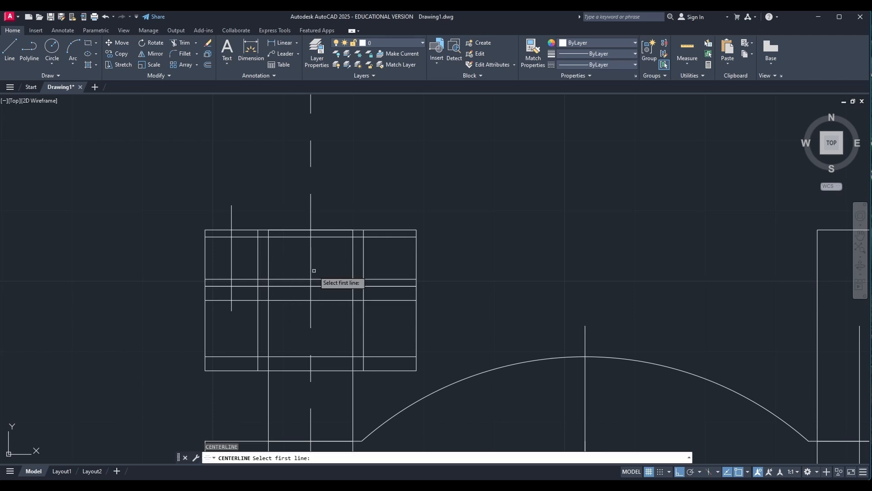
click(258, 259)
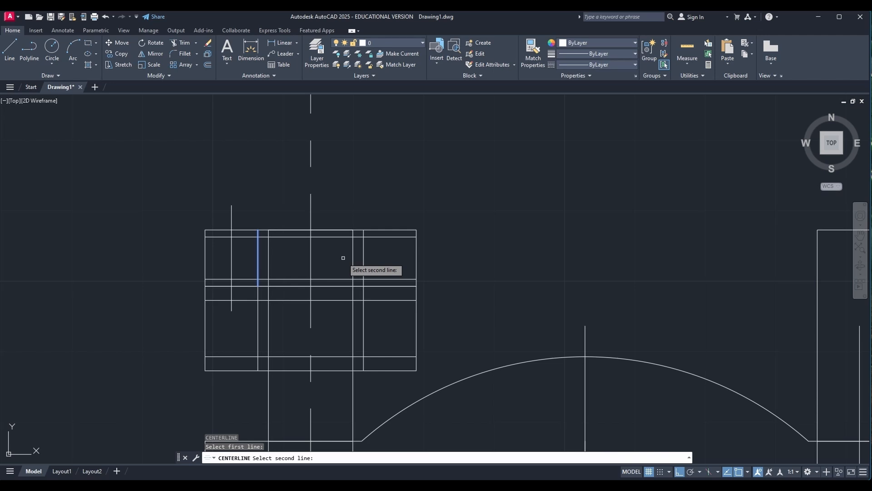
click(364, 255)
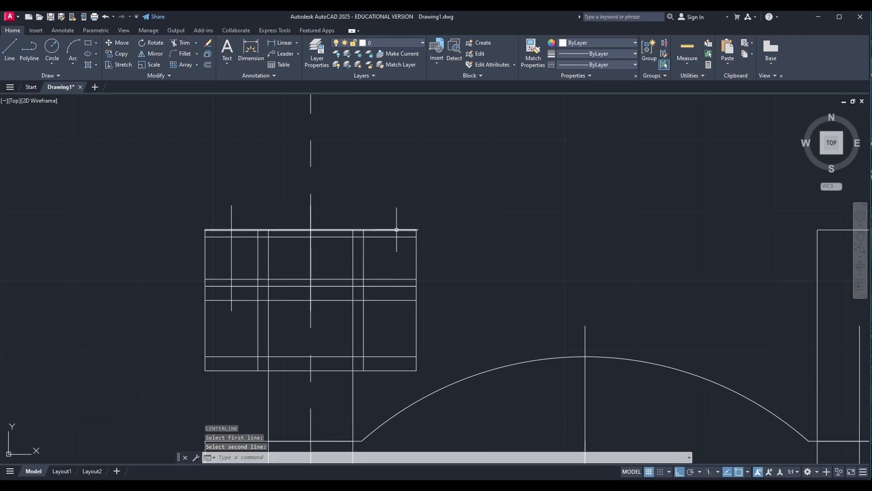
key(Escape)
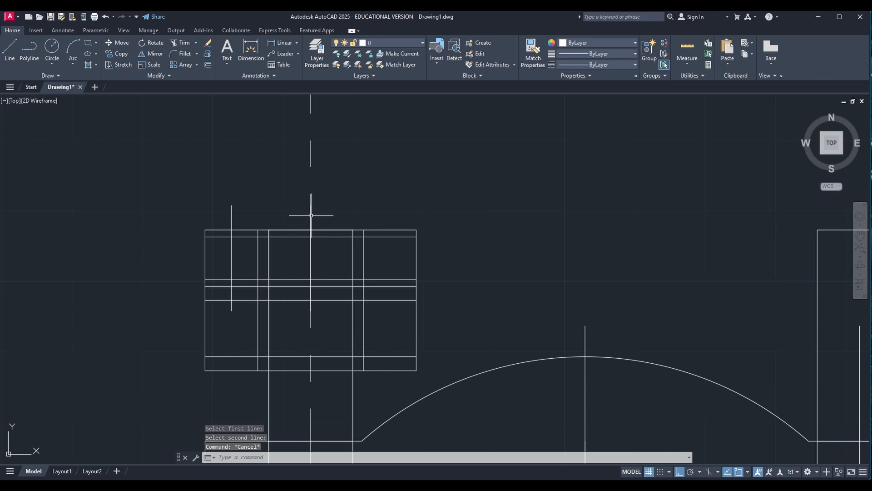
click(311, 215)
key(Delete)
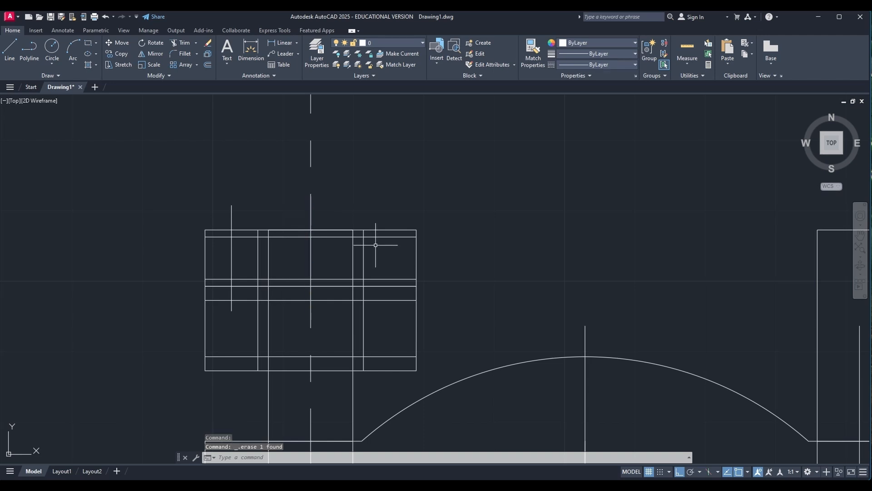
Add a centreline midway between the upper nut's right inner vertical edge and its right outer edge
text(centerline)
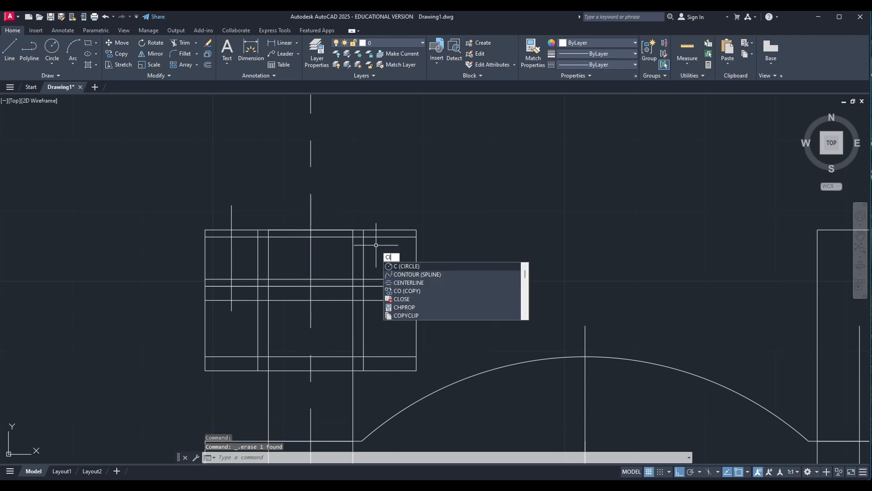
key(Return)
click(362, 249)
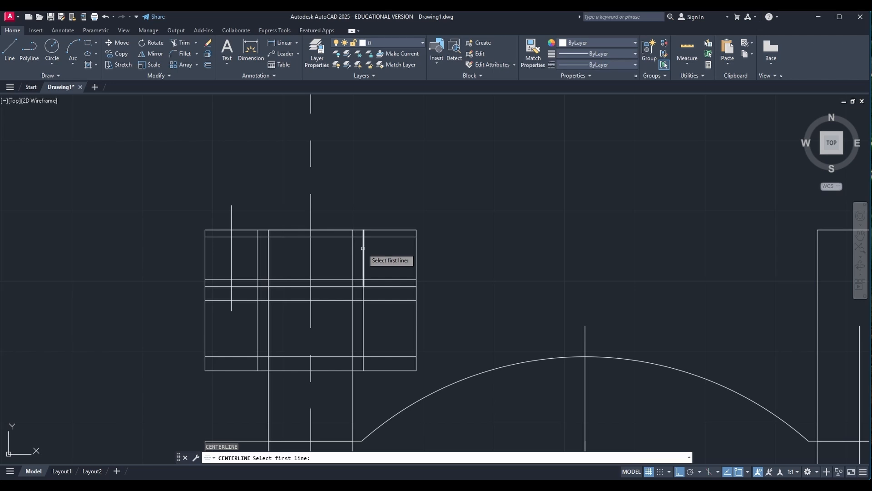
click(416, 246)
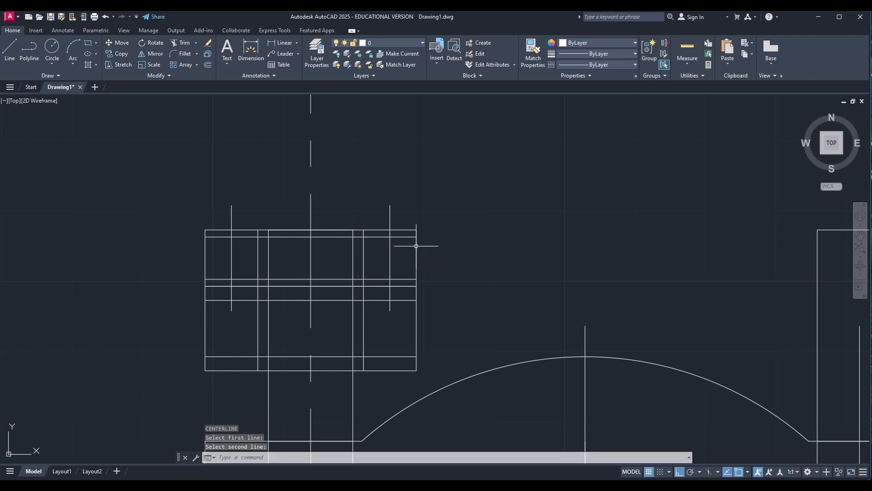
key(Escape)
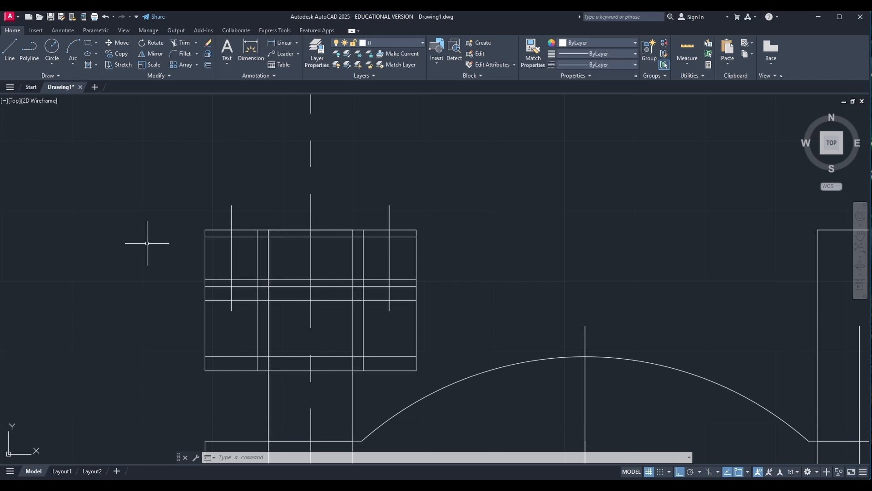
Add a horizontal centreline in each nut, midway between its upper and lower inner offset lines
text(CL)
key(Return)
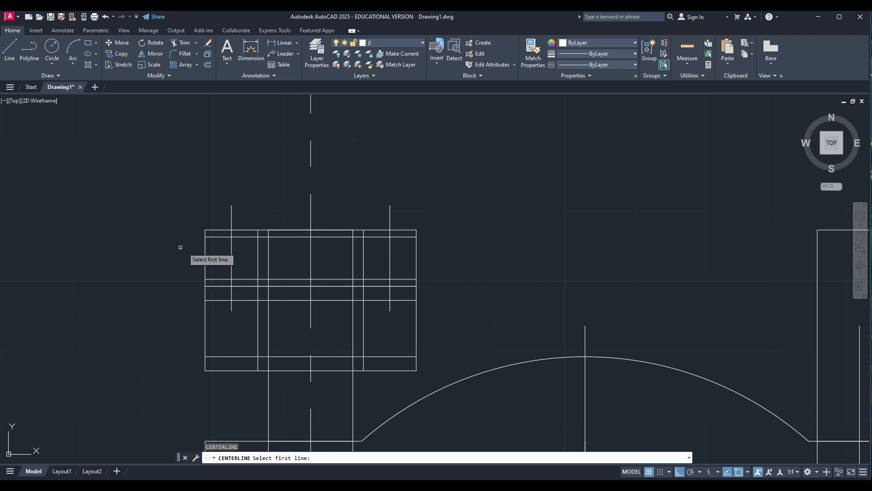
click(224, 237)
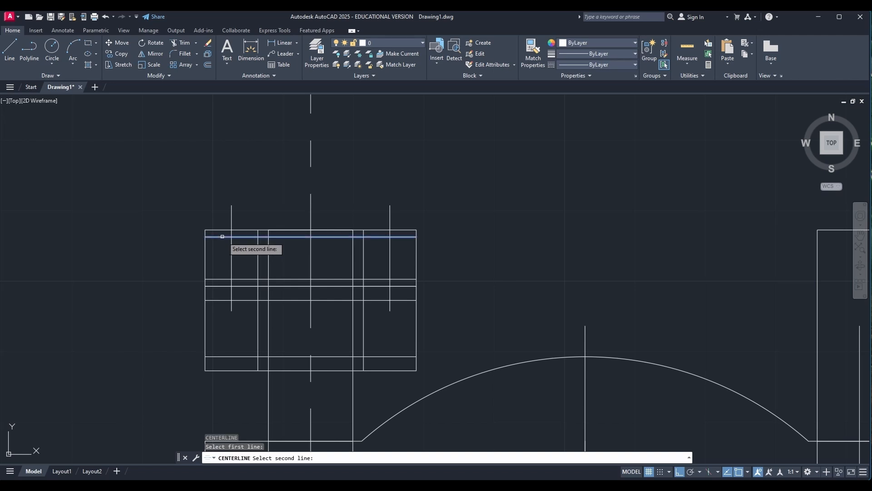
click(221, 278)
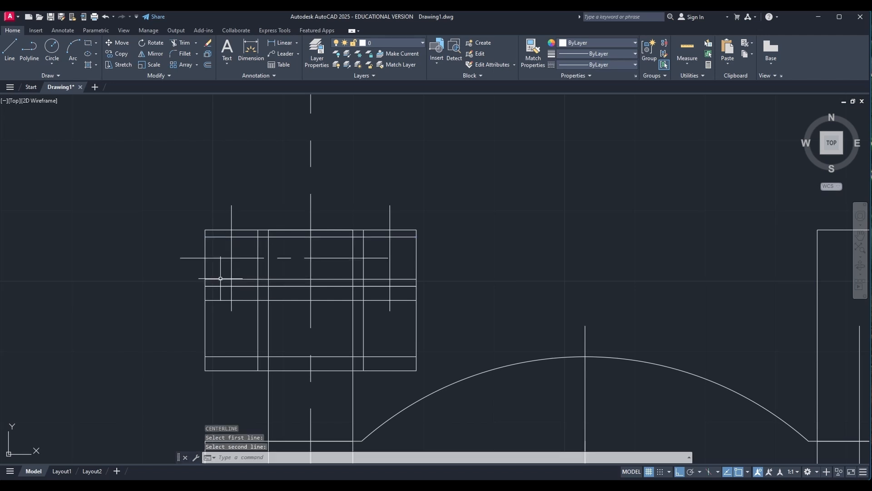
key(Return)
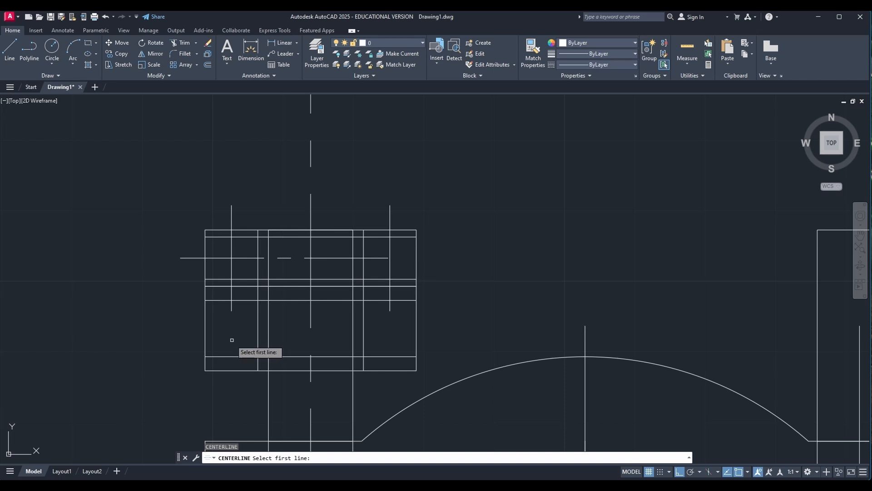
click(225, 300)
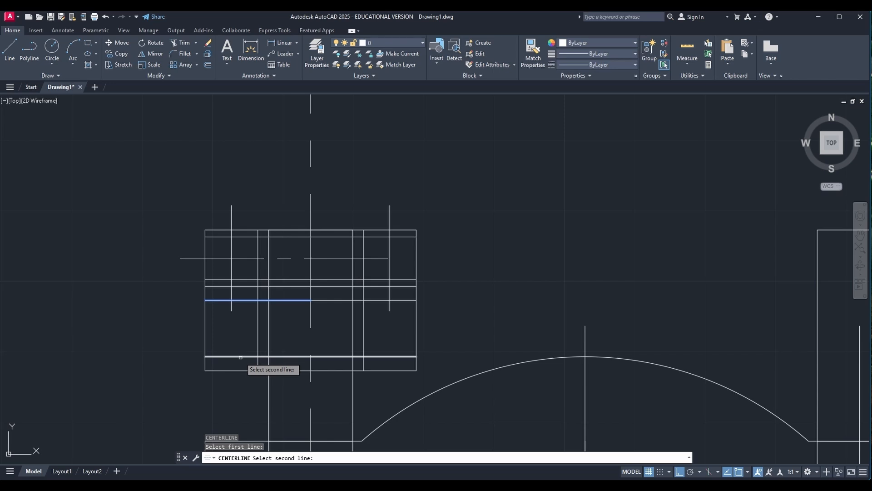
click(240, 357)
key(Escape)
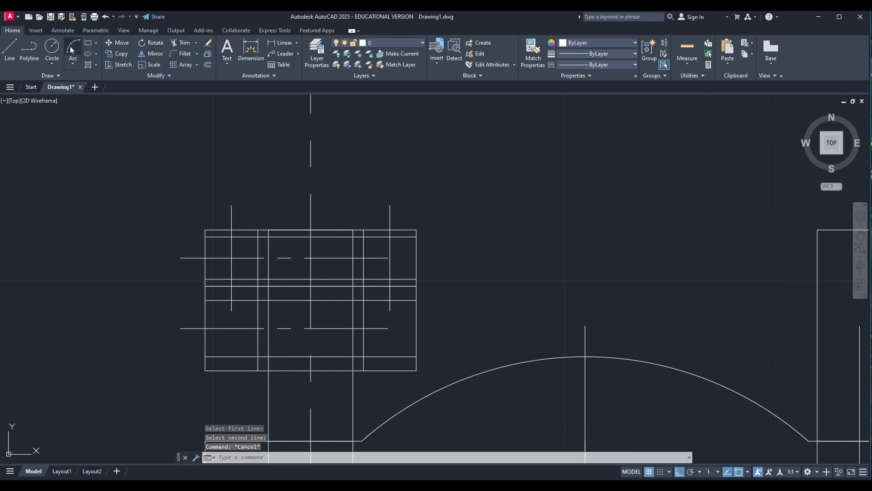
Draw three-point chamfer arcs on the upper nut's three faces, with ends on the upper offset line and peaks at the top edge
click(72, 47)
click(204, 236)
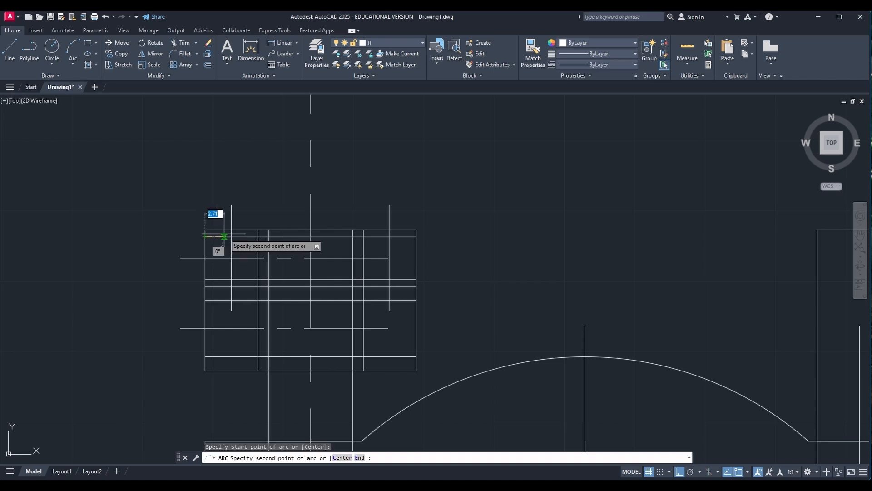
click(226, 231)
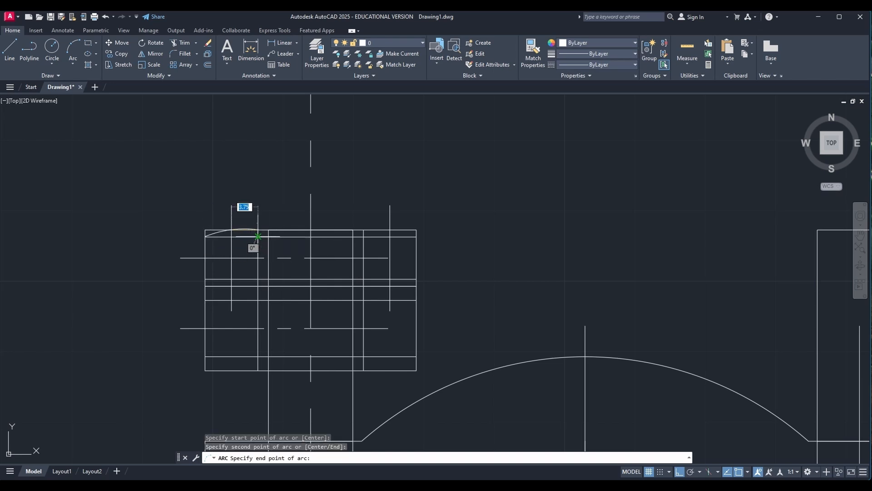
click(258, 237)
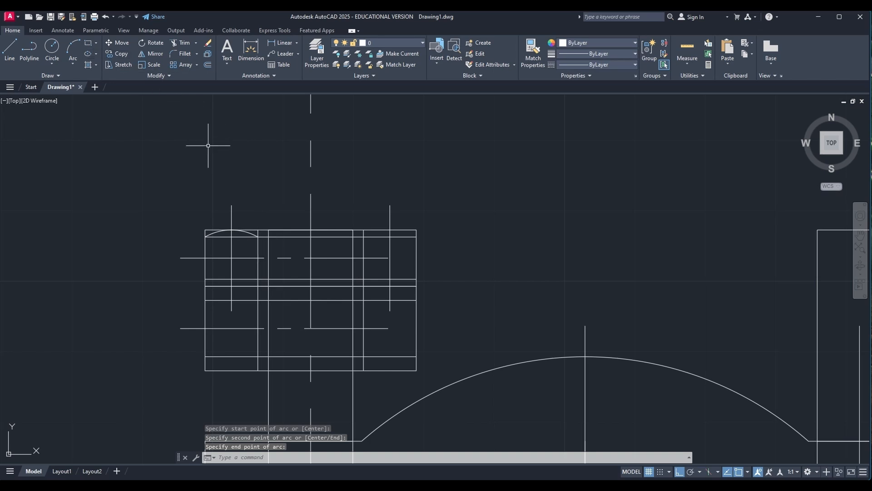
key(Return)
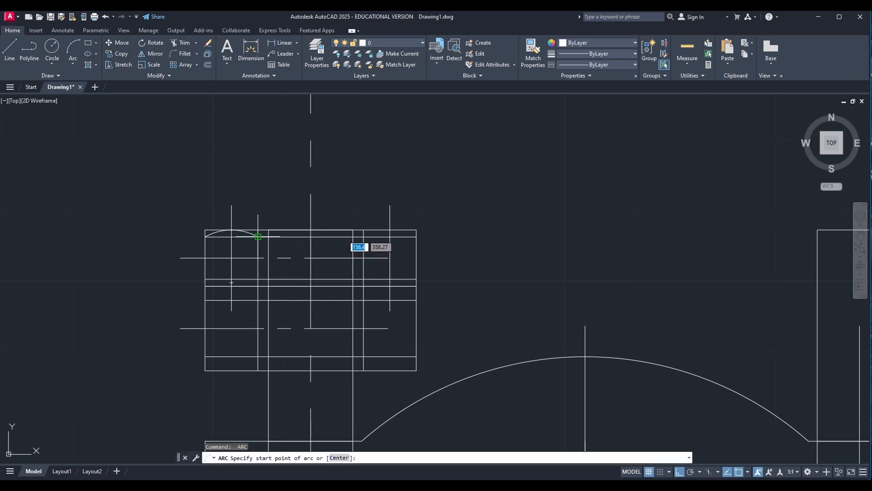
click(258, 236)
click(311, 230)
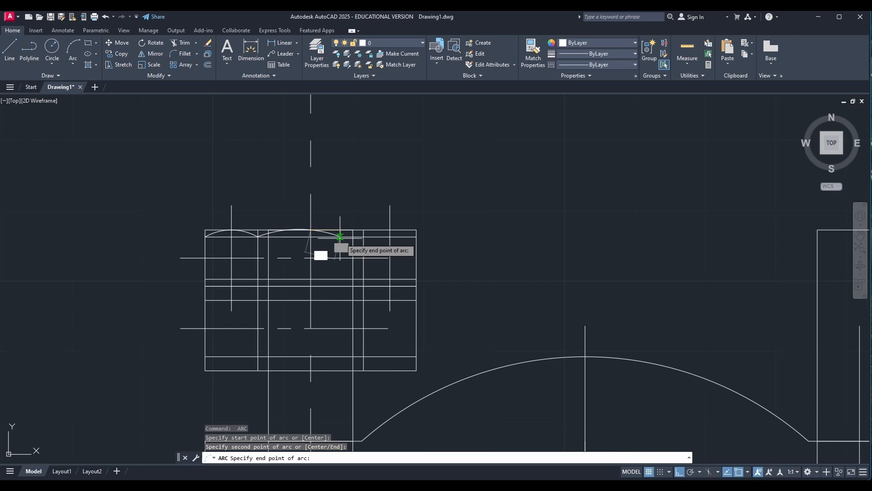
click(363, 236)
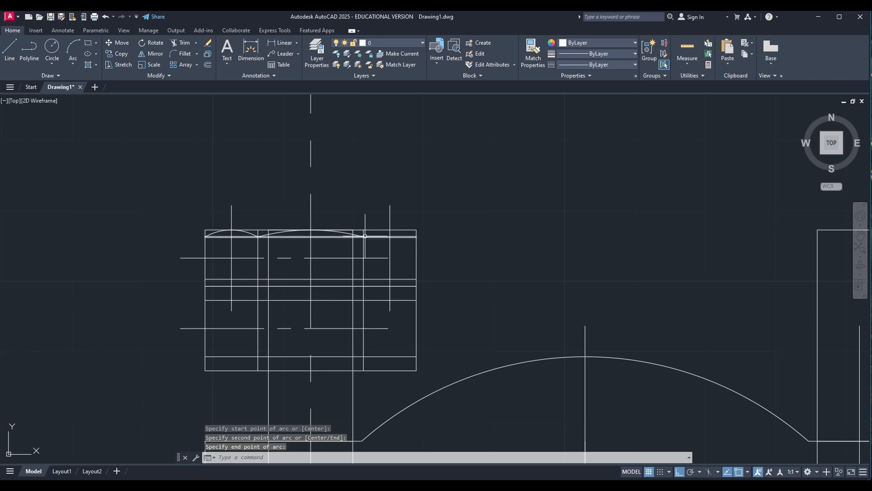
key(Return)
click(363, 235)
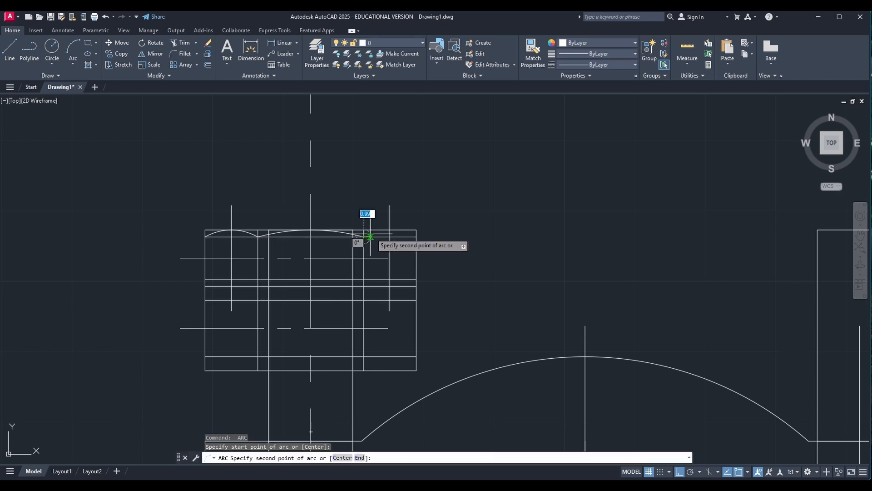
click(390, 236)
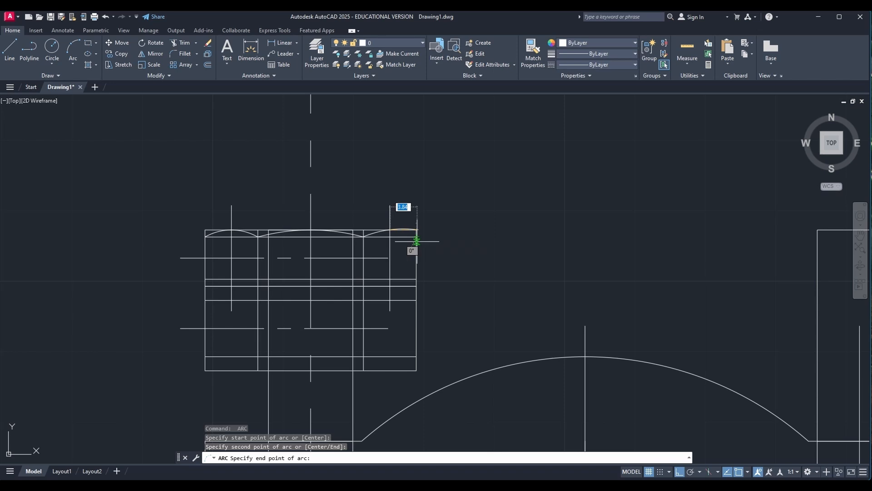
click(417, 237)
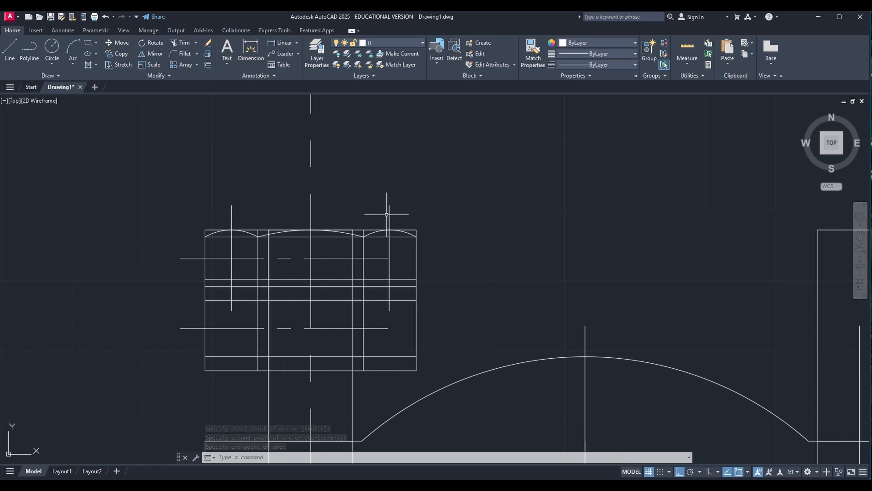
Delete the two vertical centrelines through the upper nut's left and right faces
click(232, 225)
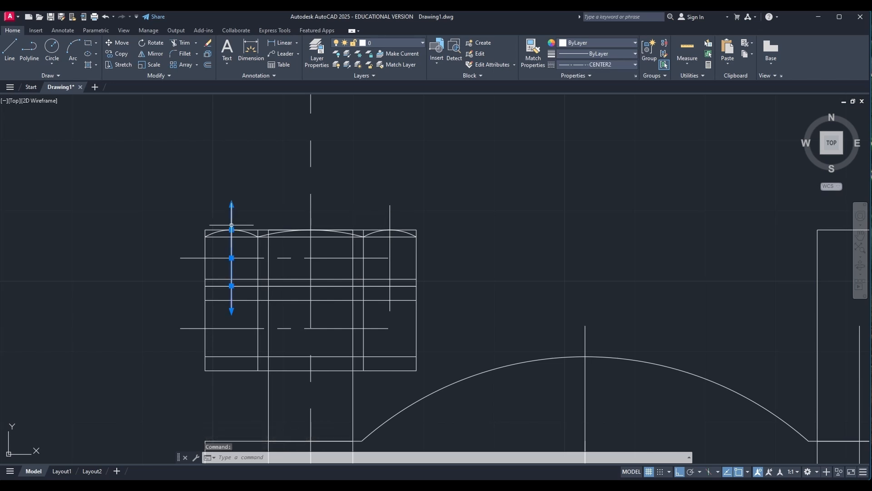
key(Delete)
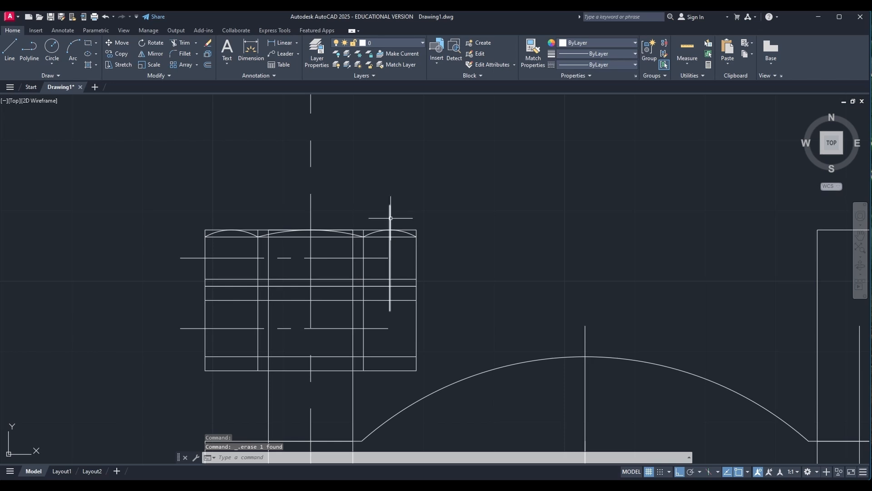
click(390, 216)
key(Delete)
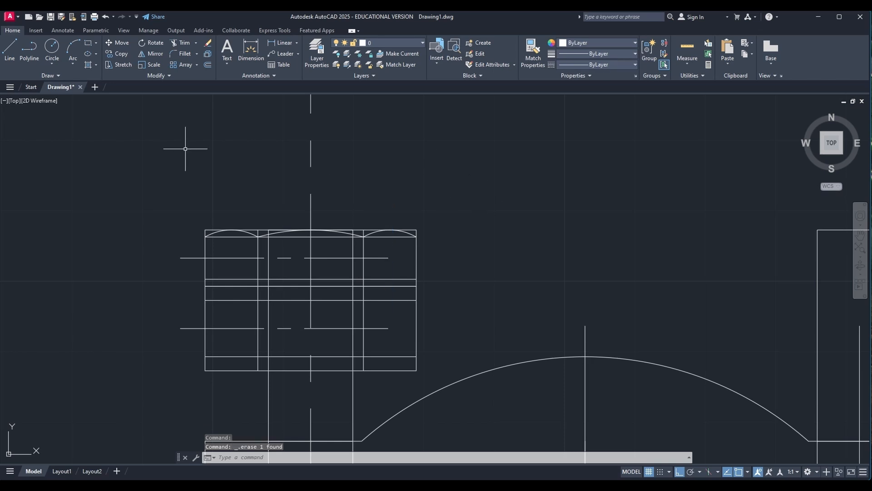
Mirror the three chamfer arcs about the upper nut's horizontal centreline, keeping the originals, and delete that centreline
click(157, 57)
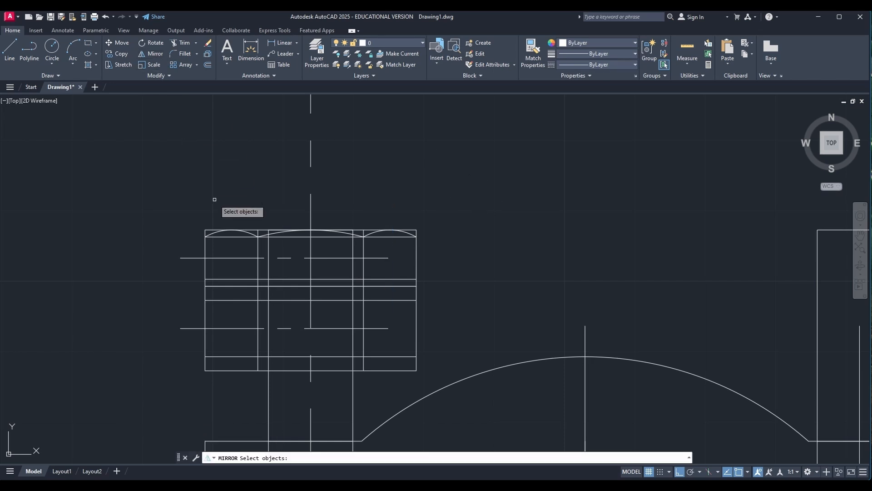
click(251, 231)
click(320, 237)
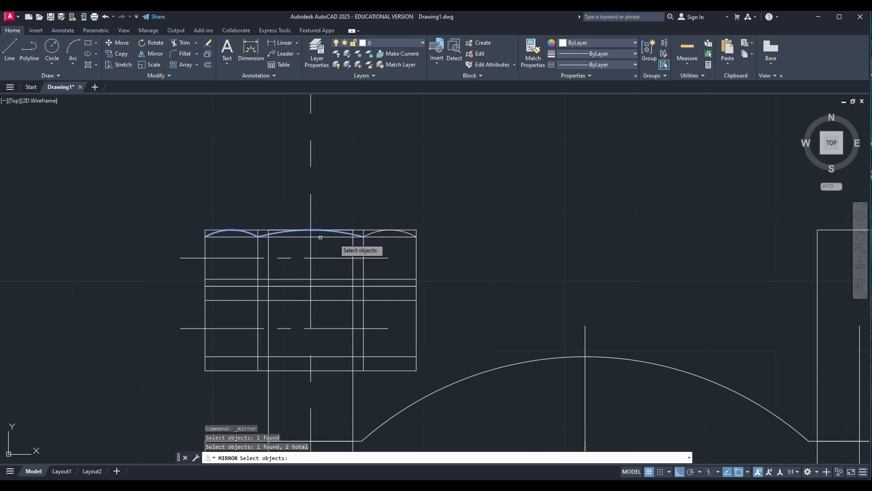
click(371, 232)
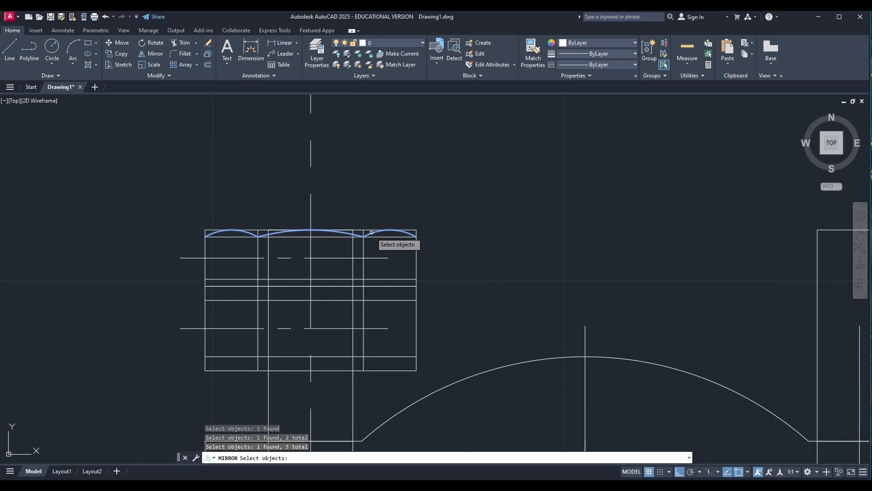
key(Return)
click(205, 257)
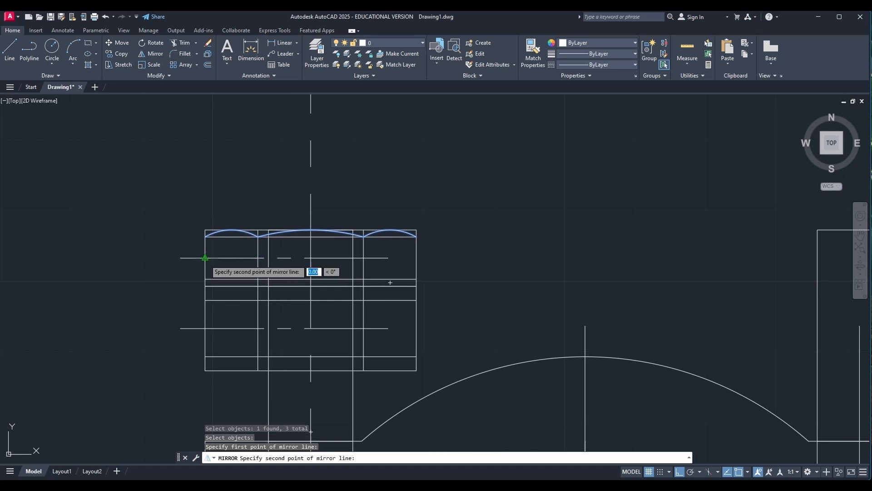
click(389, 257)
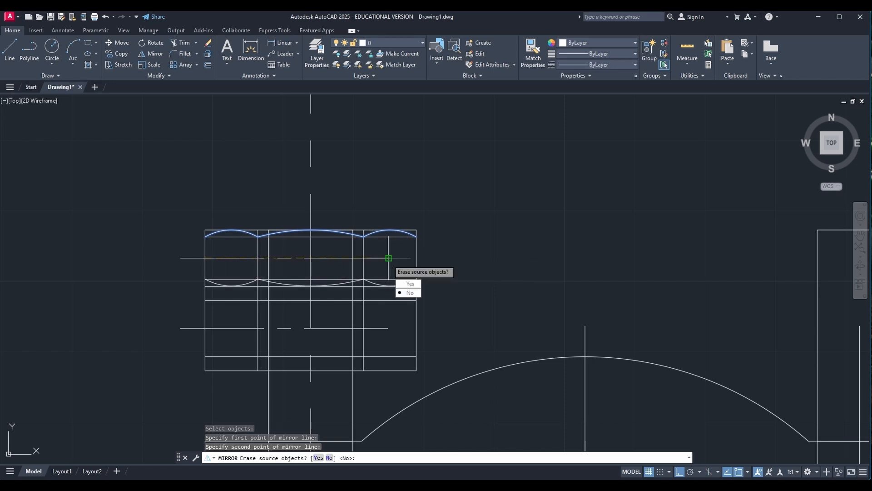
key(Return)
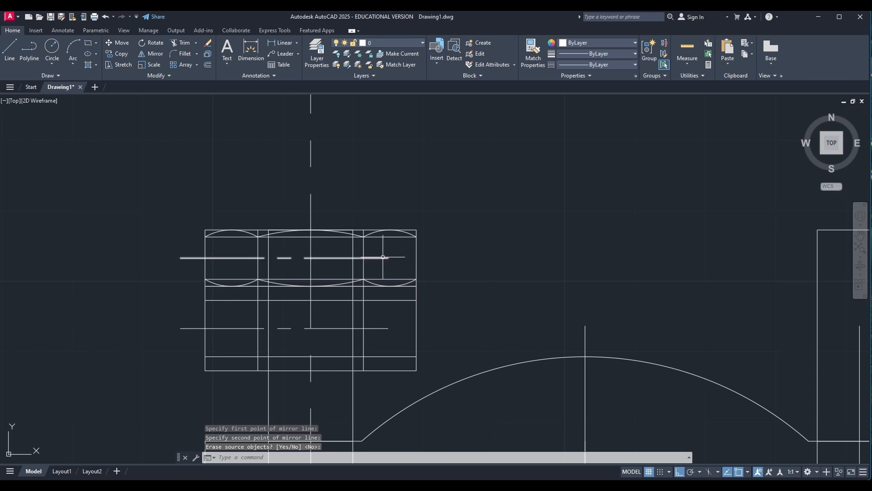
click(383, 257)
key(Delete)
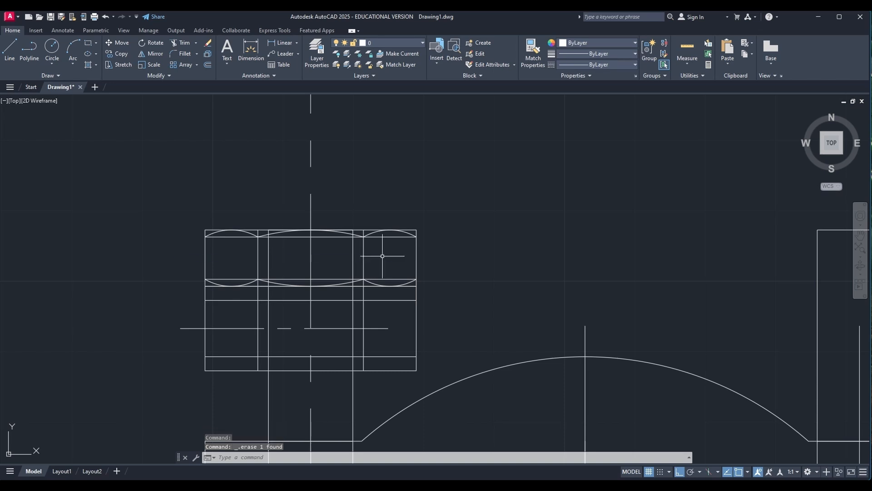
Trim away the upper nut's top edge and the corner segments outside its three upper chamfer arcs
scroll(249, 232, up, 2)
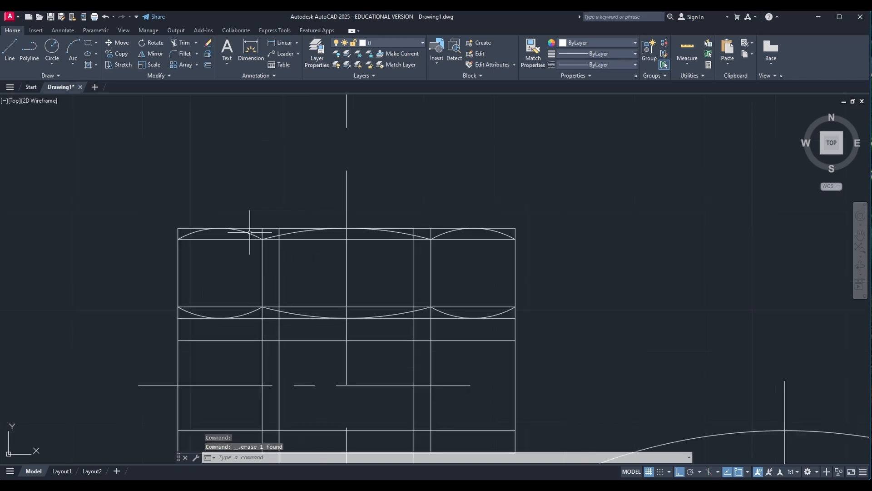
click(181, 43)
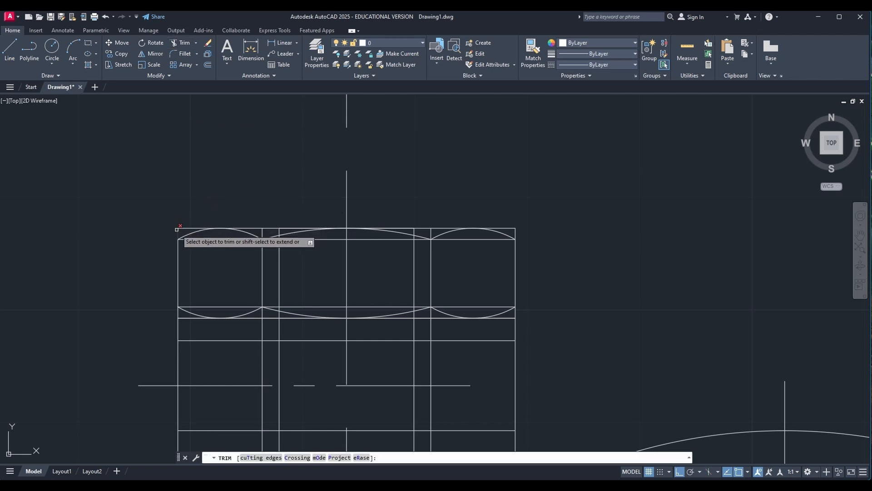
click(179, 230)
click(189, 227)
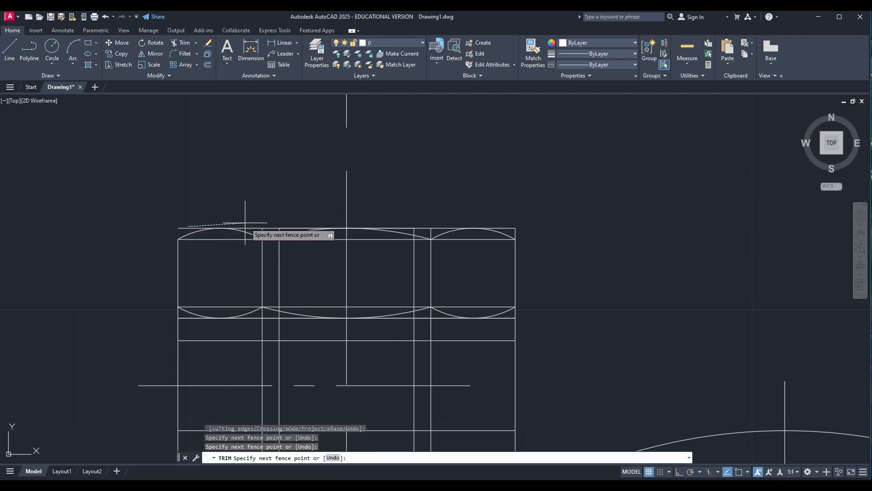
click(247, 227)
click(249, 228)
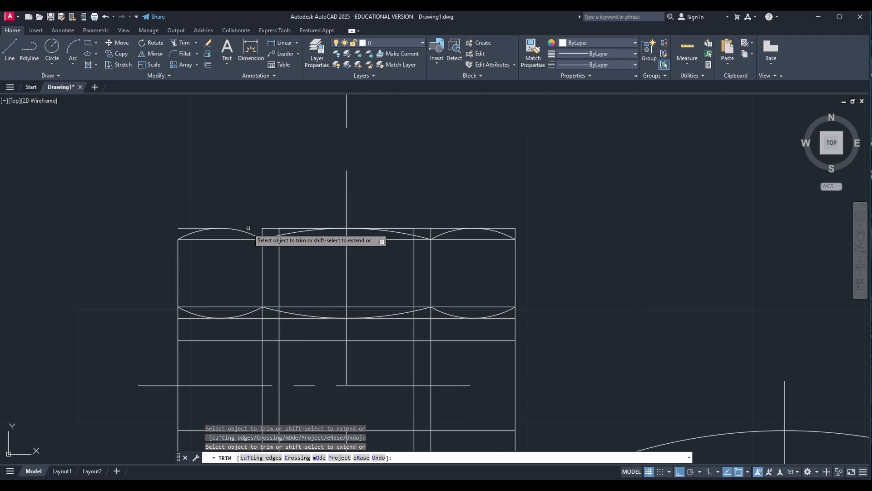
click(189, 228)
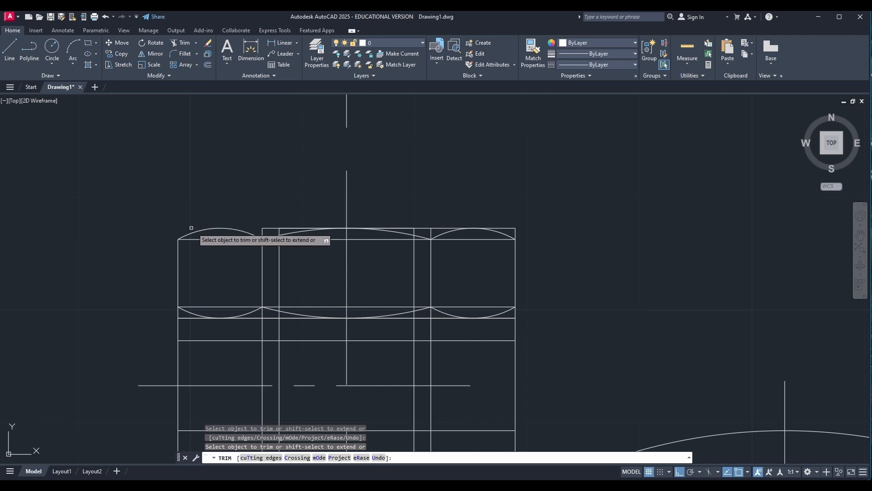
click(264, 228)
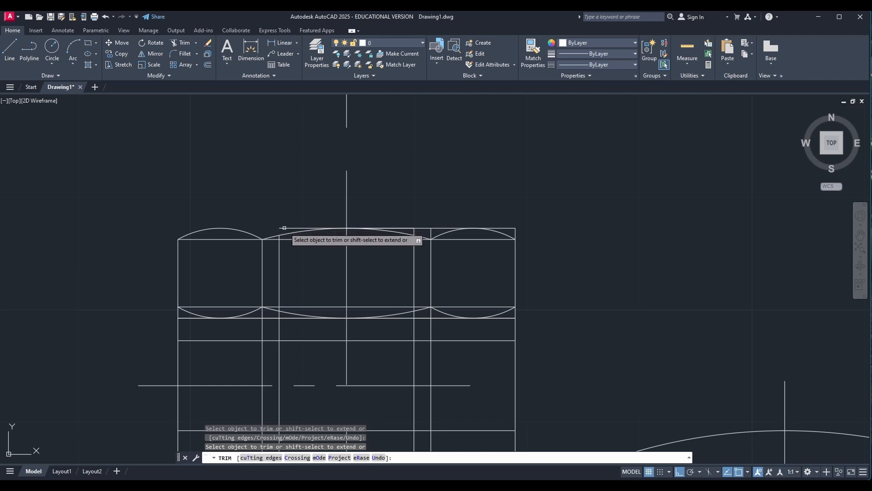
click(286, 228)
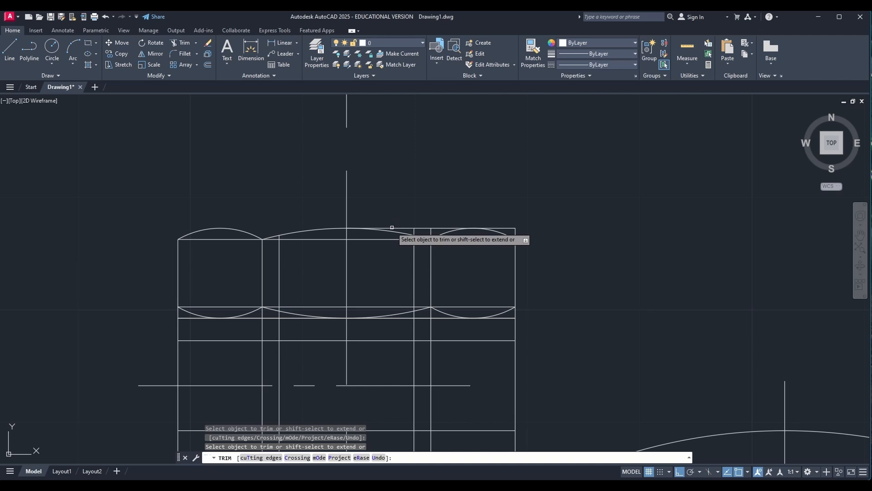
key(Escape)
Add vertical centrelines midway across the lower nut's left and right faces
scroll(515, 235, down, 2)
text(CL)
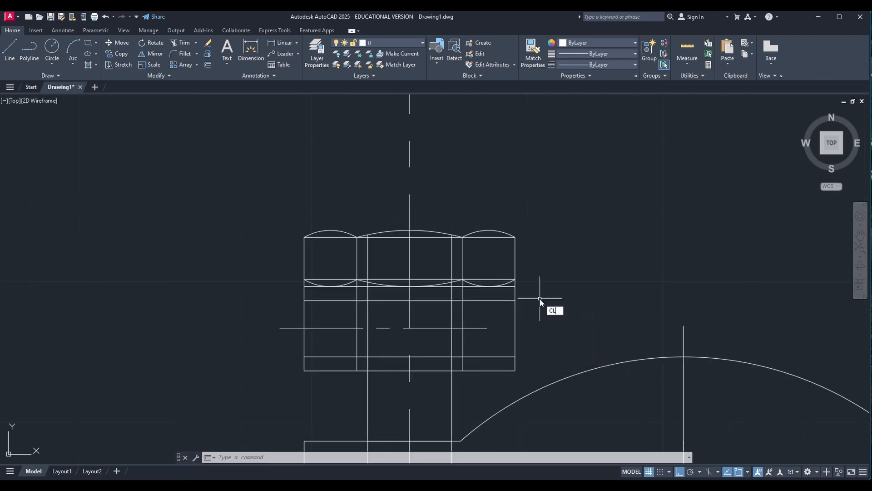
key(Return)
click(304, 308)
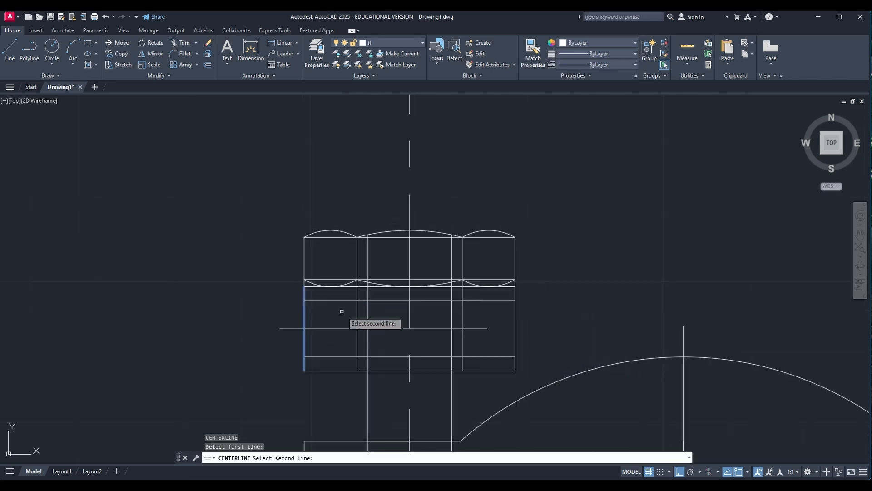
click(357, 307)
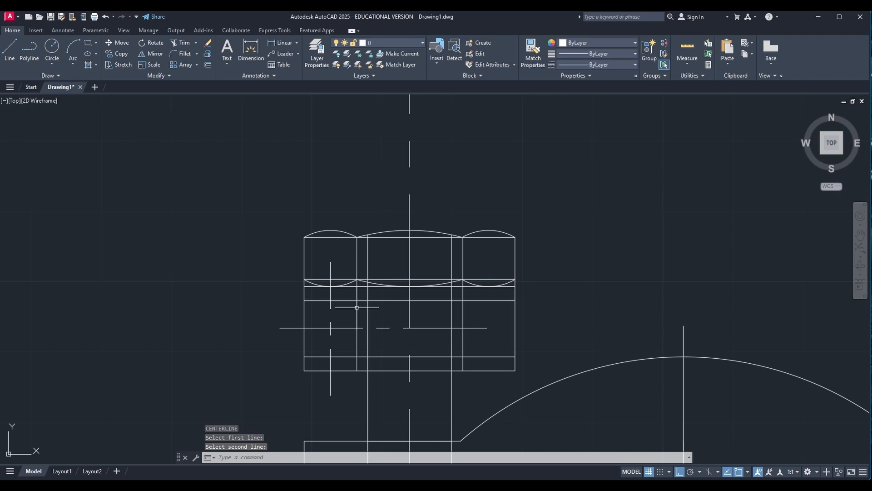
key(Return)
click(462, 312)
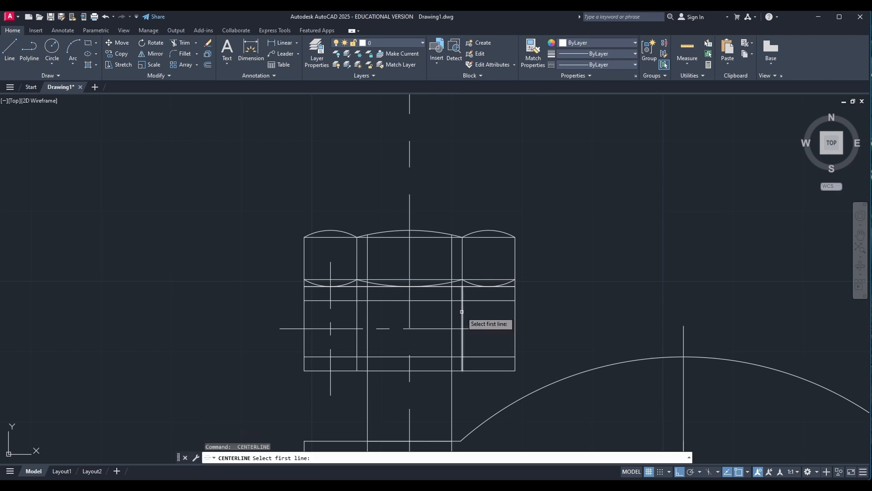
click(515, 309)
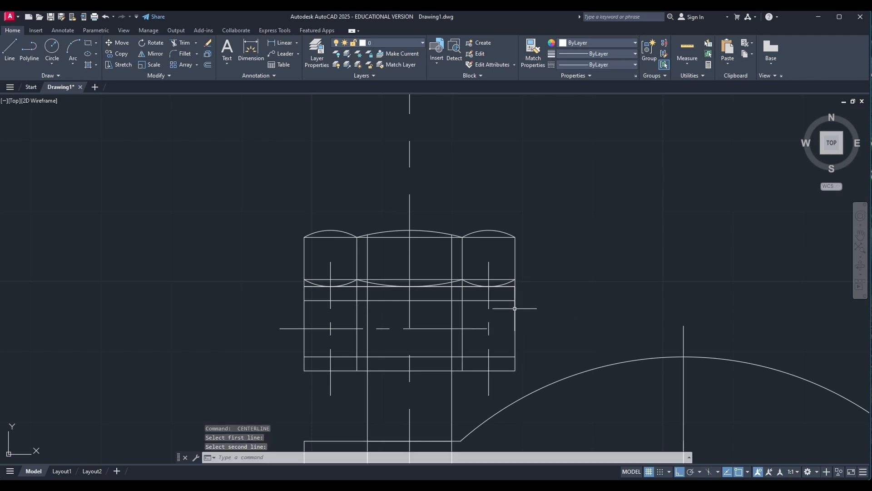
key(Return)
key(Escape)
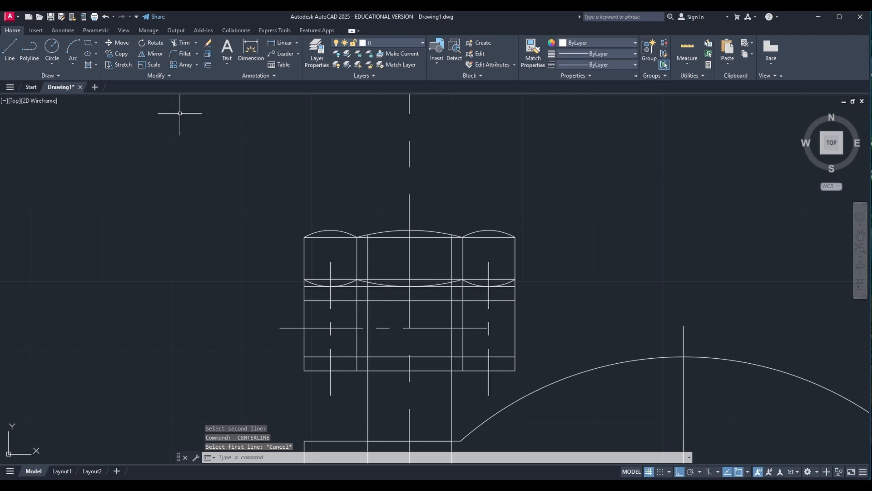
Draw three-point chamfer arcs on the lower nut's three faces, with ends on its upper offset line and peaks at its top edge
click(72, 44)
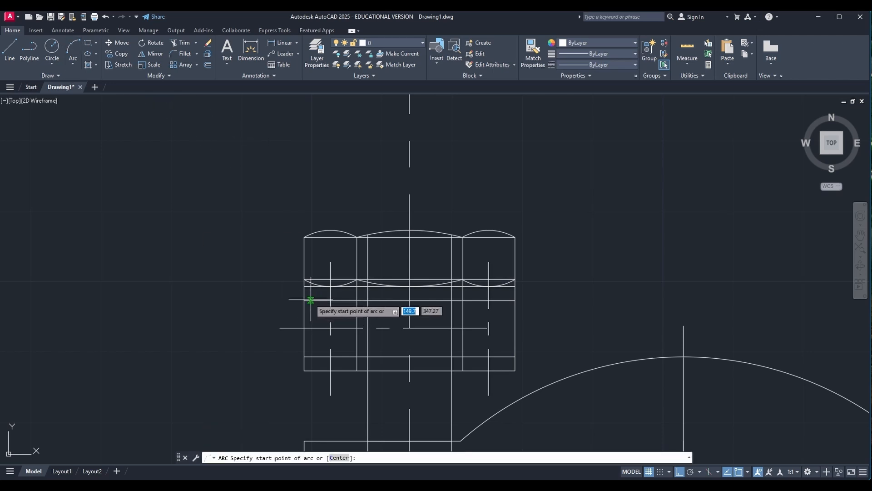
click(305, 300)
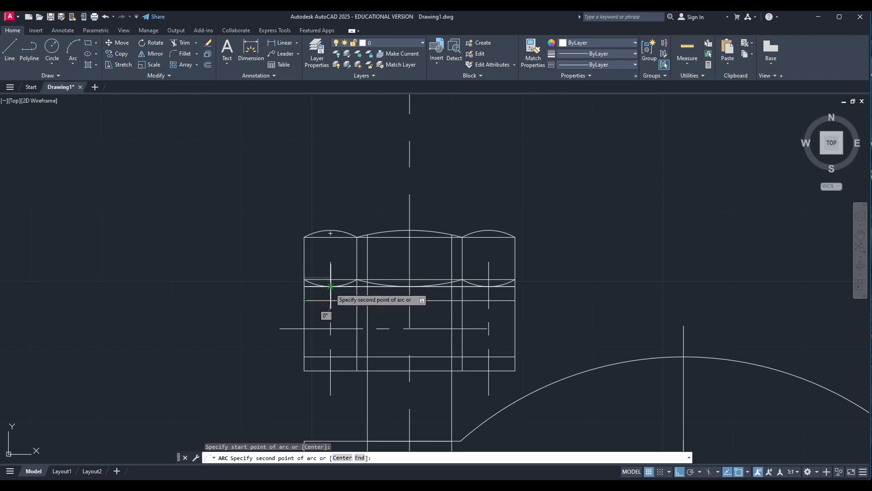
click(330, 287)
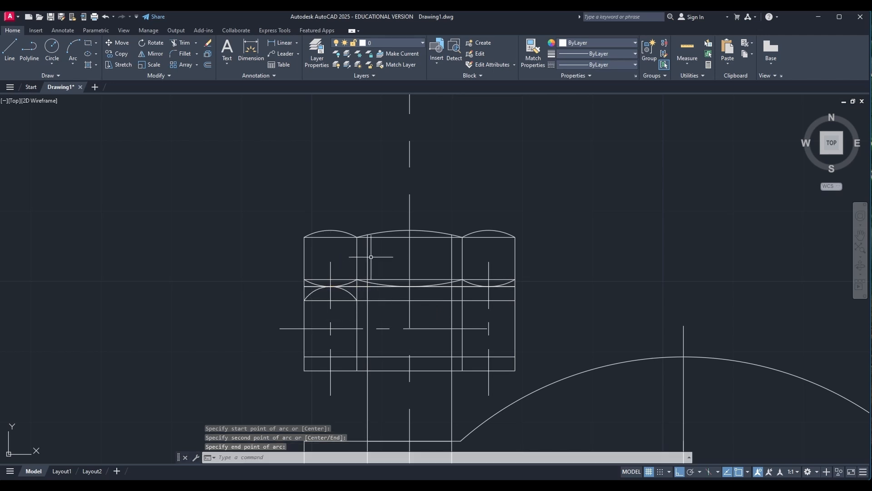
click(72, 52)
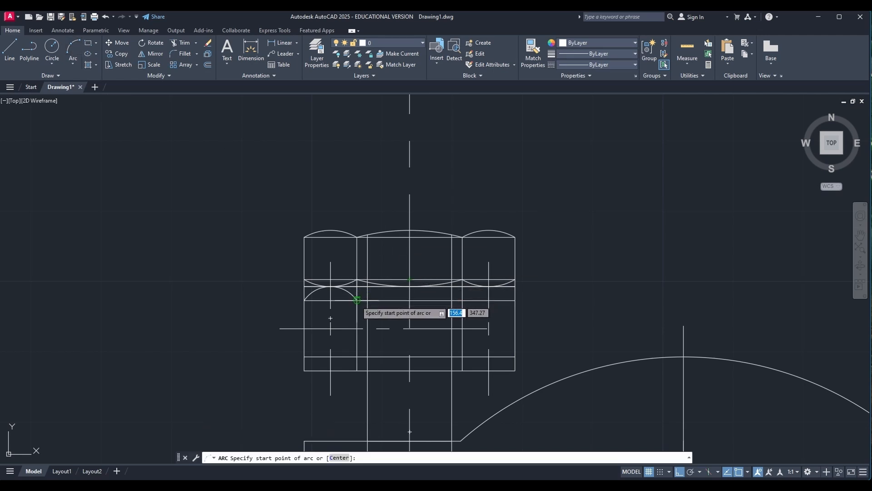
click(357, 300)
click(410, 285)
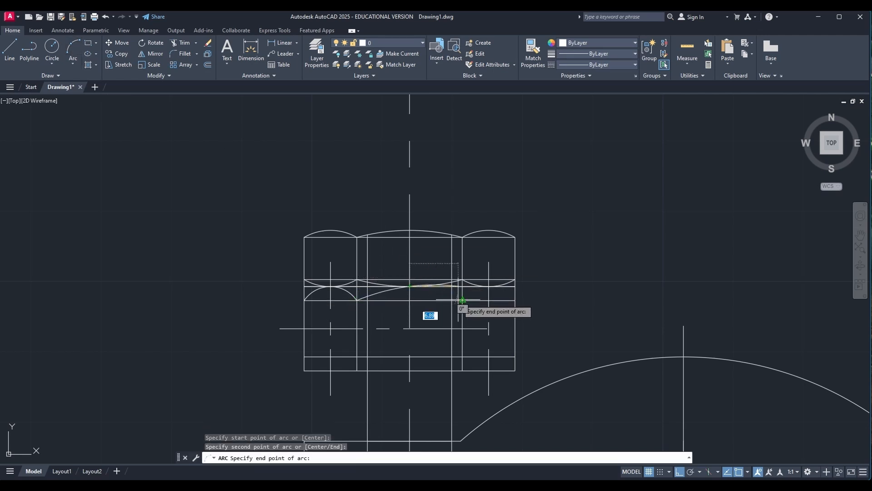
click(463, 300)
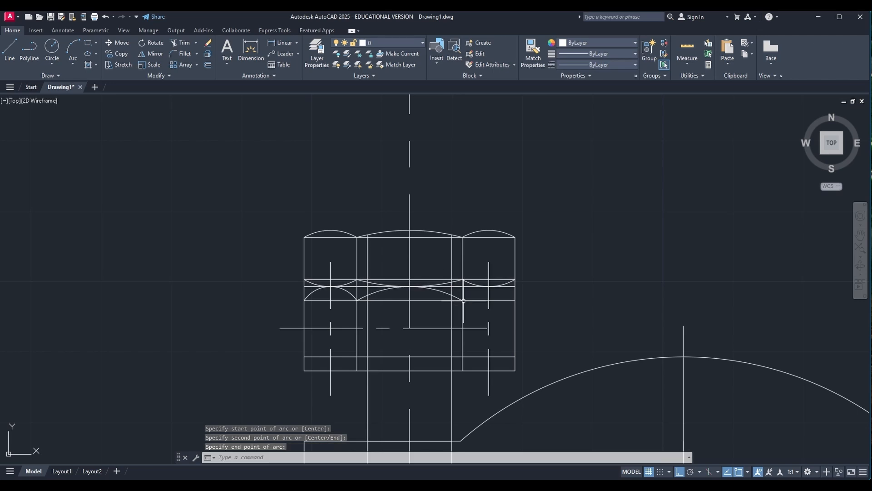
click(70, 49)
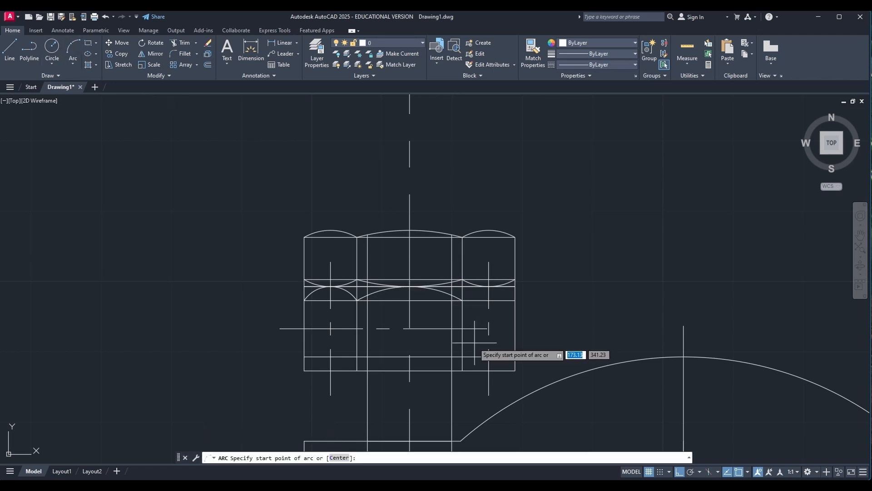
click(463, 300)
click(489, 286)
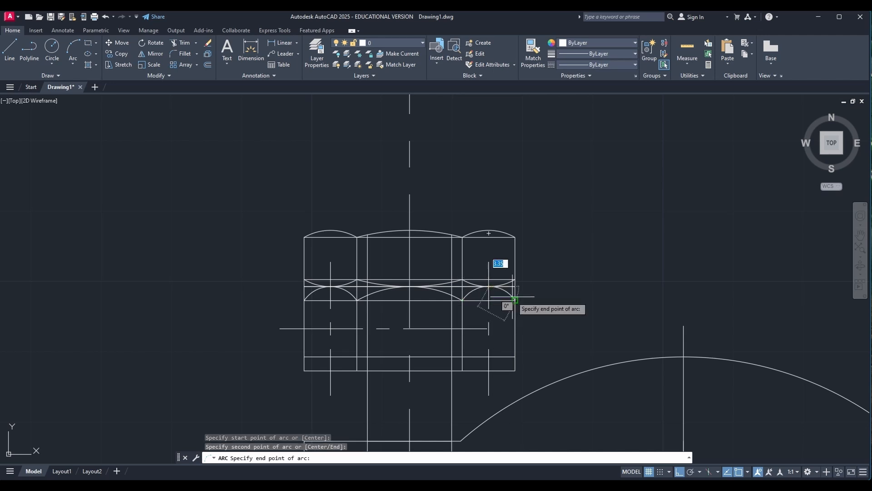
click(515, 300)
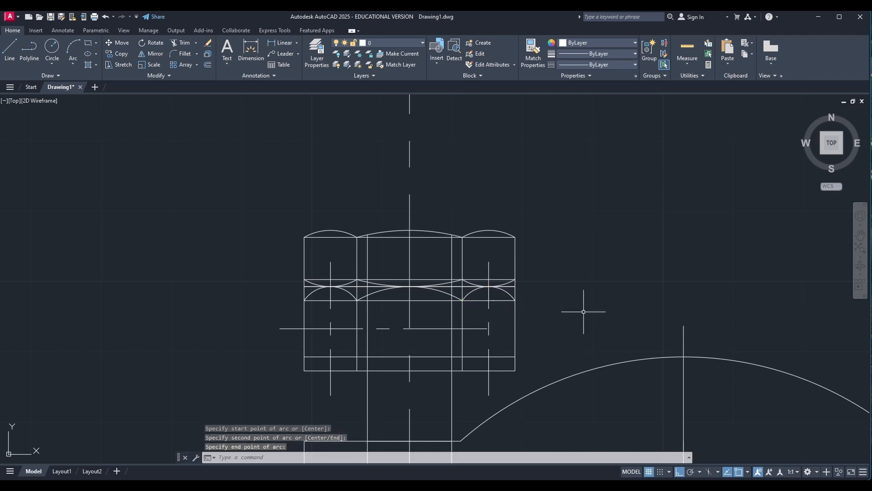
key(Escape)
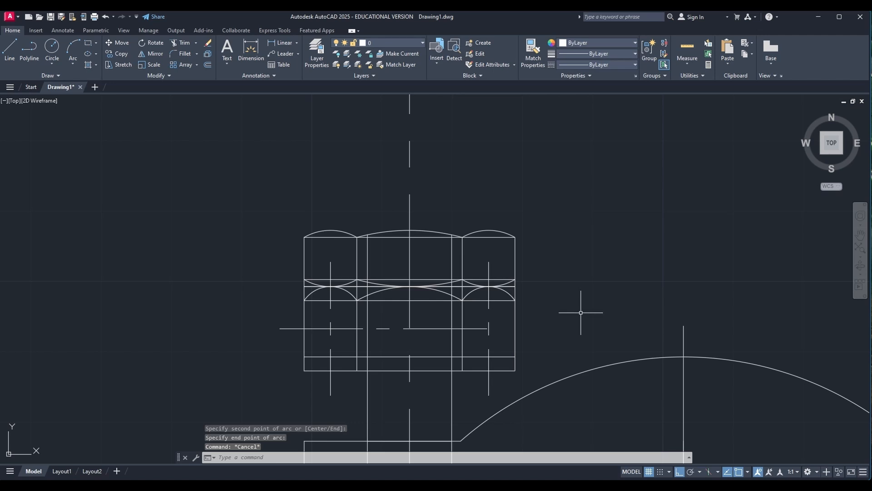
Delete the lower nut's two vertical centrelines and mirror its three chamfer arcs about its horizontal centreline, keeping the originals
click(330, 304)
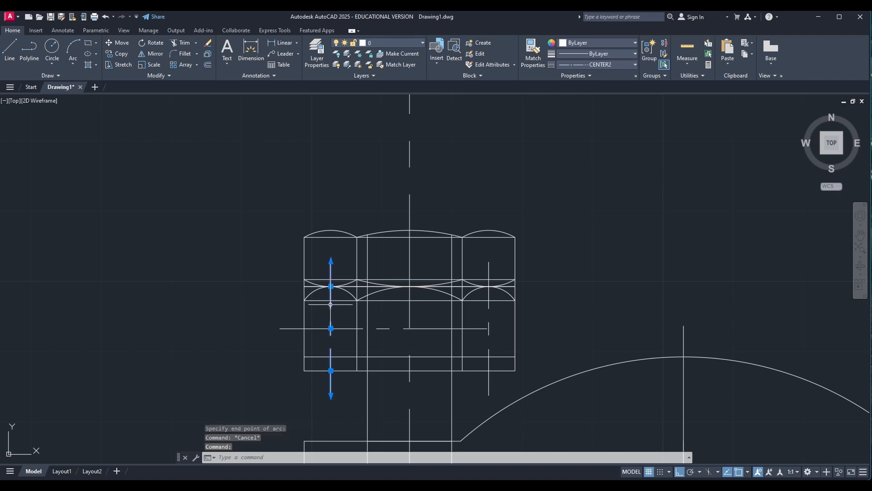
key(Delete)
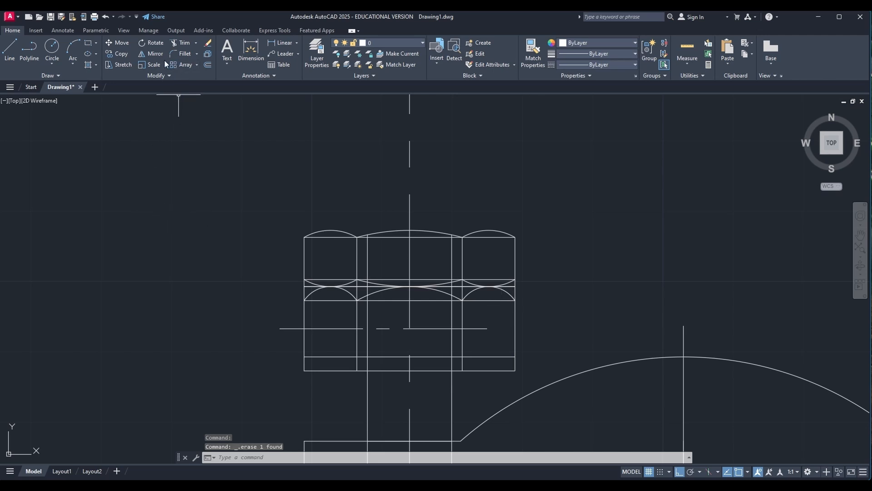
click(151, 54)
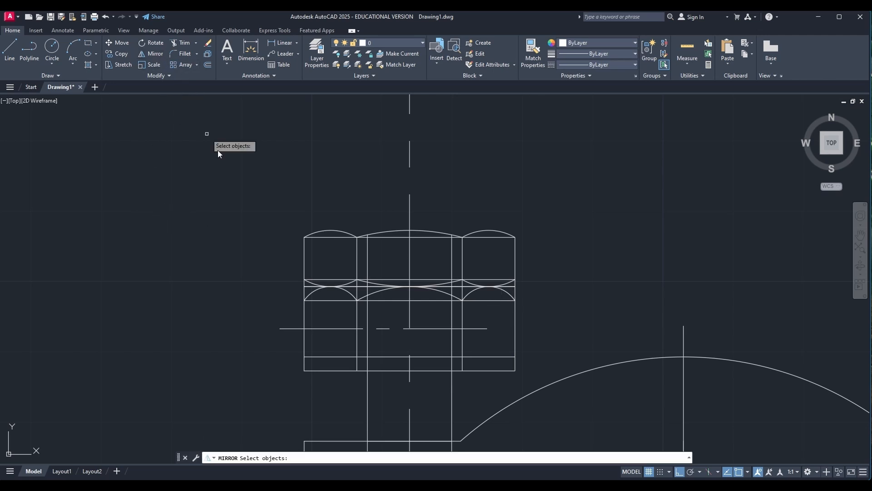
click(313, 295)
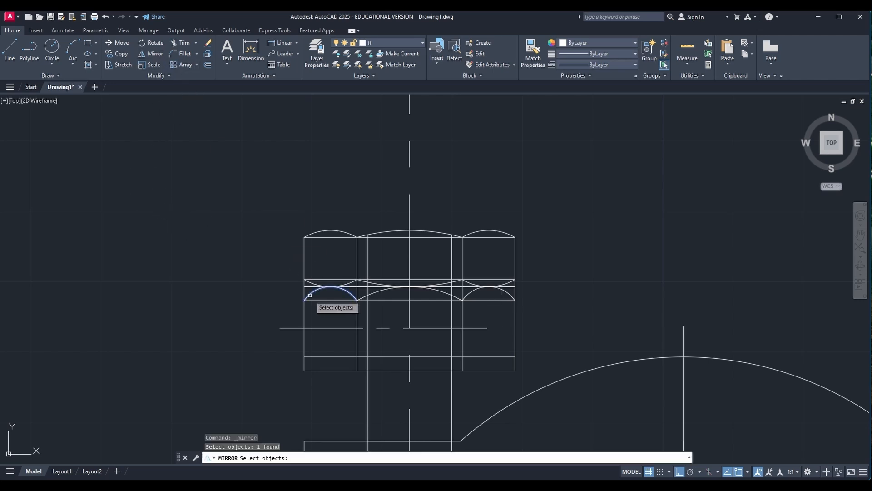
click(381, 292)
click(479, 288)
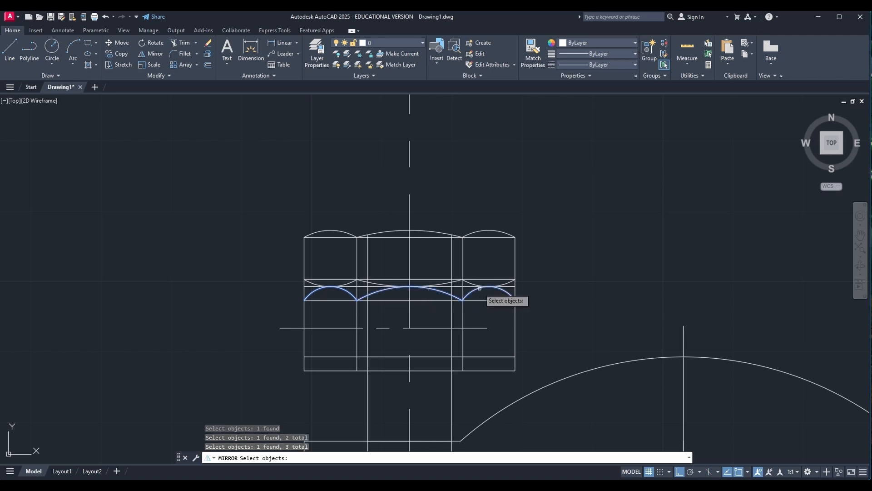
key(Return)
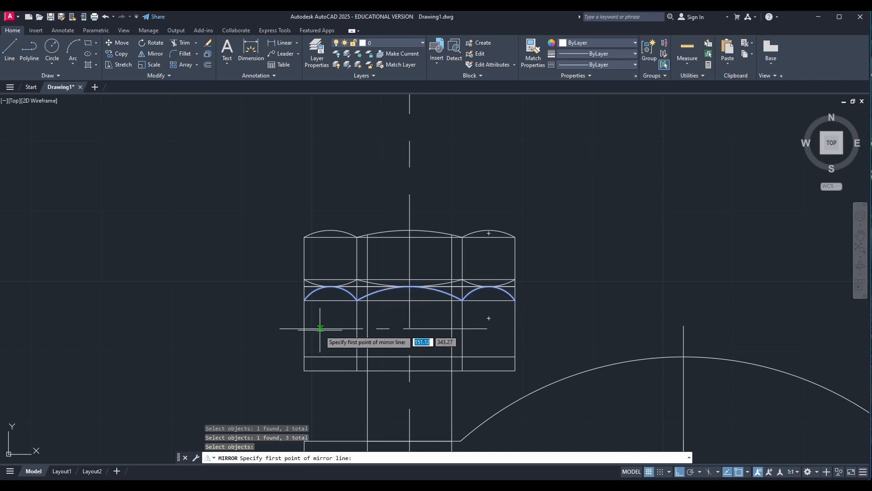
click(304, 328)
click(463, 328)
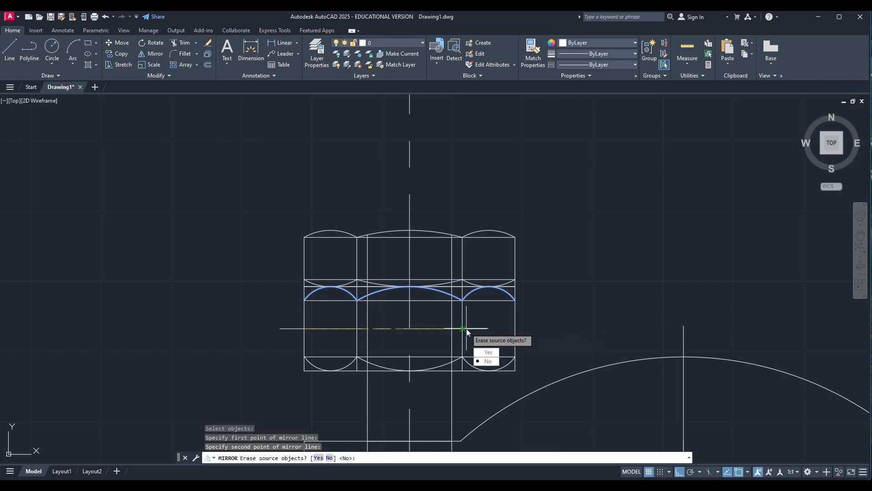
click(487, 361)
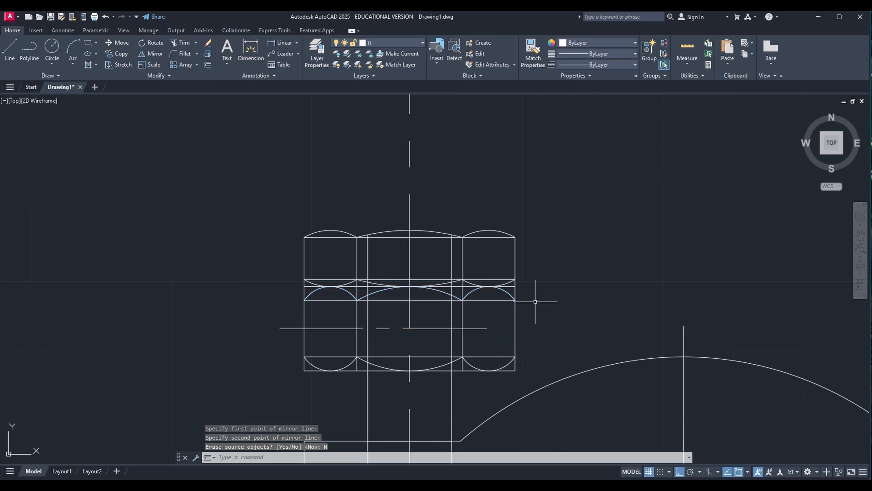
Trim away the shared edge line and the corner segments between the upper and lower nuts, leaving only the chamfer arcs there
scroll(388, 284, up, 2)
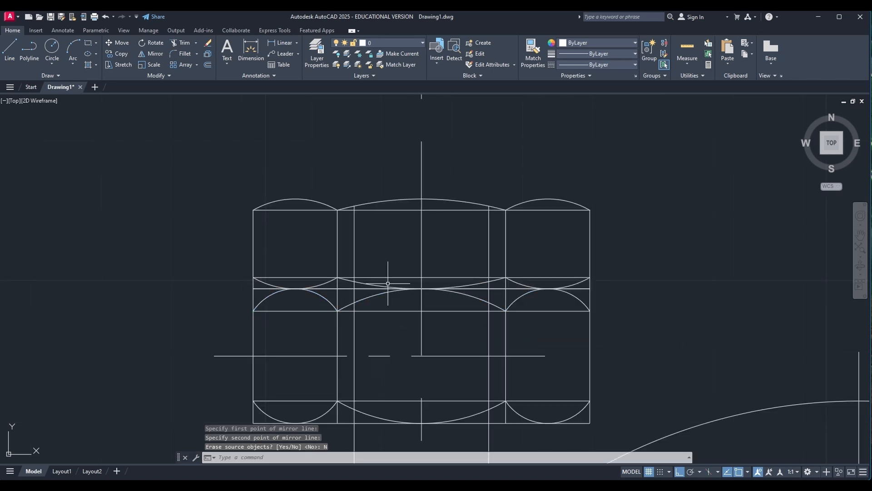
click(180, 43)
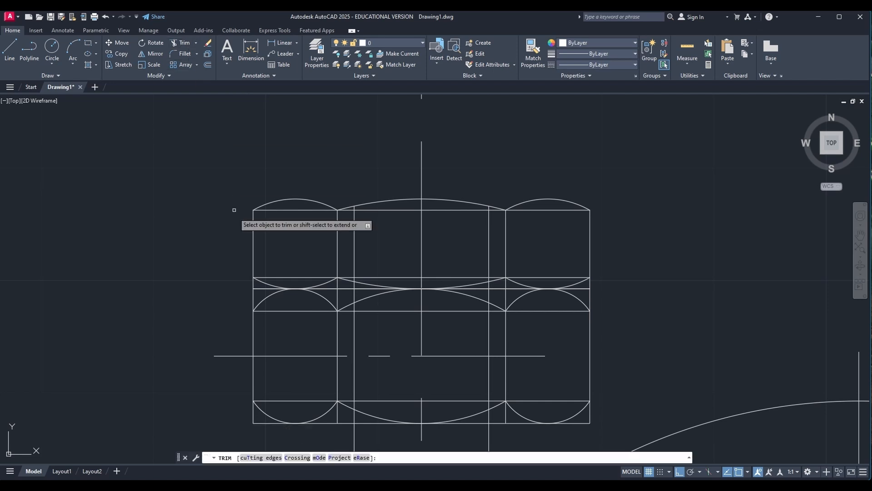
click(253, 285)
click(254, 299)
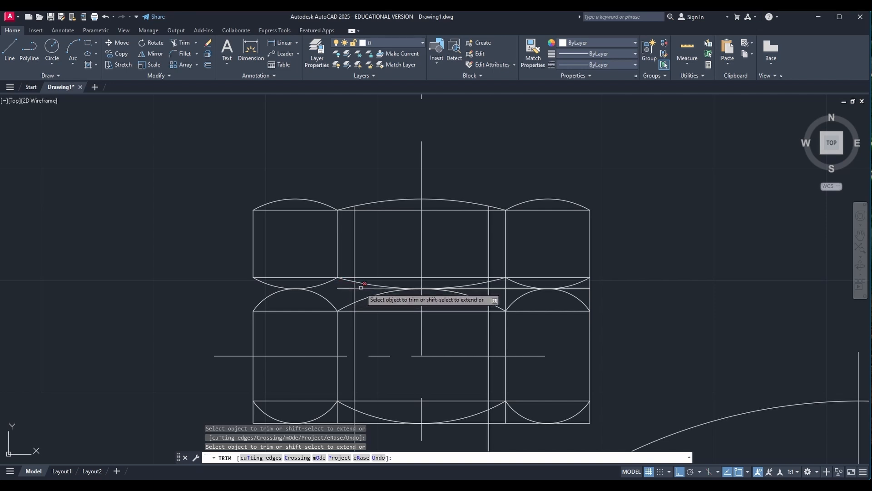
click(348, 288)
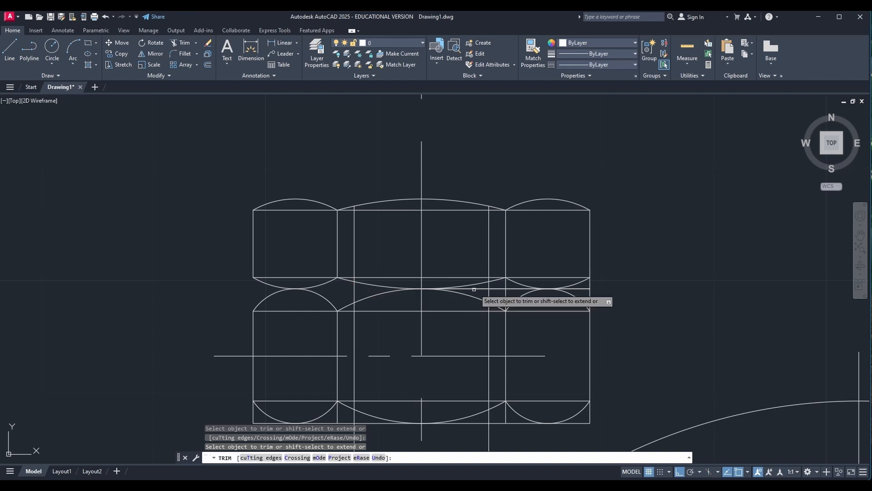
click(499, 288)
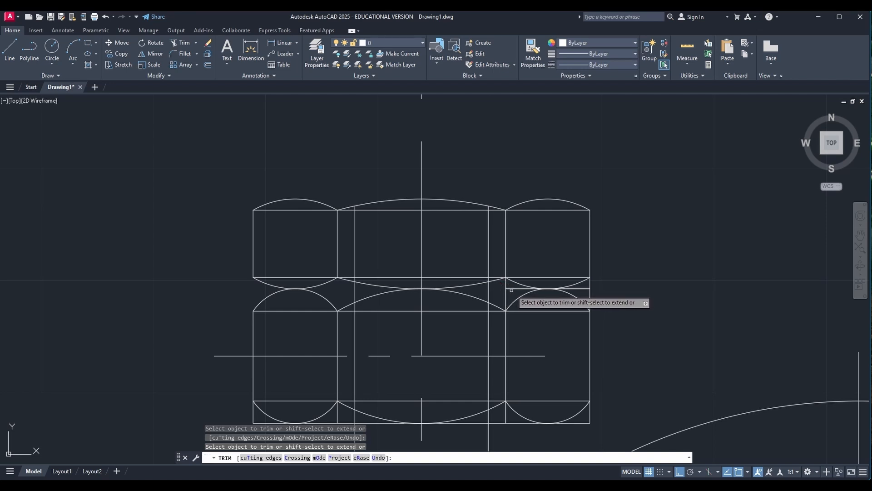
drag(514, 289, 508, 290)
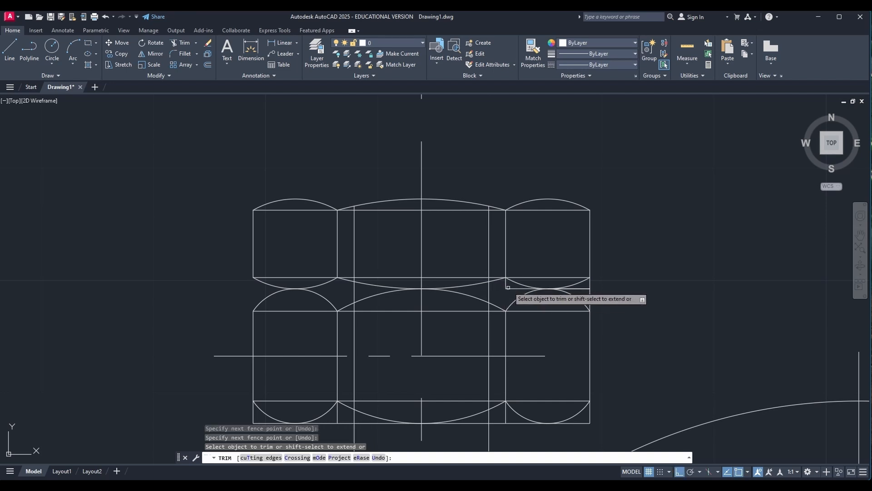
click(515, 288)
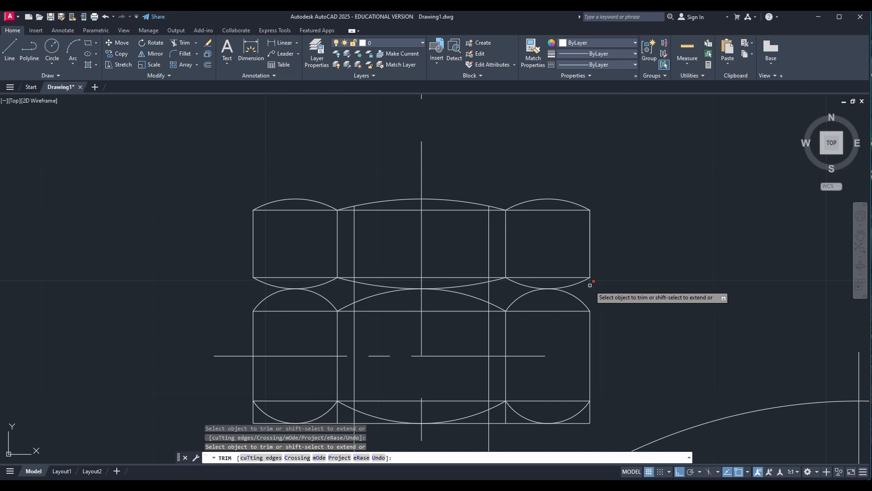
Delete the horizontal centreline running through the lower nut
scroll(590, 292, down, 2)
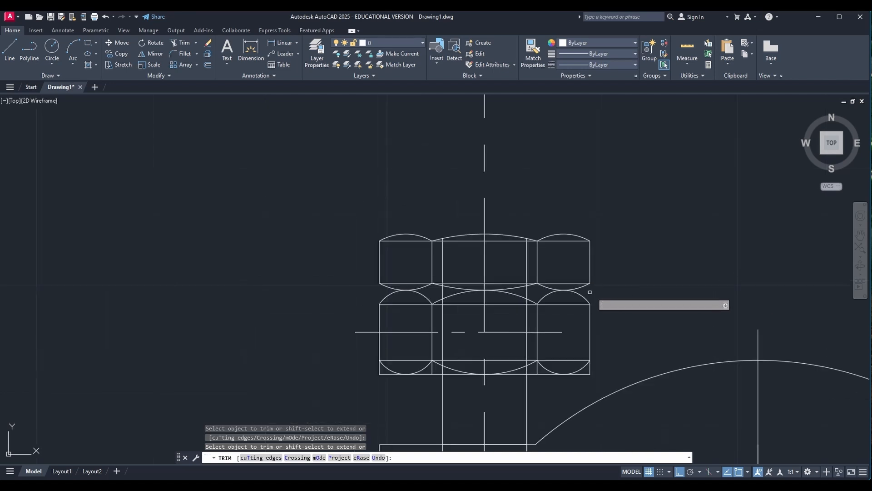
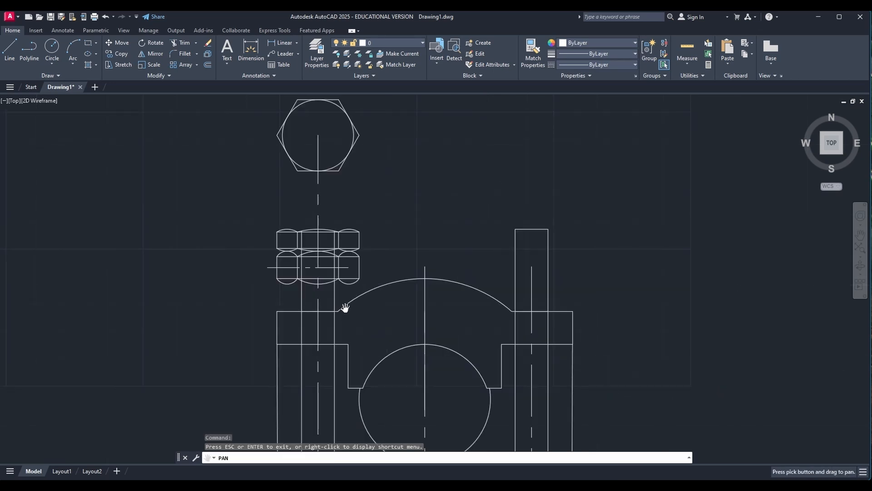
key(Escape)
click(328, 267)
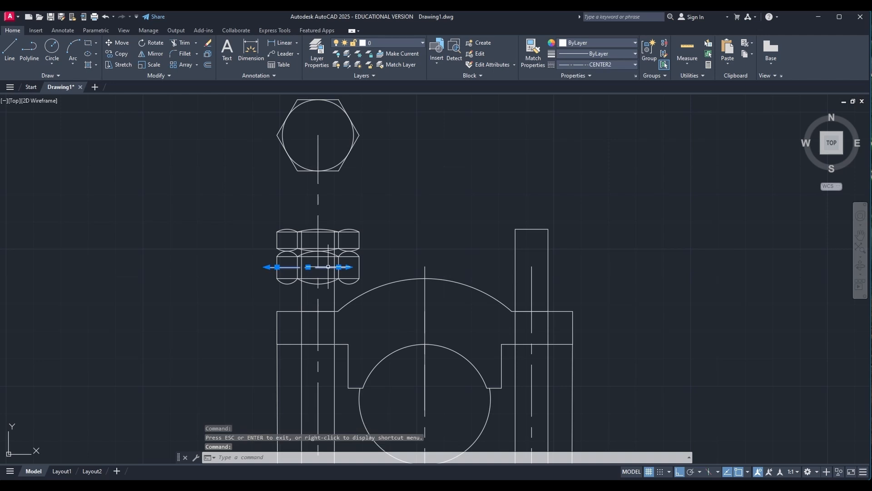
middle_click(328, 266)
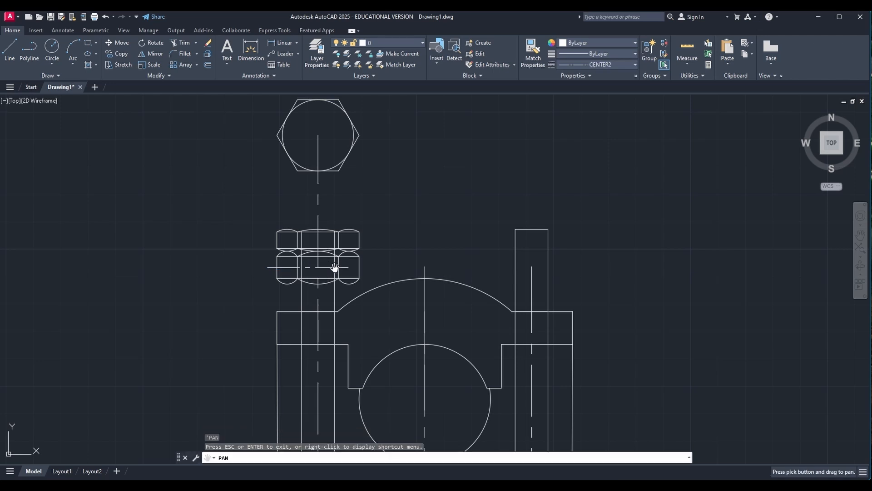
key(Escape)
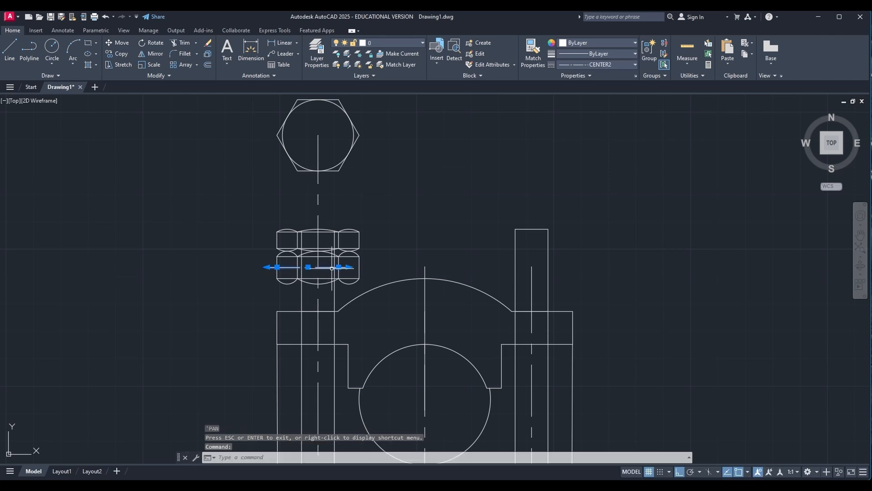
key(Delete)
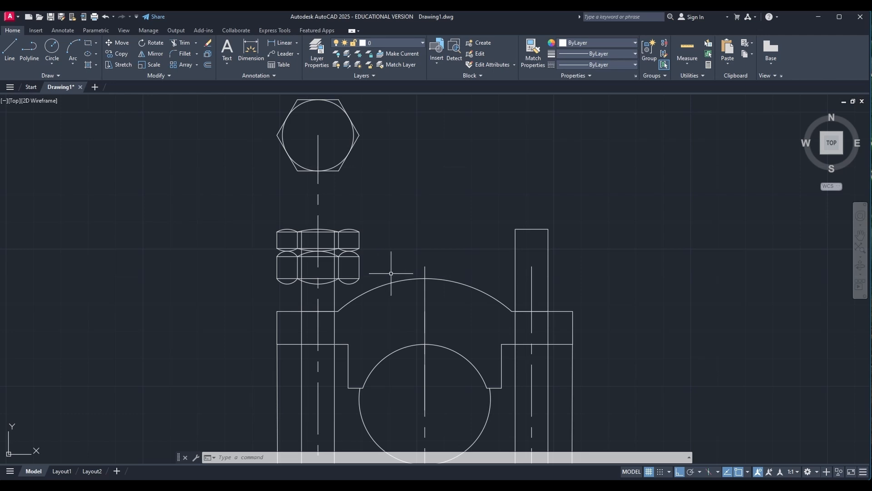
Mirror both stacked nuts about the bearing block's vertical centreline onto the other bolt, keeping the originals
click(154, 54)
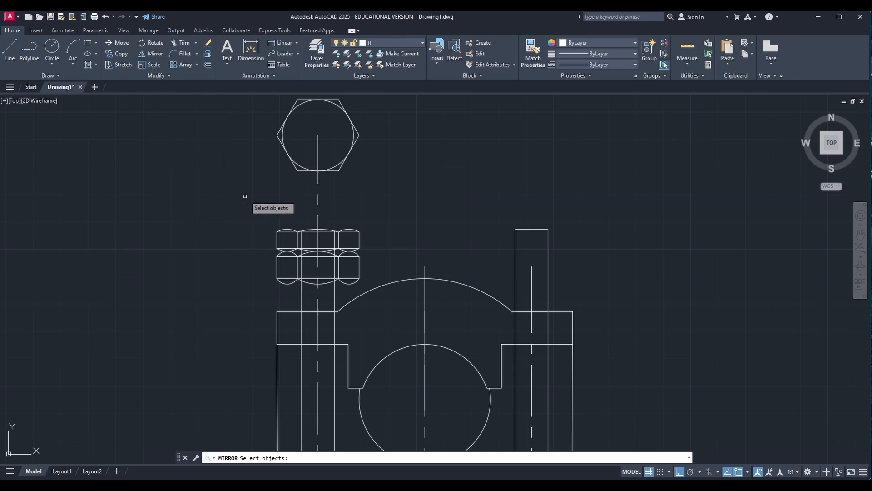
drag(244, 196, 369, 290)
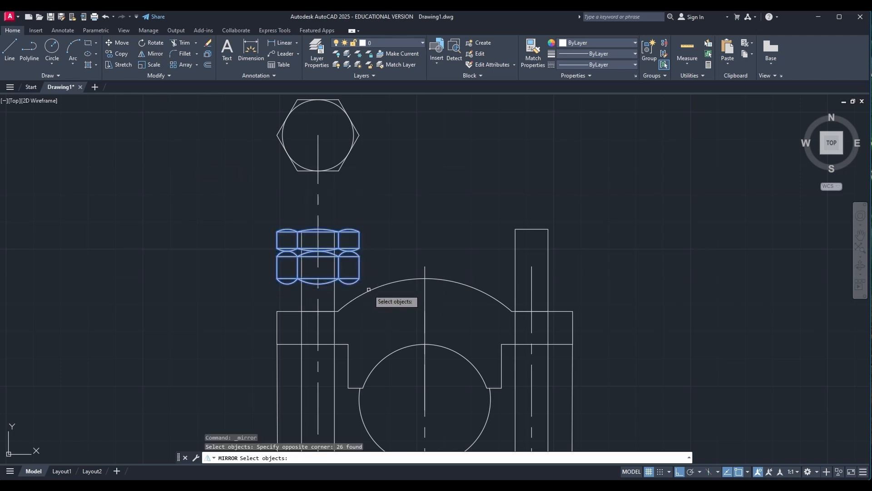
key(Return)
click(425, 267)
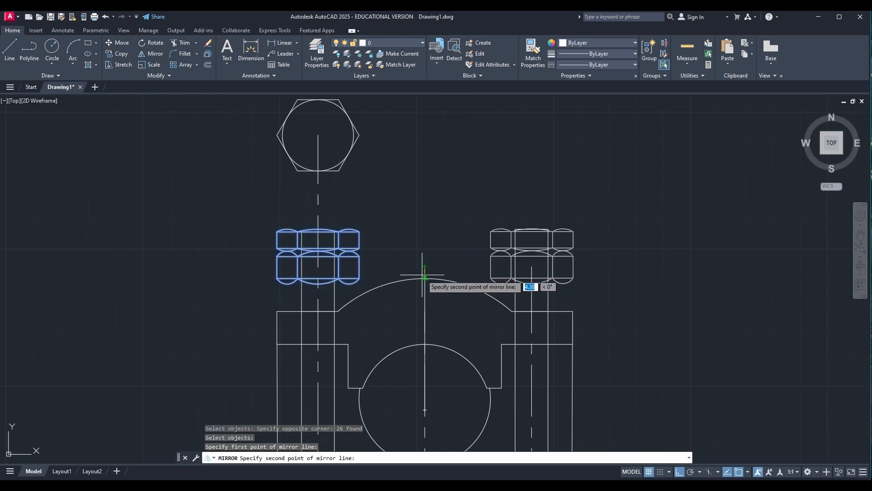
click(425, 409)
key(Return)
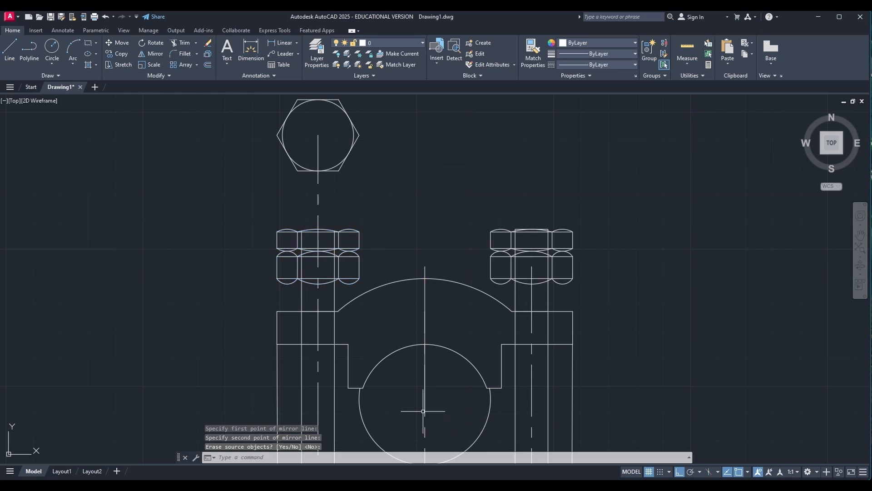
Create a new layer named Brass and set its colour to index colour 30
scroll(594, 322, down, 2)
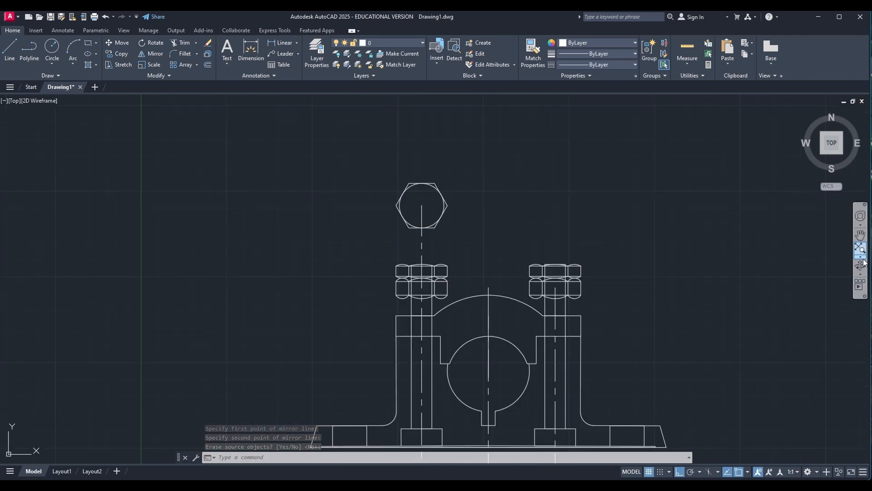
click(860, 235)
drag(603, 289, 466, 204)
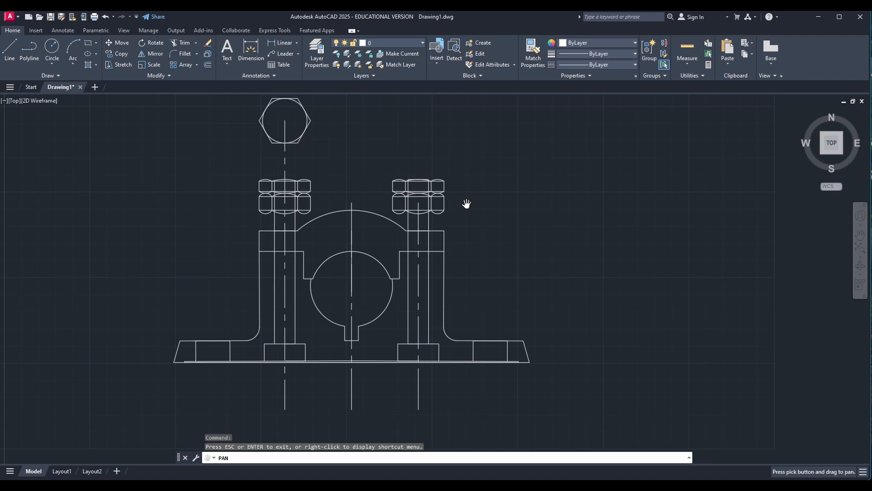
key(Escape)
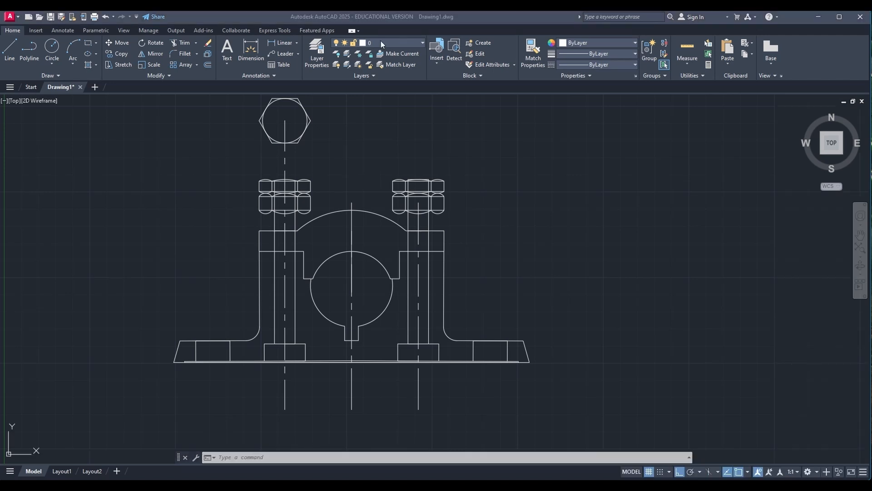
click(315, 53)
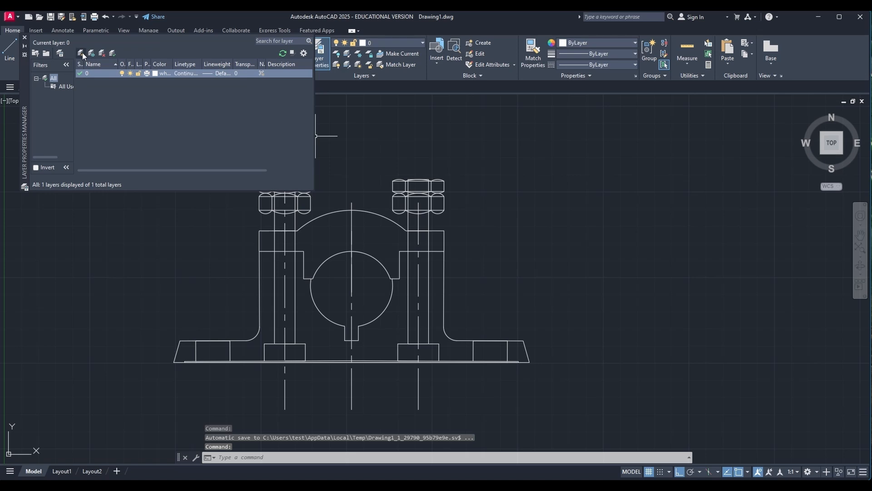
click(83, 52)
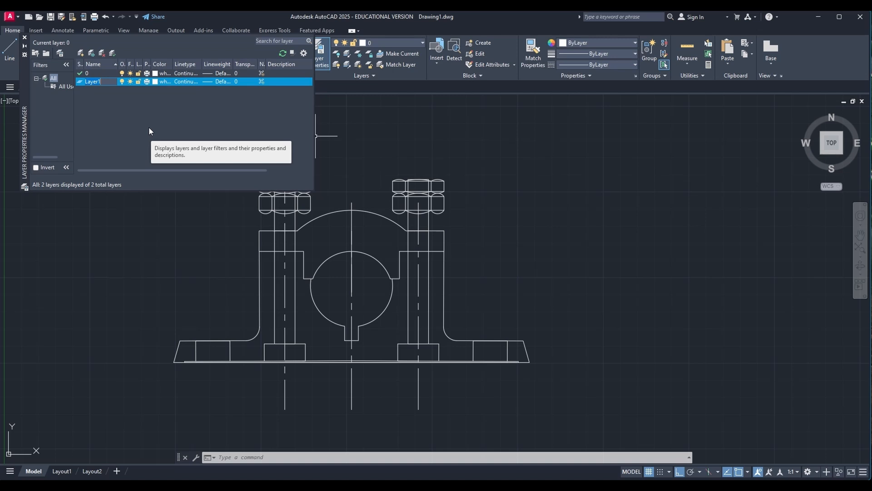
text(Brass)
click(112, 126)
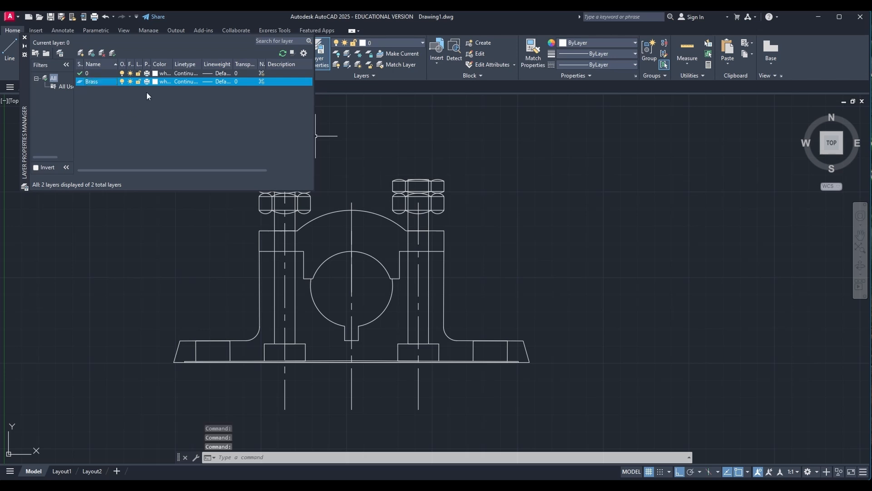
click(158, 82)
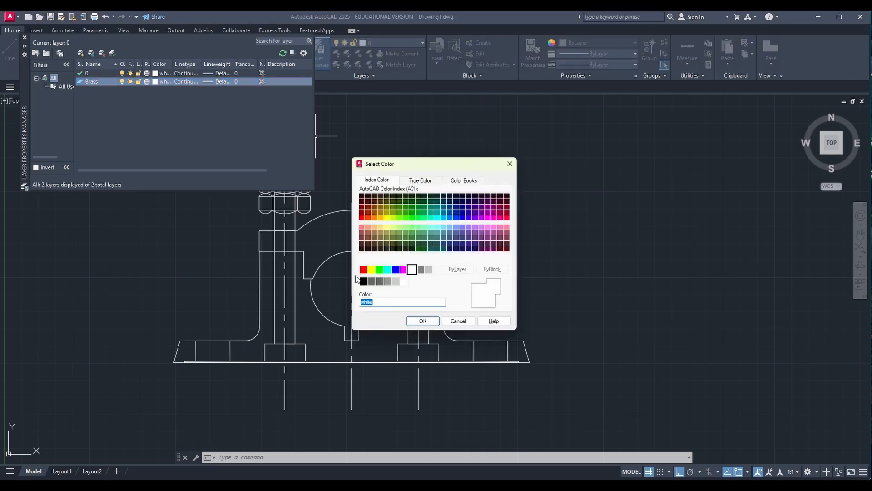
click(378, 219)
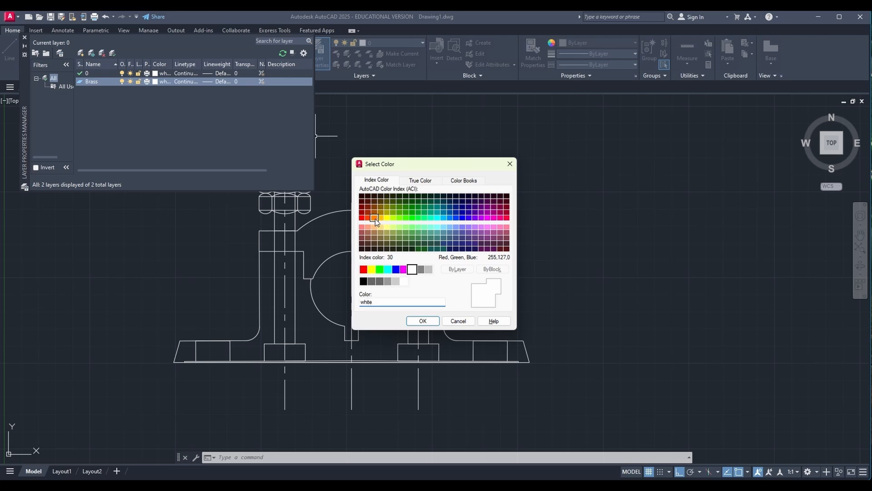
click(423, 321)
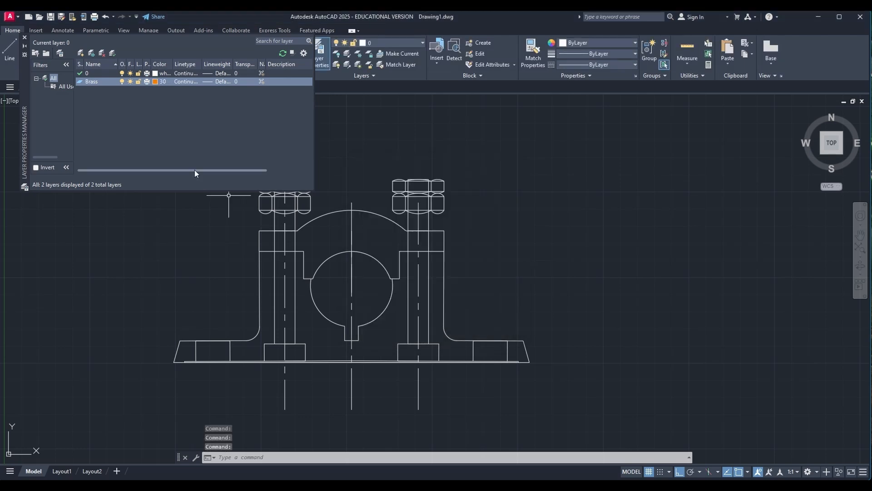
click(24, 37)
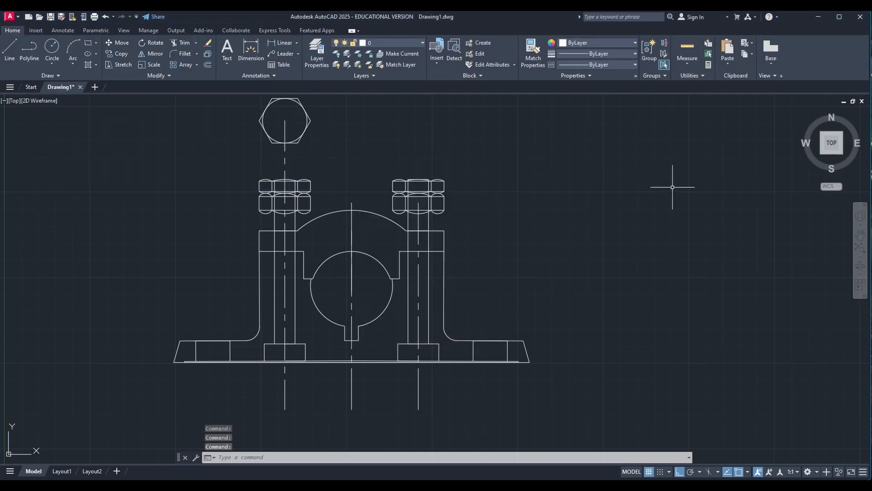
Make the Brass layer current
click(598, 43)
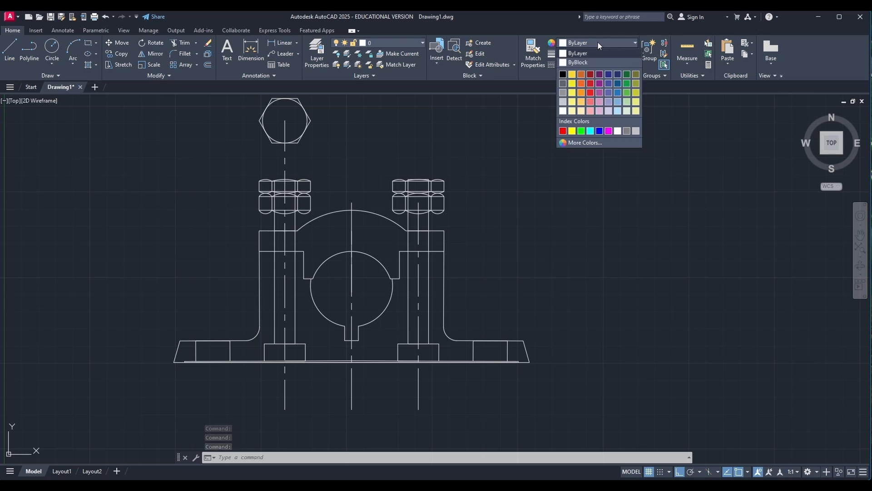
click(589, 44)
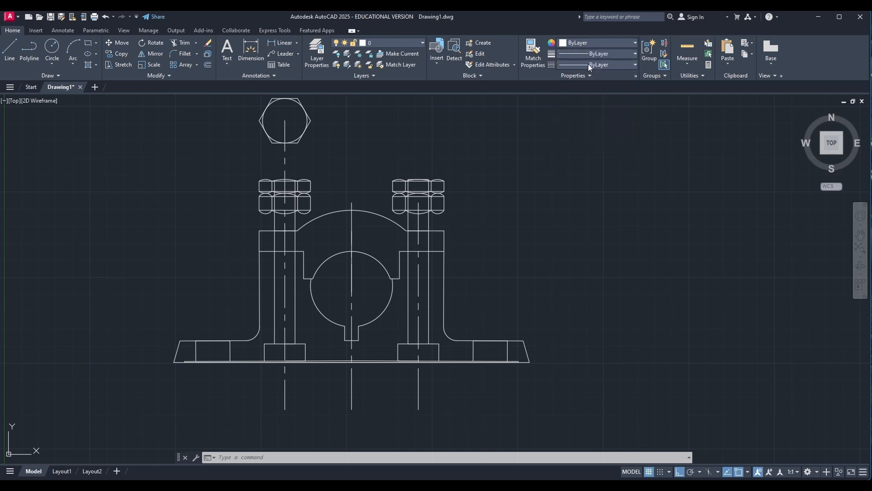
click(408, 43)
click(389, 68)
click(10, 51)
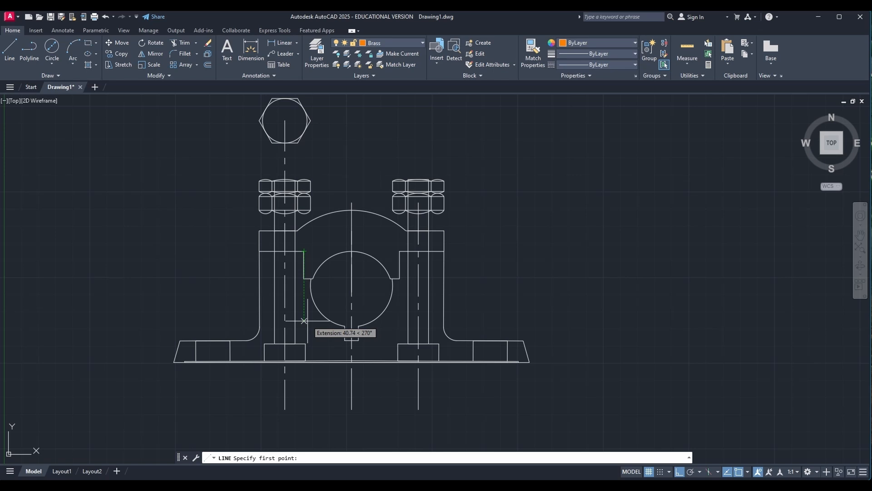
text(20)
key(Return)
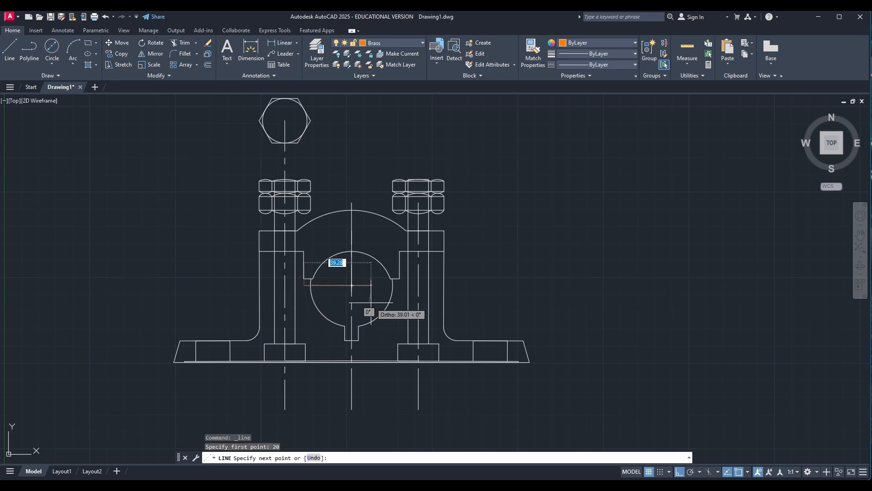
key(Escape)
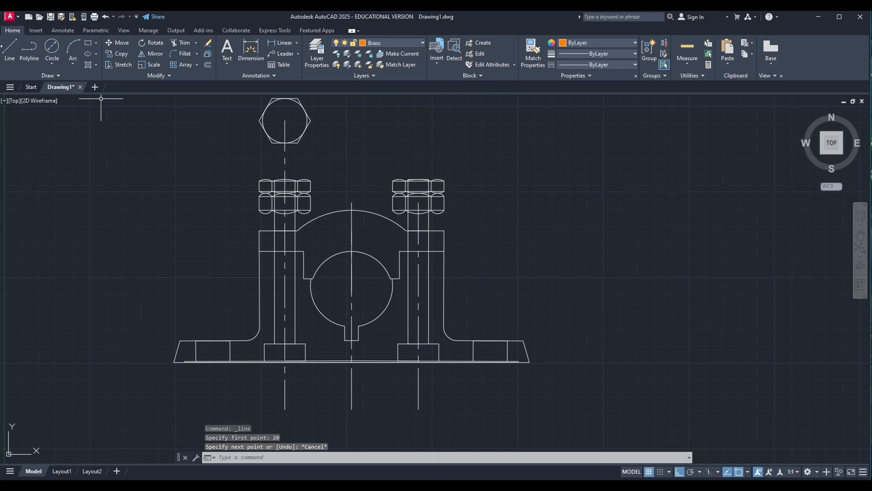
Draw a horizontal line about 44 units long across the bore, starting 20 units below the top corner of the left vertical step edge
click(9, 48)
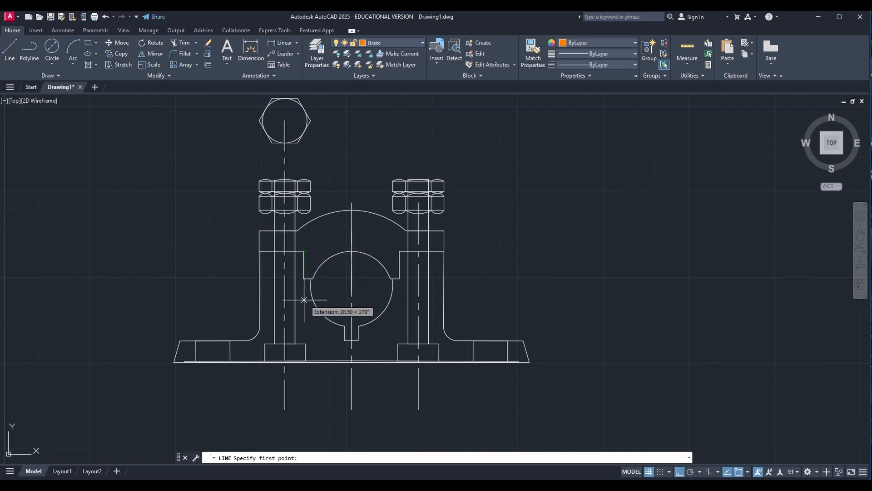
text(20)
key(Return)
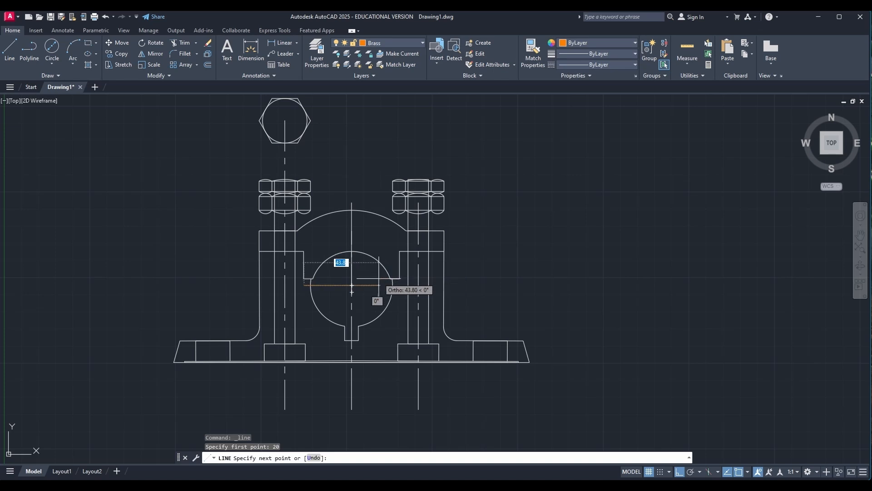
click(379, 281)
key(Escape)
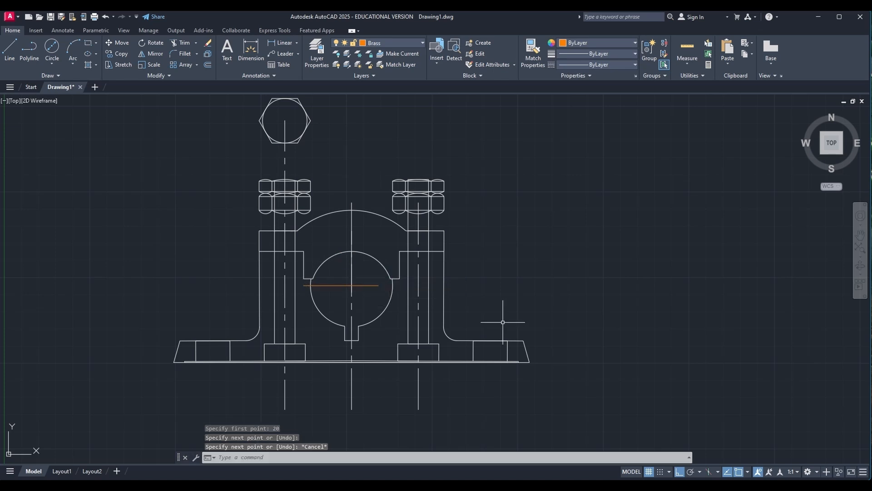
Draw a circle of diameter 44 centred where the horizontal brass line crosses the bearing's vertical centreline
click(53, 54)
click(351, 286)
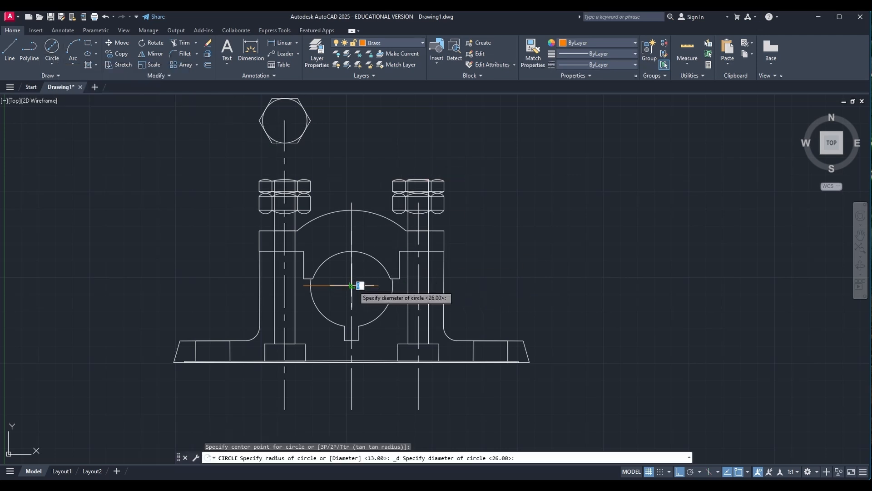
text(44)
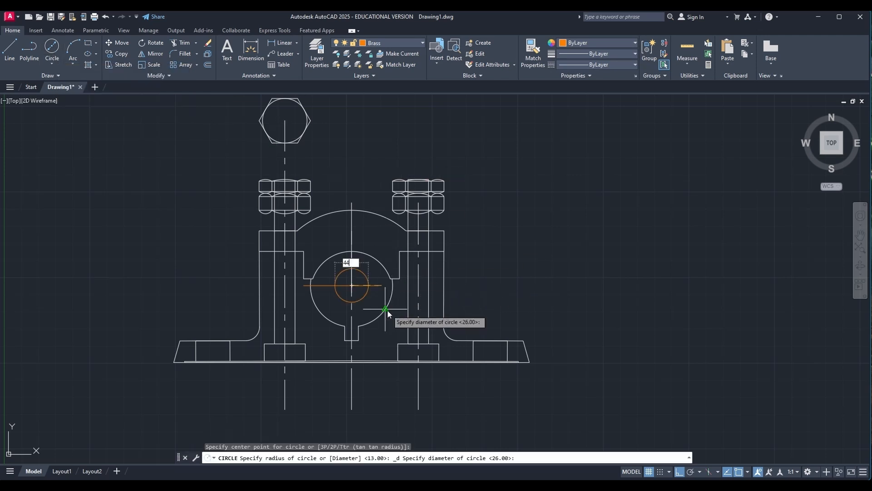
key(Return)
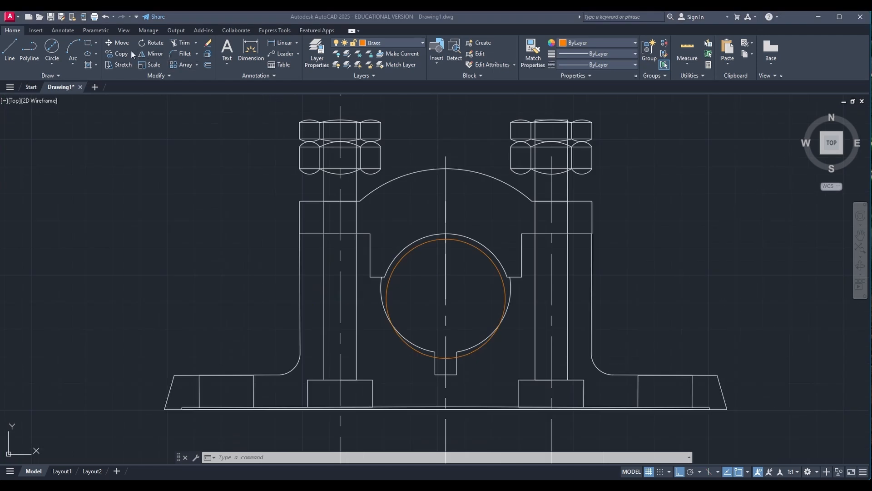
click(498, 269)
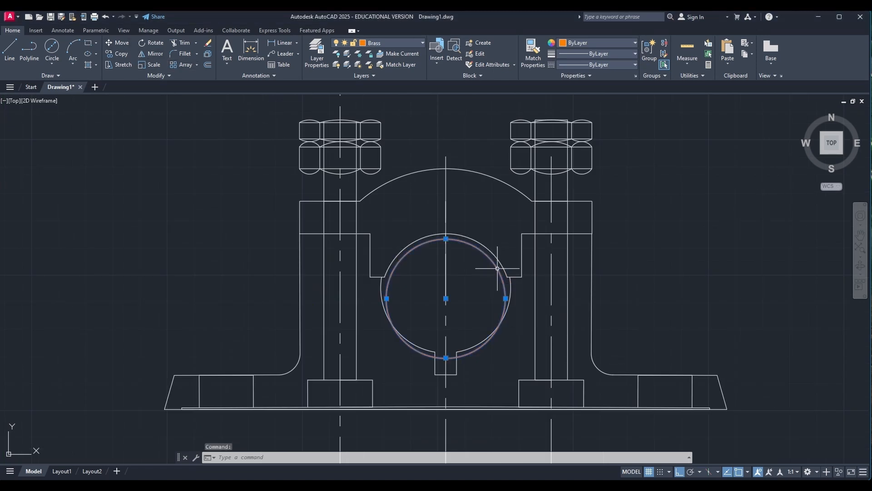
scroll(446, 254, up, 2)
scroll(447, 253, up, 6)
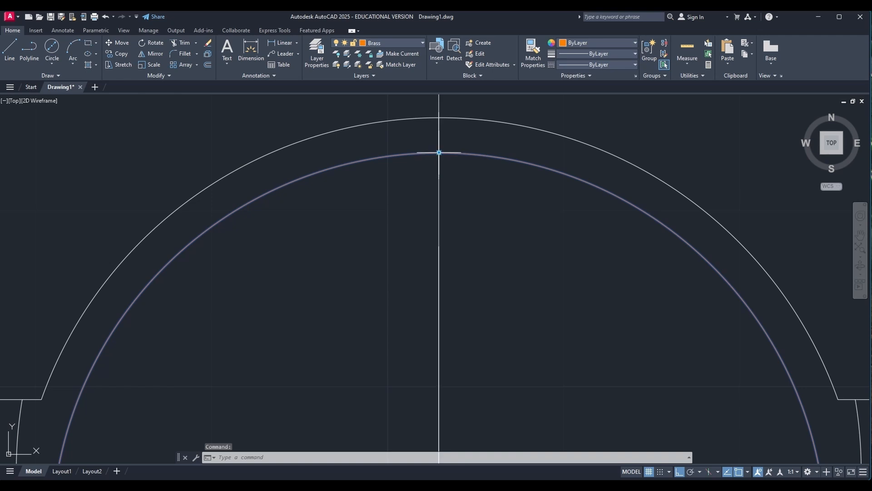
mouse_move(439, 153)
key(Delete)
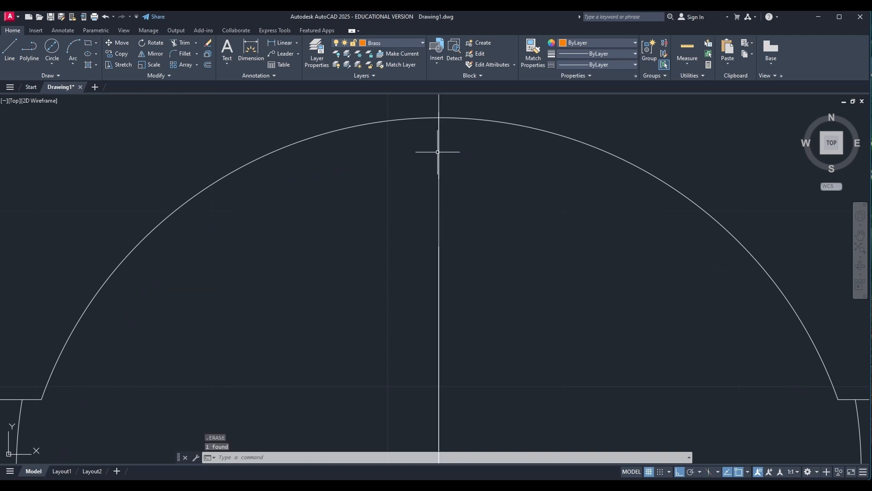
key(ctrl+z)
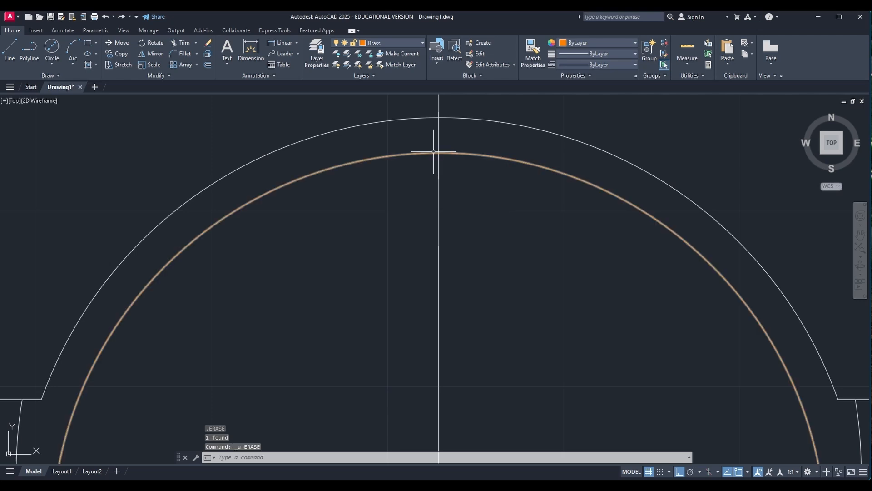
Move the 44-diameter circle straight up from its top quadrant to the top of the bore on the vertical centreline
click(127, 46)
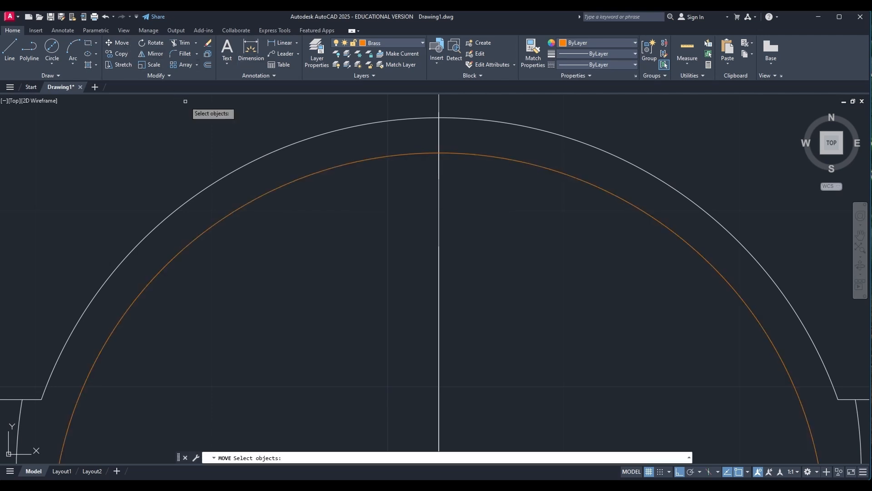
click(286, 183)
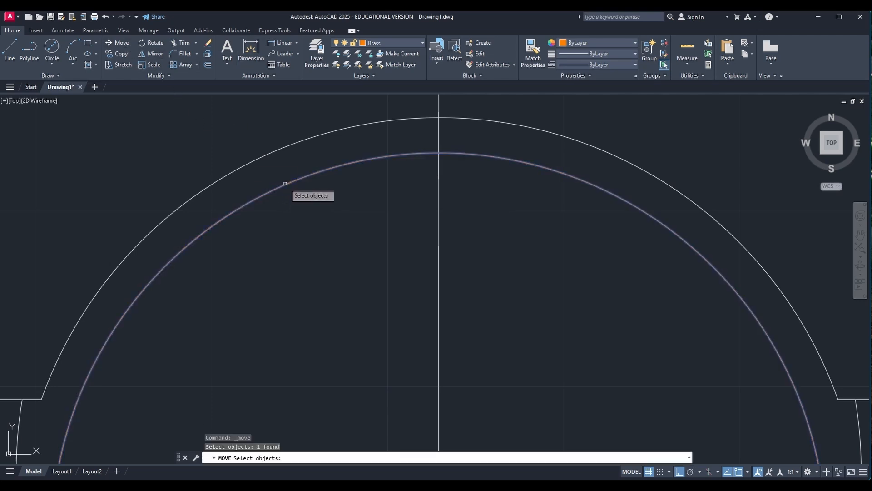
key(Return)
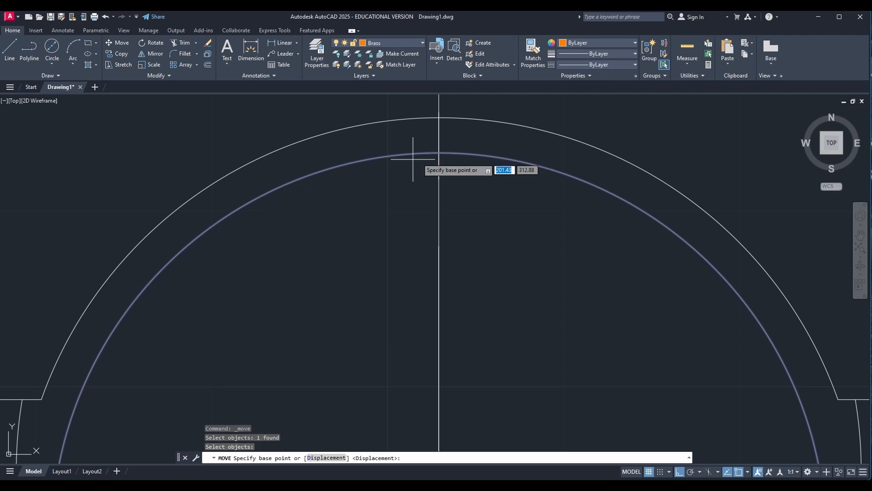
click(439, 153)
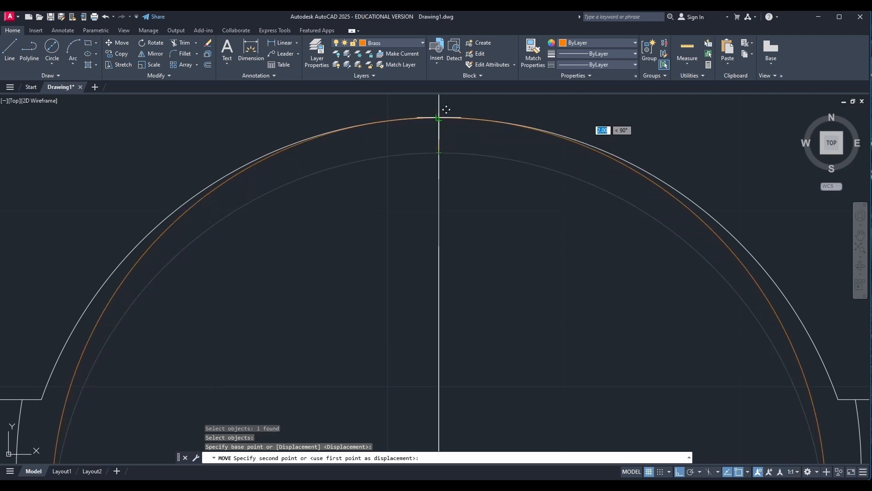
click(438, 119)
scroll(439, 118, down, 4)
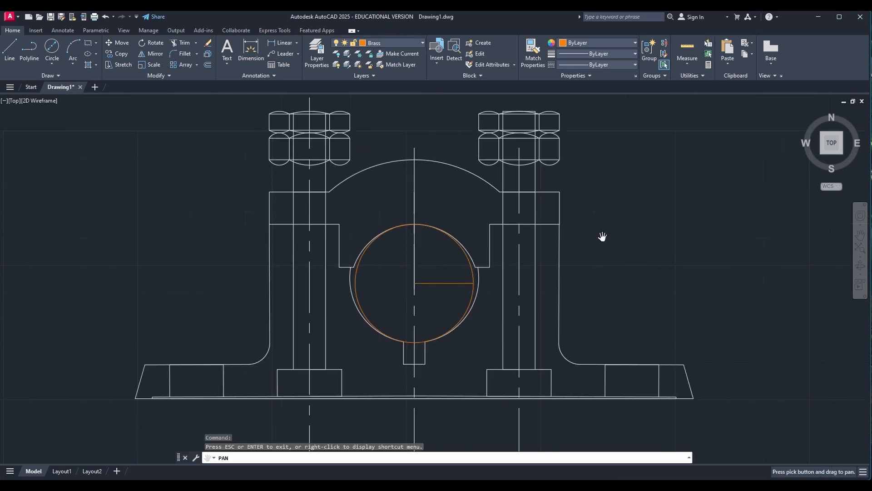
Draw a concentric circle of diameter 32 inside the 44-diameter brass circle
click(56, 46)
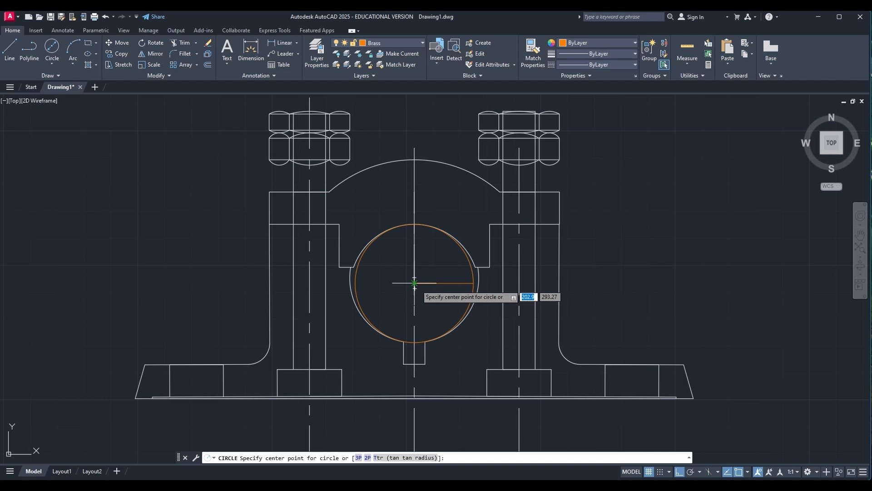
click(414, 283)
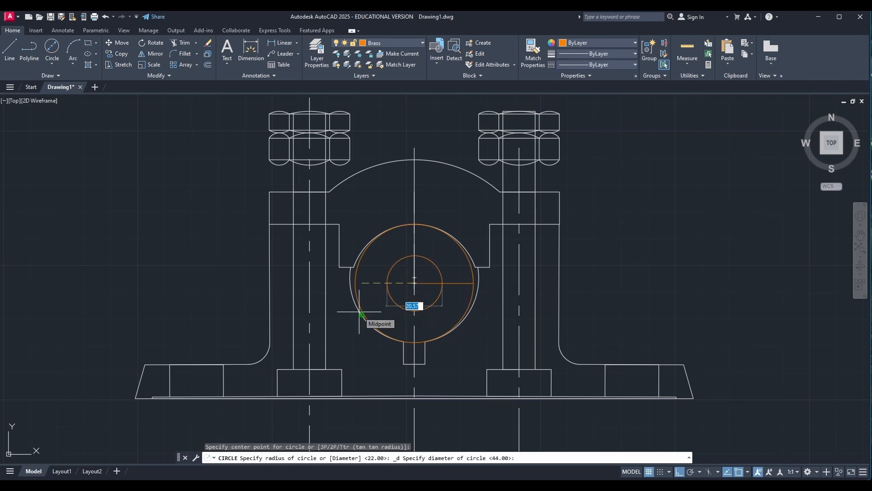
text(32)
key(Return)
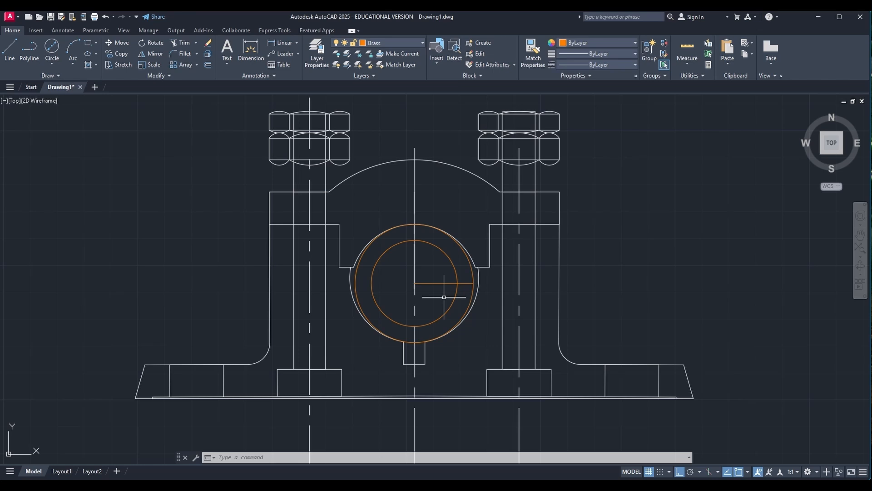
Add a concentric outer circle of diameter 64 around the same brass centre point
click(51, 47)
click(415, 283)
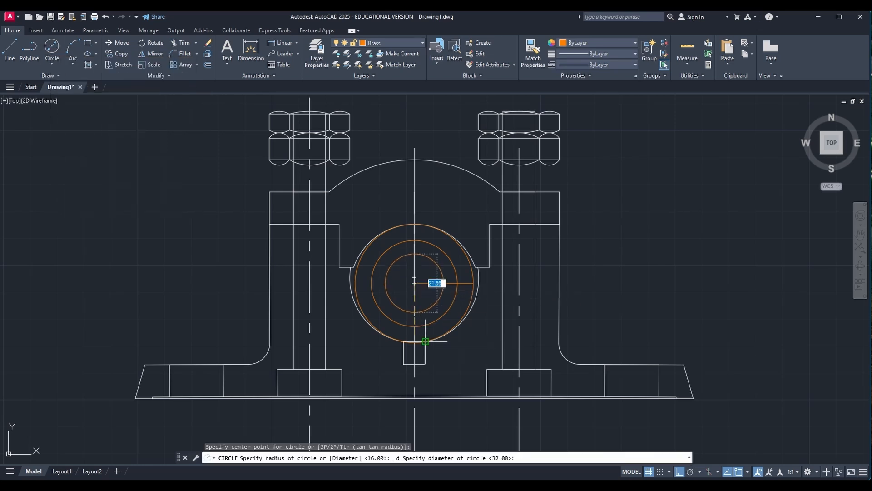
text(64)
key(Return)
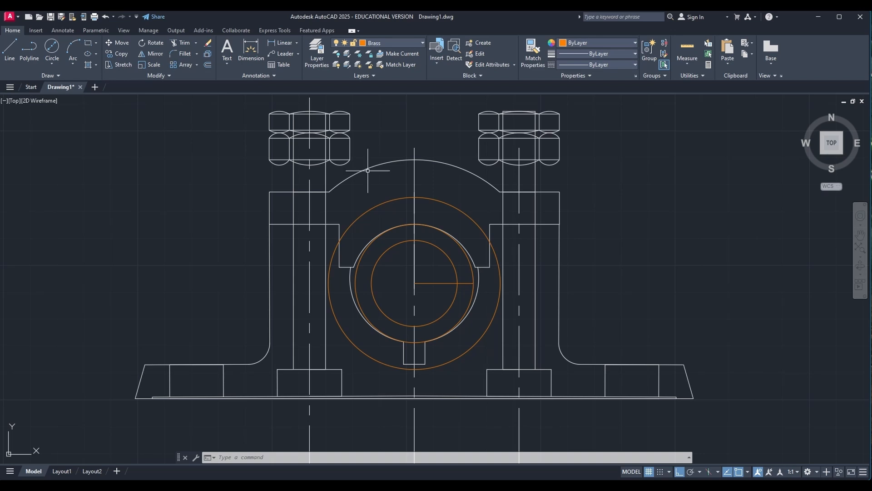
Draw a concentric circle of diameter 48 between the 44 and 64 diameter brass circles
click(52, 46)
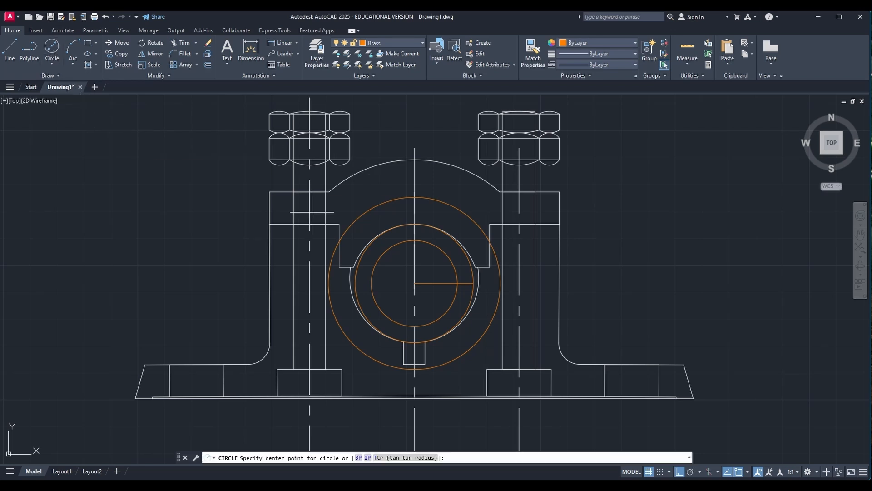
click(414, 284)
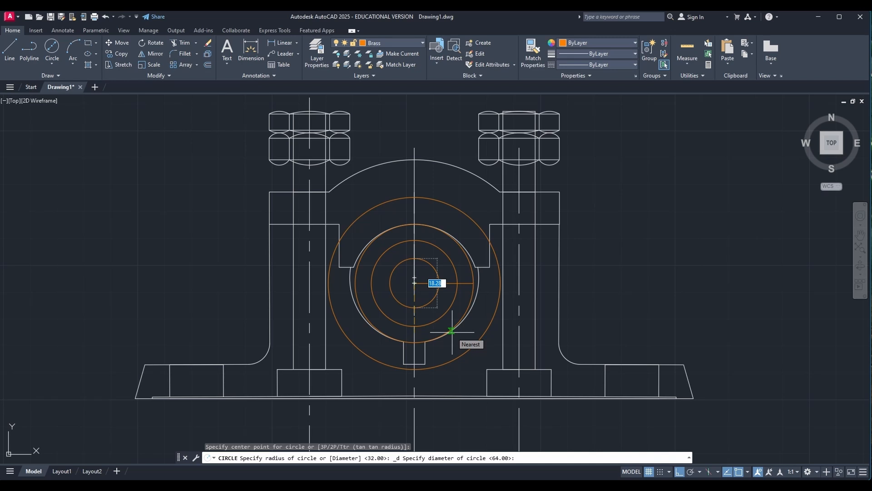
text(48)
key(Return)
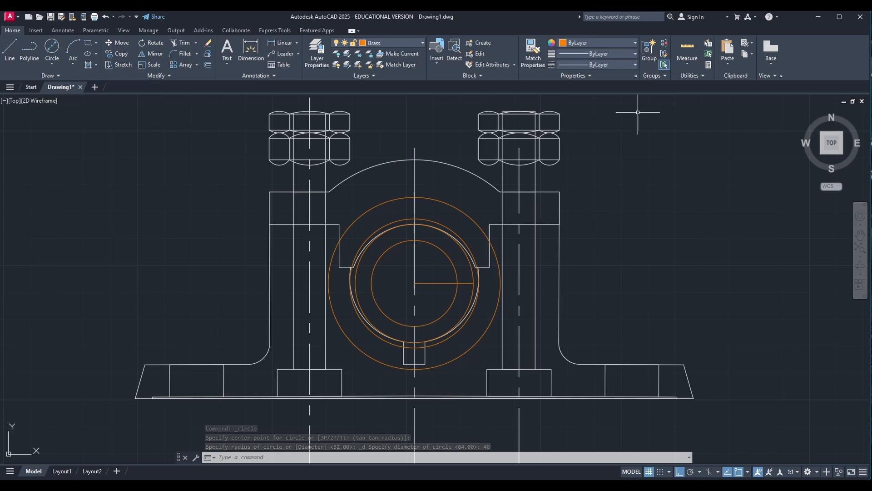
Load the ISO dash linetype ACAD_ISO02W100 into the drawing
click(611, 66)
click(598, 129)
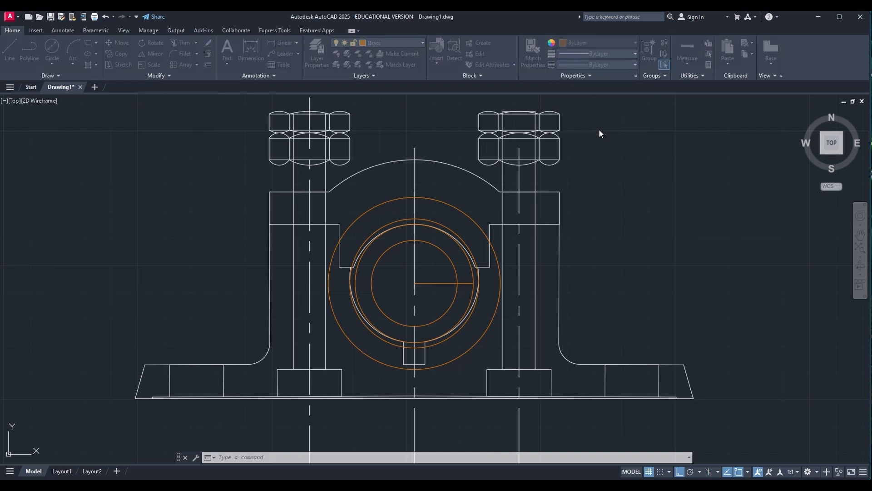
click(514, 172)
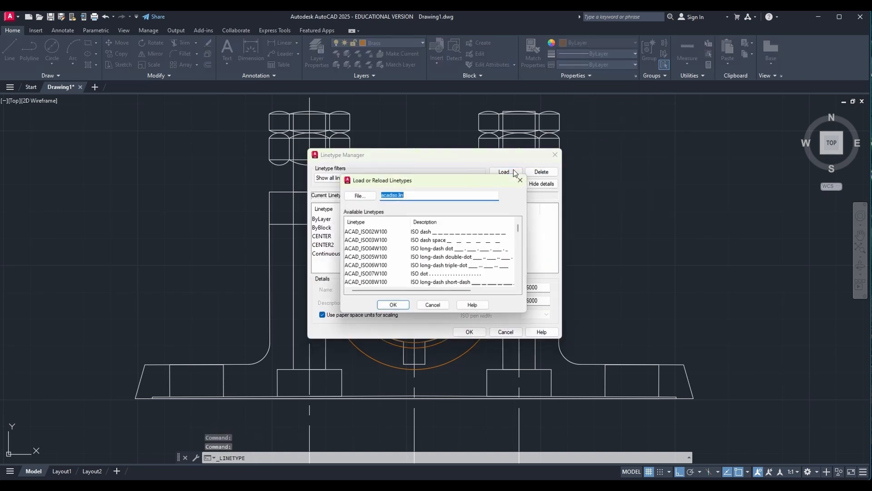
click(446, 233)
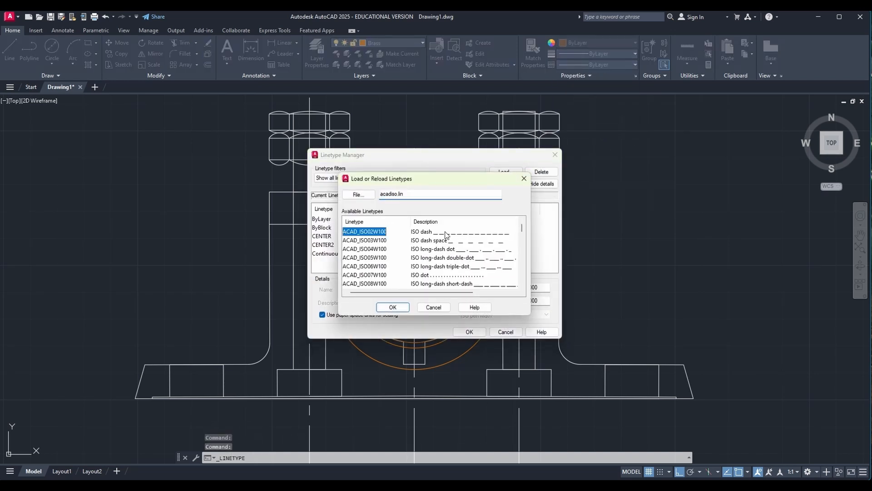
click(394, 308)
click(470, 332)
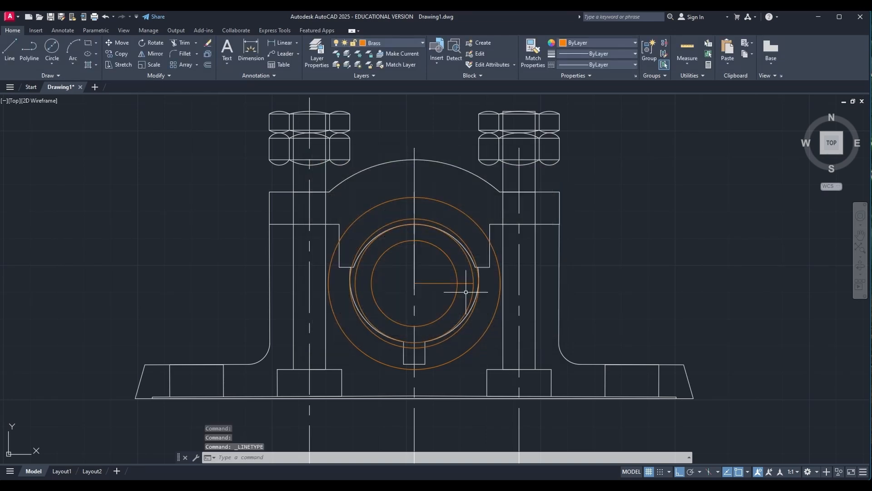
Change the 48-diameter circle's linetype to ACAD_ISO02W100 and clear the selection
click(454, 231)
click(456, 231)
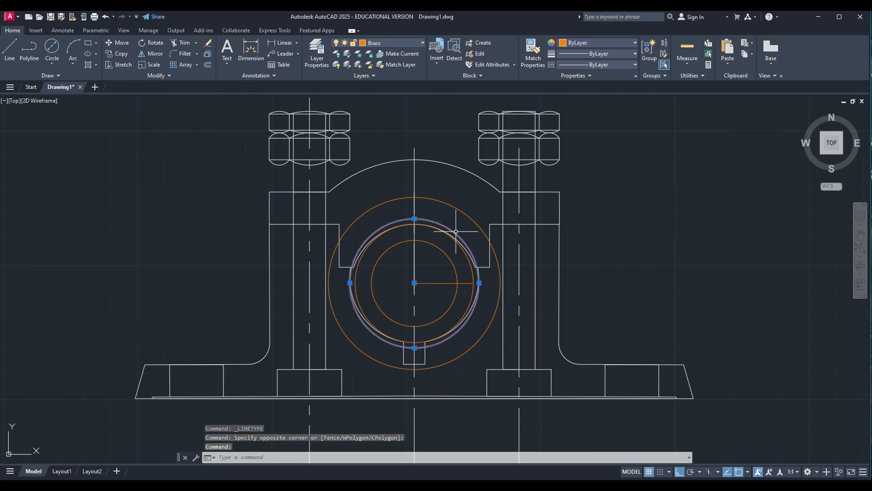
click(620, 61)
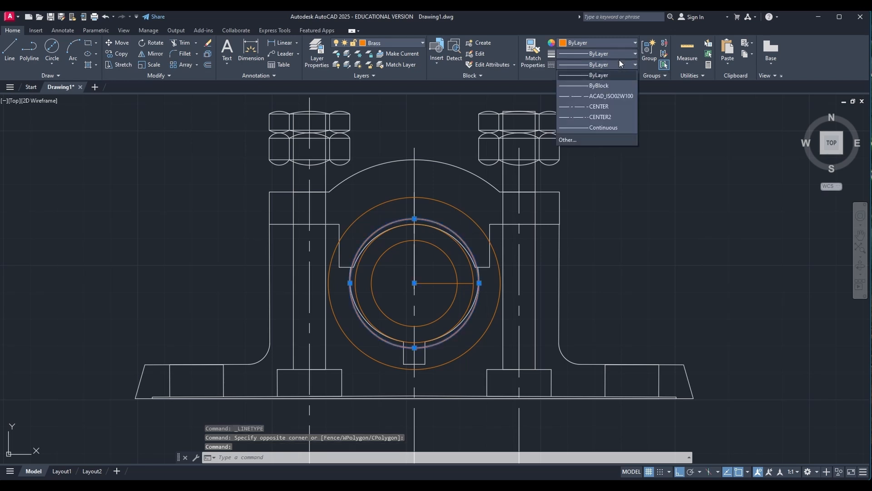
click(599, 97)
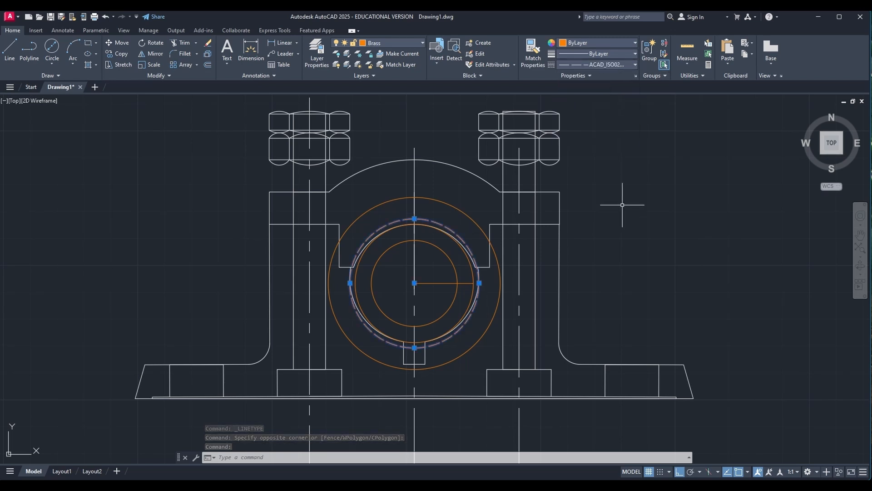
key(Escape)
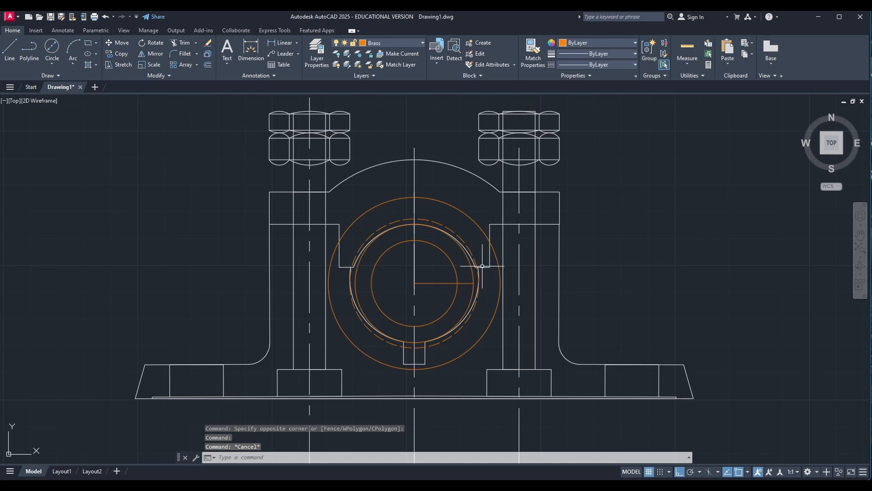
Erase the horizontal brass line running from the circles' centre to the 44-diameter circle
click(464, 282)
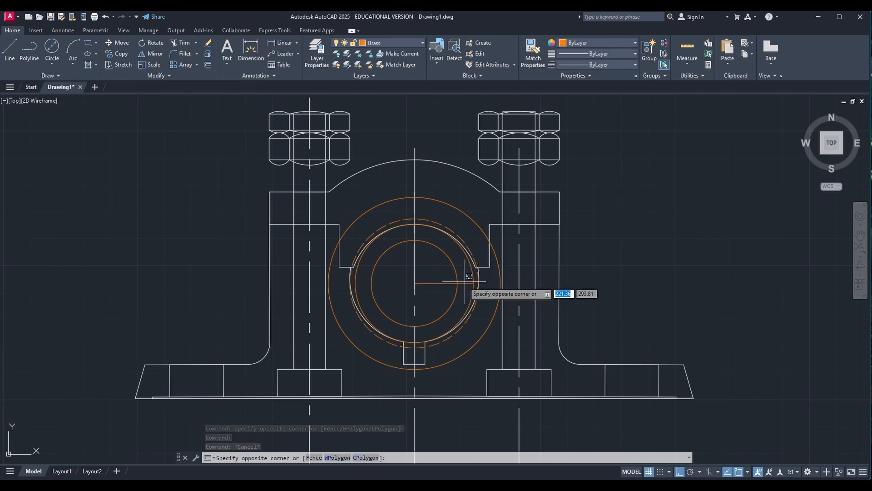
click(467, 283)
click(467, 282)
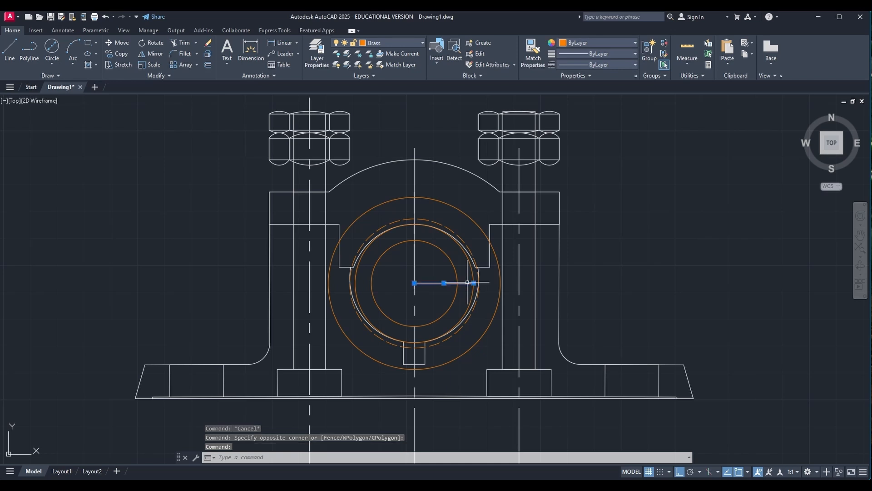
key(Delete)
scroll(609, 283, down, 2)
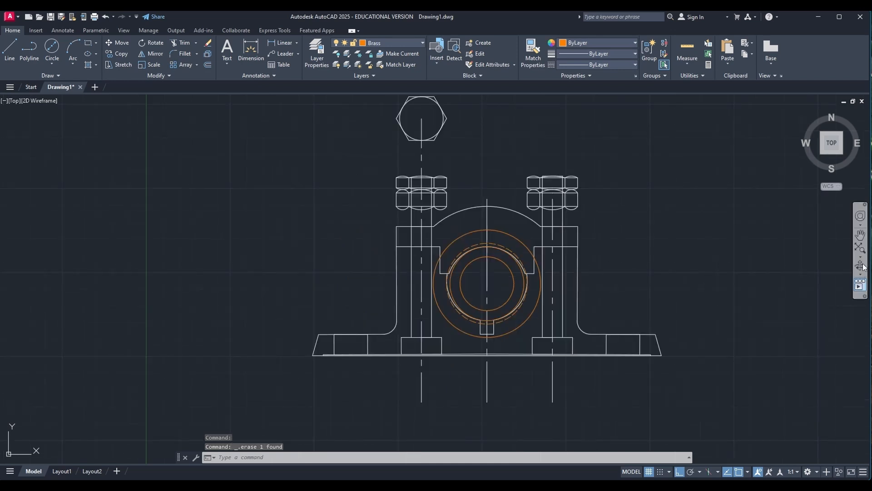
click(860, 235)
mouse_move(632, 268)
mouse_down()
mouse_move(531, 271)
mouse_move(475, 294)
mouse_up()
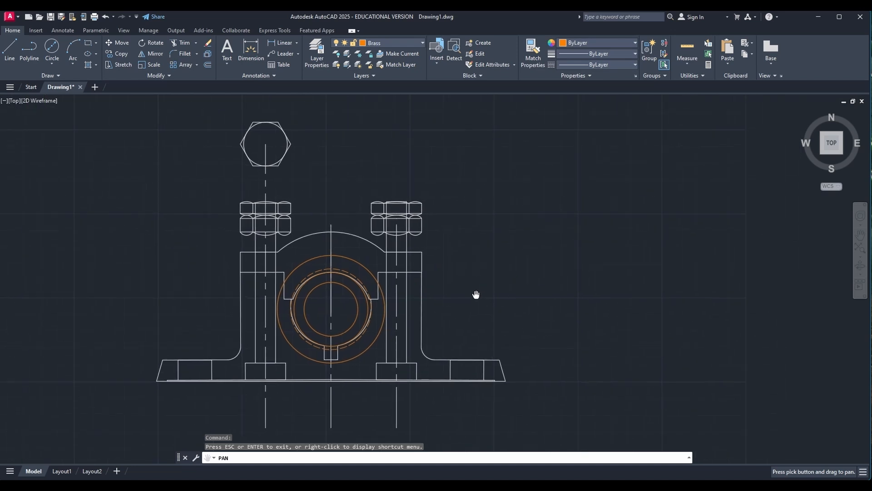